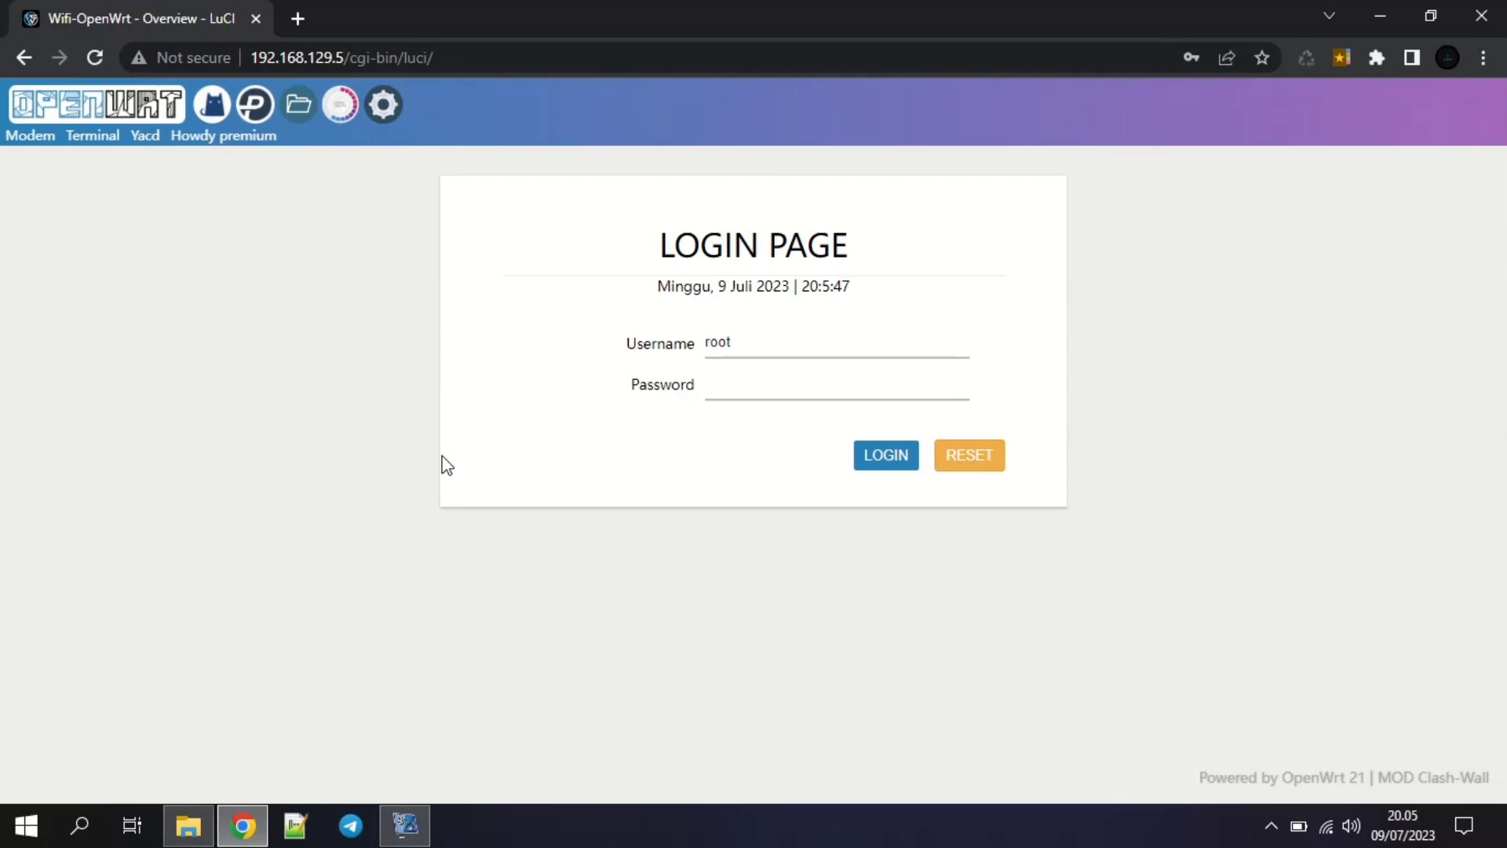
Sign in to the OpenWrt router page as root with the saved account password.
left_click(195, 823)
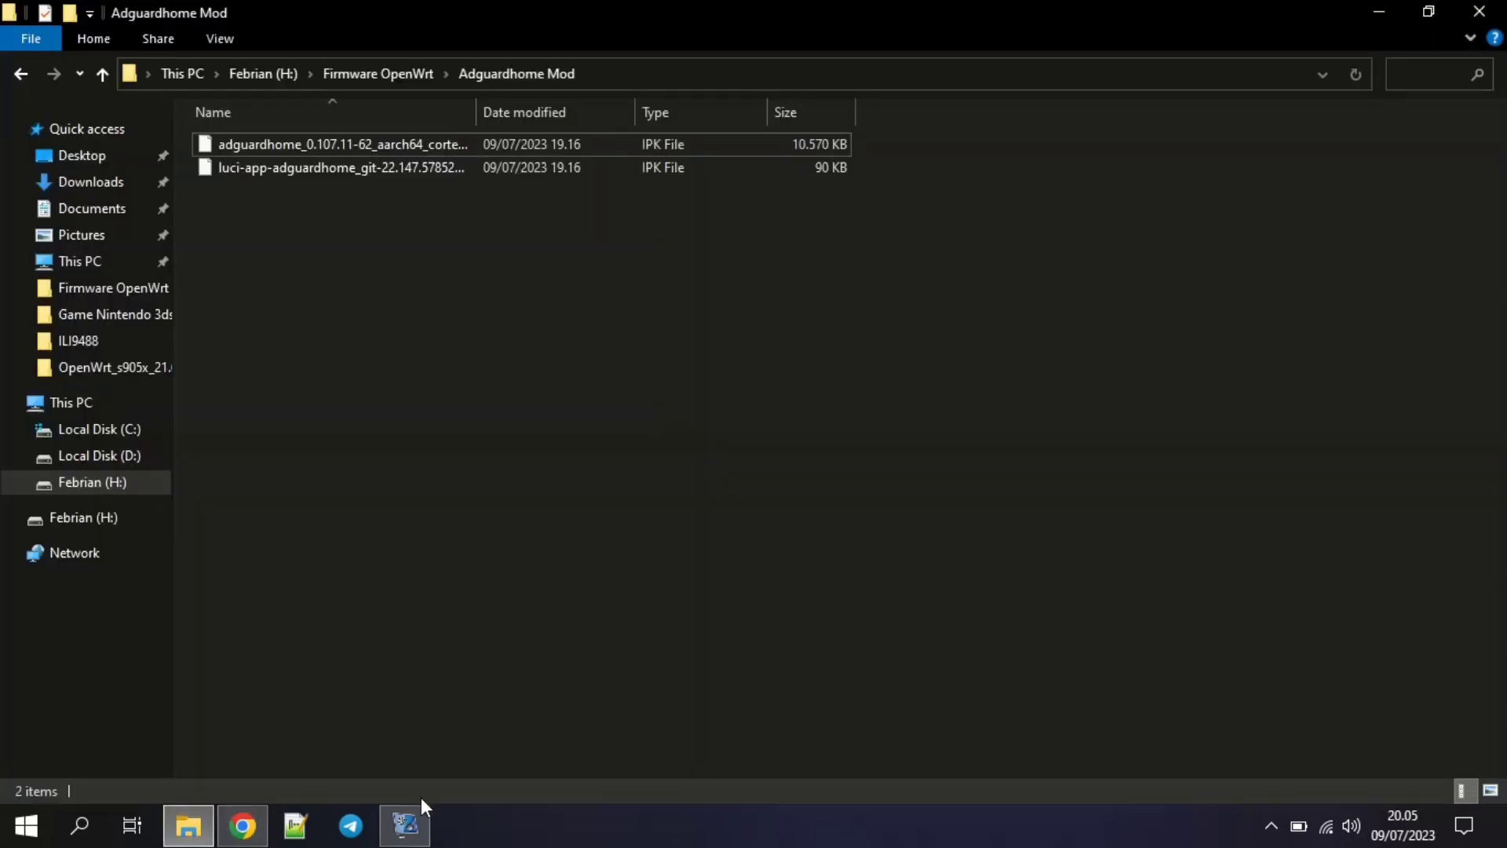
left_click(242, 824)
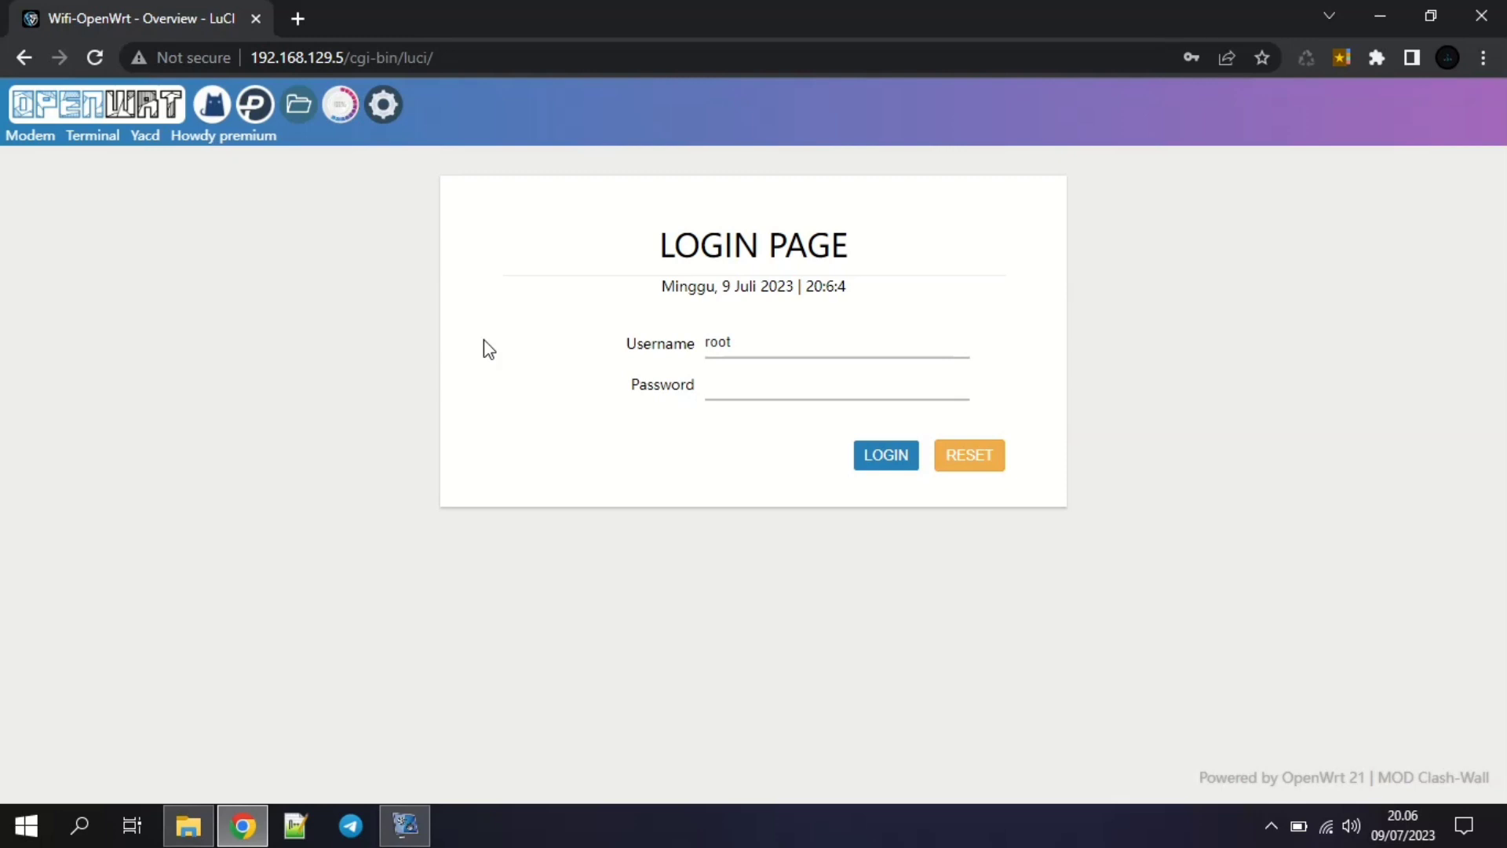
left_click(777, 379)
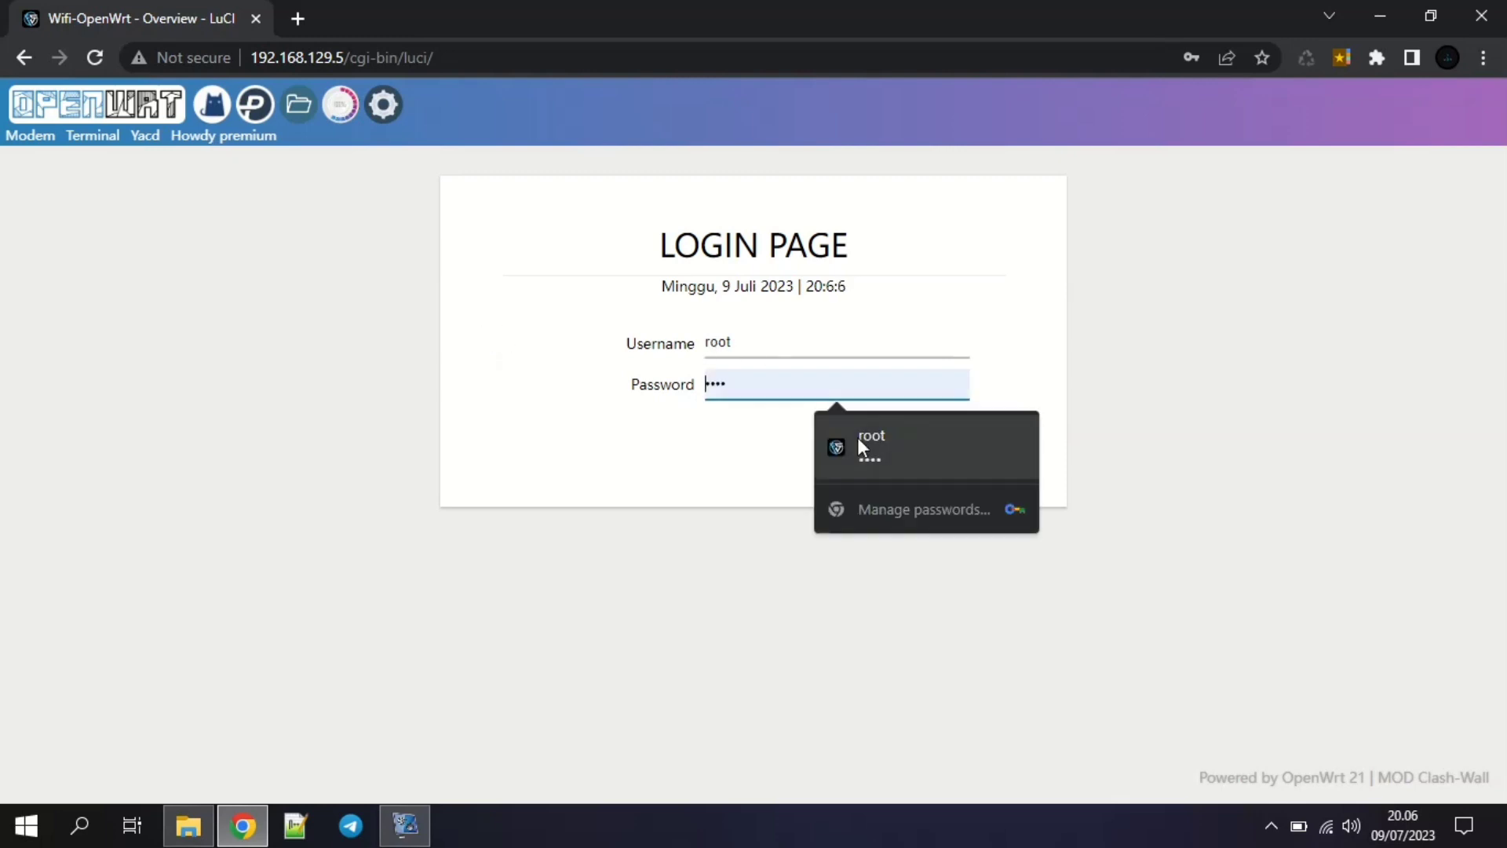
left_click(862, 441)
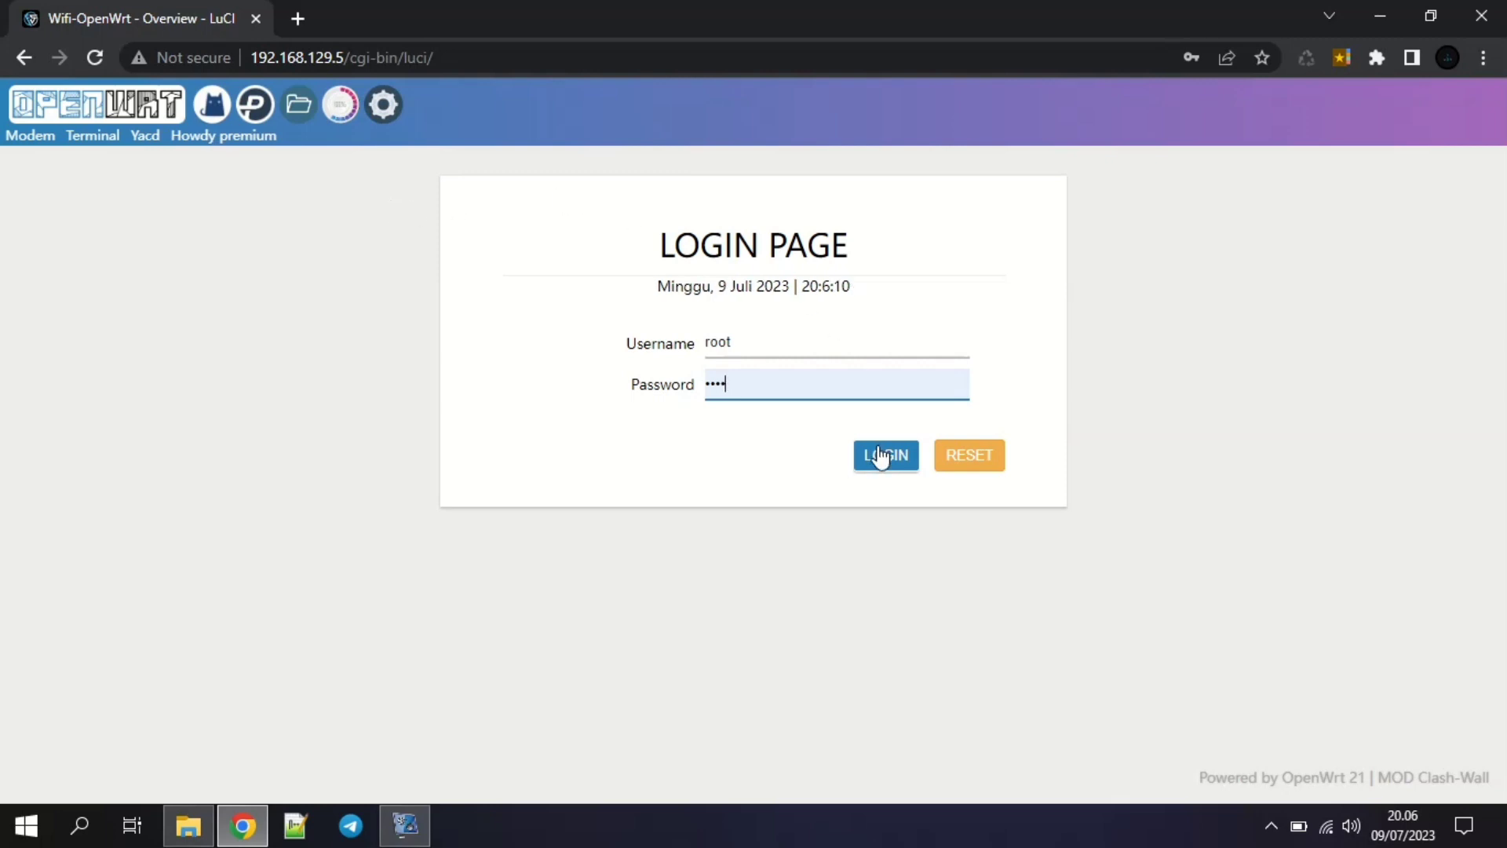
left_click(876, 455)
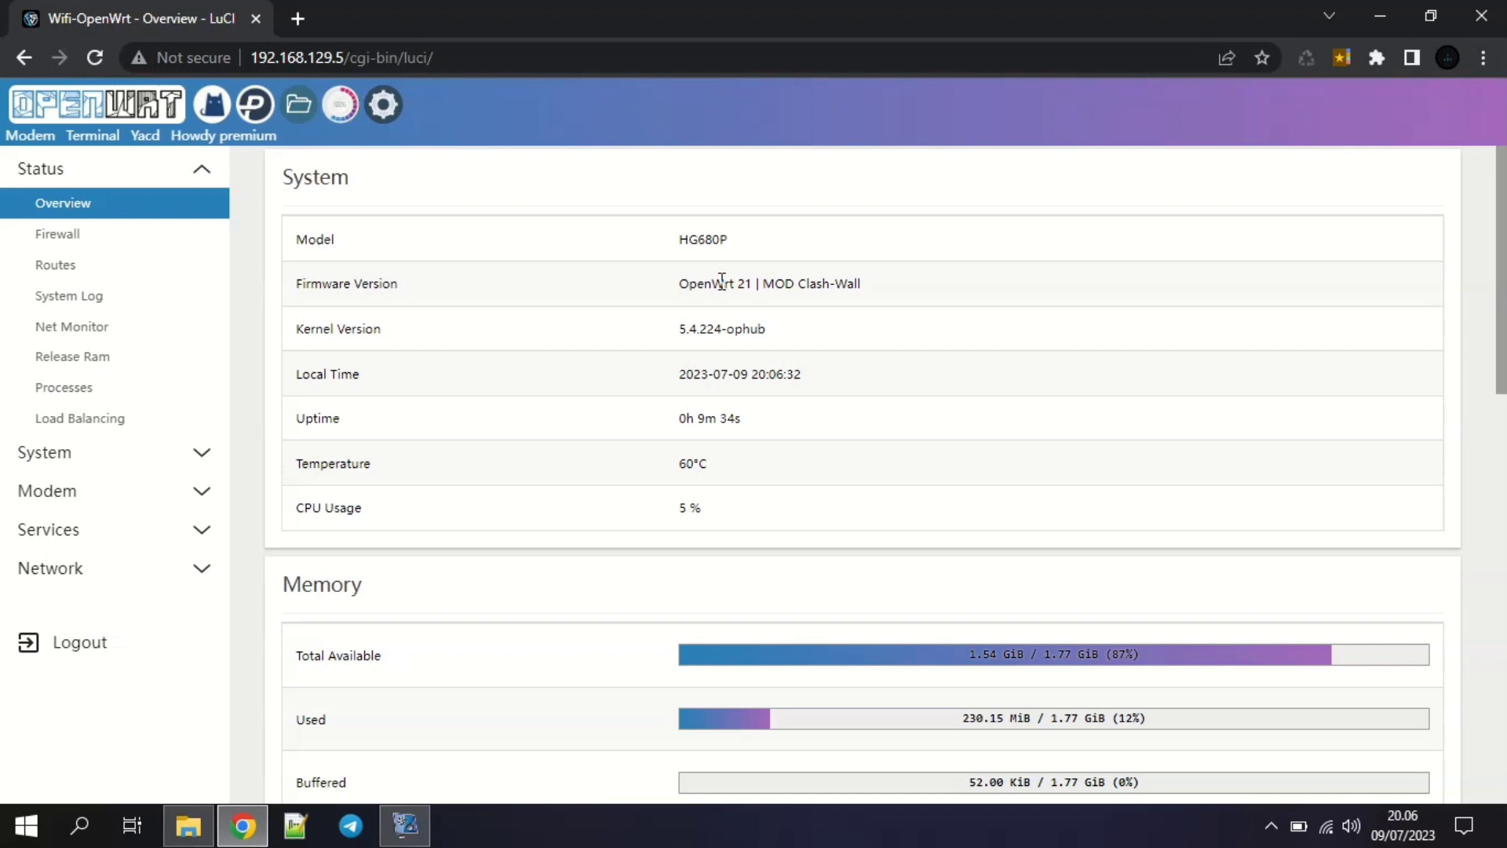
Check the AdGuard Home package folder in File Explorer and the router's network interfaces in Chrome.
left_click(188, 826)
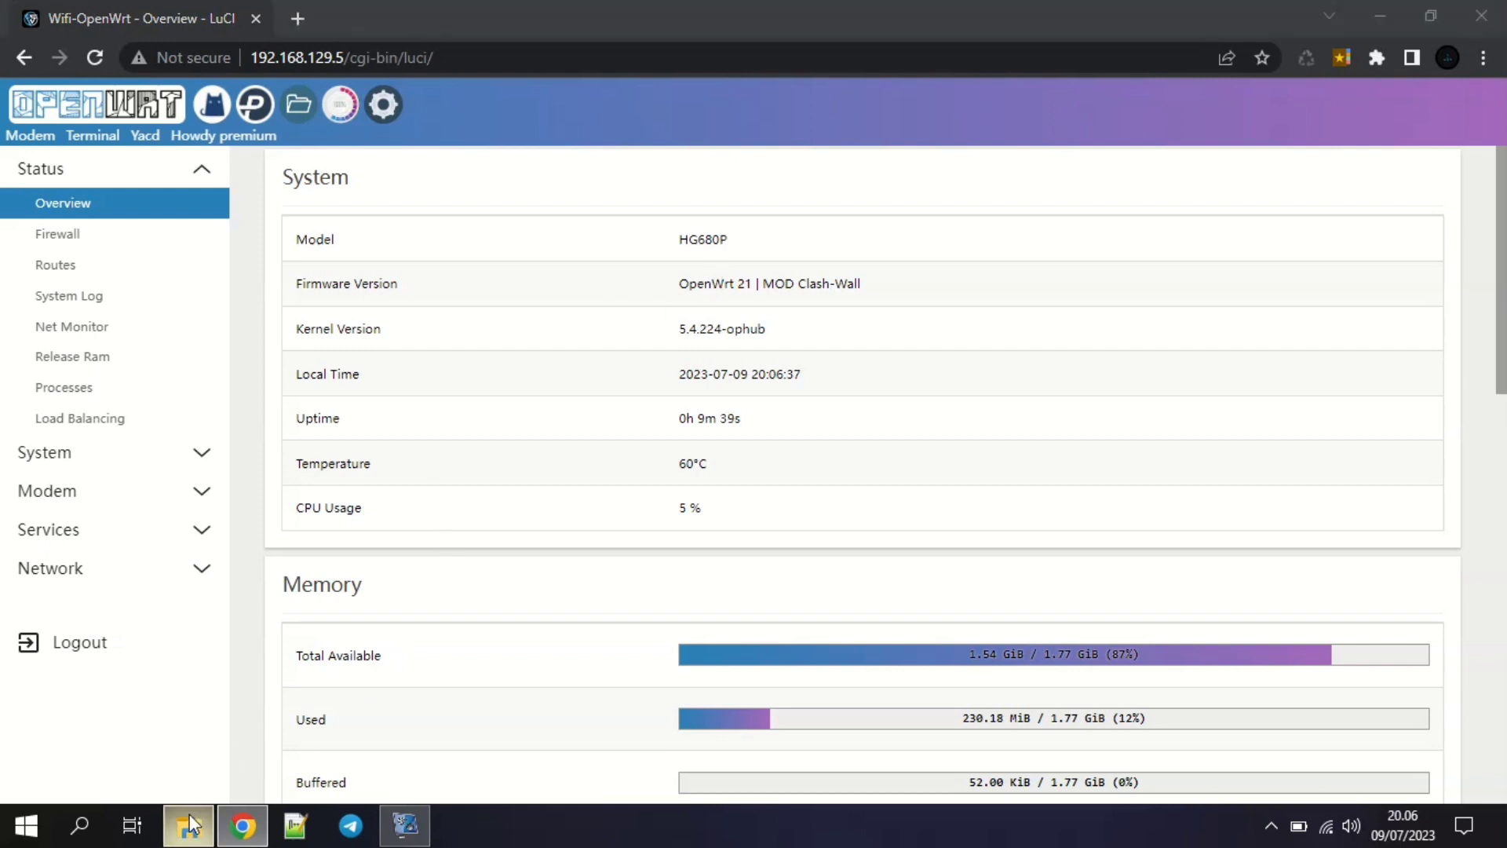
left_click(243, 826)
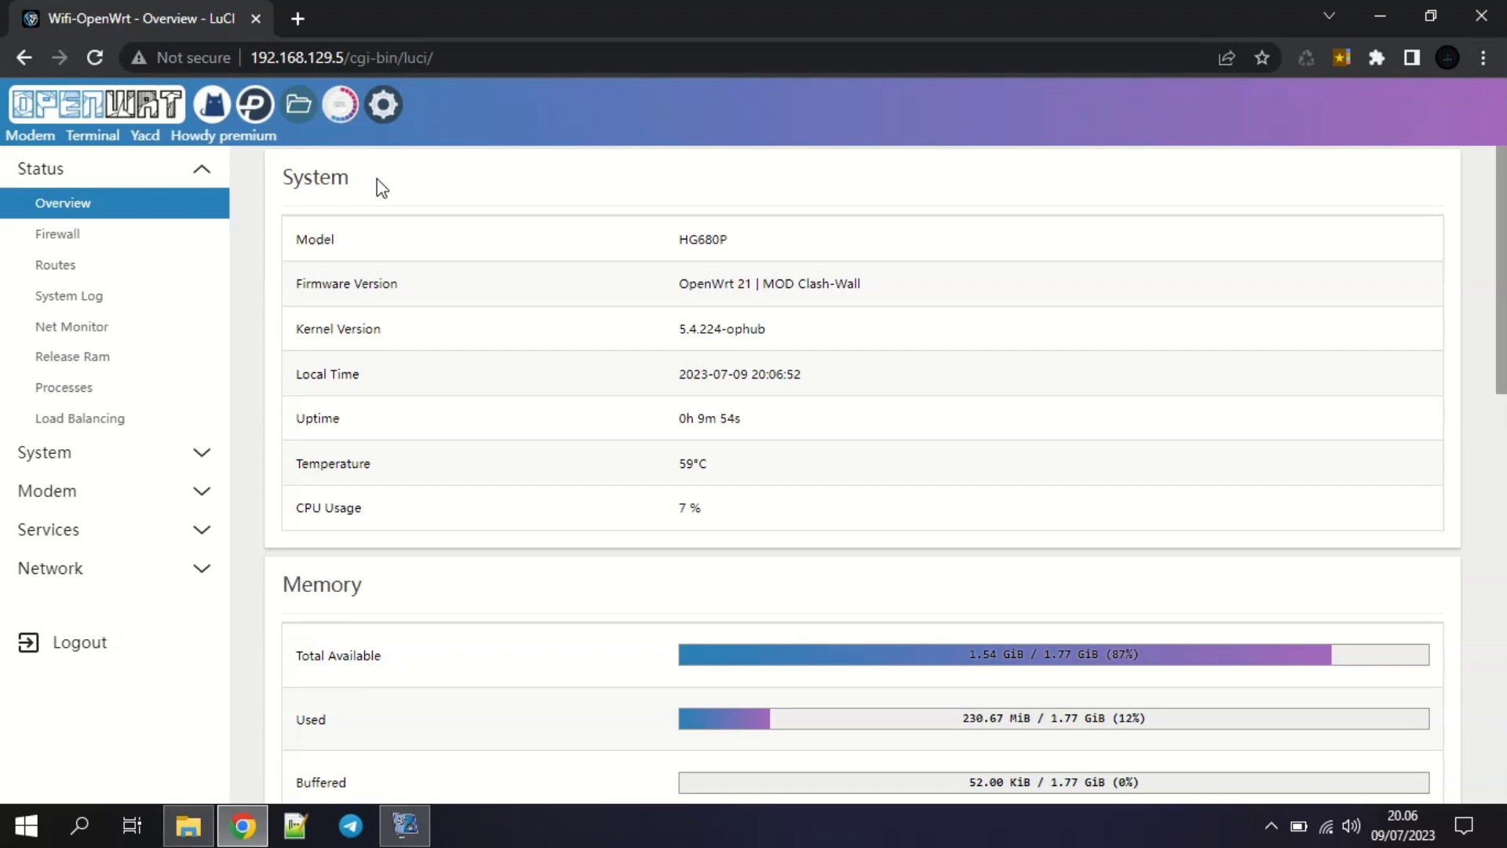
left_click(379, 112)
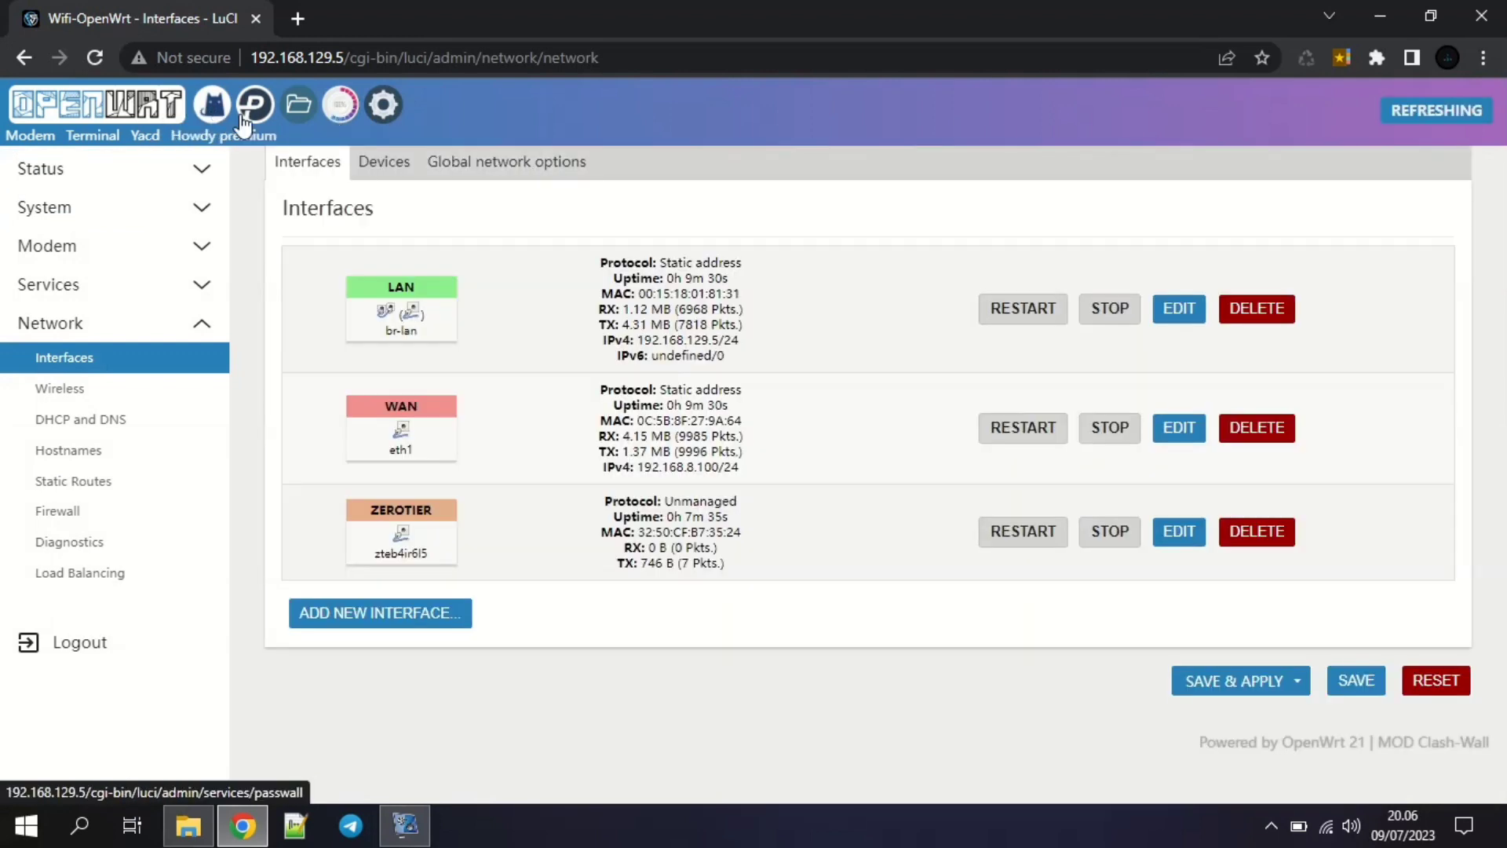
Open OpenClash's Yacd panel, expand the CLASH and BALANCE proxy groups, and run a latency test on all proxies.
left_click(209, 114)
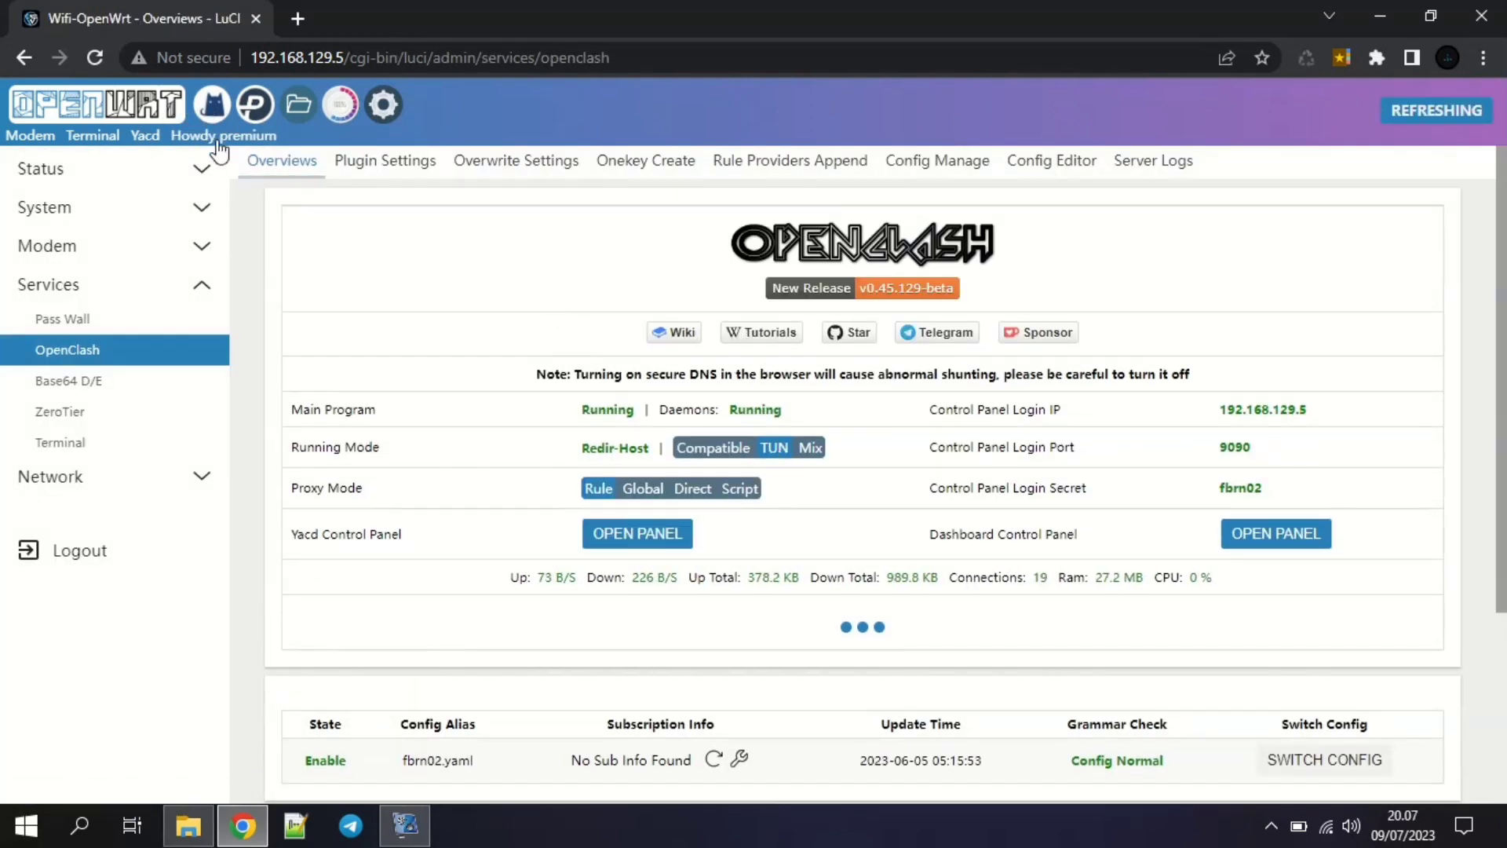
left_click(638, 534)
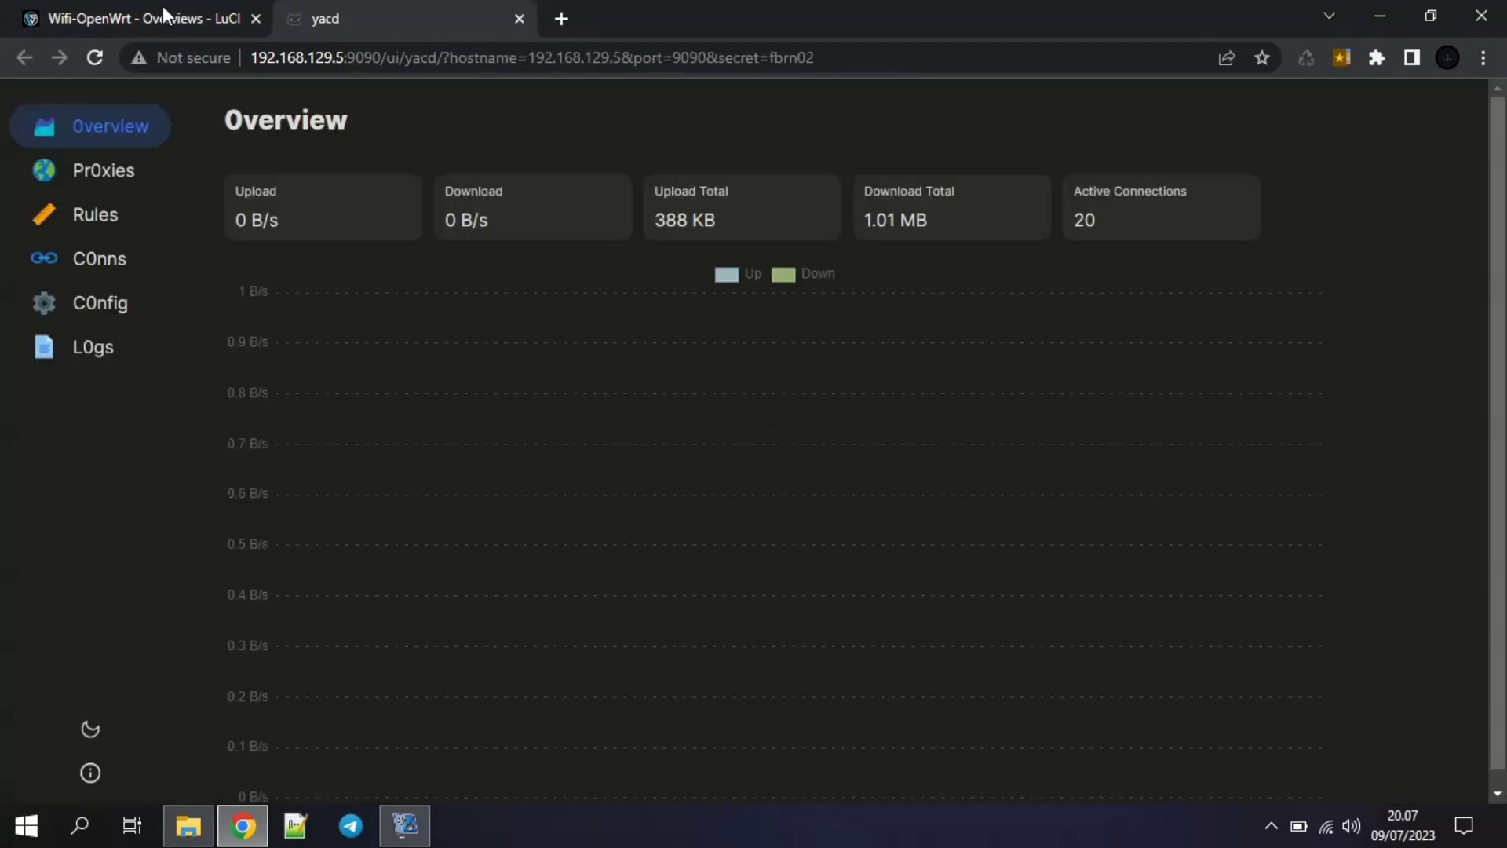
left_click(129, 171)
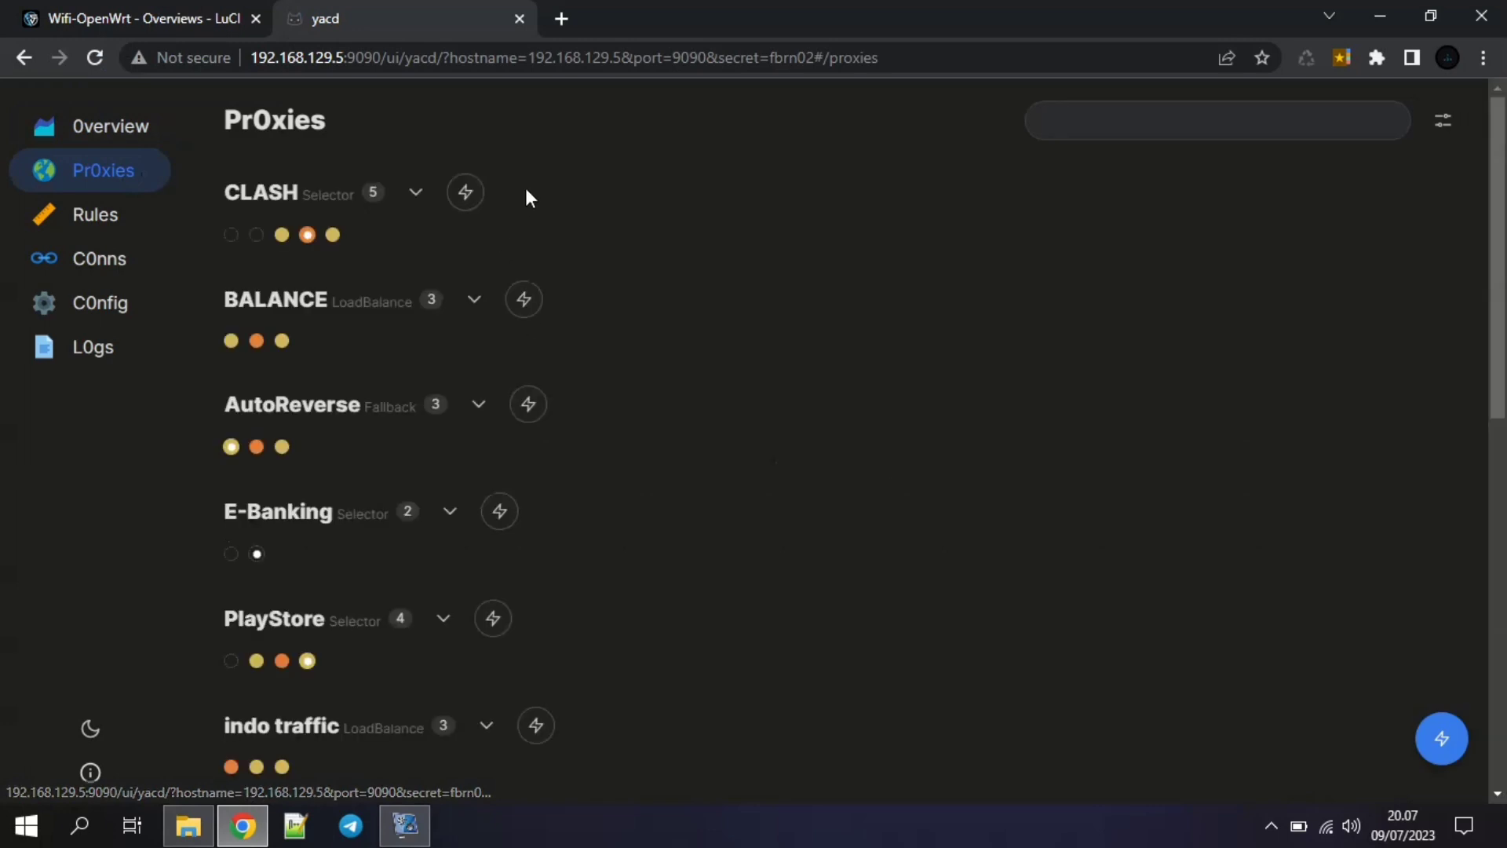
left_click(325, 214)
left_click(357, 344)
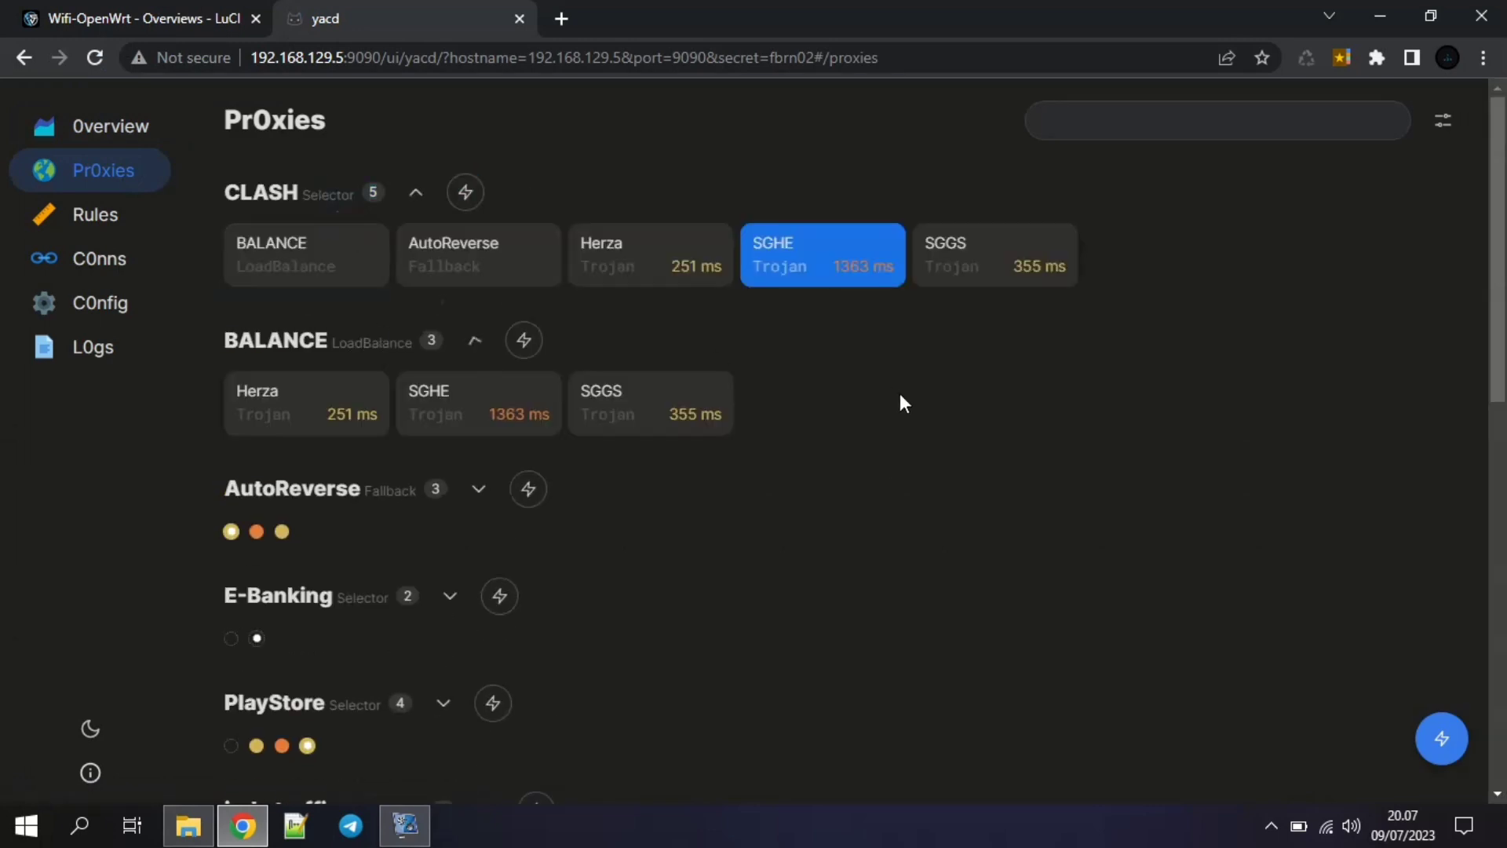
left_click(1459, 728)
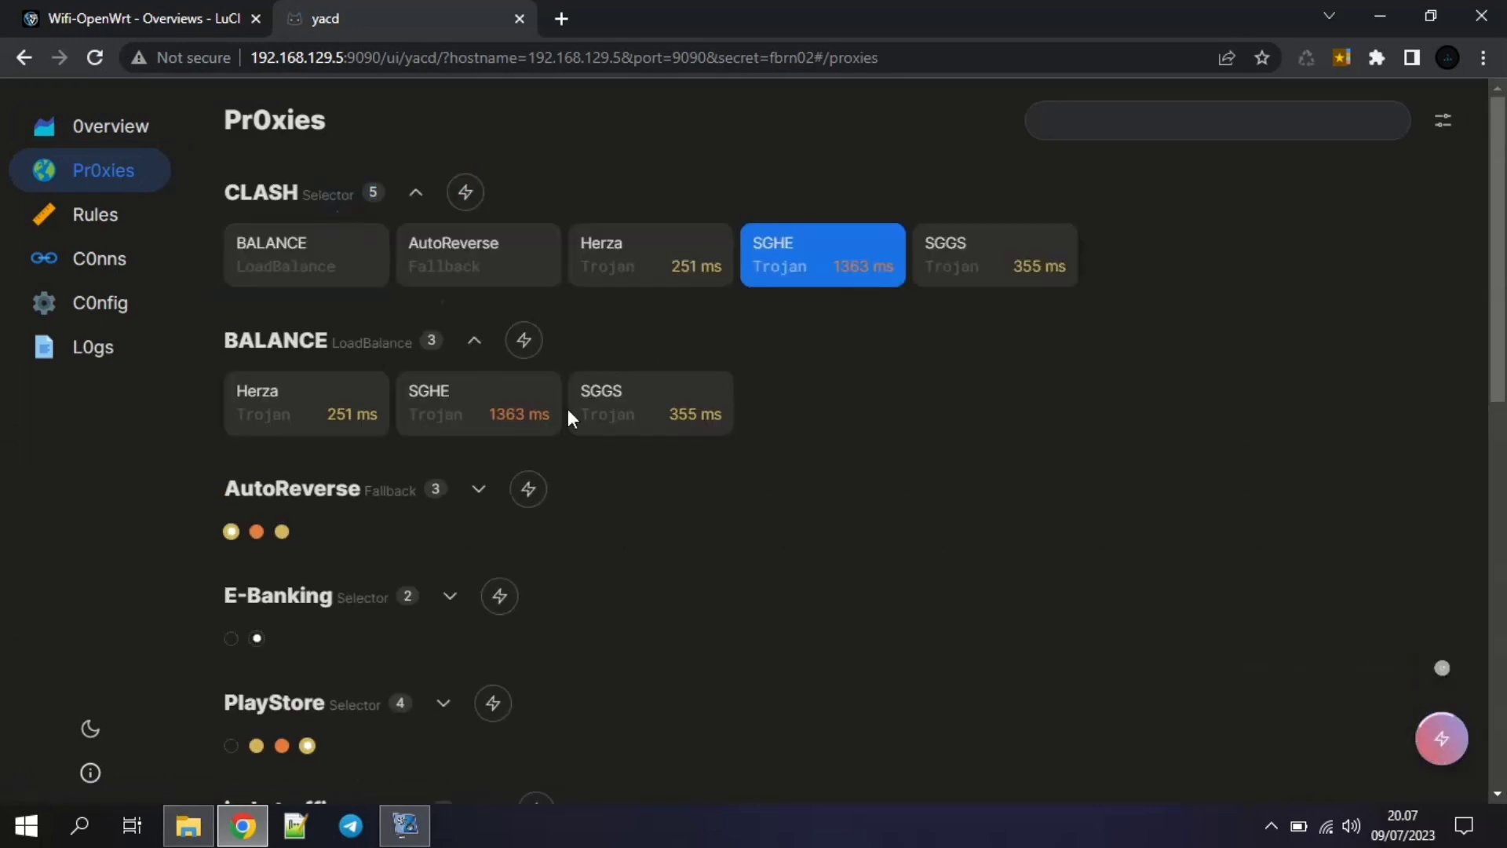
Expand the proxy groups from AutoReverse to GLOBAL and examine their selected proxies and latencies.
scroll(475, 444, "down", 3)
left_click(384, 266)
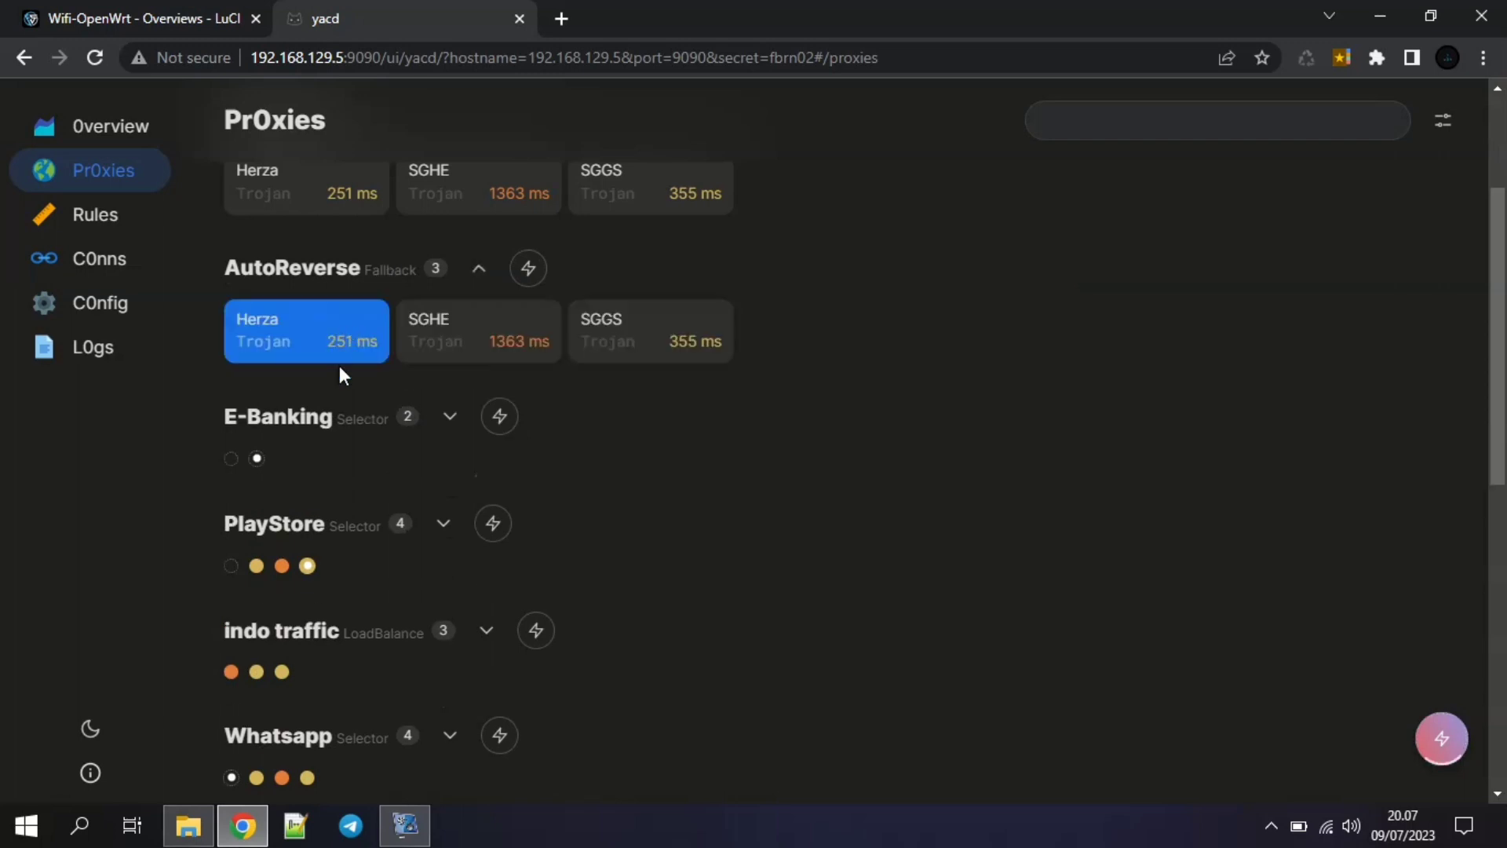
left_click(330, 417)
left_click(357, 567)
scroll(363, 549, "down", 4)
left_click(383, 397)
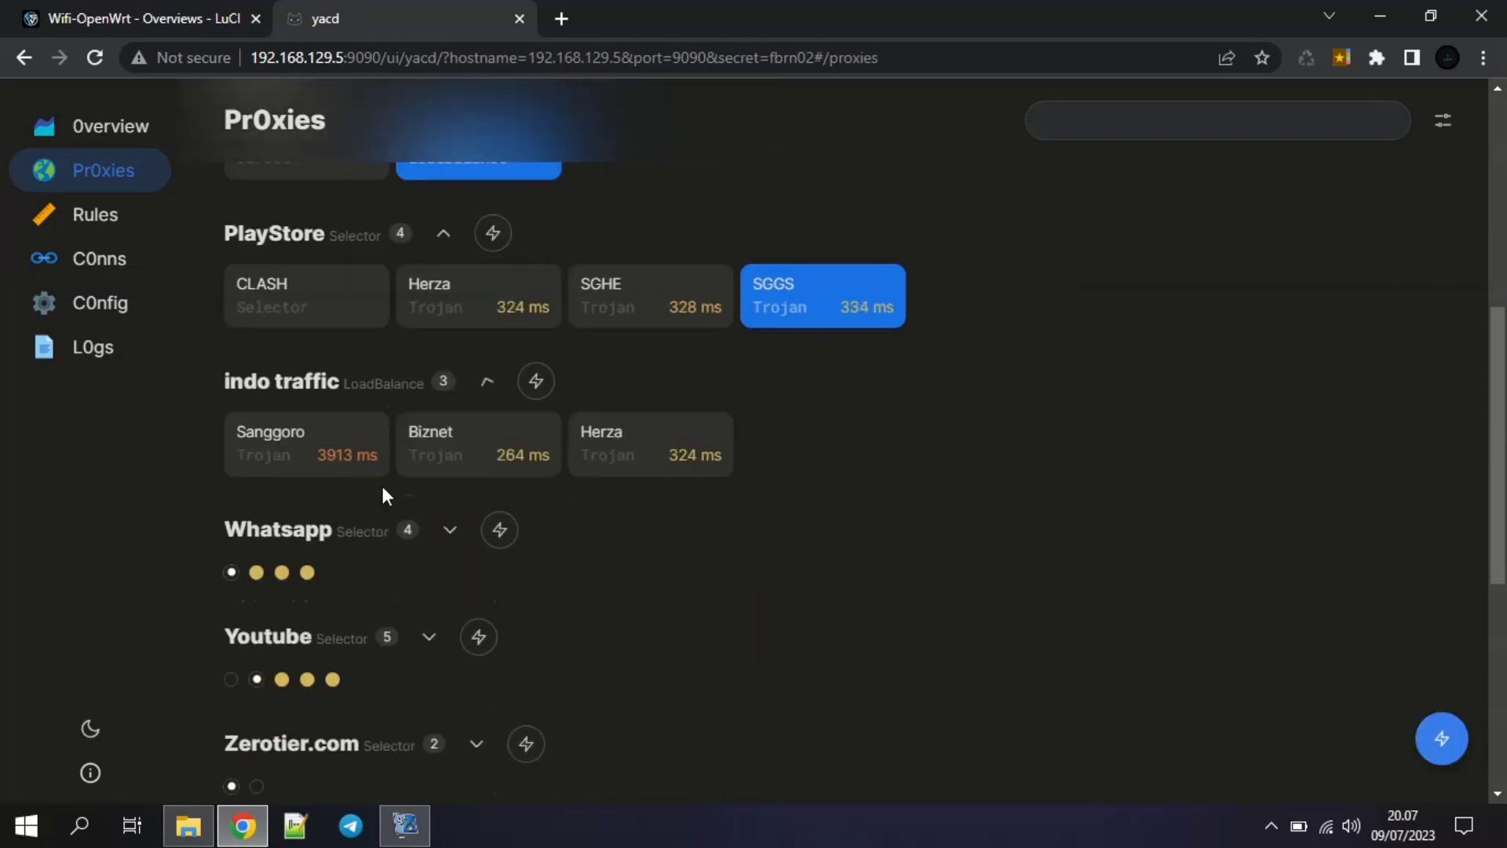
left_click(374, 532)
scroll(377, 534, "down", 4)
left_click(372, 355)
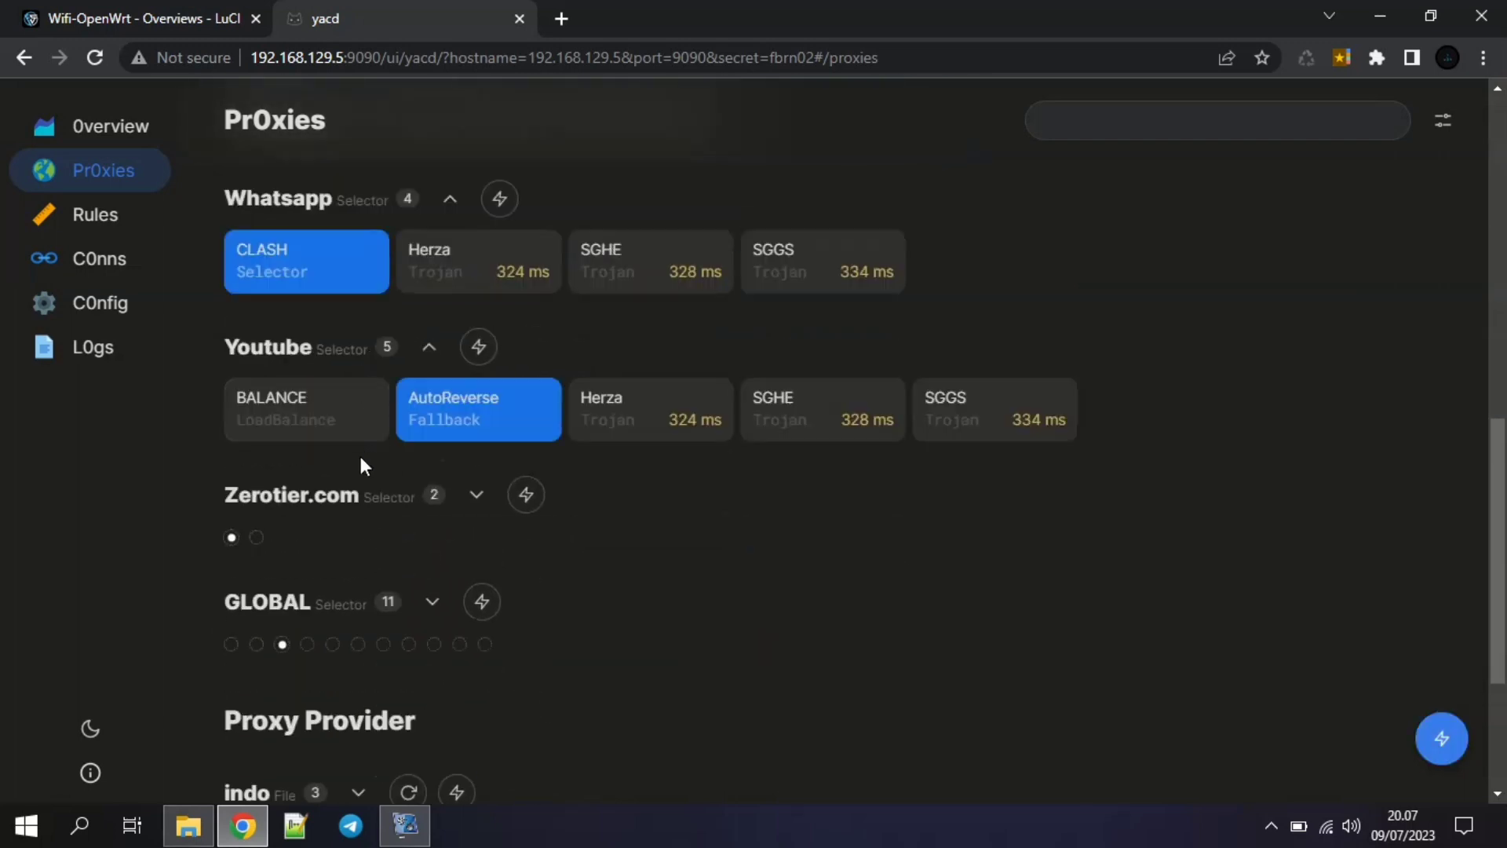
left_click(361, 499)
scroll(397, 479, "down", 3)
left_click(409, 424)
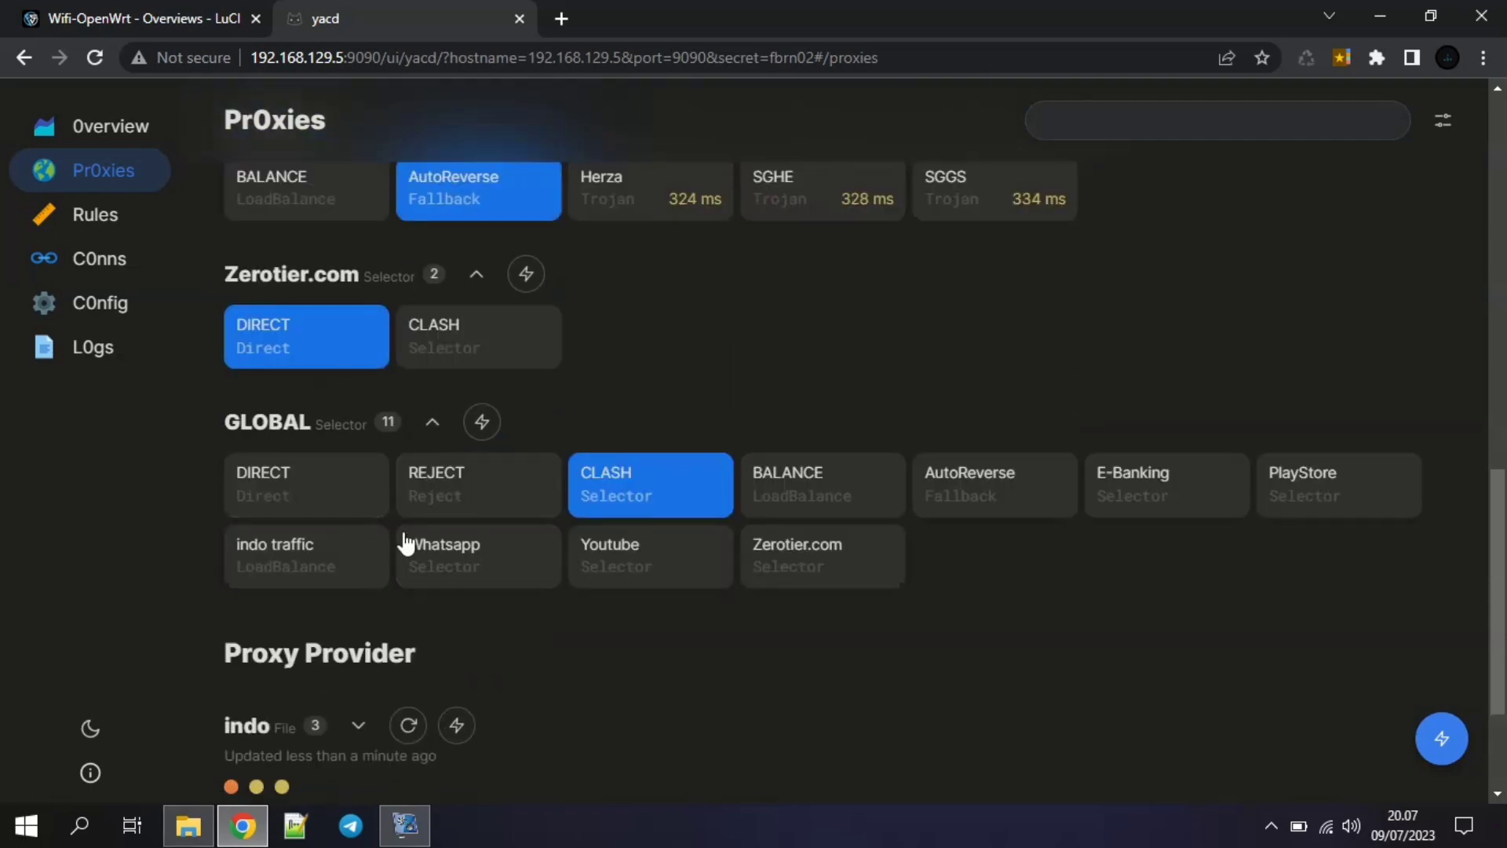
scroll(454, 363, "up", 3)
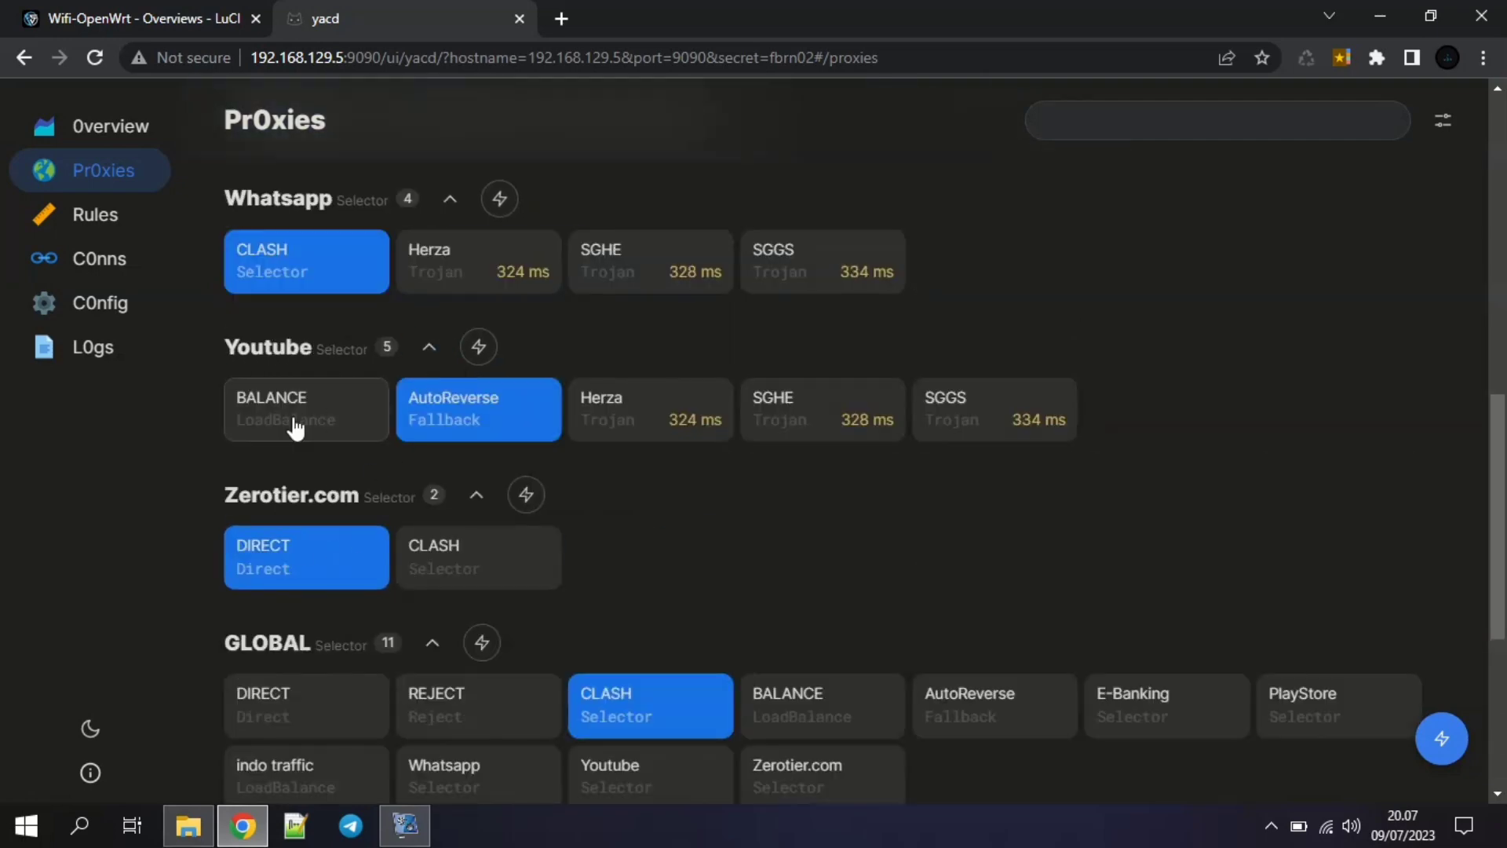
scroll(380, 363, "up", 9)
scroll(421, 270, "up", 3)
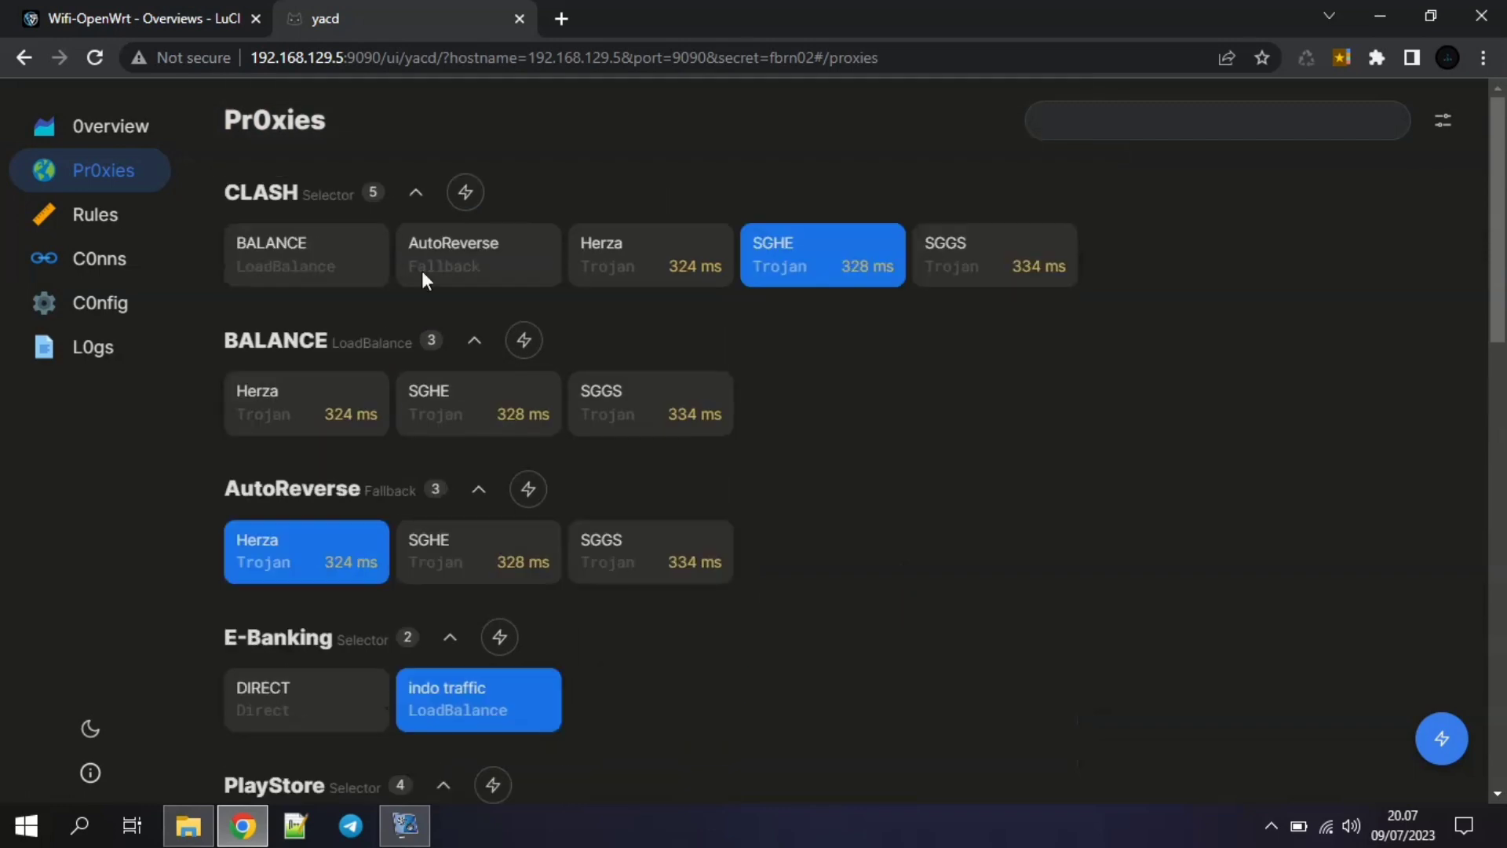
Review the ad-blocking results on the bookmarked Ad Blocker Test page, and close both it and the Yacd panel.
left_click(562, 21)
left_click(702, 91)
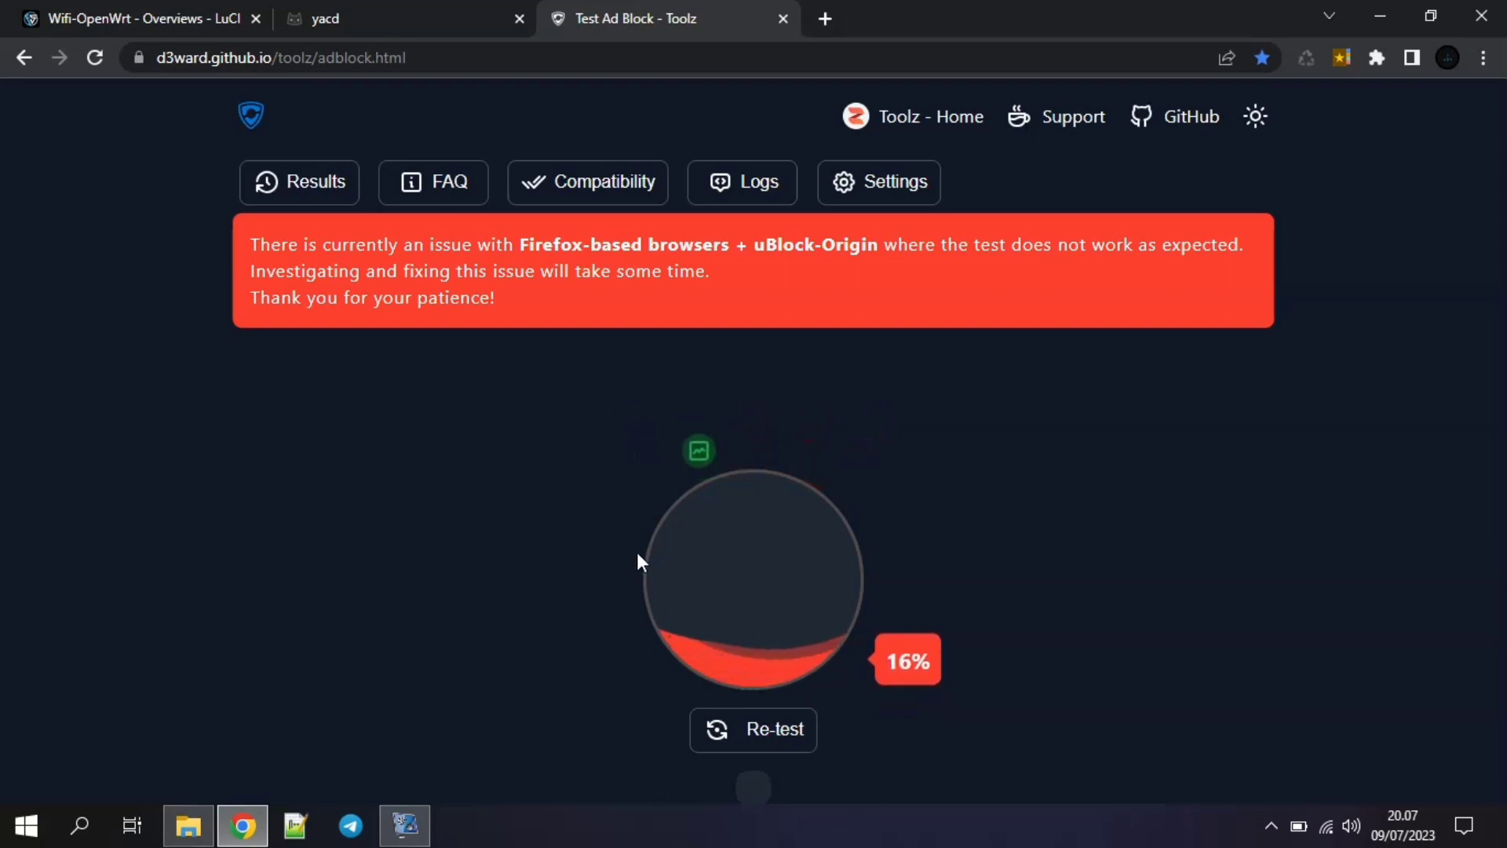
scroll(631, 540, "down", 20)
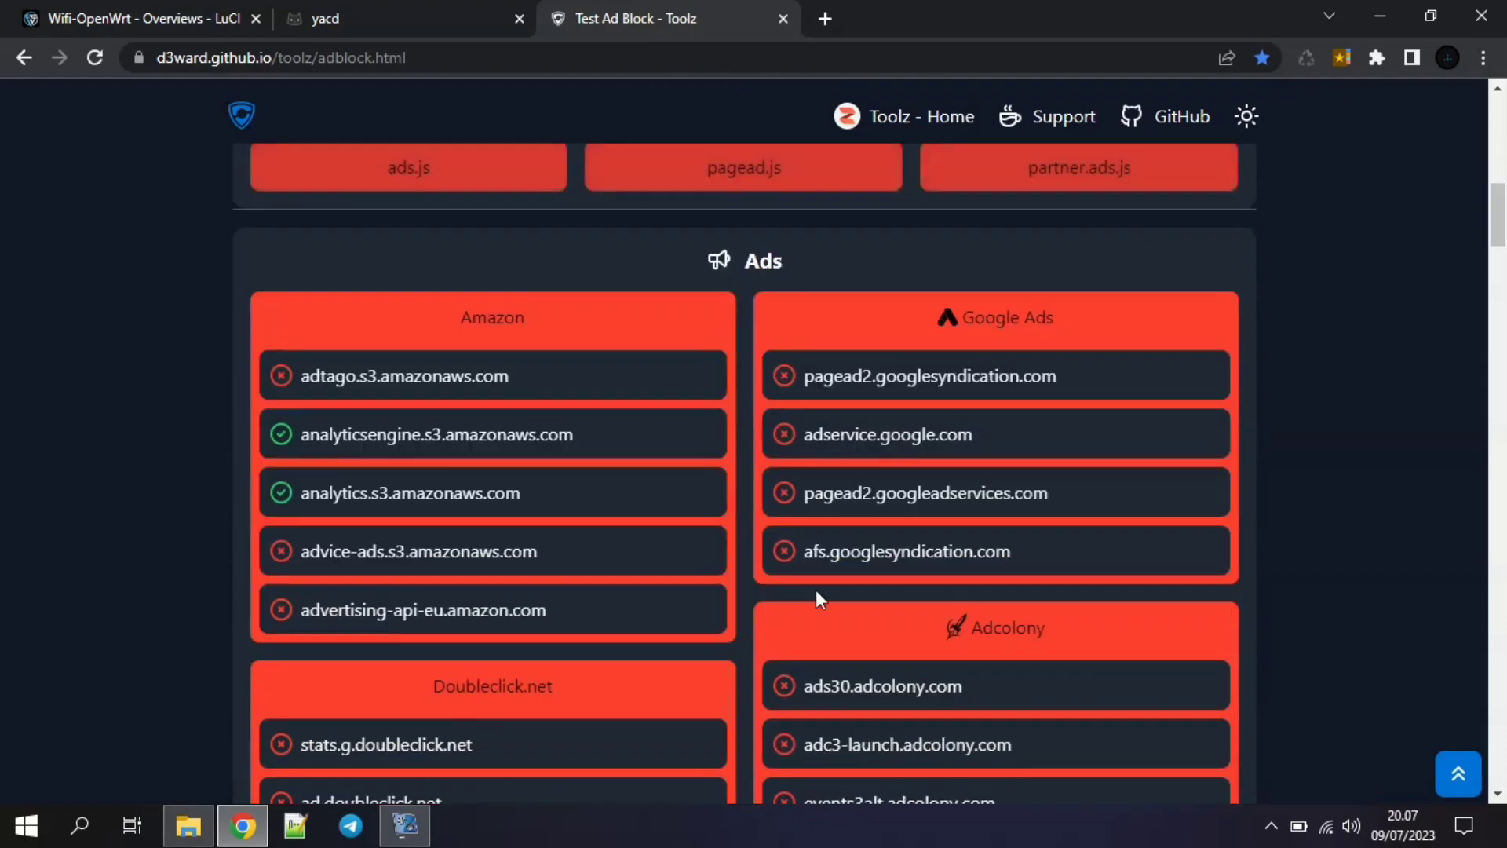
scroll(868, 647, "down", 20)
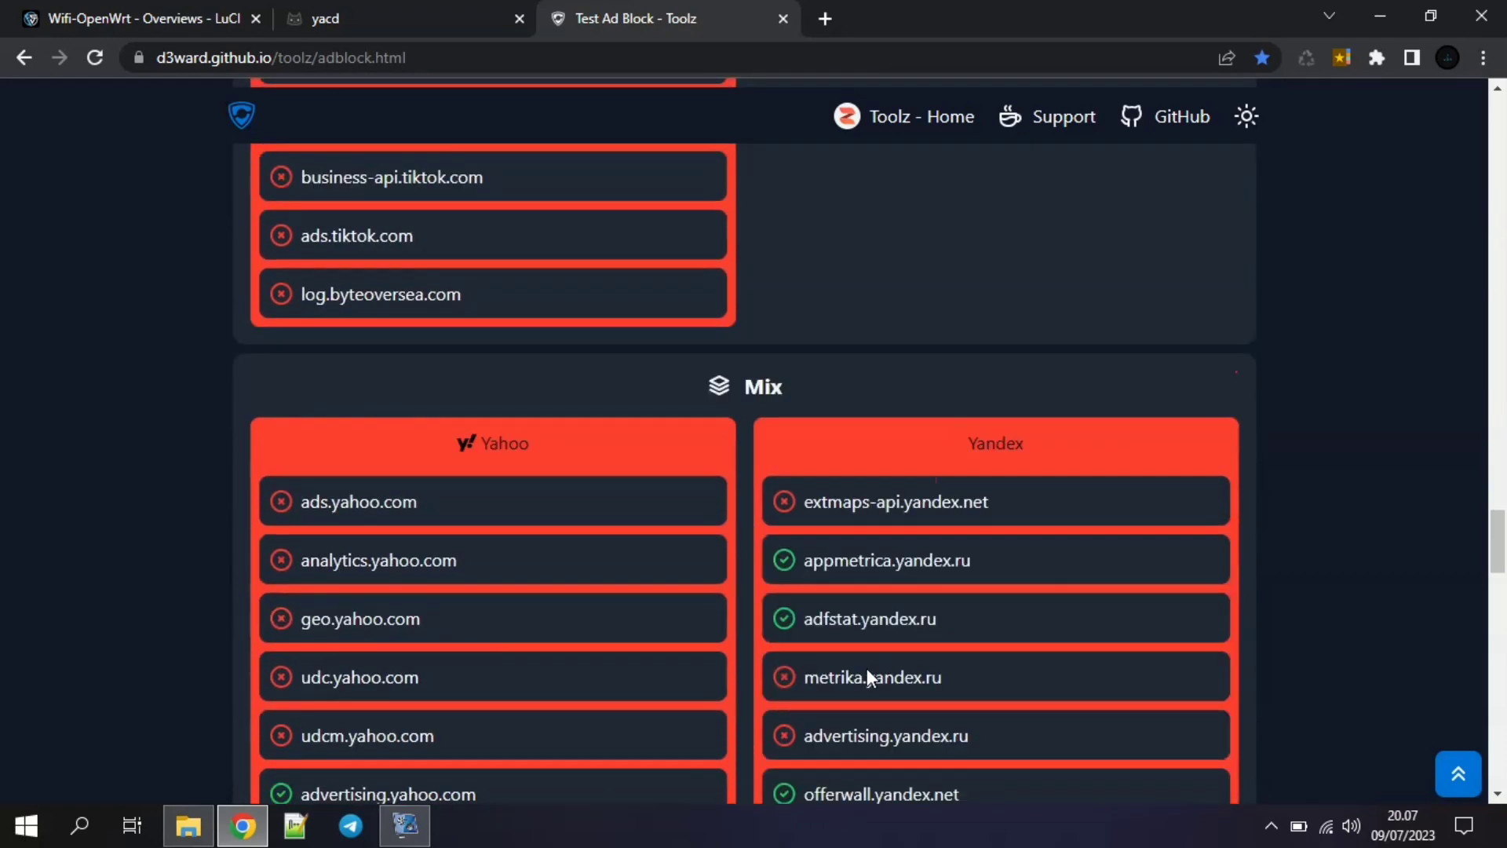
left_click(783, 18)
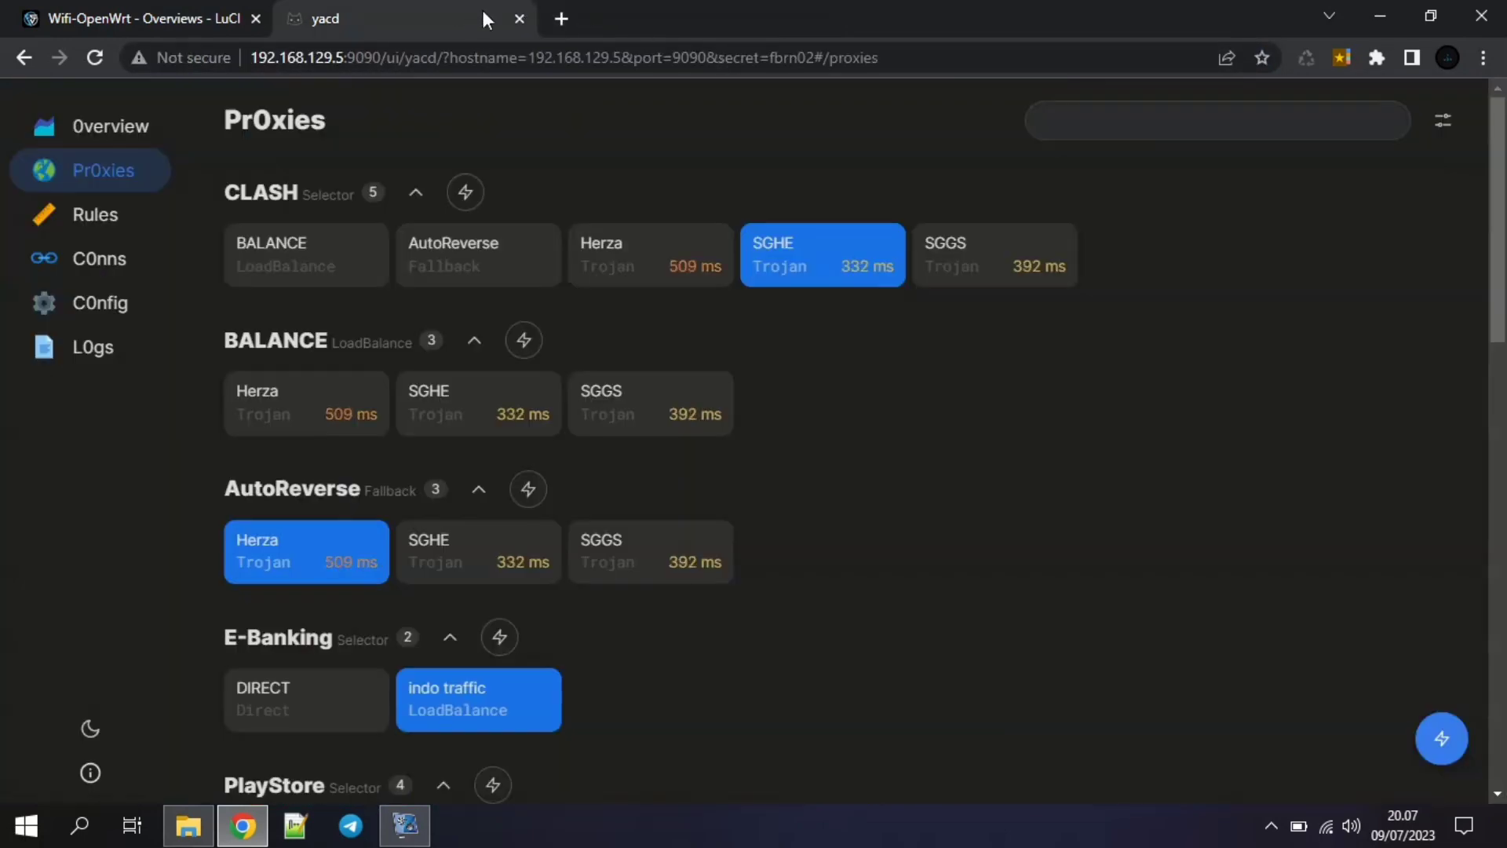
left_click(141, 18)
left_click(435, 11)
left_click(519, 18)
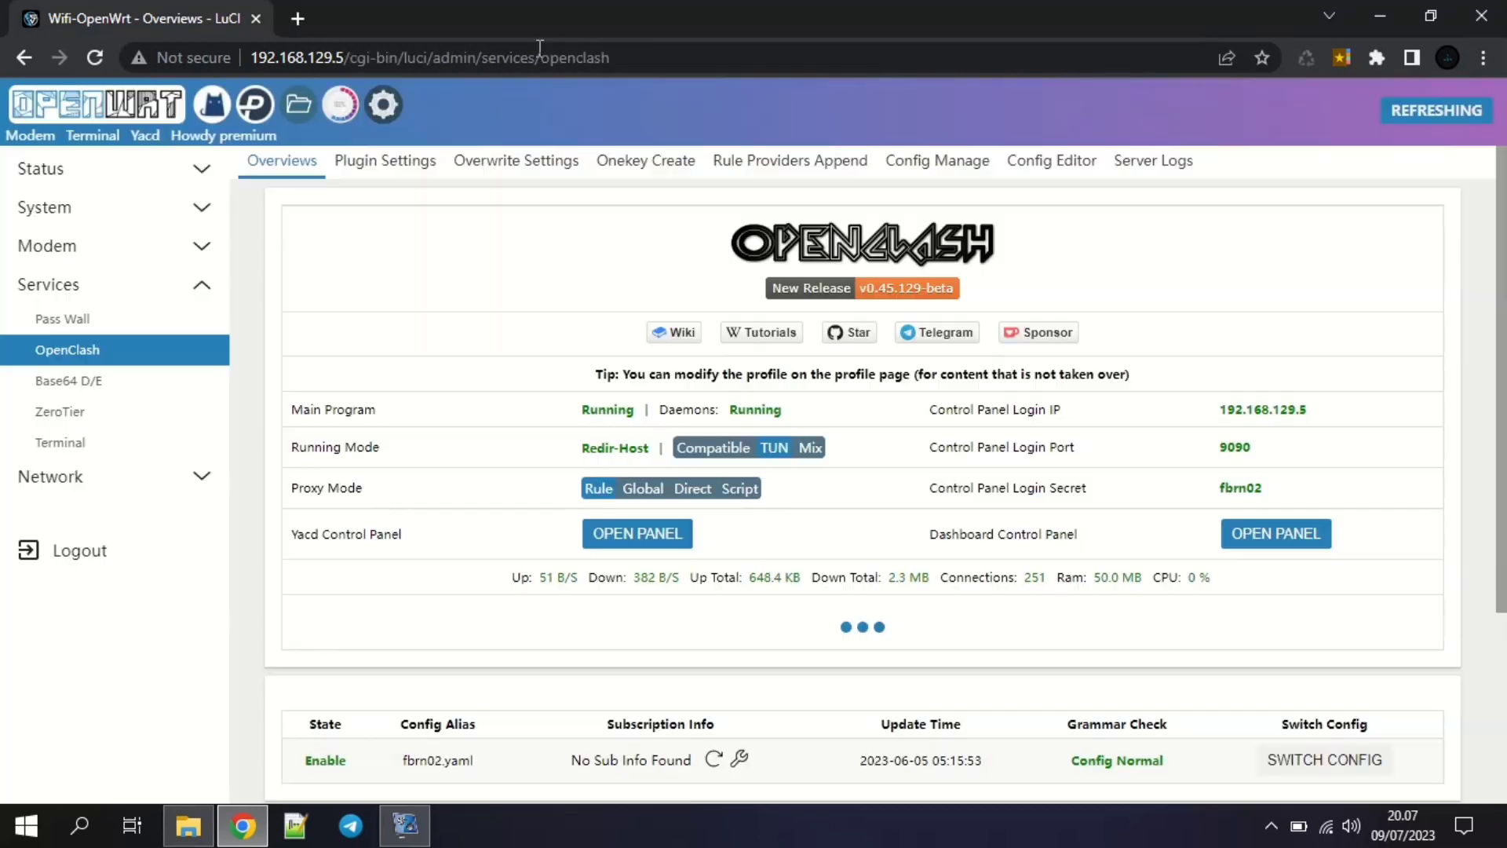
Open the root folder in the router's File Manager.
left_click(118, 168)
left_click(297, 103)
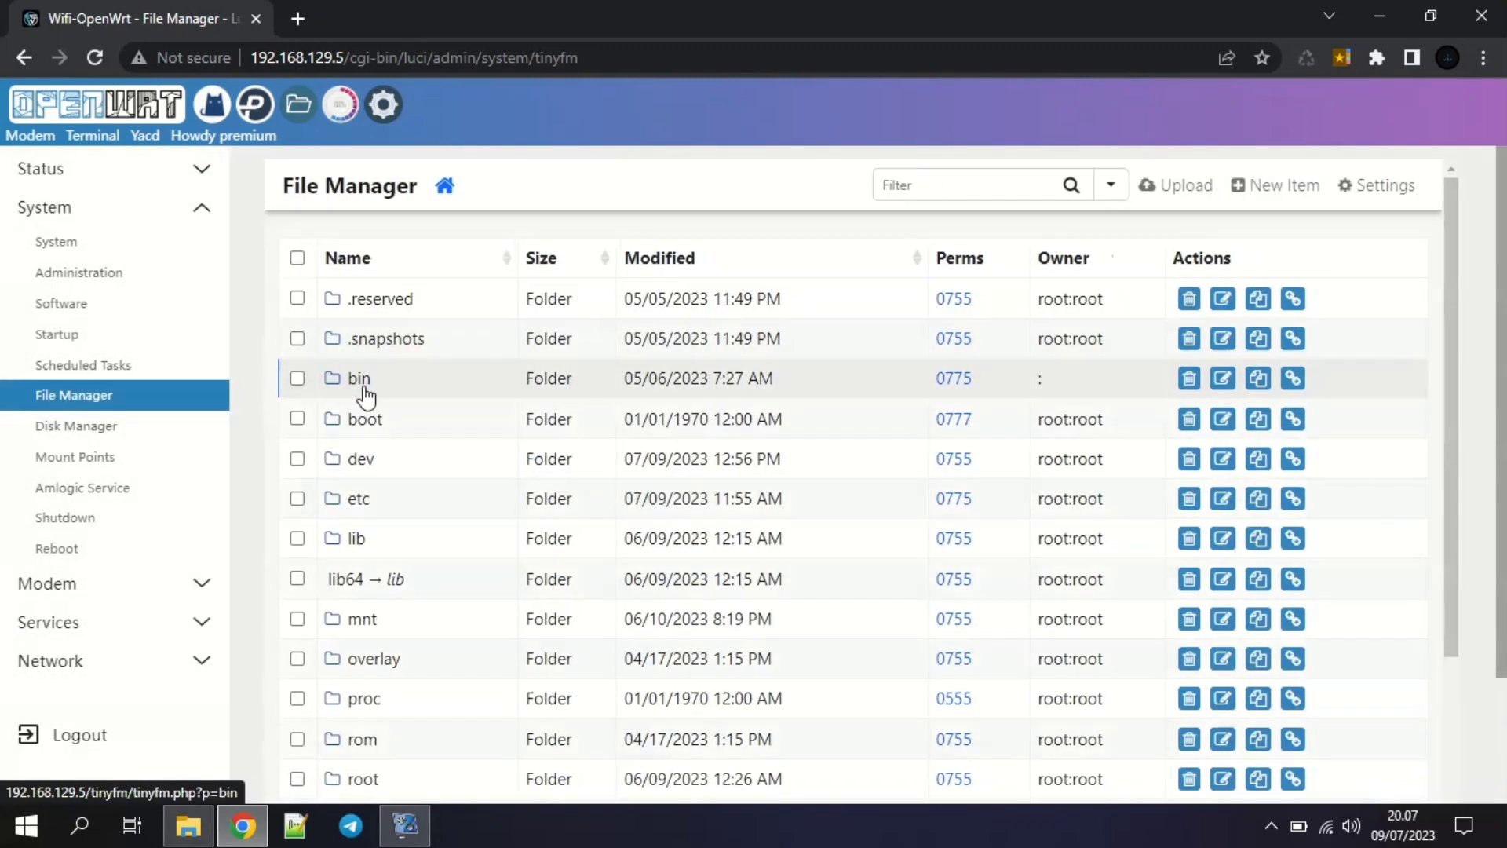
scroll(355, 429, "down", 3)
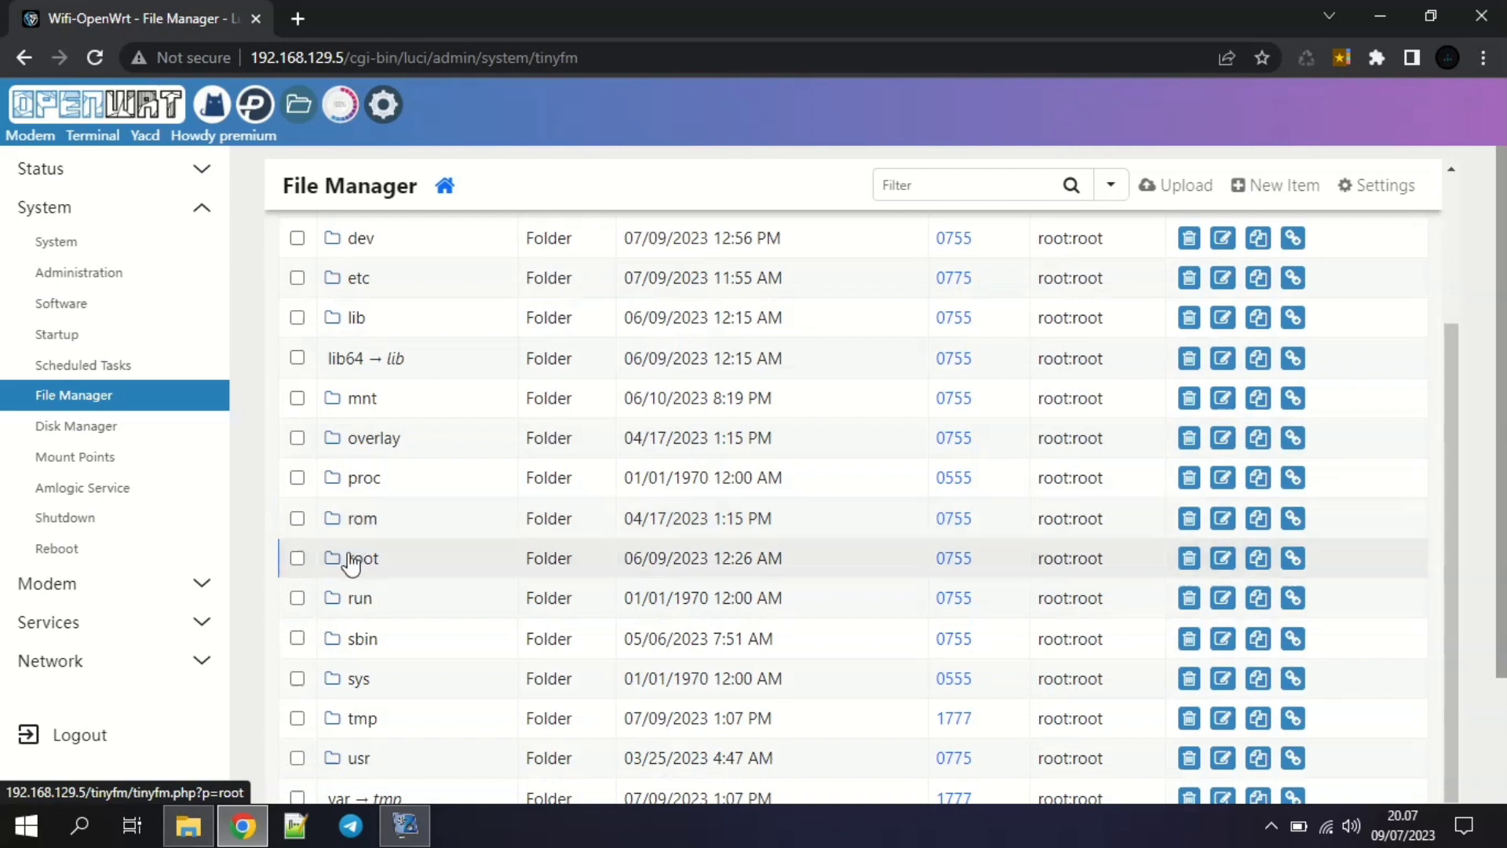
left_click(349, 558)
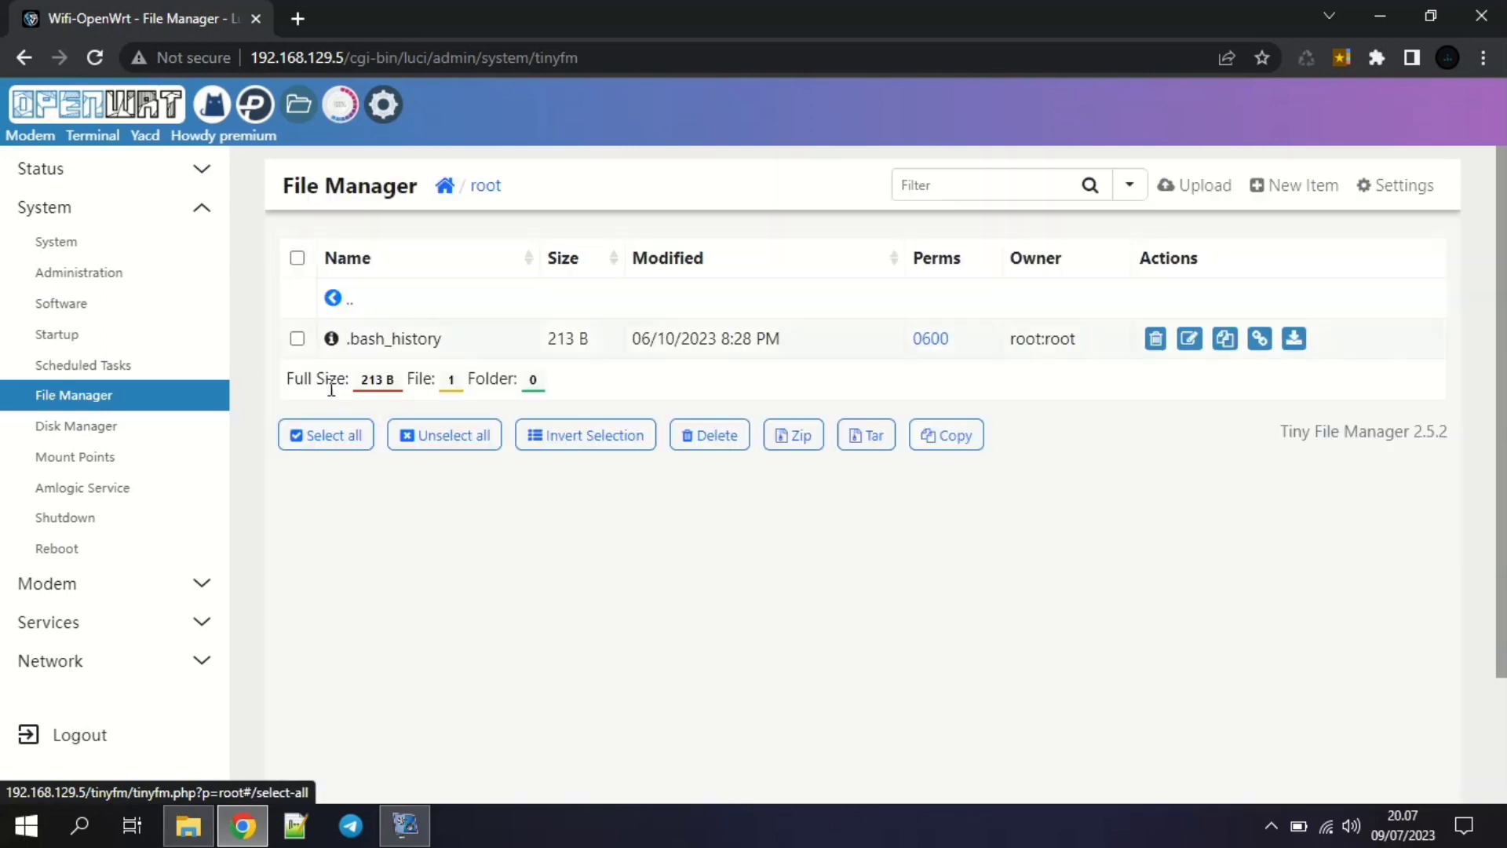
Upload the adguardhome and luci-app-adguardhome IPK files from the Adguardhome Mod folder to the router's root folder.
left_click(1182, 190)
left_click(189, 825)
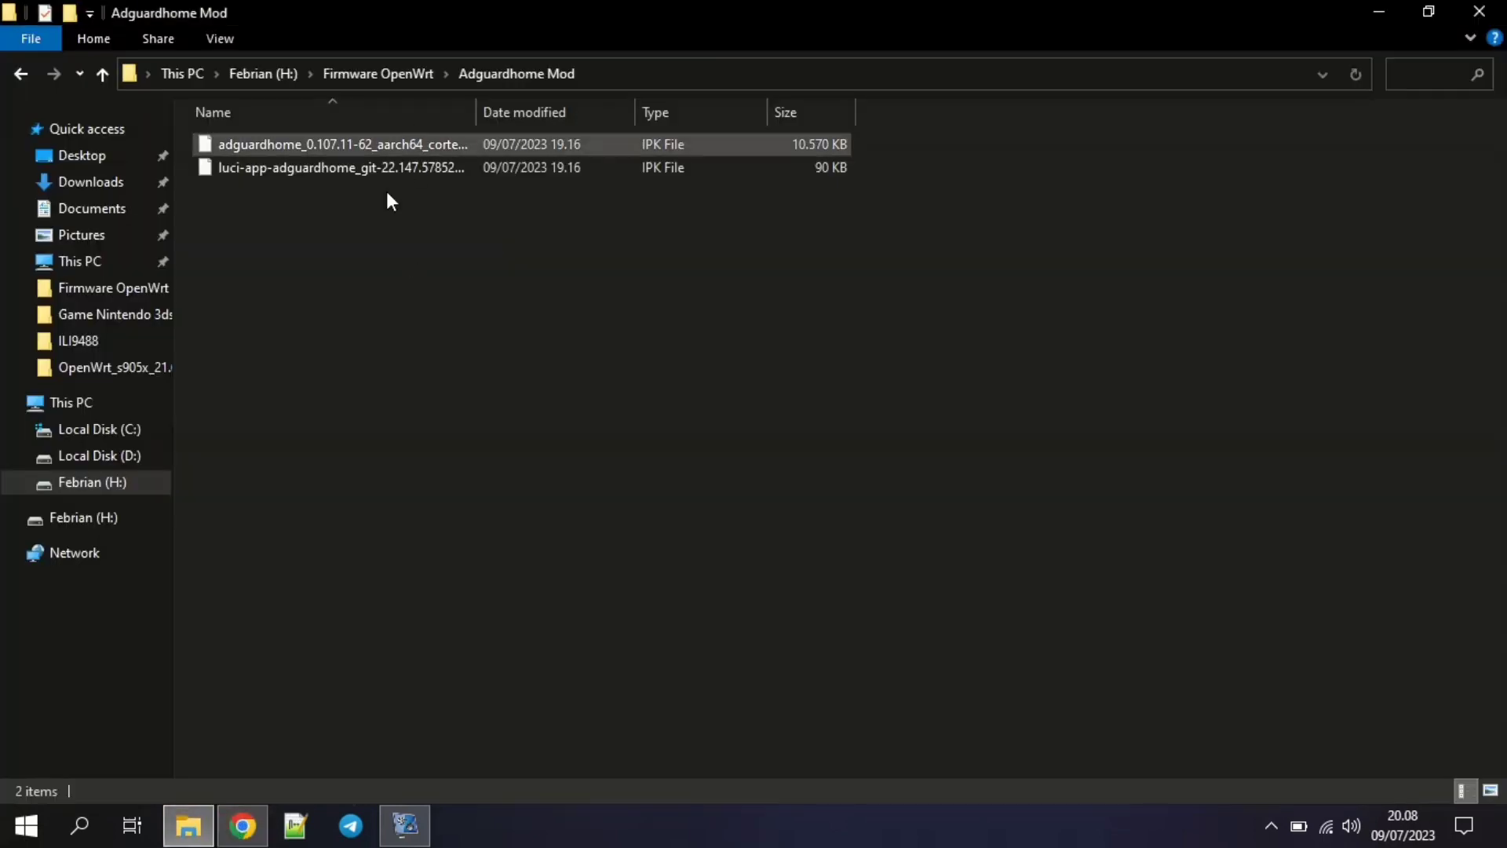
left_click_drag(367, 243, 495, 494)
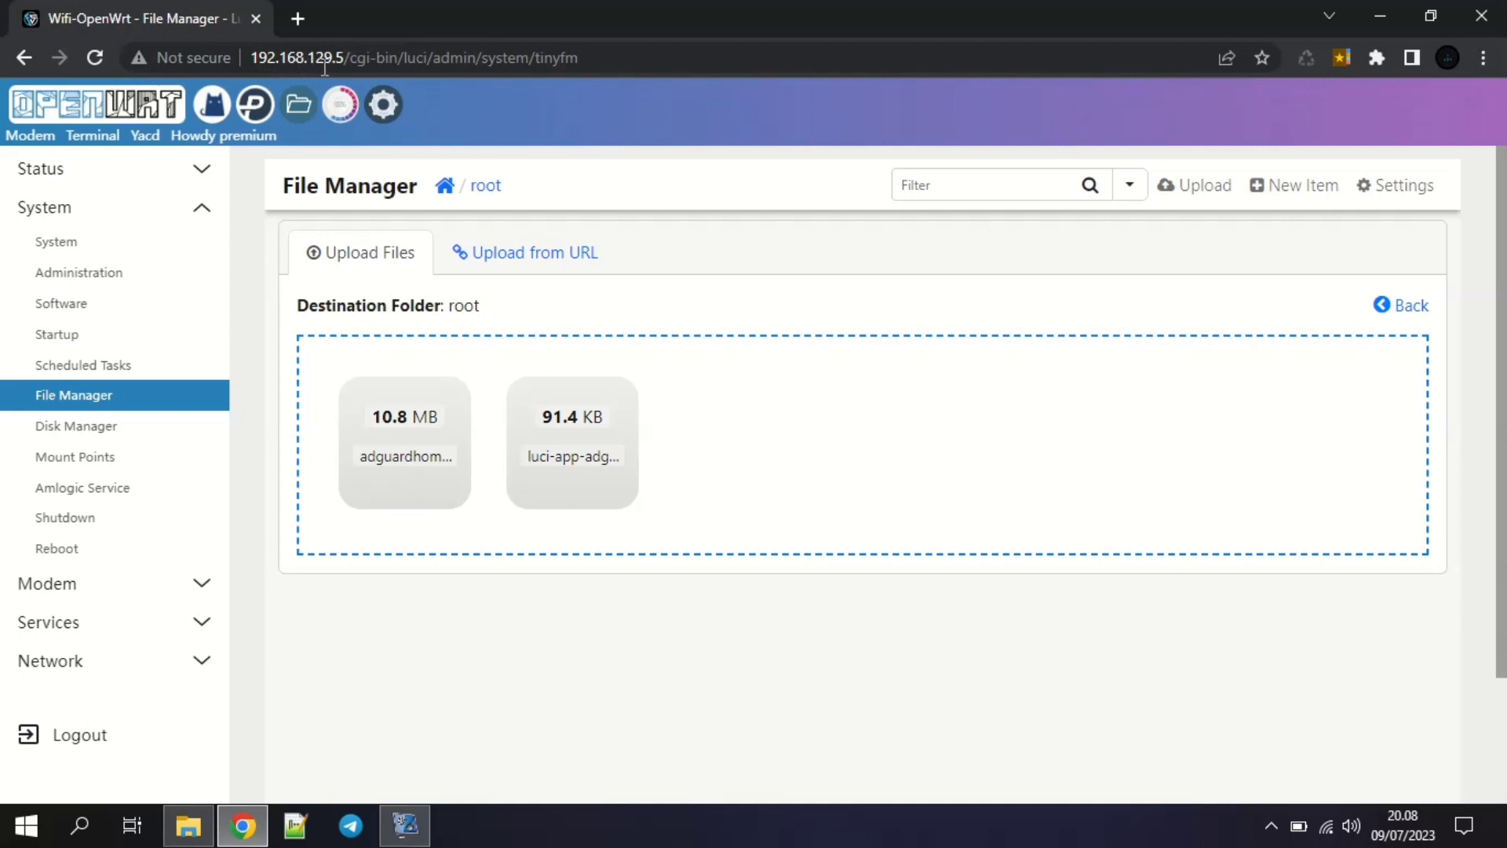
left_click(1401, 311)
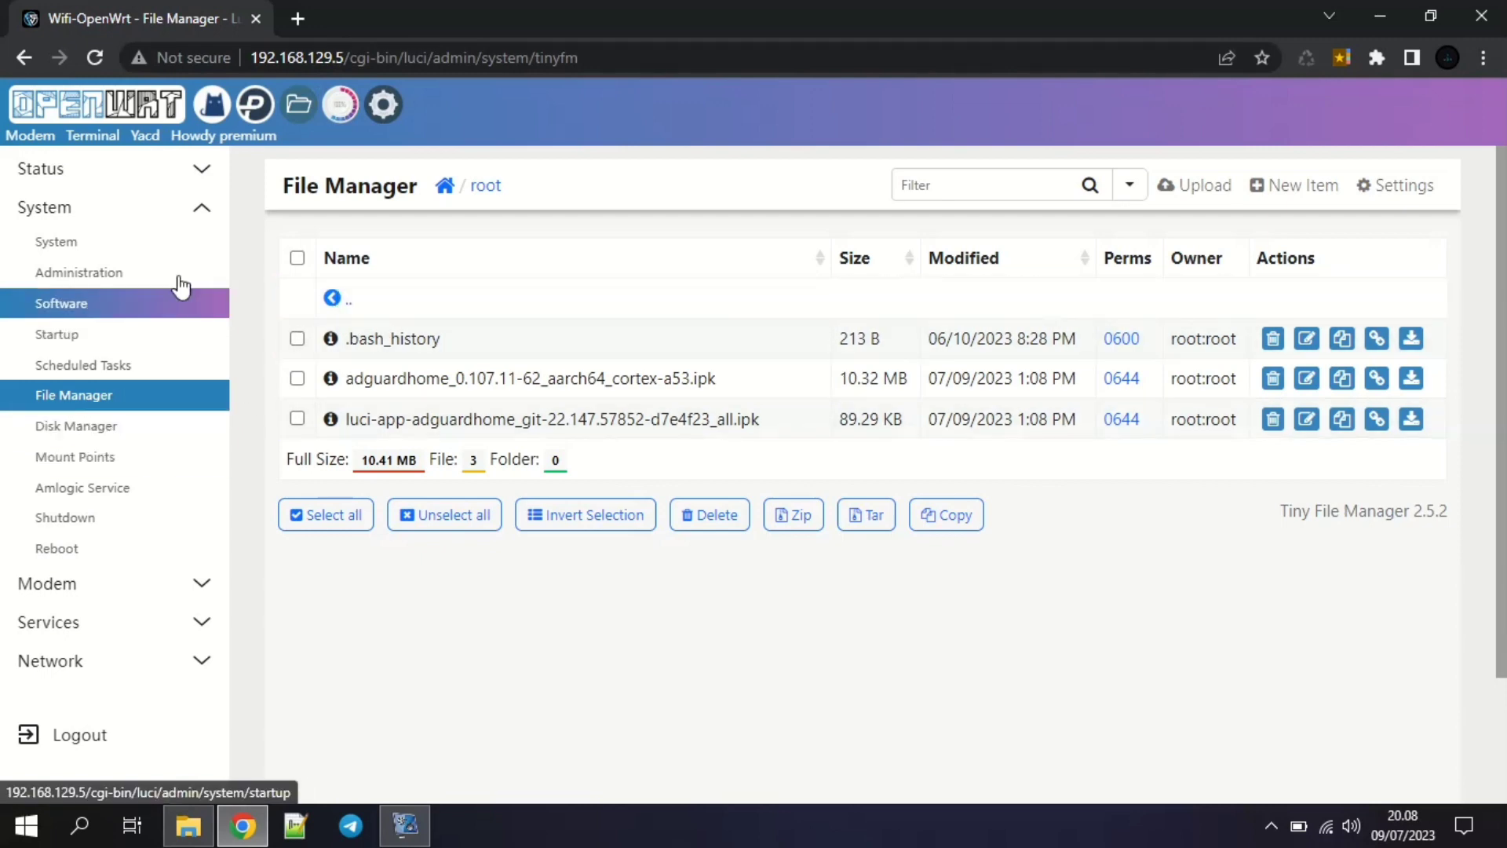
In the router's terminal, switch to the home directory with cd and run opkg update.
left_click(93, 135)
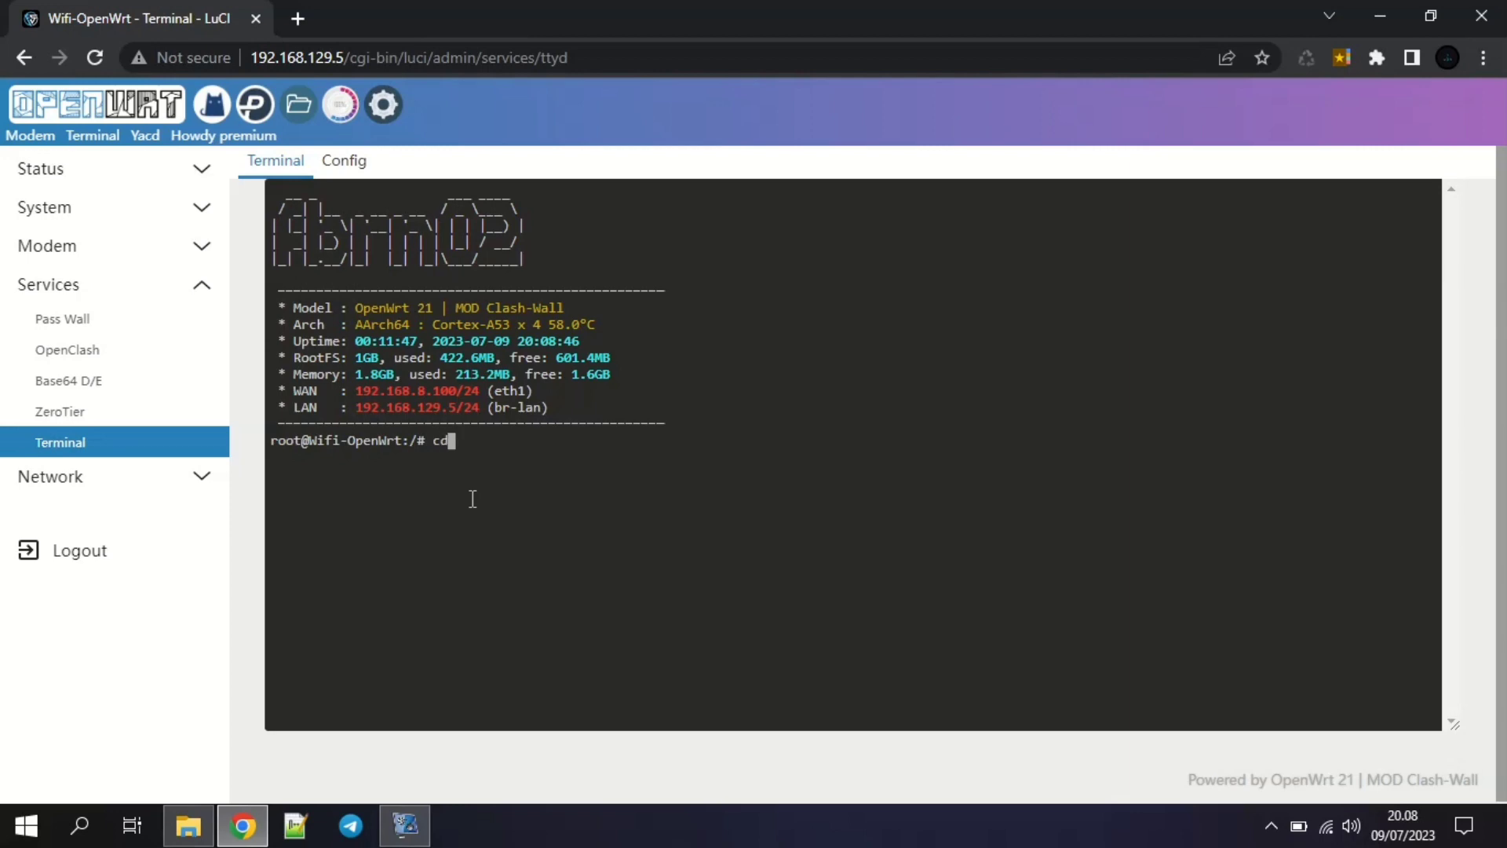
type("cd")
key("Return")
type("op")
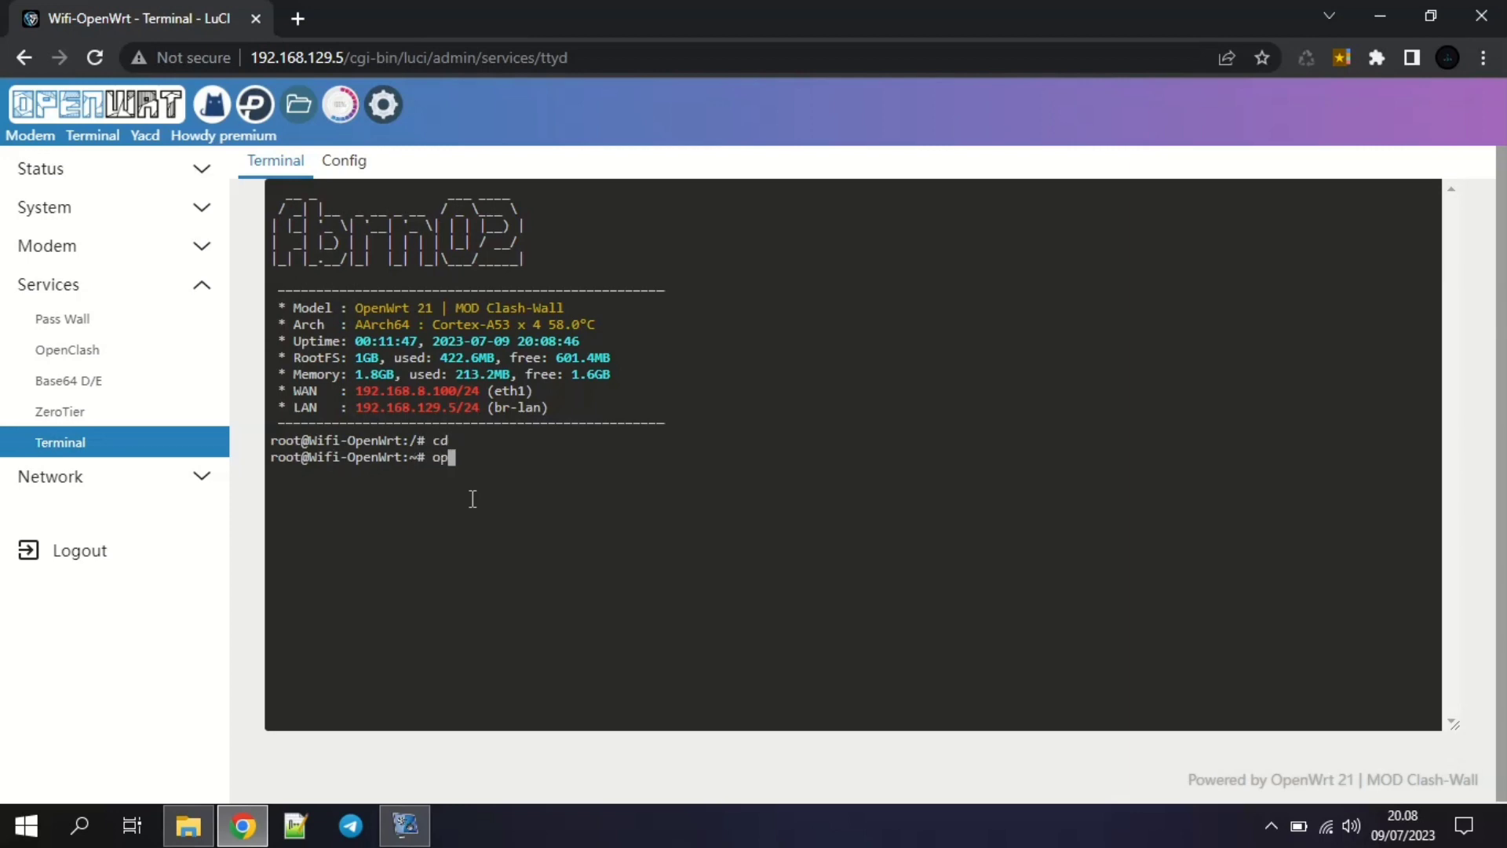
type("kg update")
key("Return")
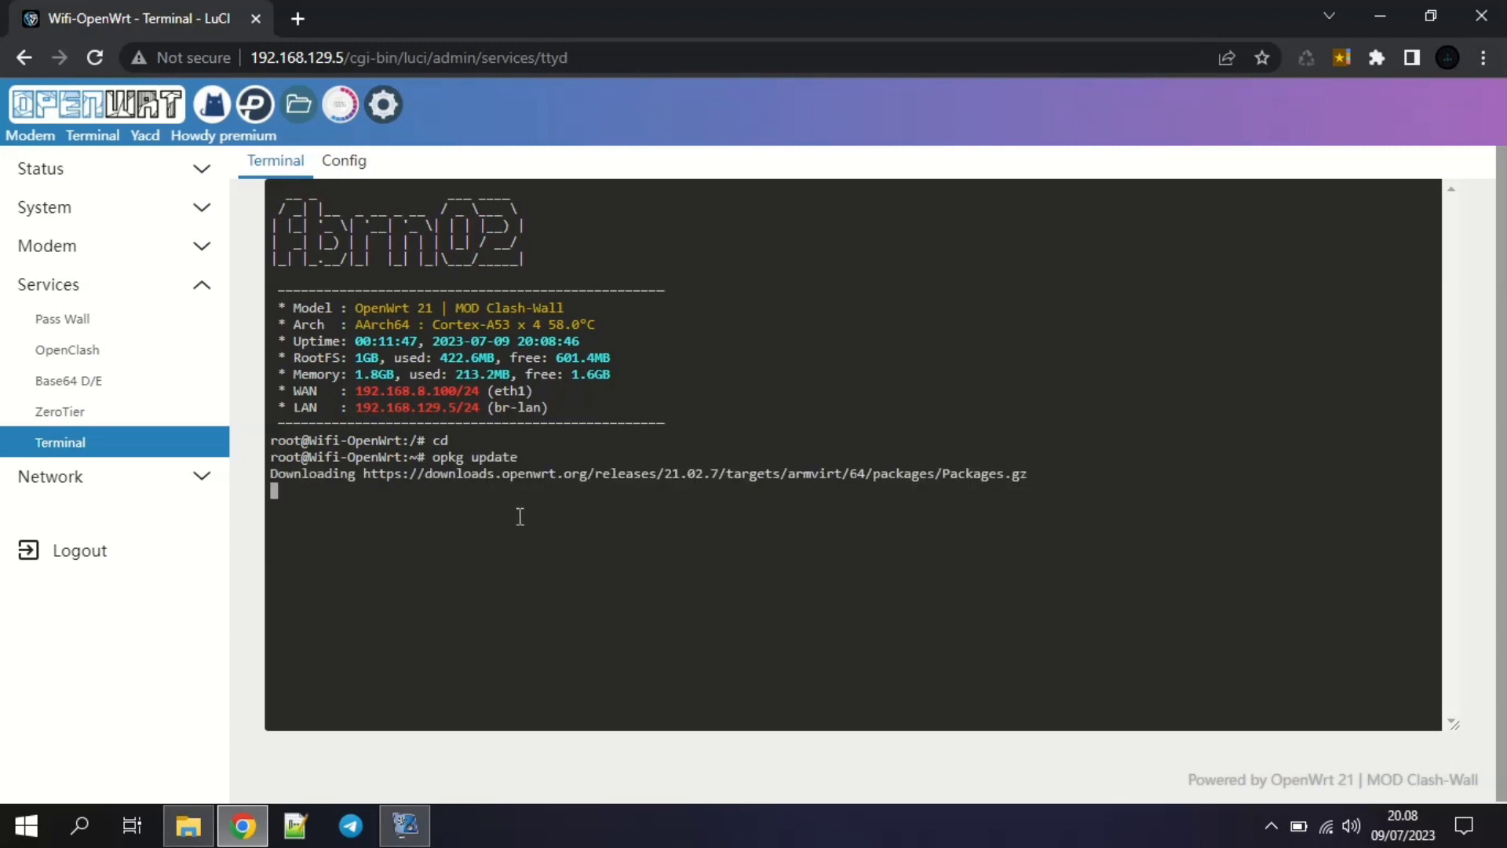
Open the bookmarked Wifi-OpenWrt page in a separate browser tab and return to the terminal.
left_click(297, 19)
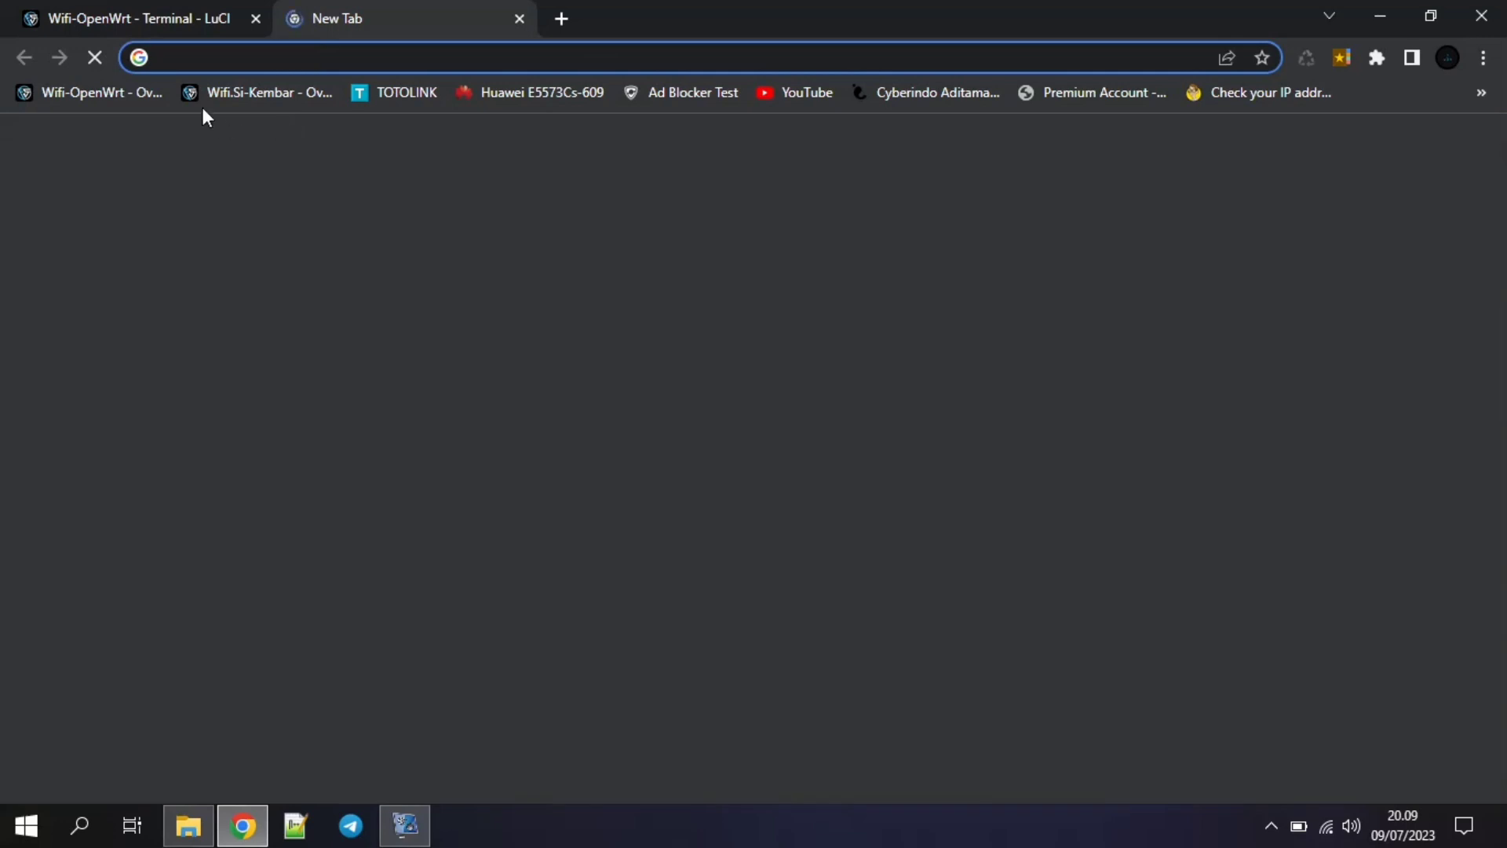
left_click(127, 88)
left_click(114, 11)
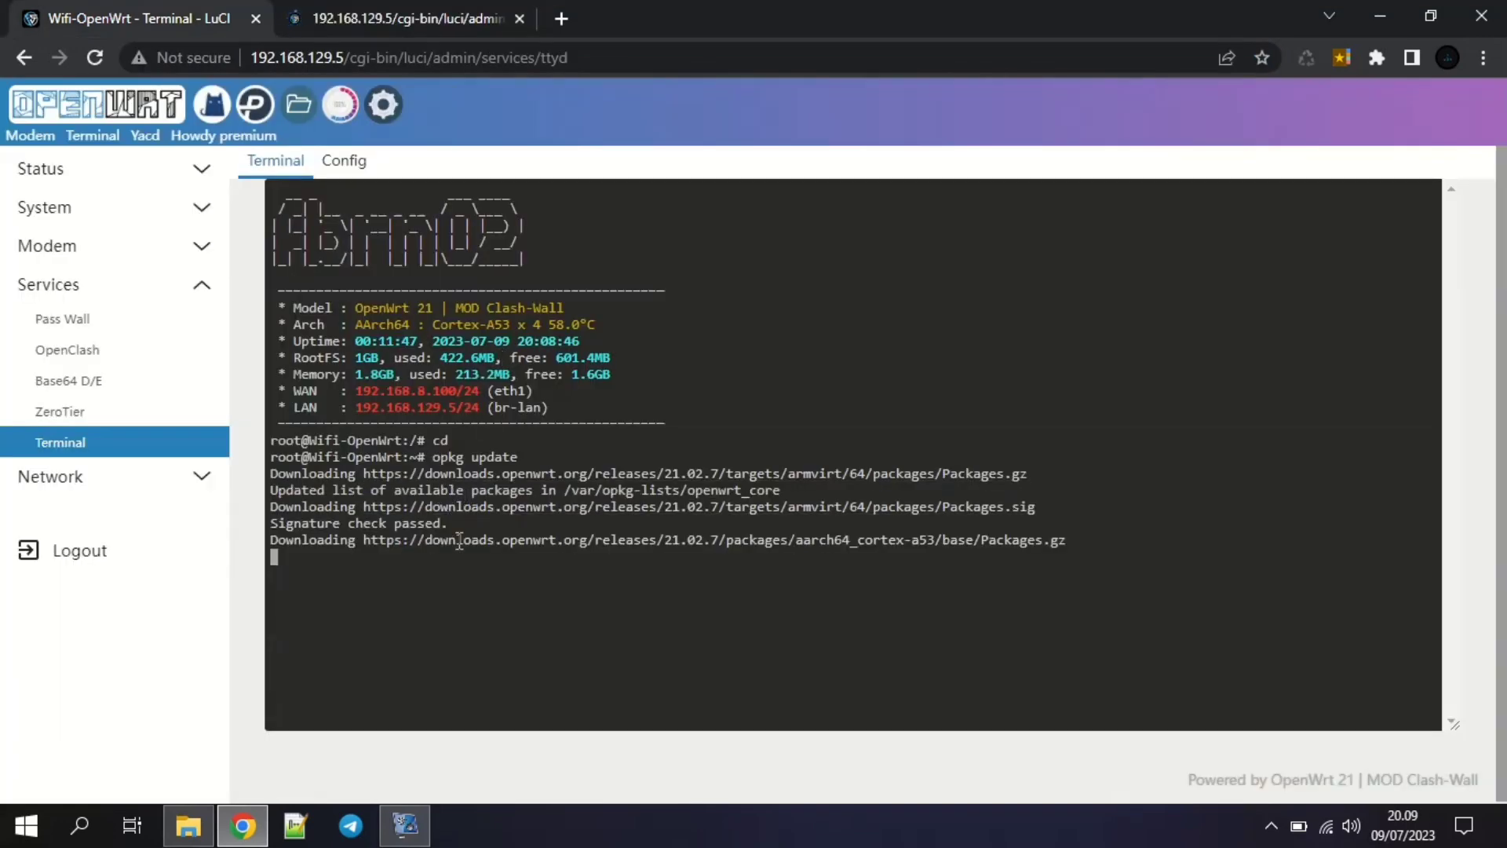
View the Proxies page of the Yacd dashboard in a separate browser tab and return to the terminal.
key("ctrl+Tab")
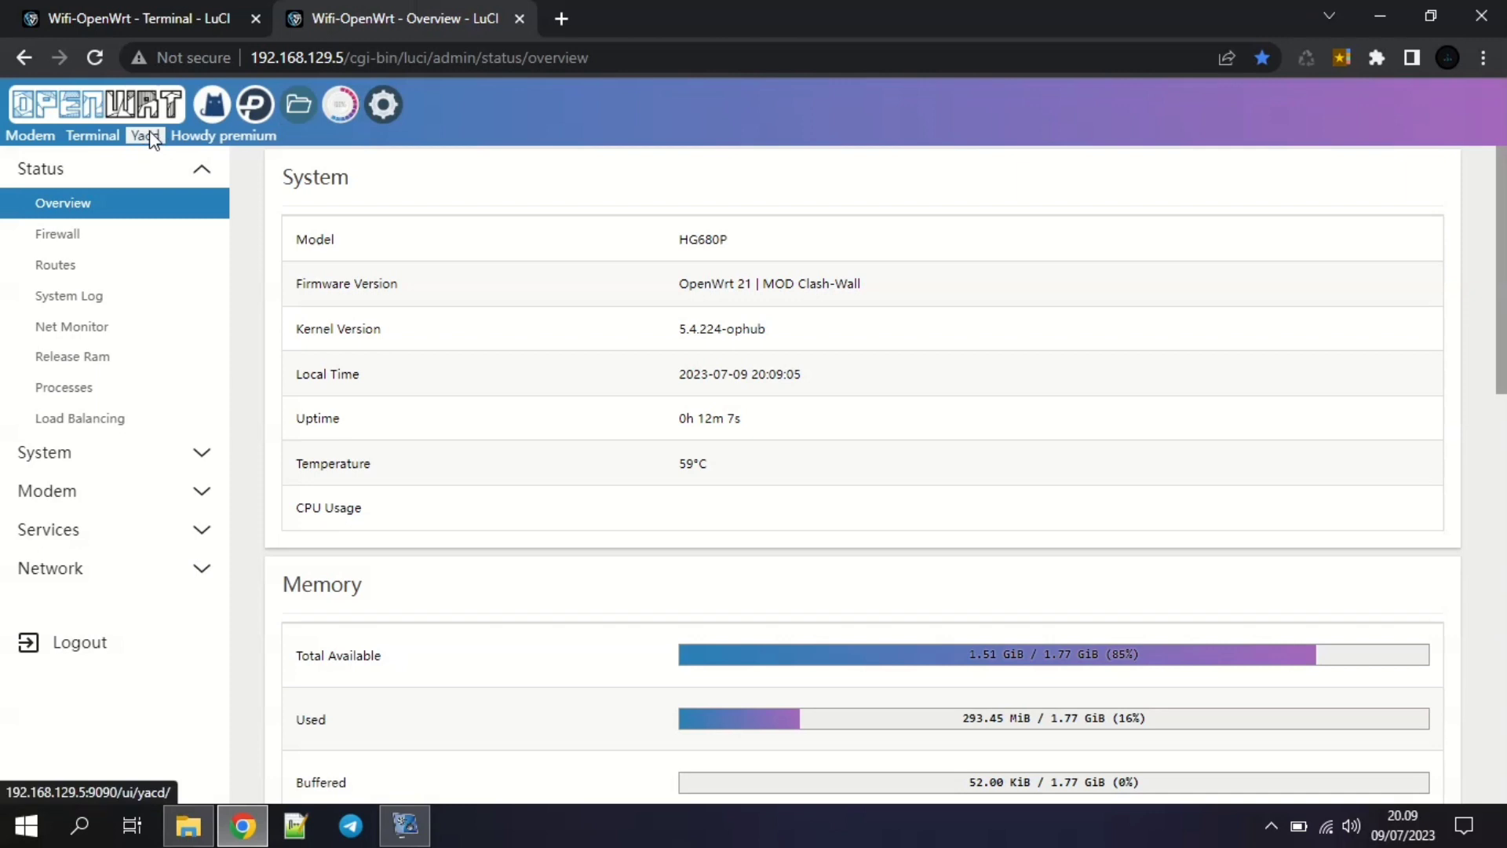
left_click(145, 135)
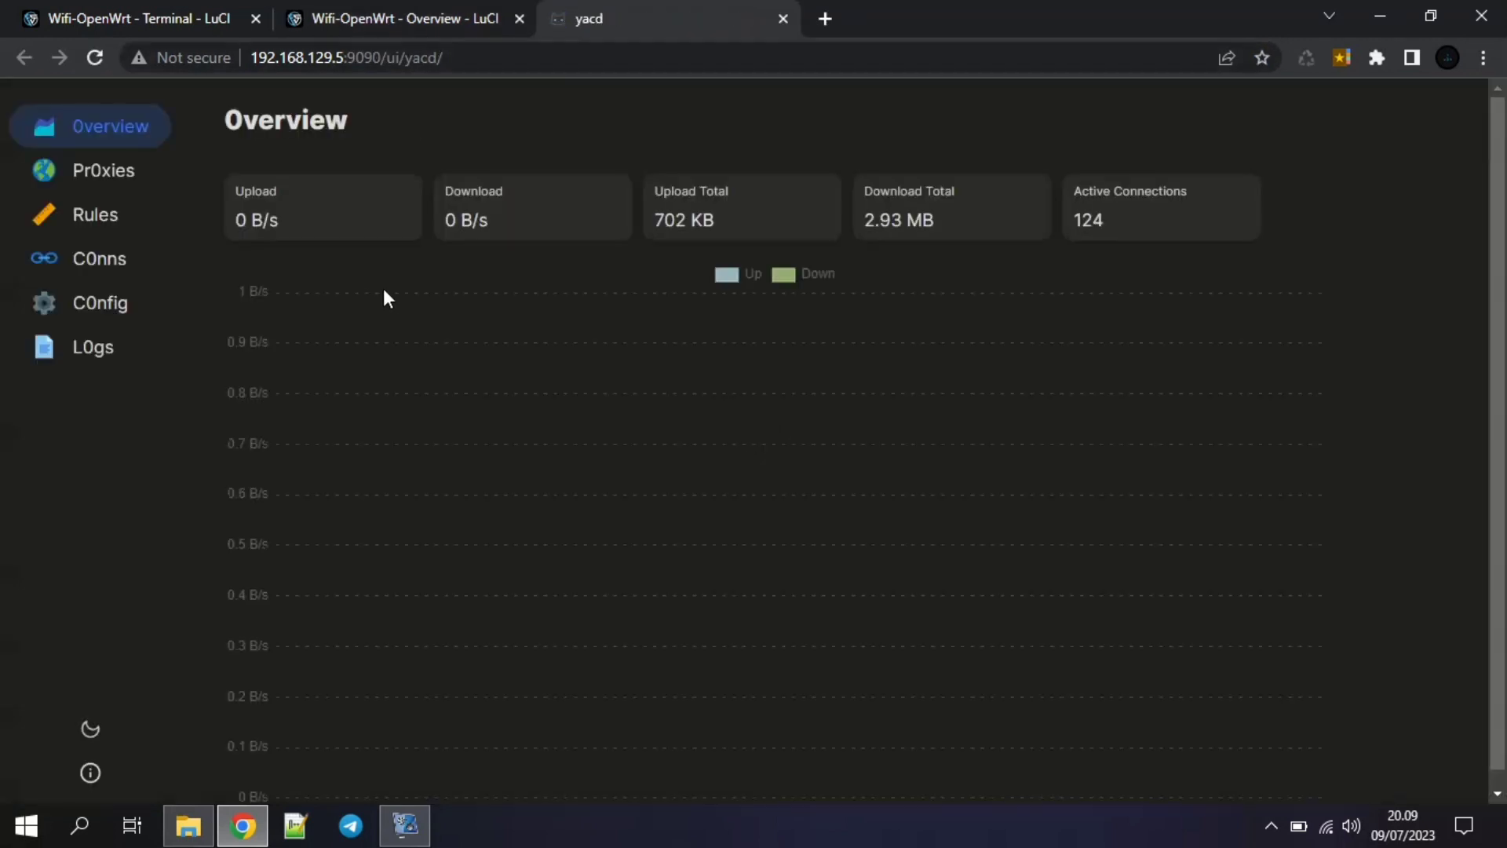
left_click(132, 189)
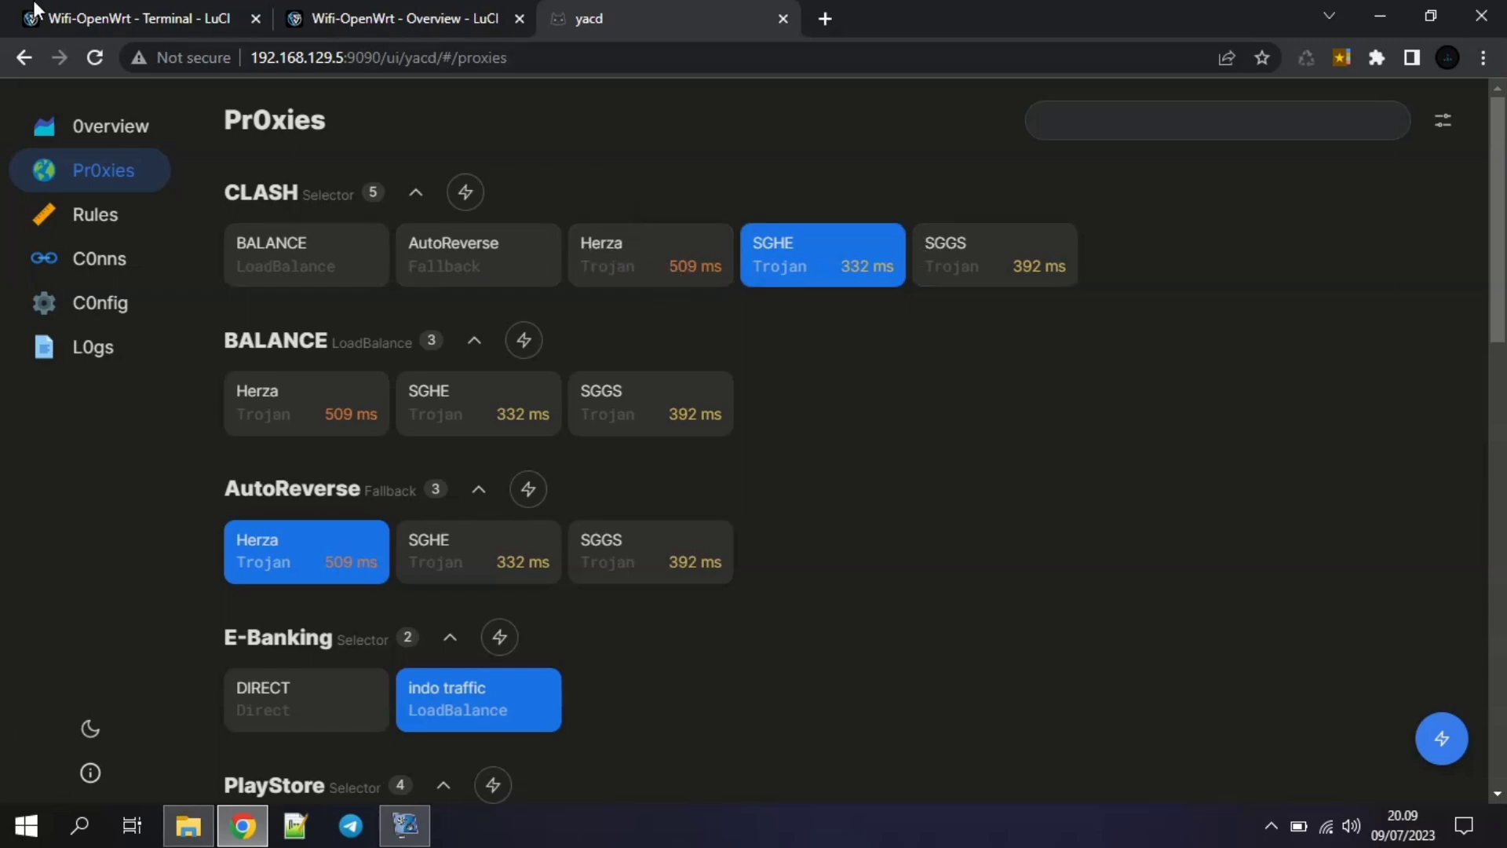
left_click(73, 11)
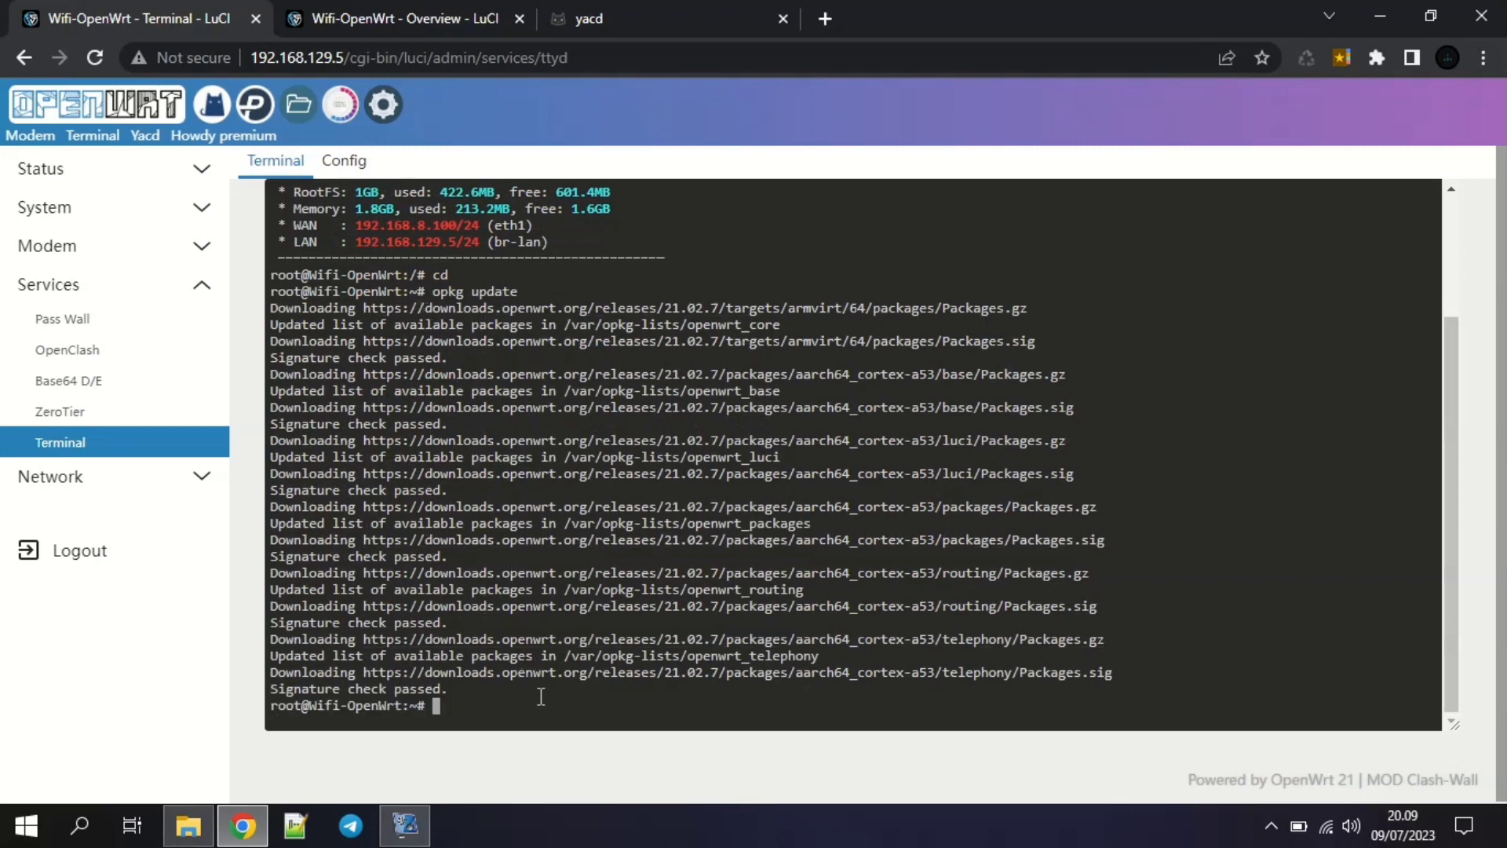
Install the uploaded packages by running opkg install *.ipk in the router's terminal.
type("opkg ")
type("in")
type("st")
type("al")
type("l ")
type("l")
type(".")
type("ipk")
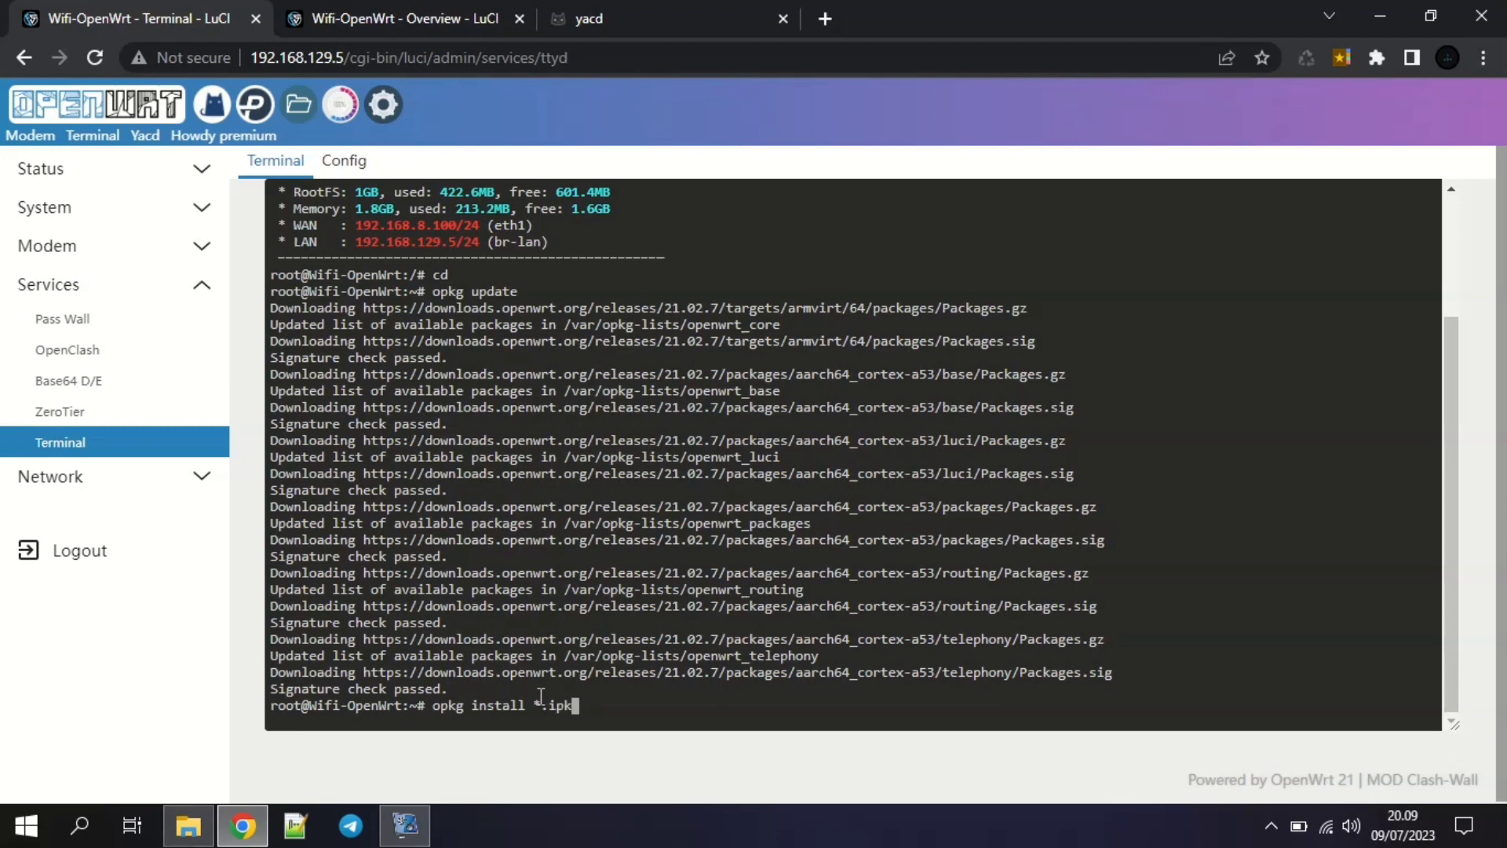
key("Return")
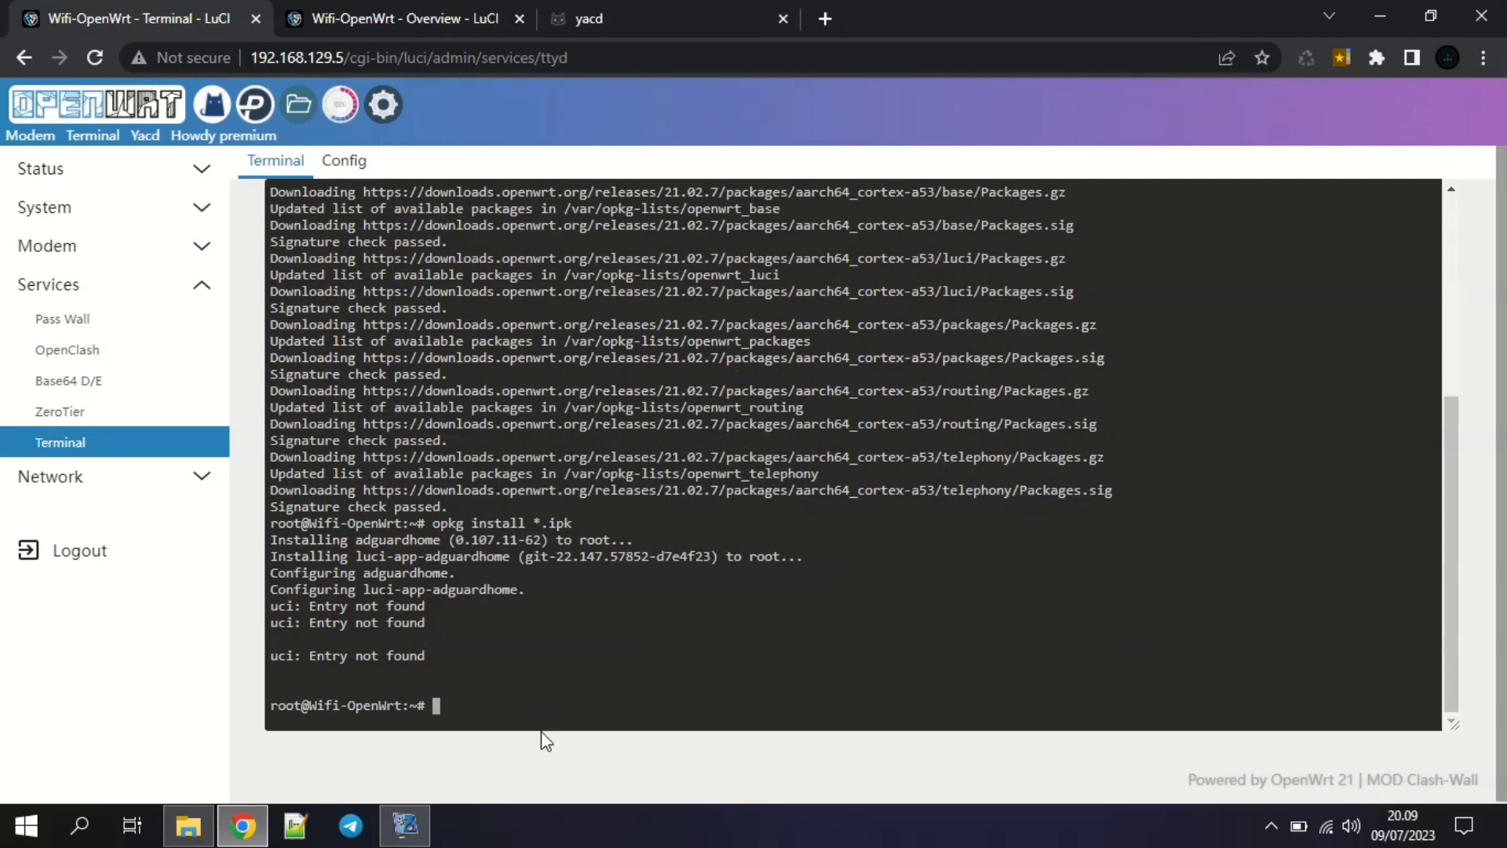
Leave the terminal, close the old router and Yacd tabs, and reopen the bookmarked Wifi-OpenWrt page to check its Adguard Stat page.
left_click(145, 110)
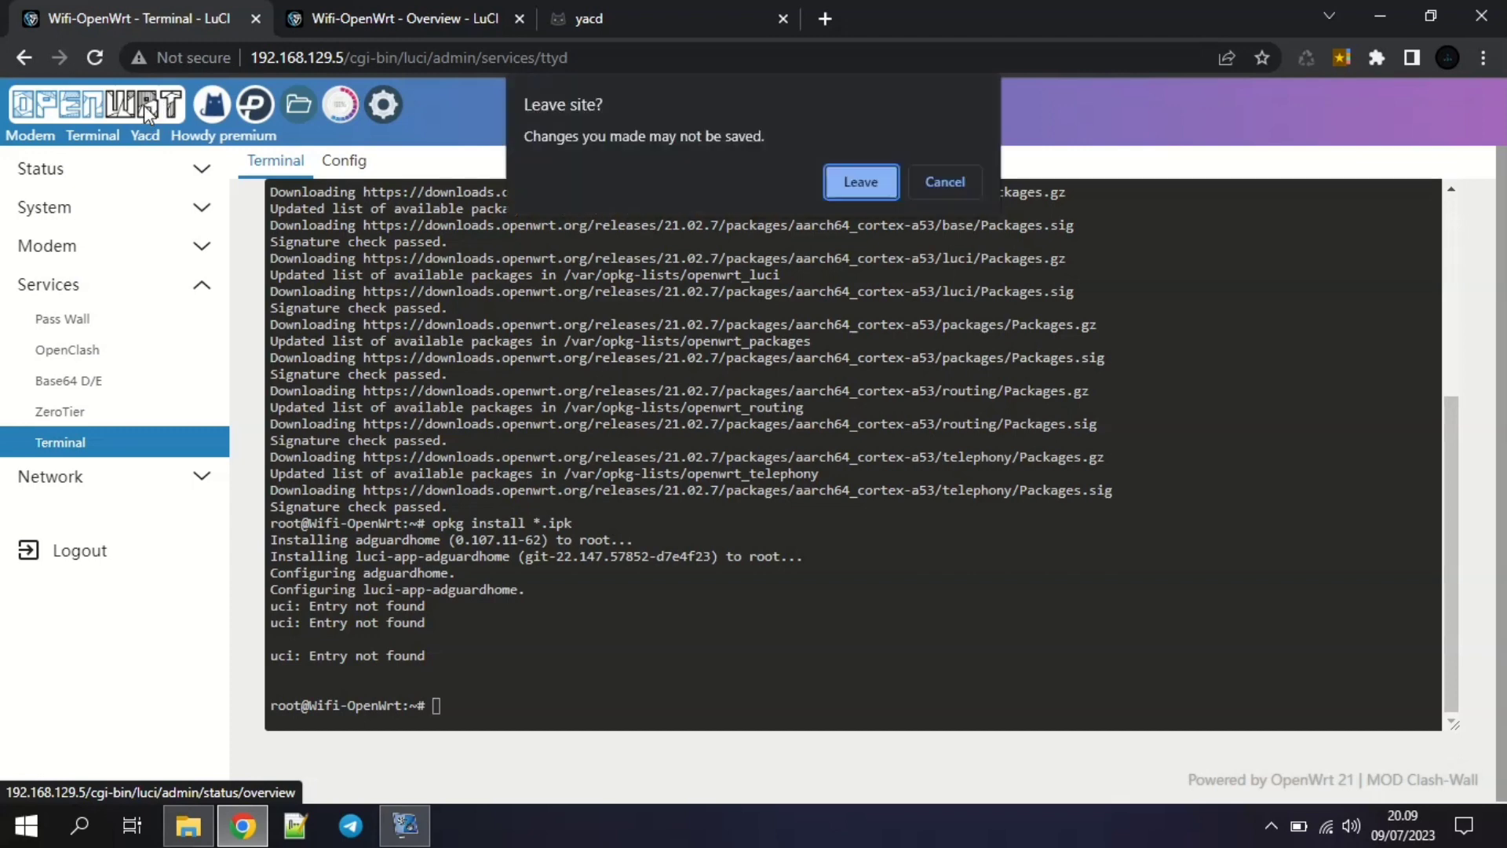
left_click(860, 186)
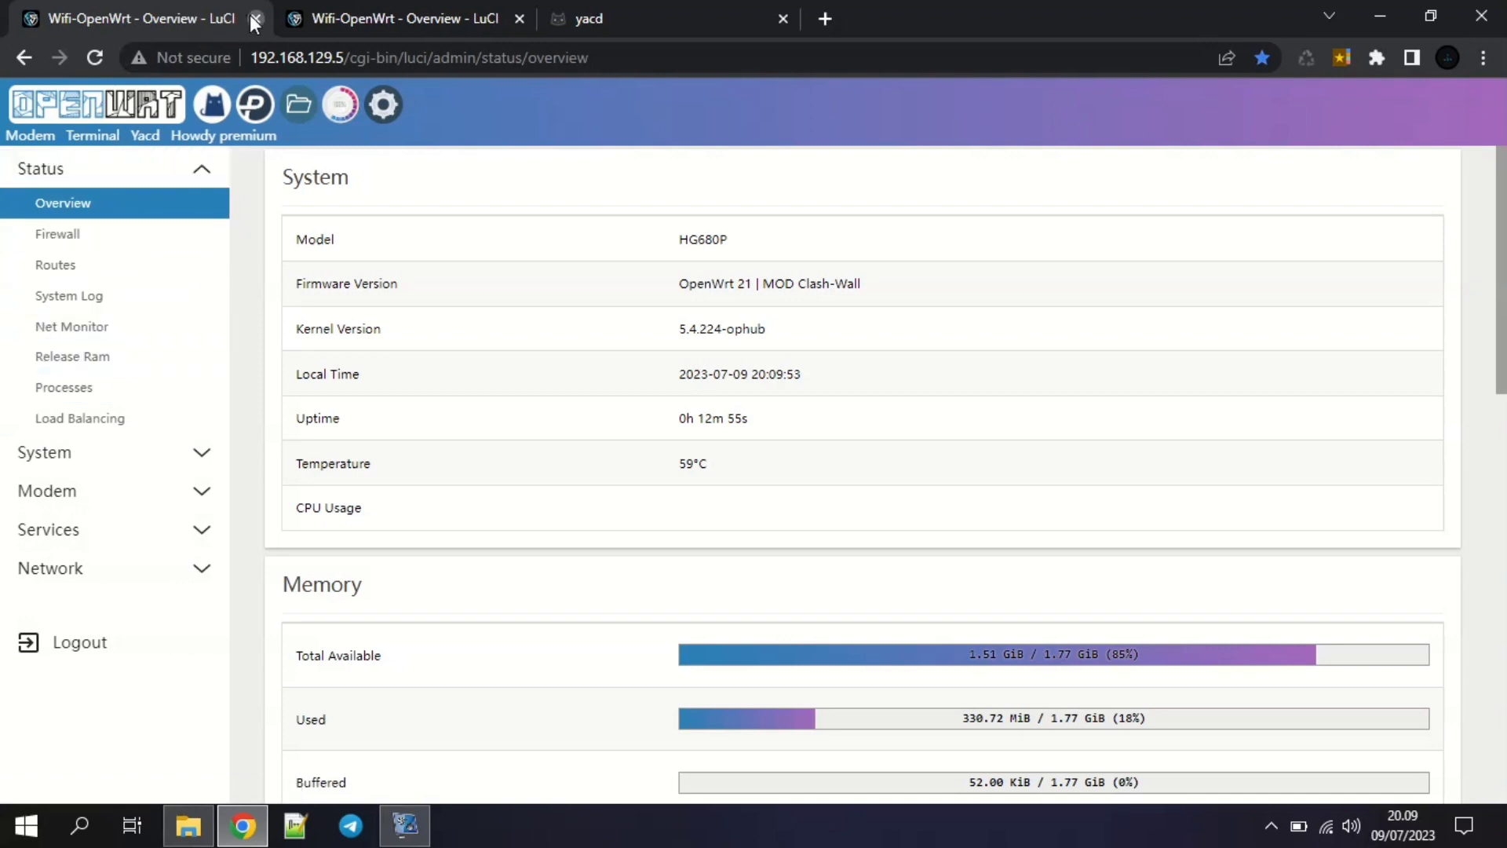
left_click(255, 18)
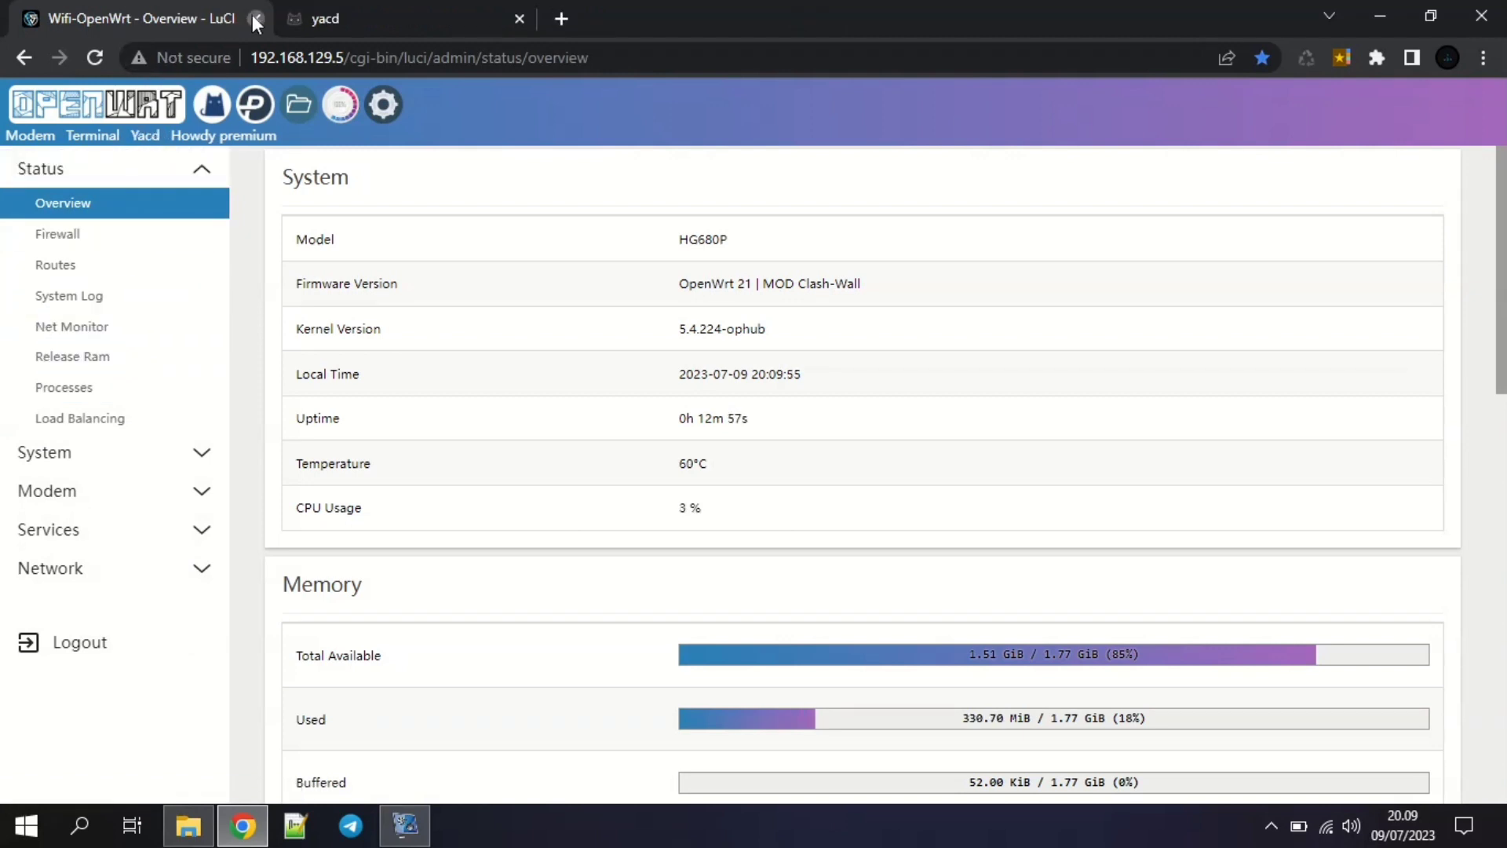
left_click(255, 18)
left_click(298, 18)
left_click(254, 18)
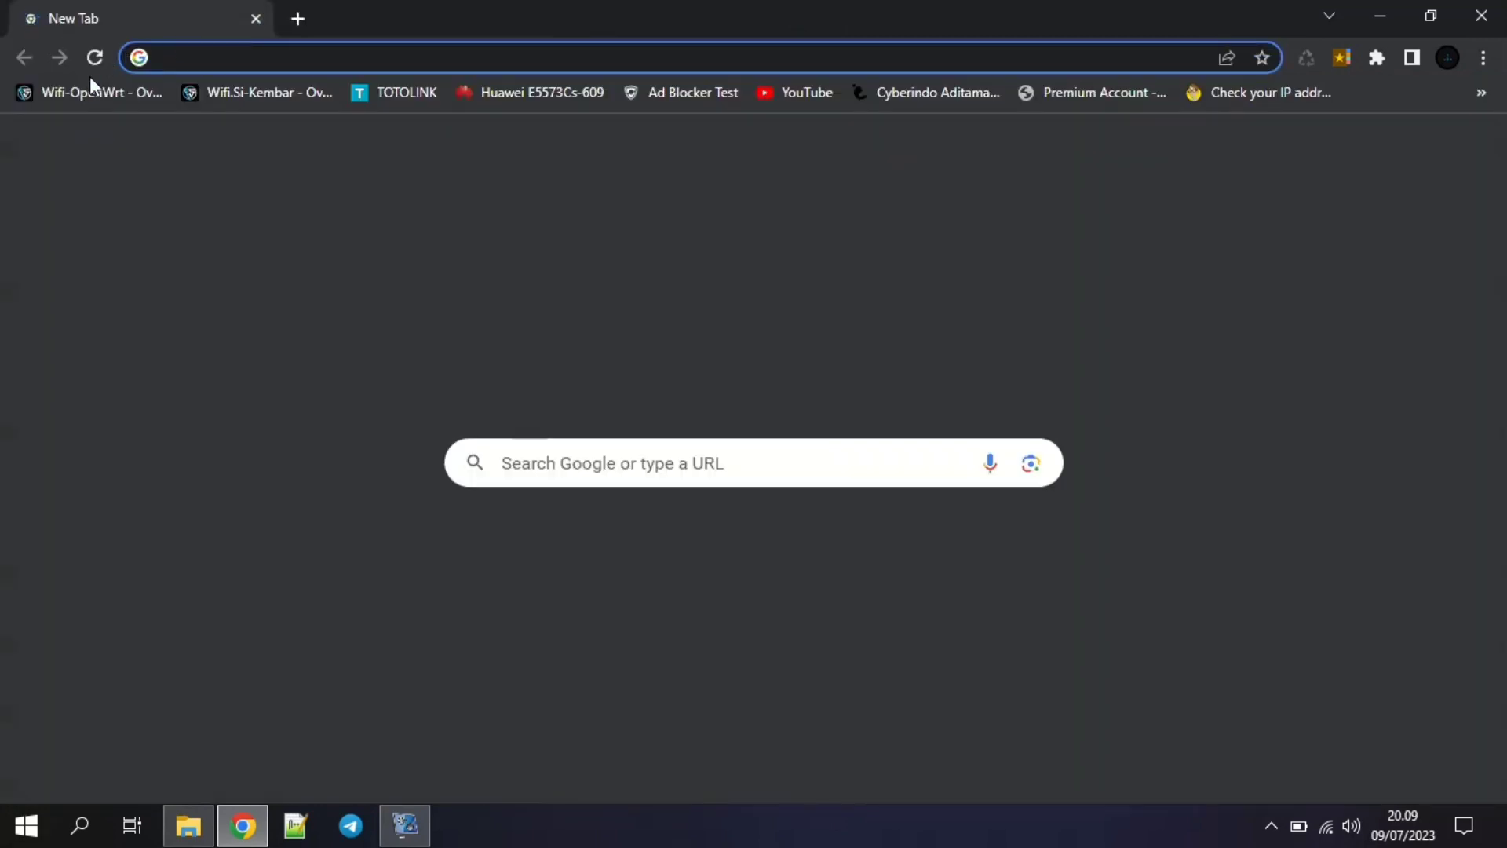
left_click(79, 94)
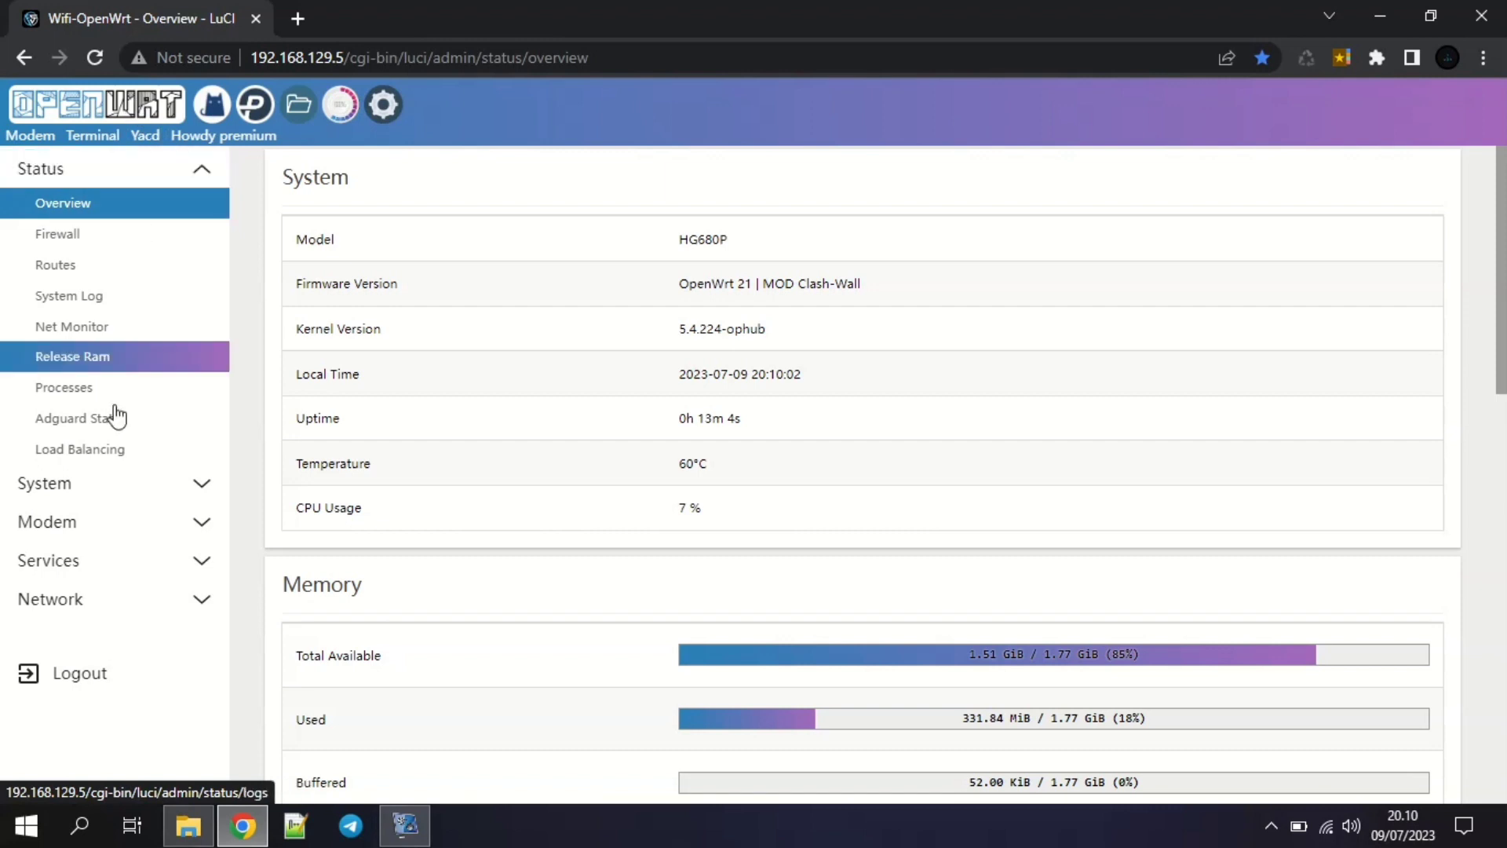
left_click(78, 422)
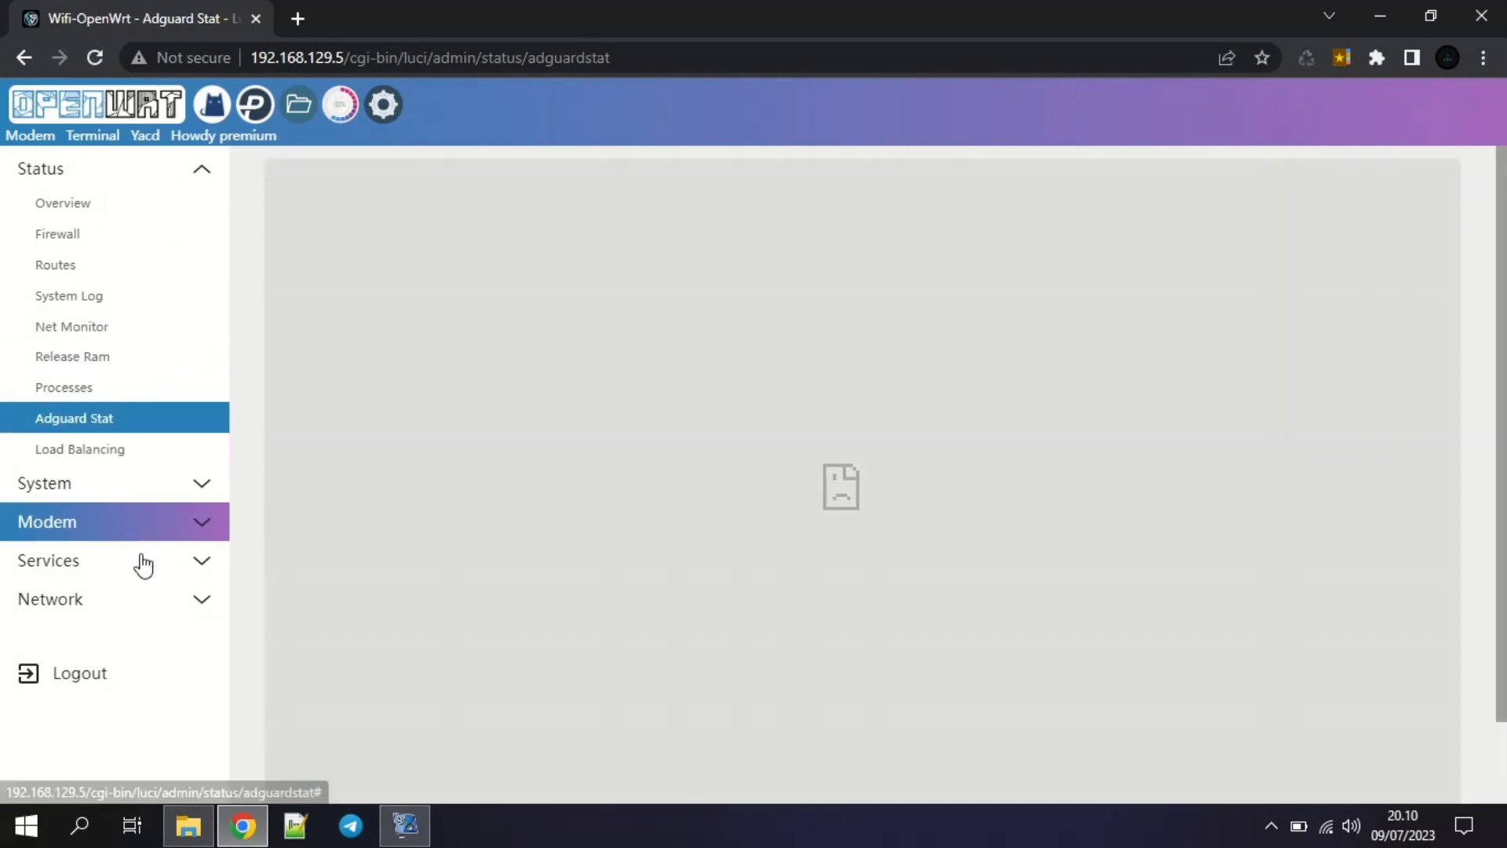
Enable the AdGuard Home service, set 53Redirect to "Run as dnsmasq upstream server", and save and apply the settings.
left_click(142, 561)
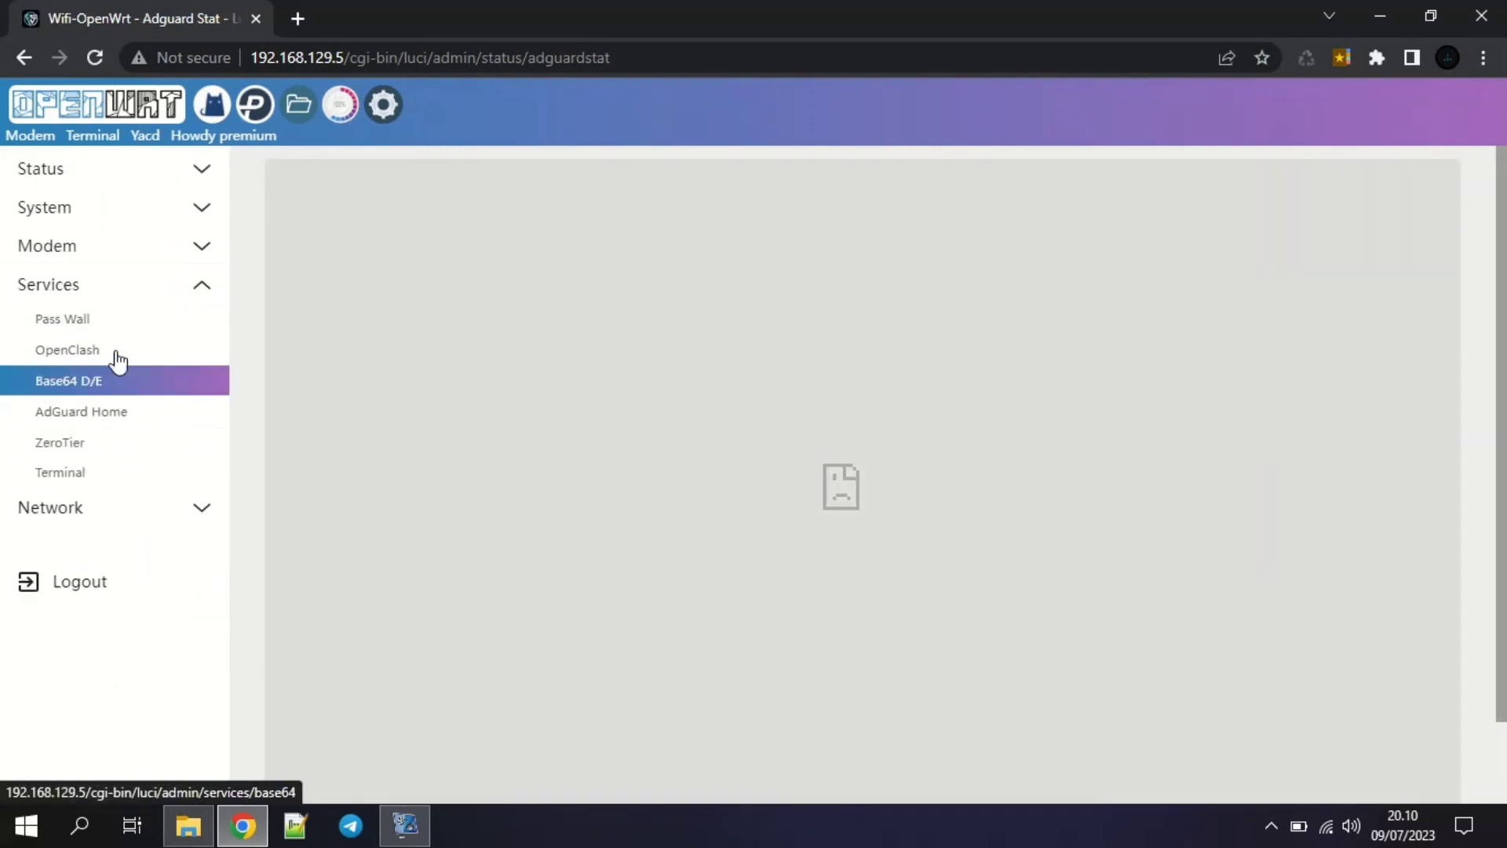
left_click(106, 418)
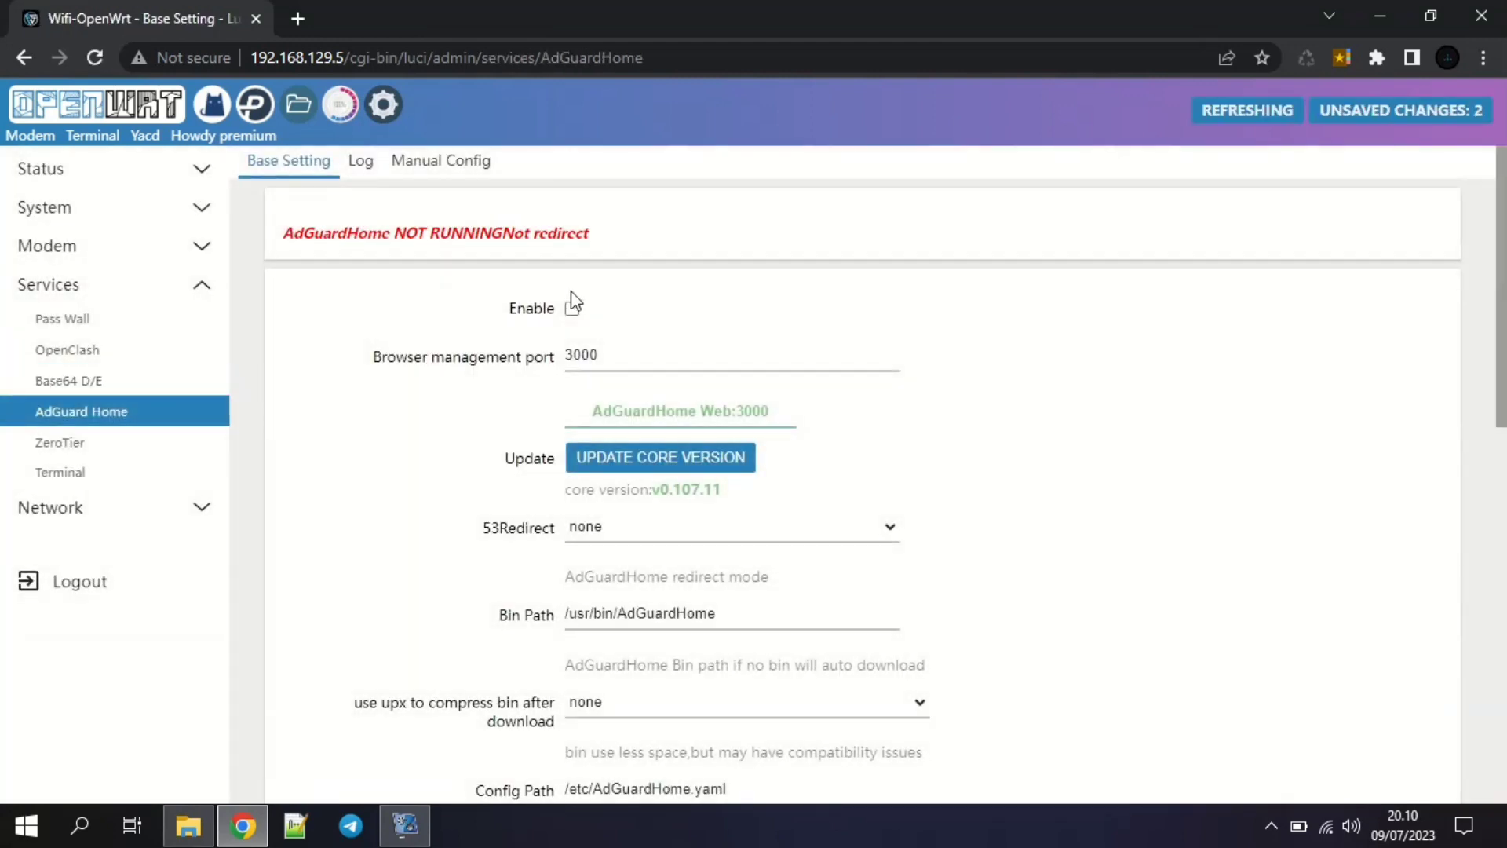
left_click(572, 308)
left_click(645, 534)
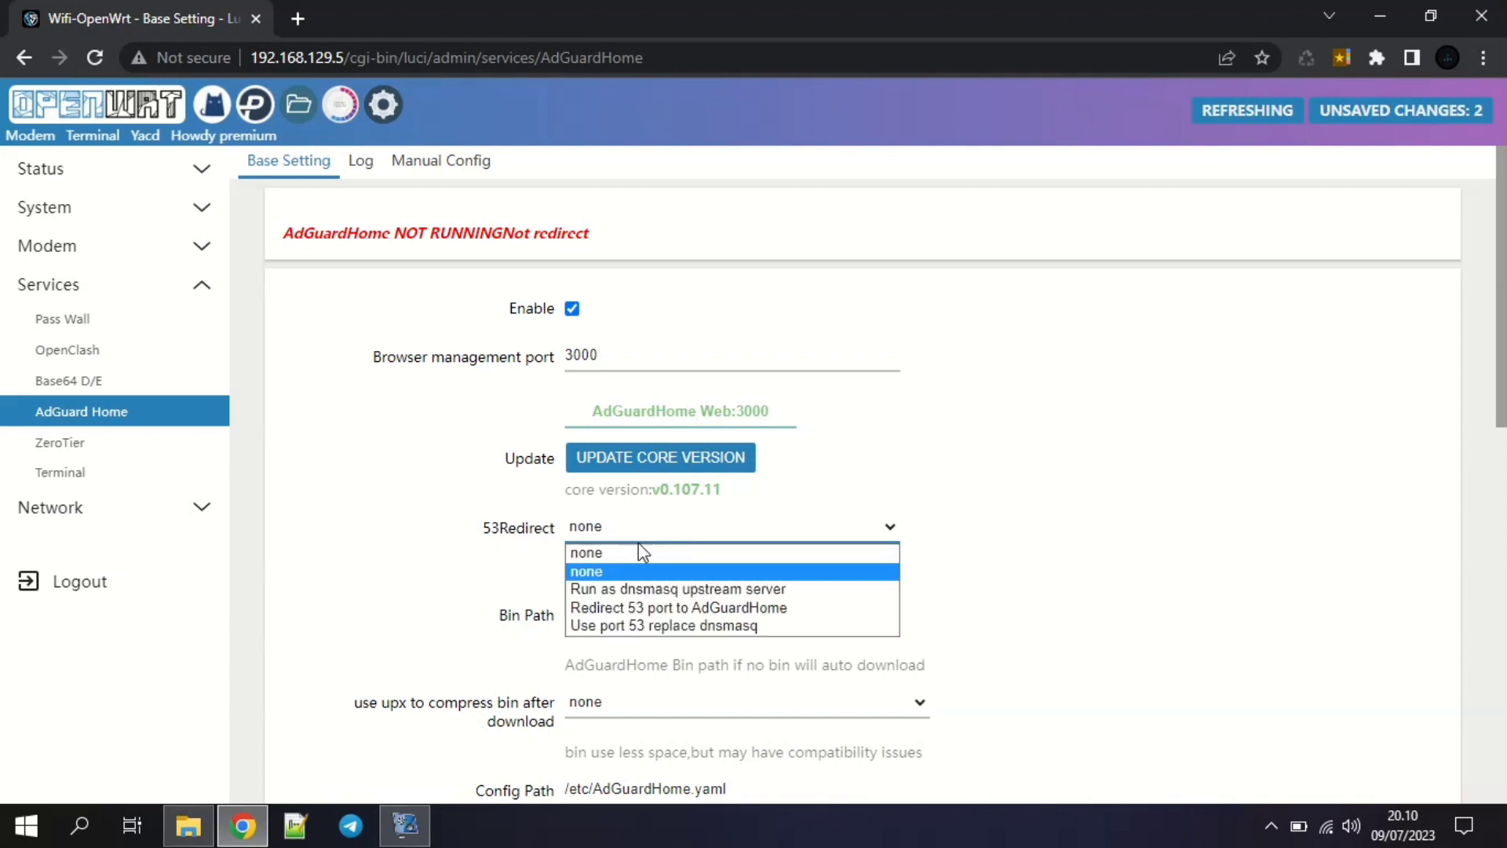
left_click(648, 583)
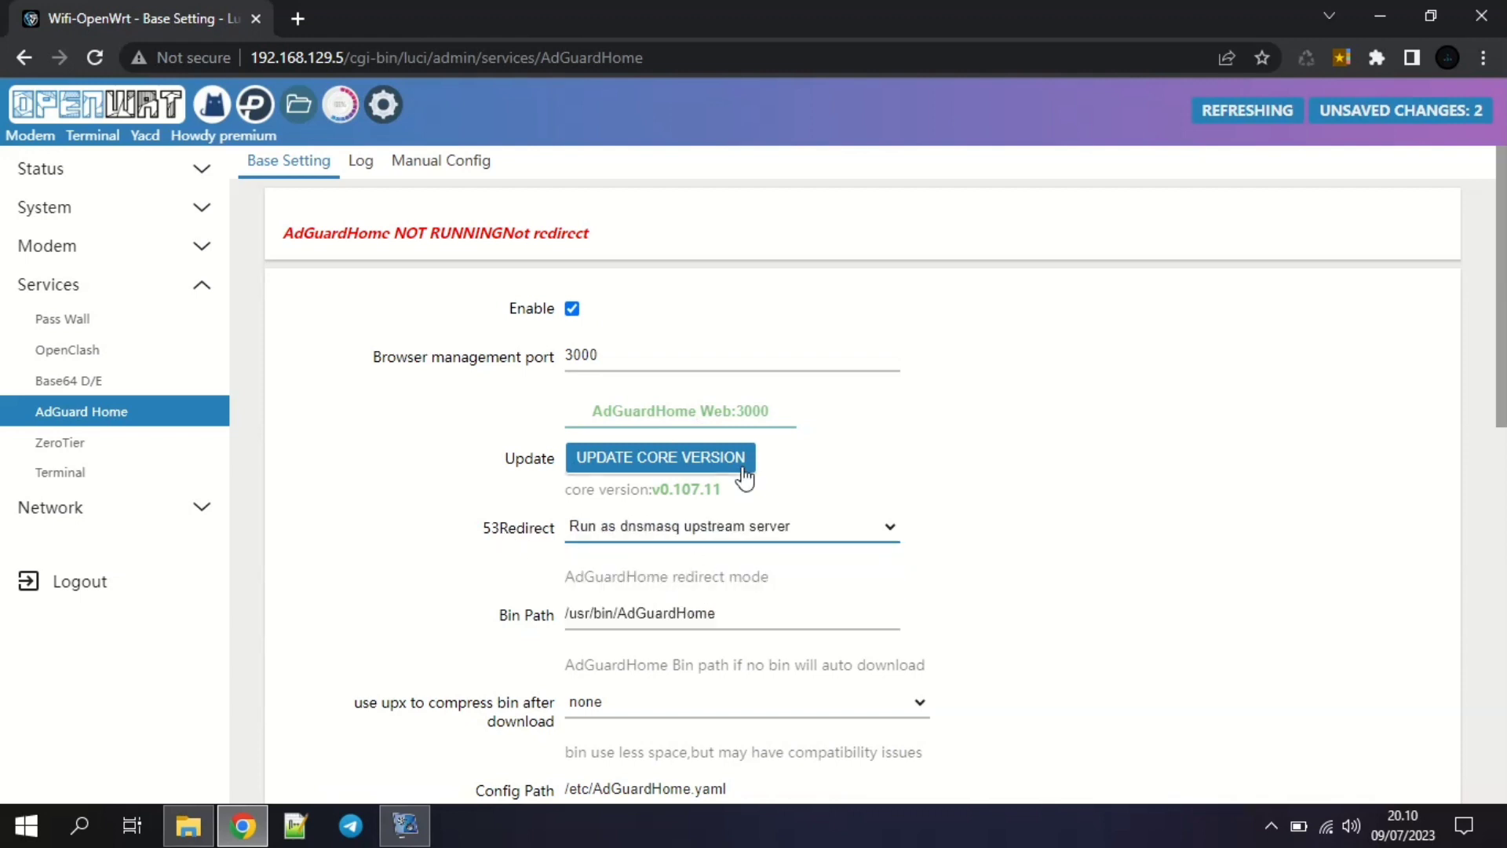
scroll(948, 447, "down", 3)
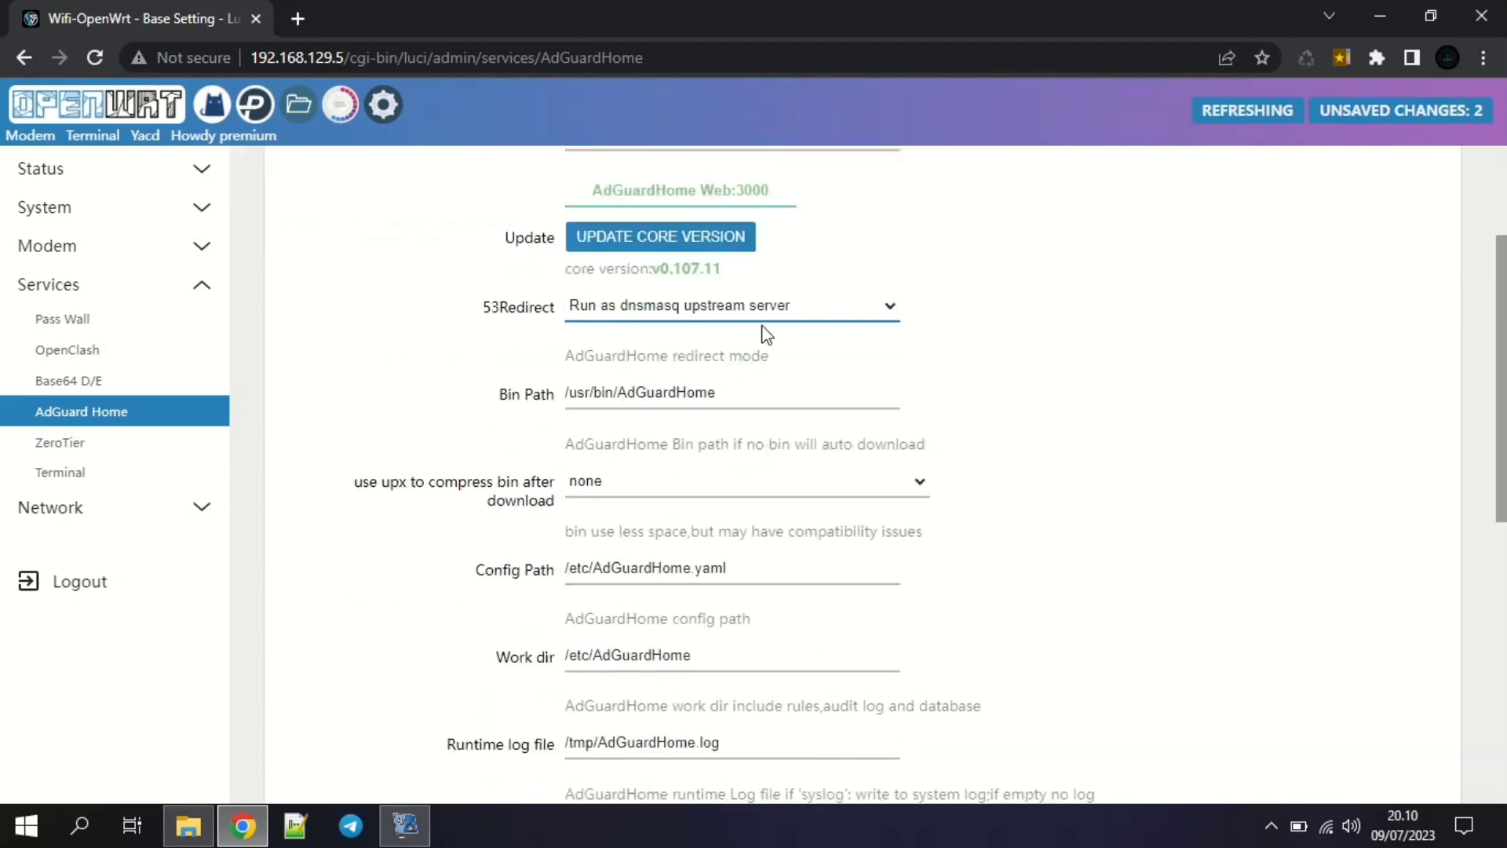
scroll(925, 684, "down", 8)
left_click(1246, 716)
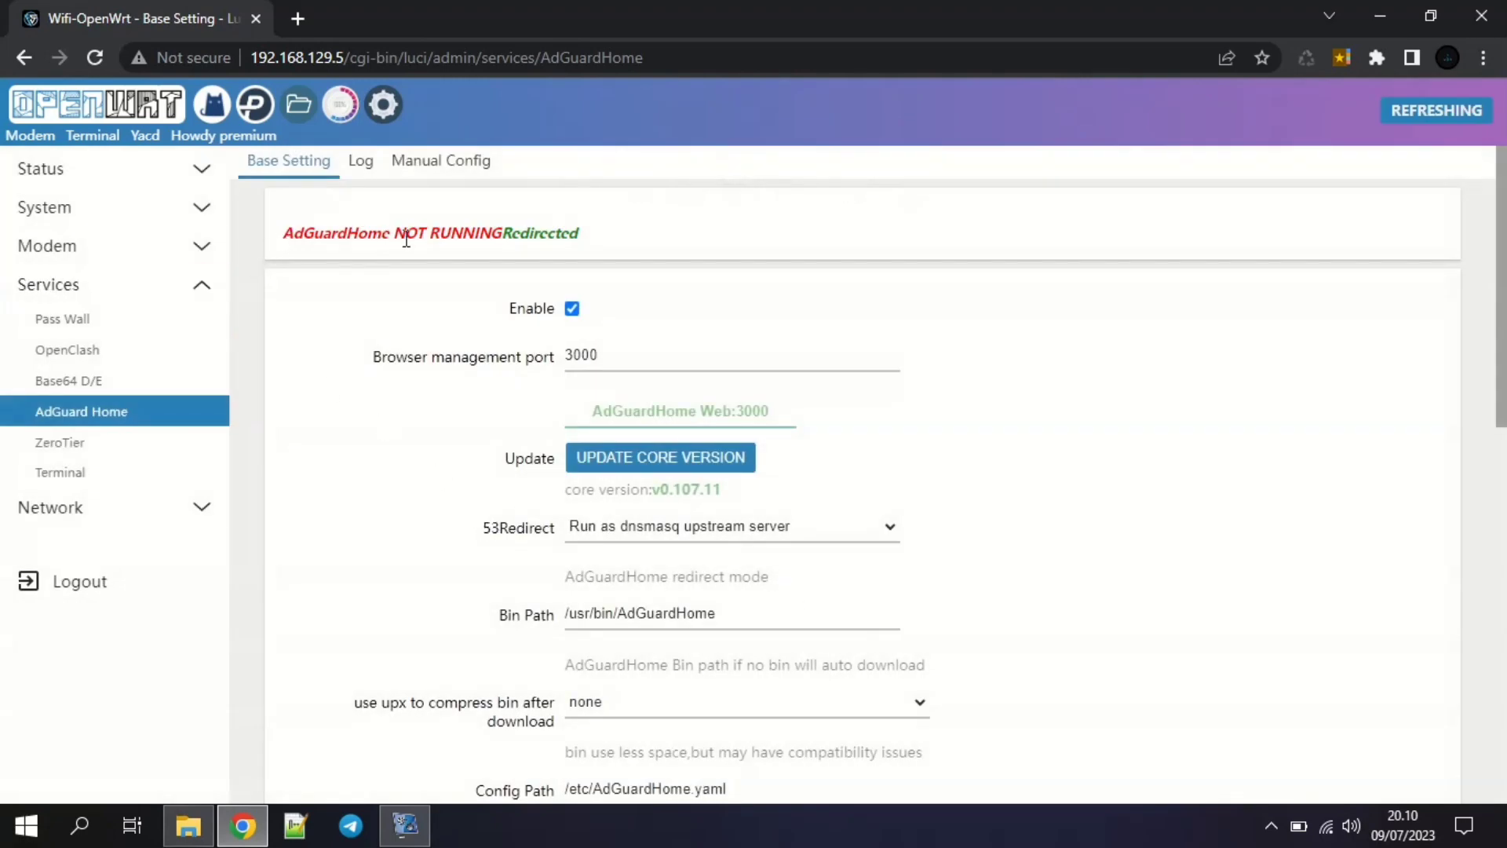
Set the DNS server port to 5553 in the advanced DHCP and DNS settings, and save and apply the change.
left_click(140, 530)
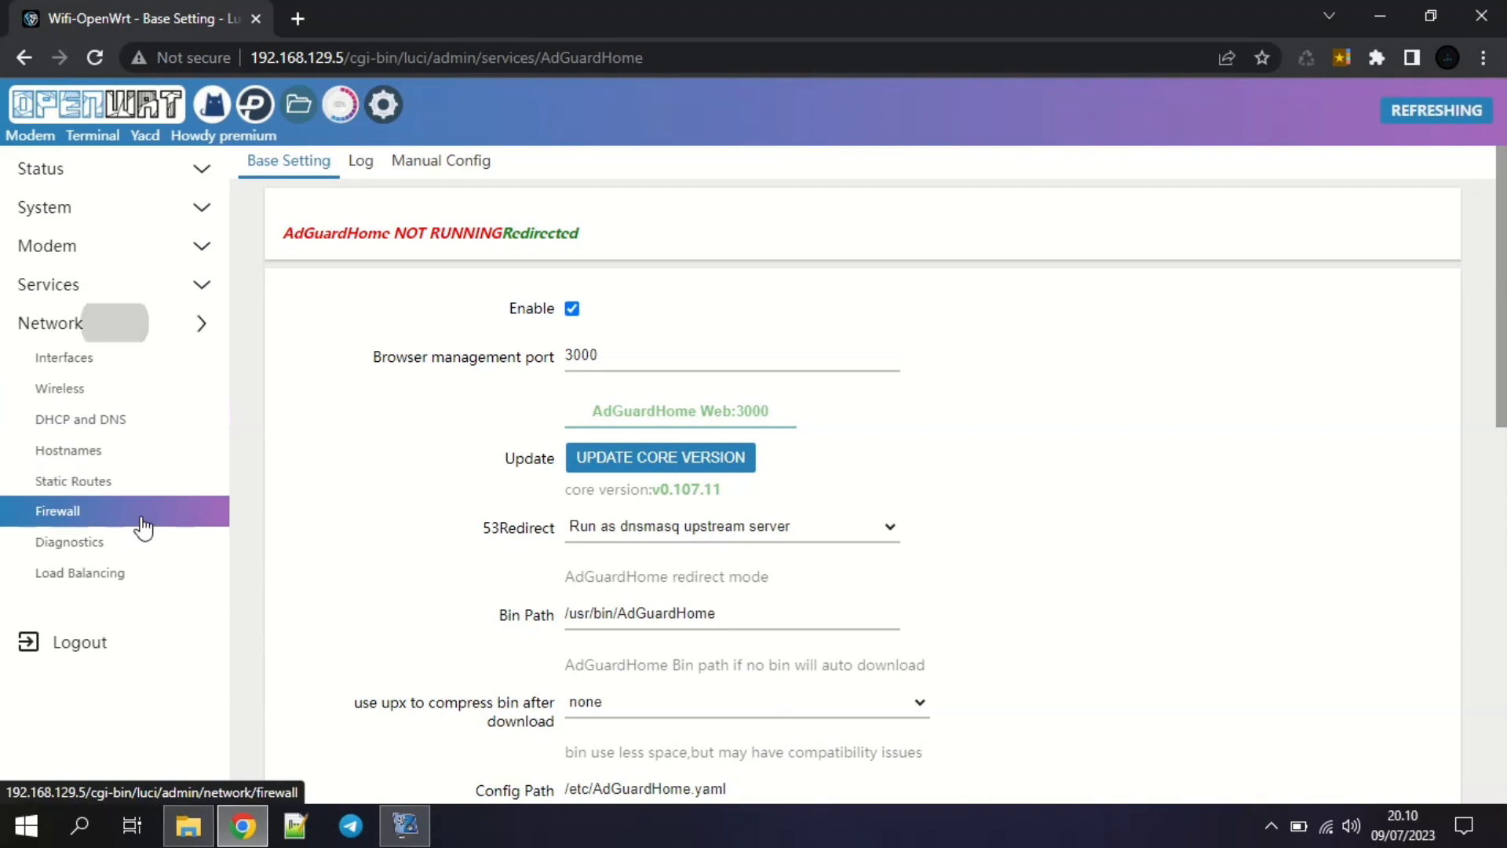
left_click(112, 433)
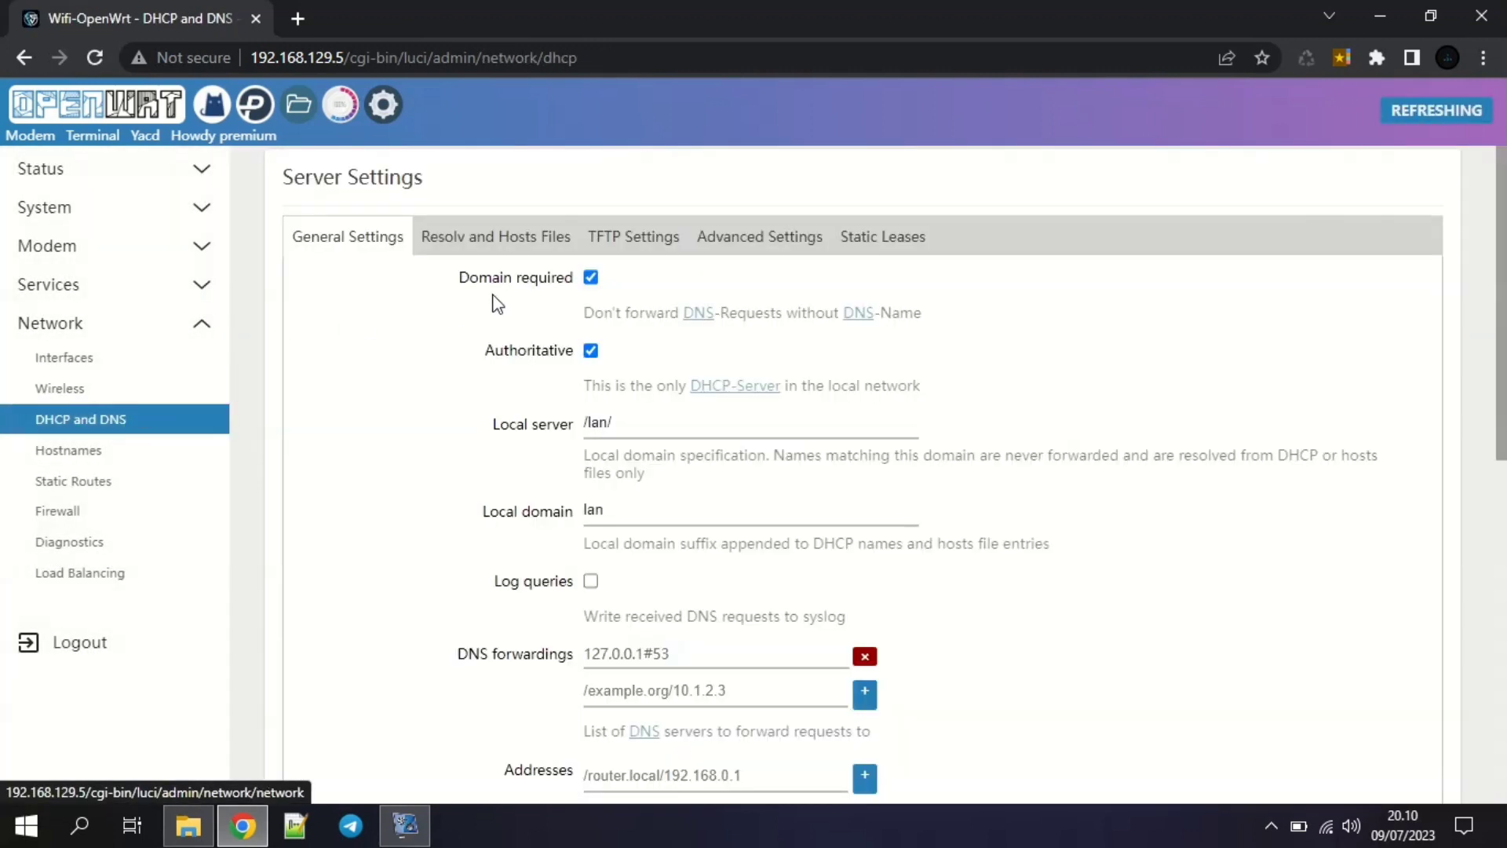
left_click(735, 248)
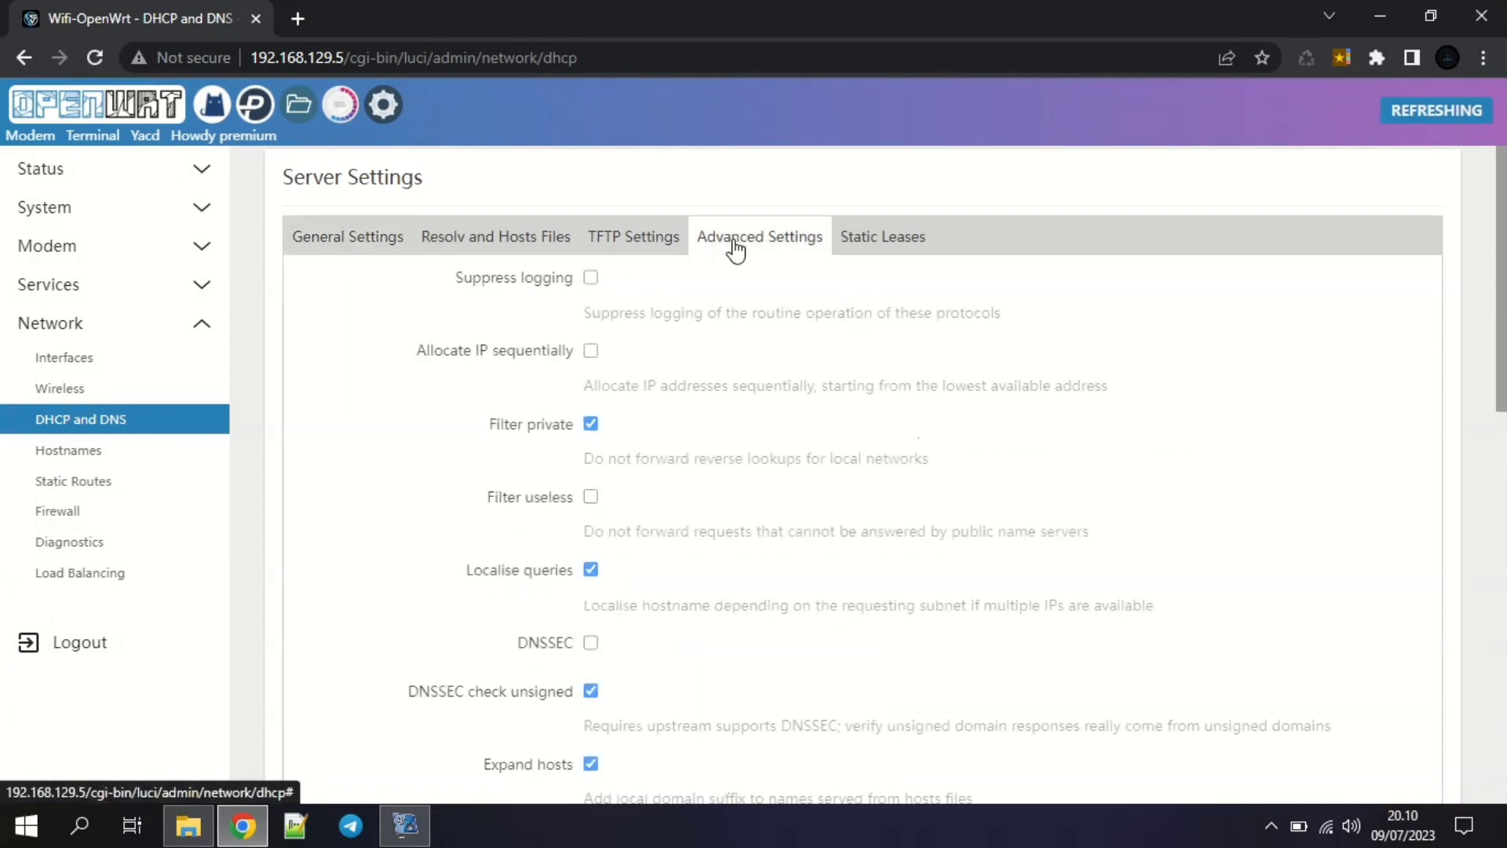
scroll(625, 319, "down", 4)
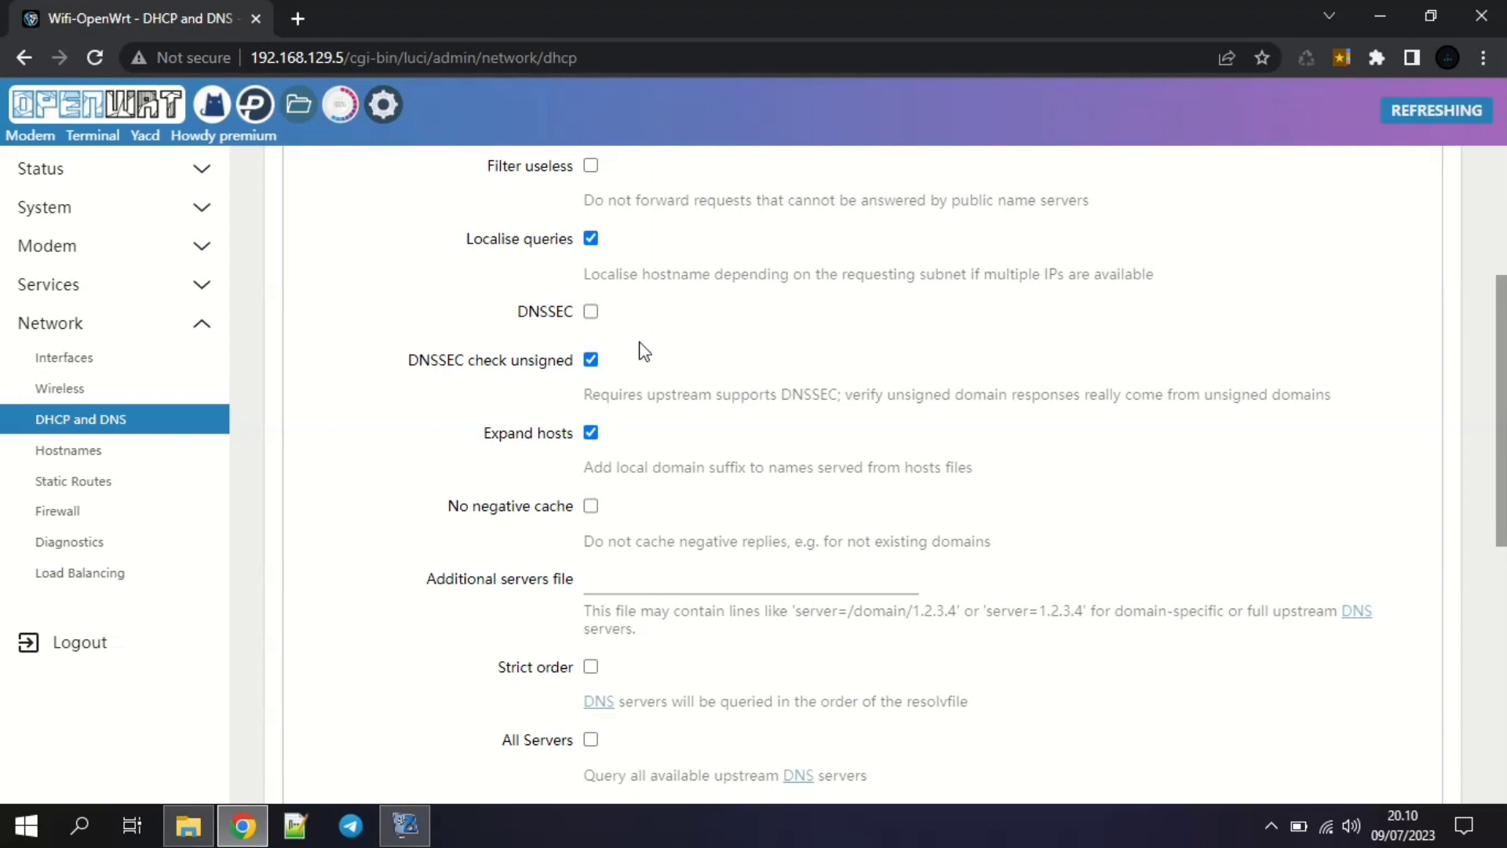
scroll(642, 350, "down", 5)
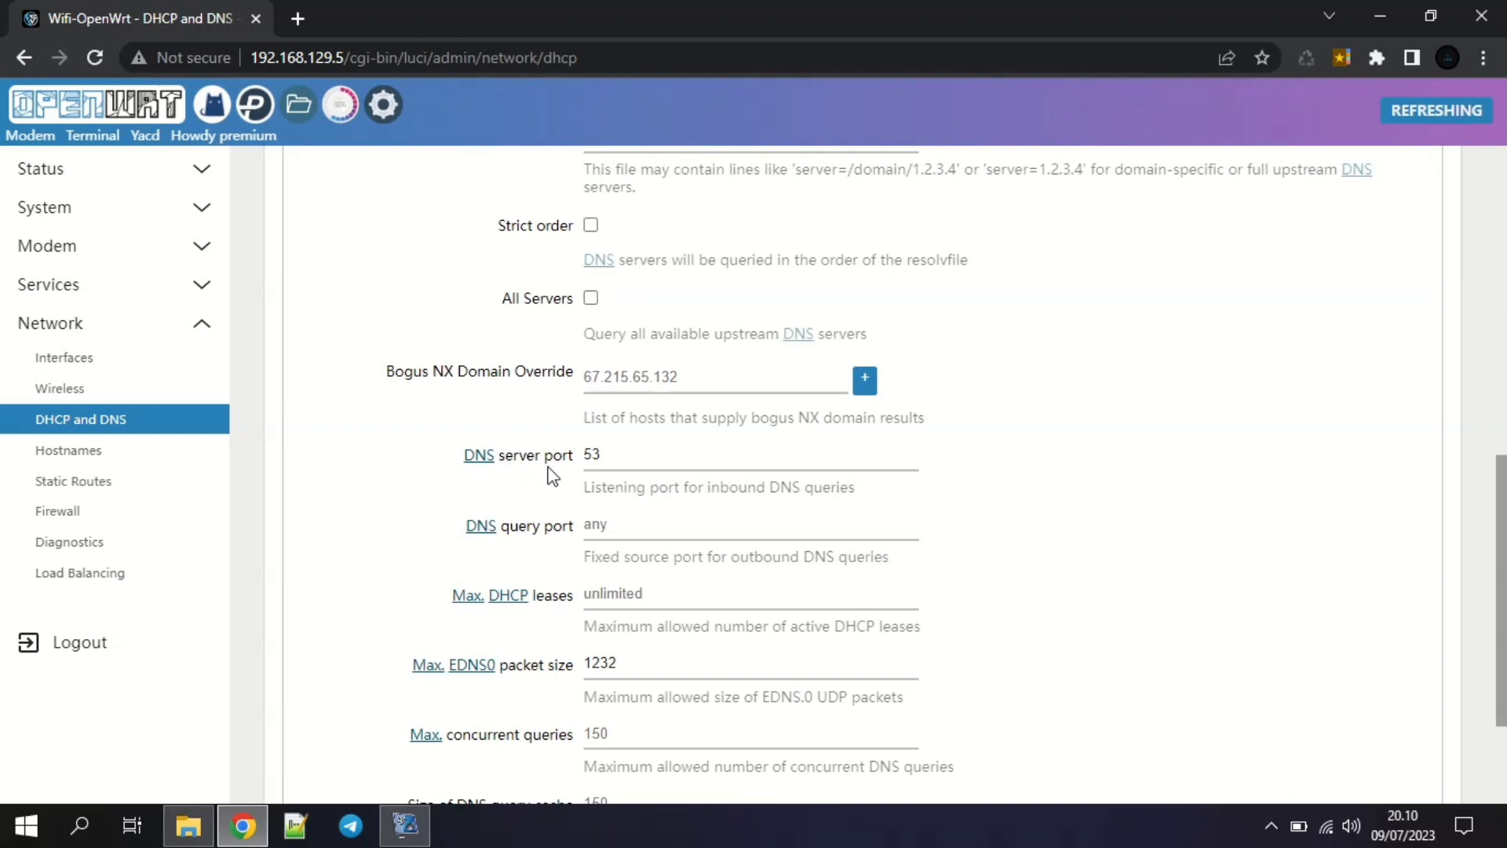
left_click(623, 456)
key("BackSpace")
key("BackSpace")
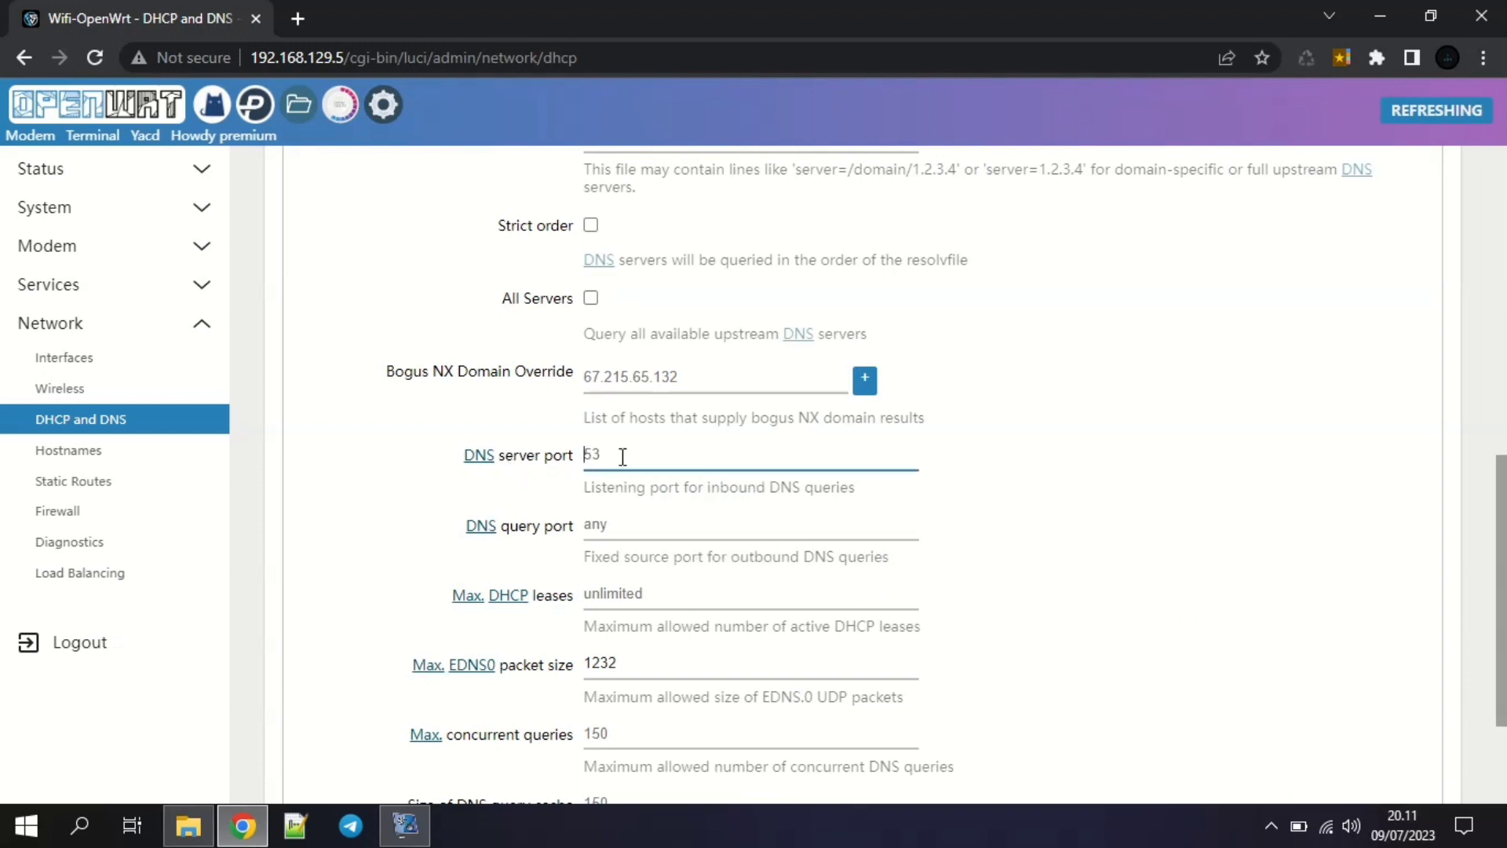
type("5553")
scroll(653, 456, "down", 3)
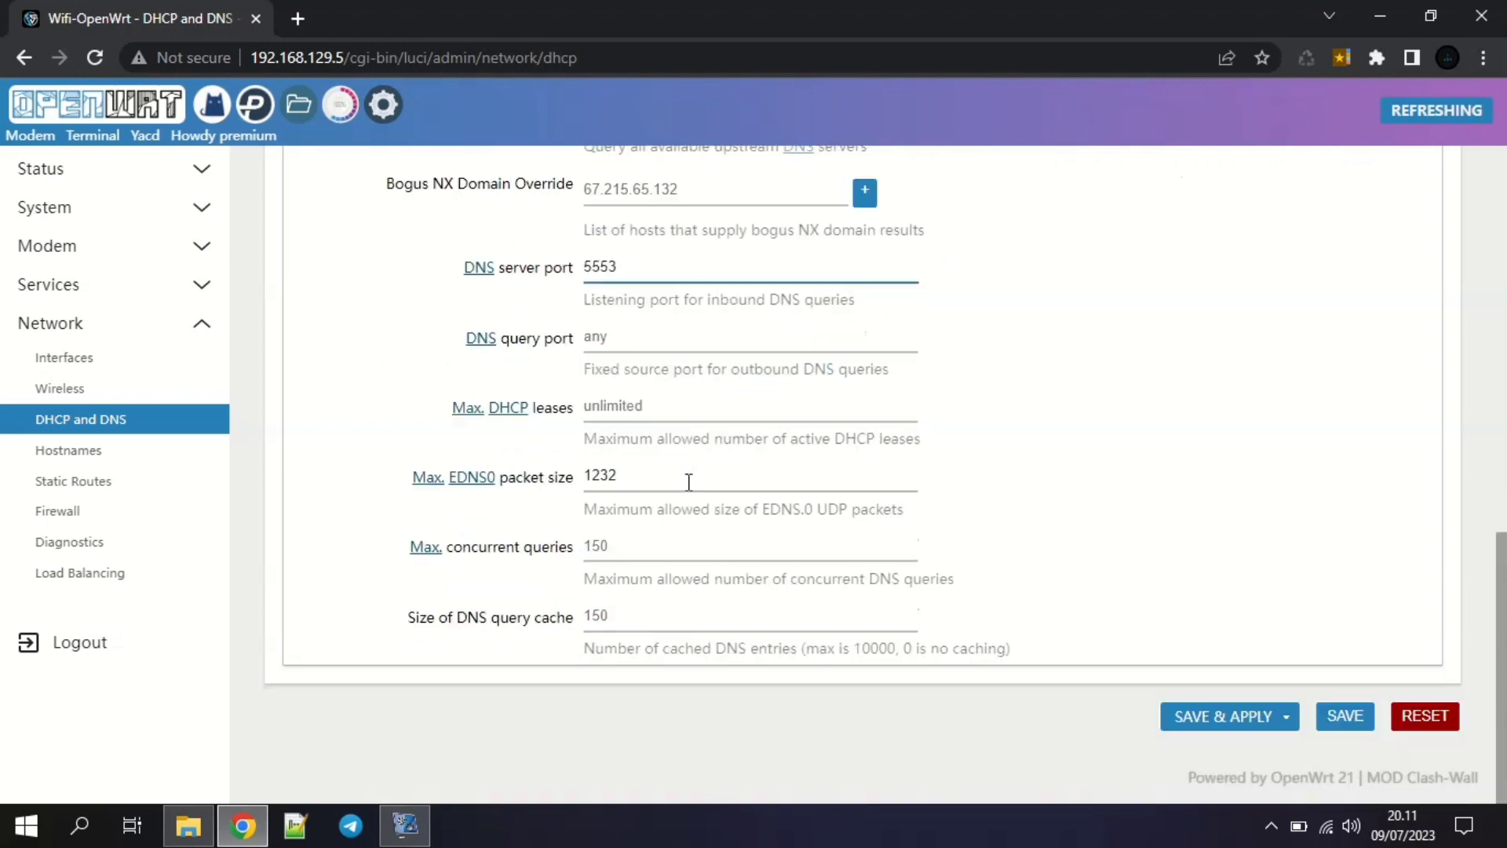
left_click(1217, 723)
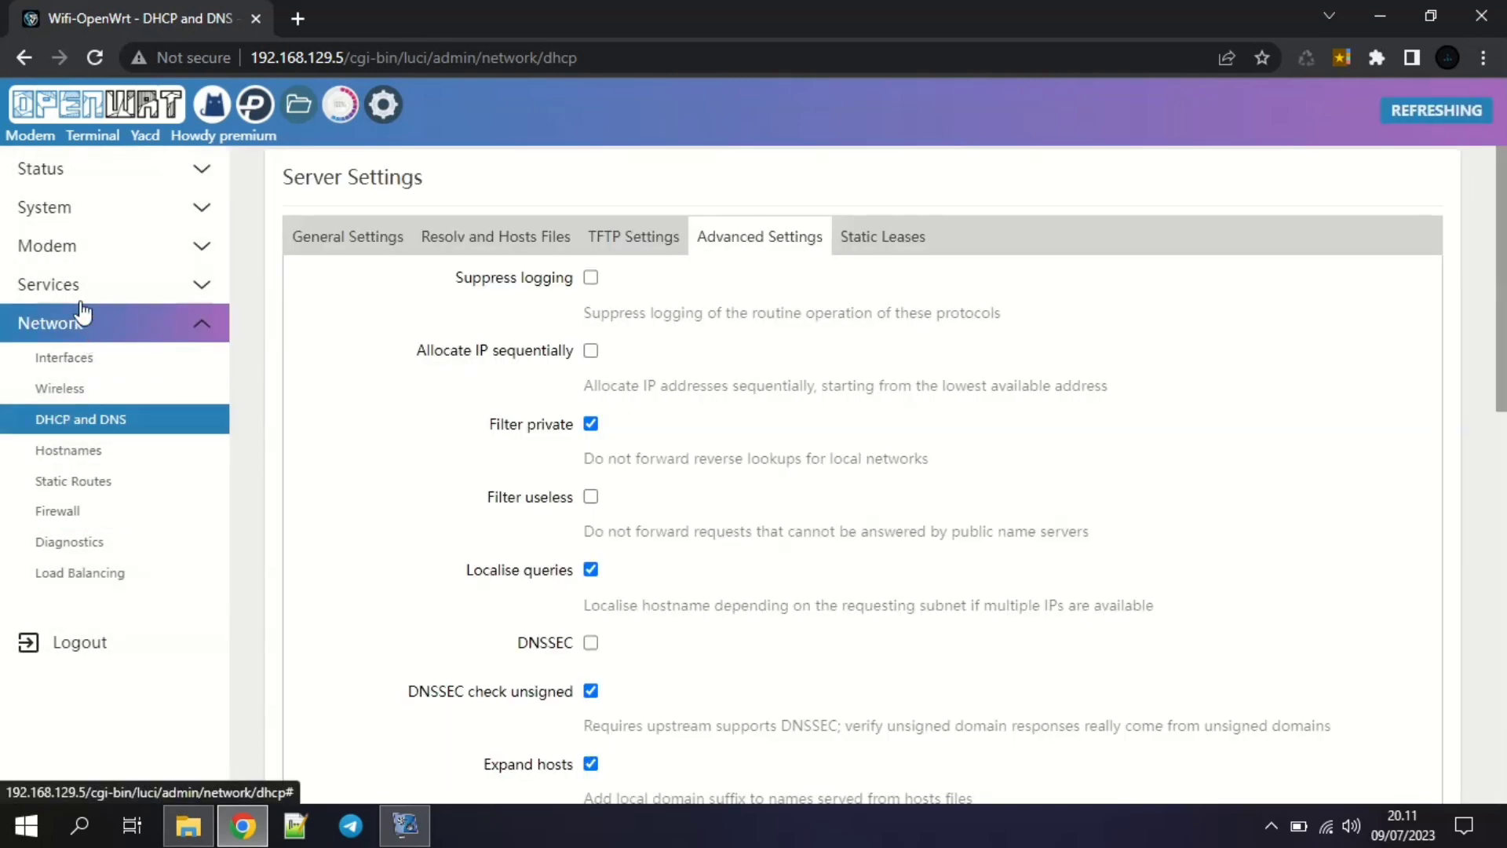
Return to the AdGuard Home service settings, disable the service, and save and apply.
left_click(74, 287)
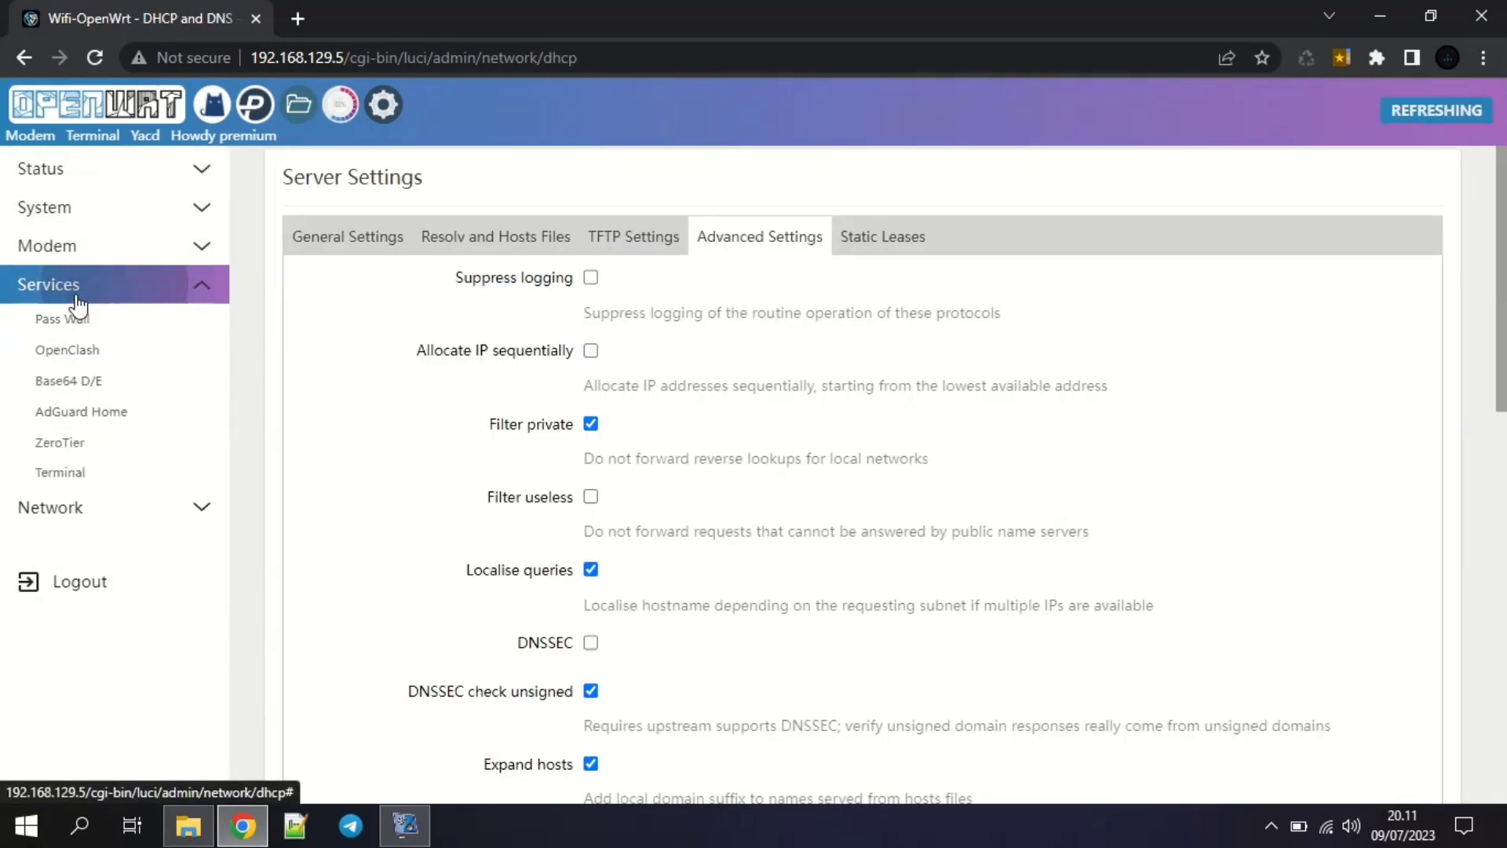
left_click(111, 422)
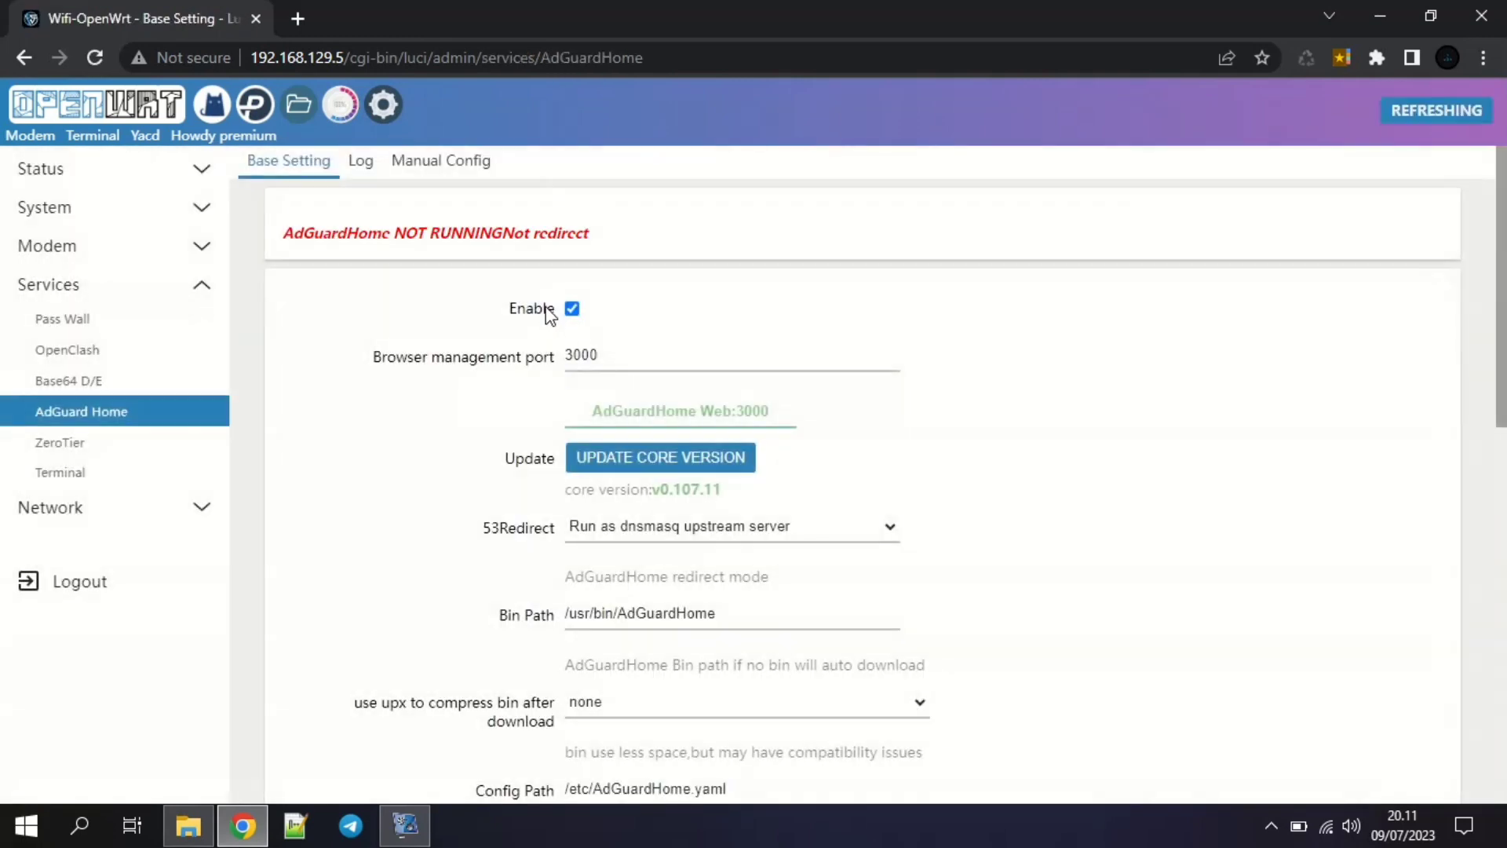
left_click(571, 308)
scroll(788, 464, "down", 10)
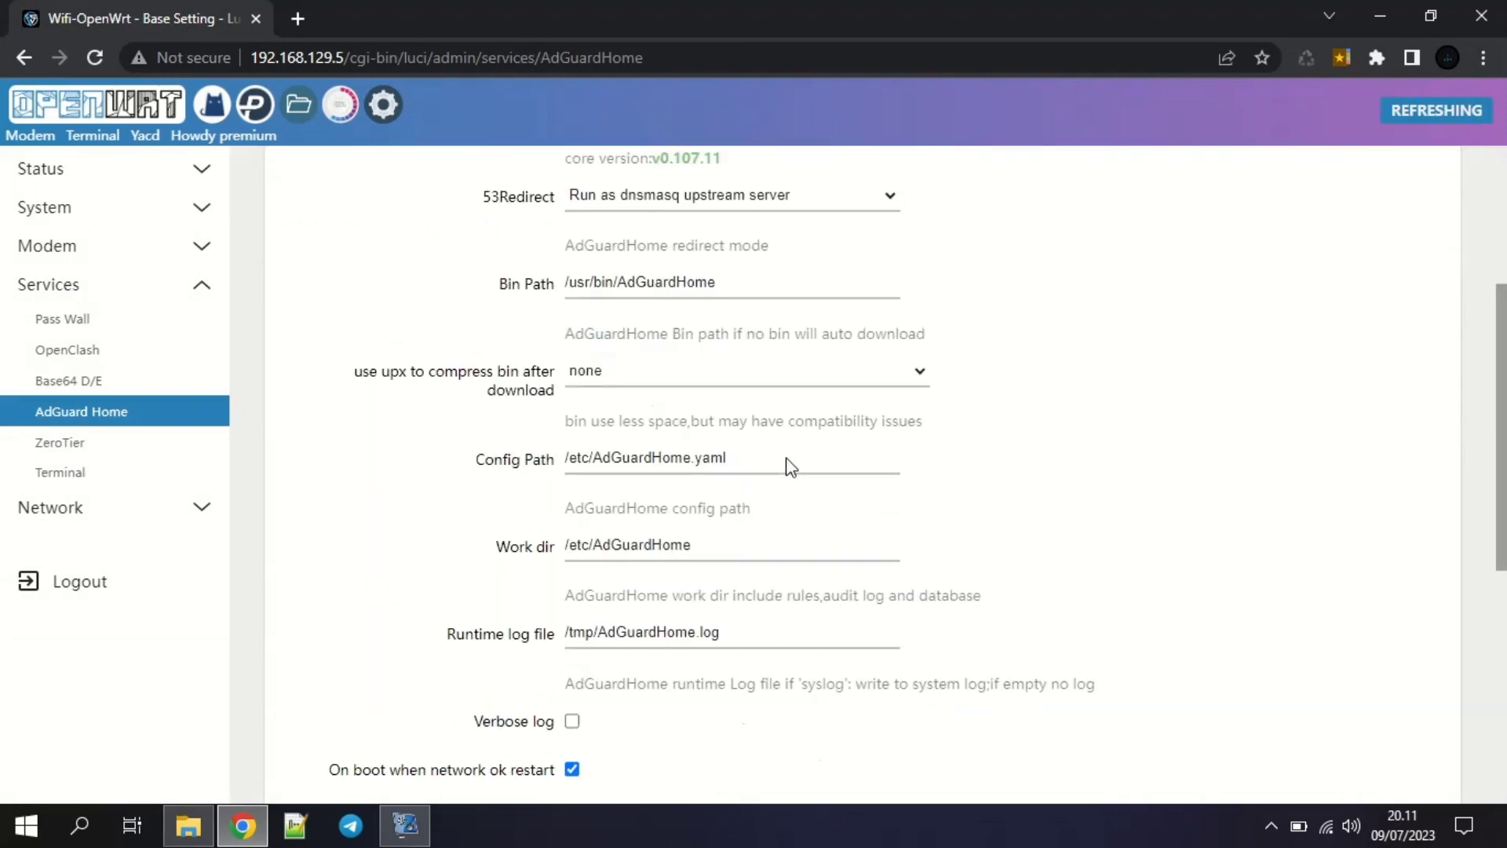
scroll(1213, 754, "down", 2)
left_click(1224, 720)
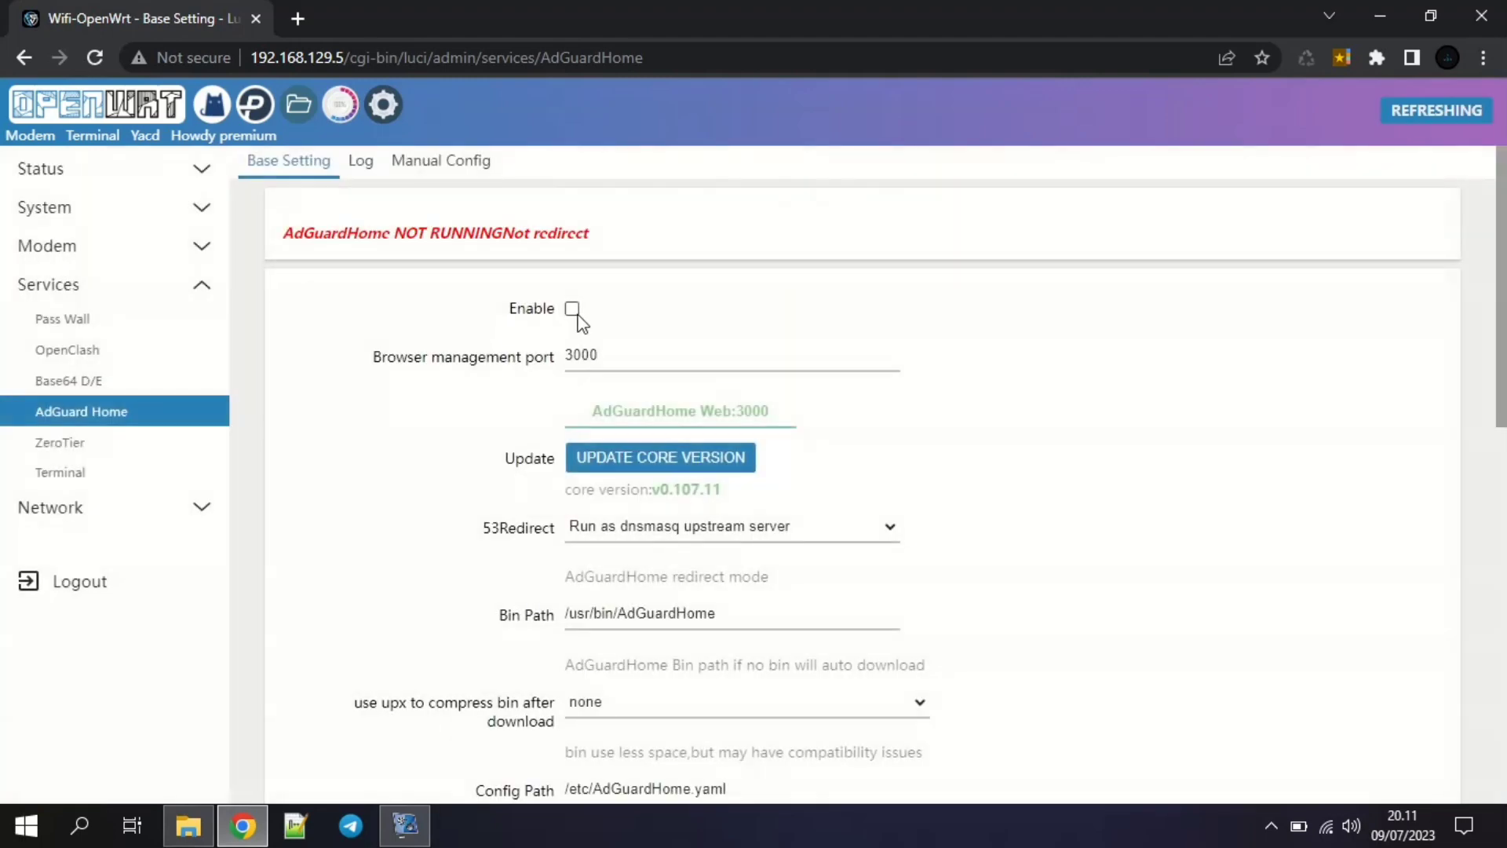
Enable the AdGuard Home service again, and save and apply the settings.
left_click(577, 315)
scroll(979, 461, "down", 10)
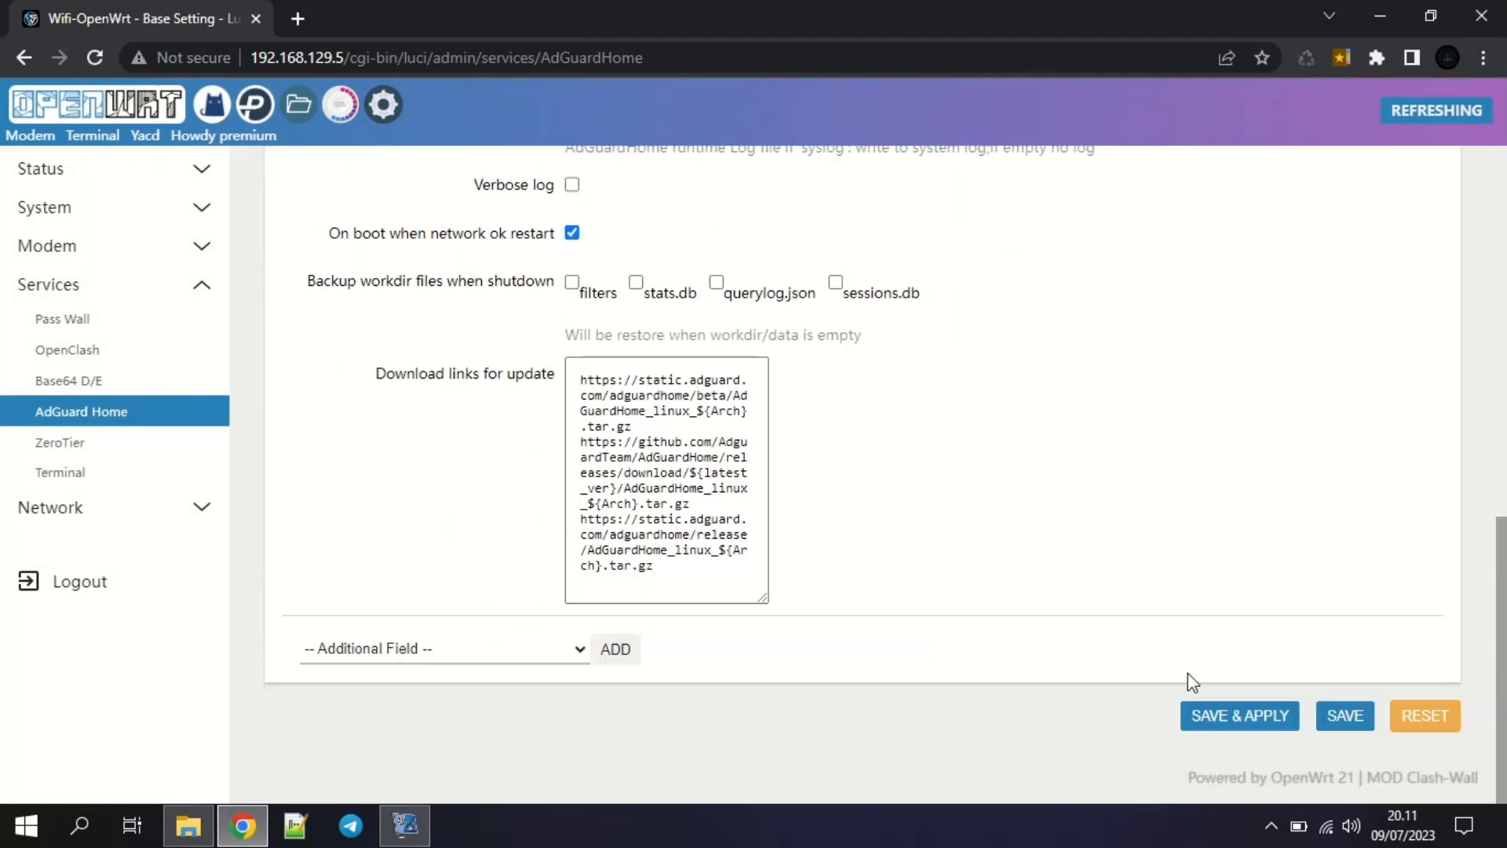
left_click(1229, 720)
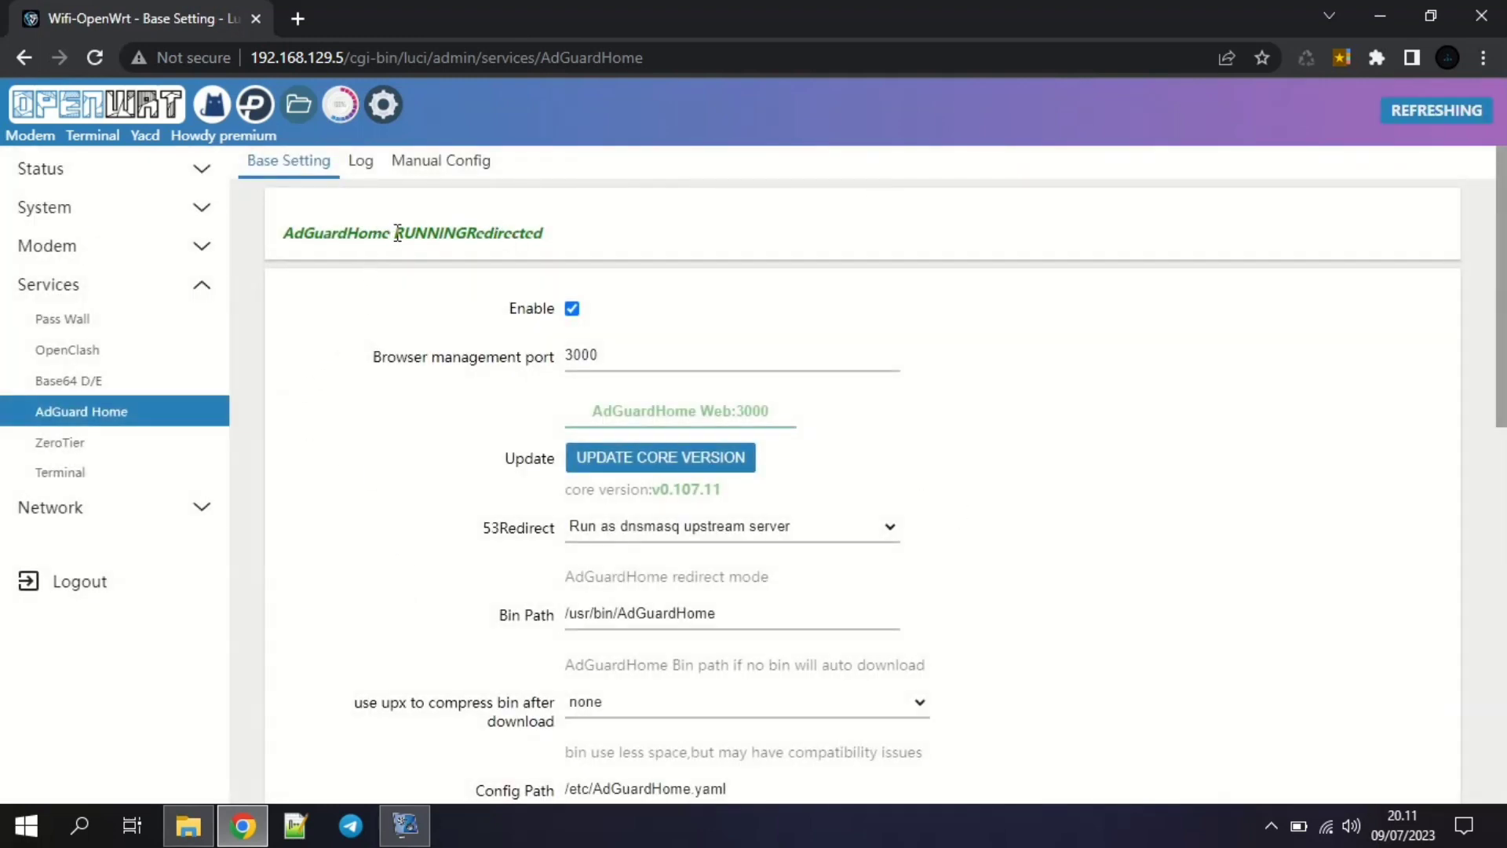
Open the Adguard Stat page and log in to AdGuard Home with the username root and the account password.
left_click(121, 172)
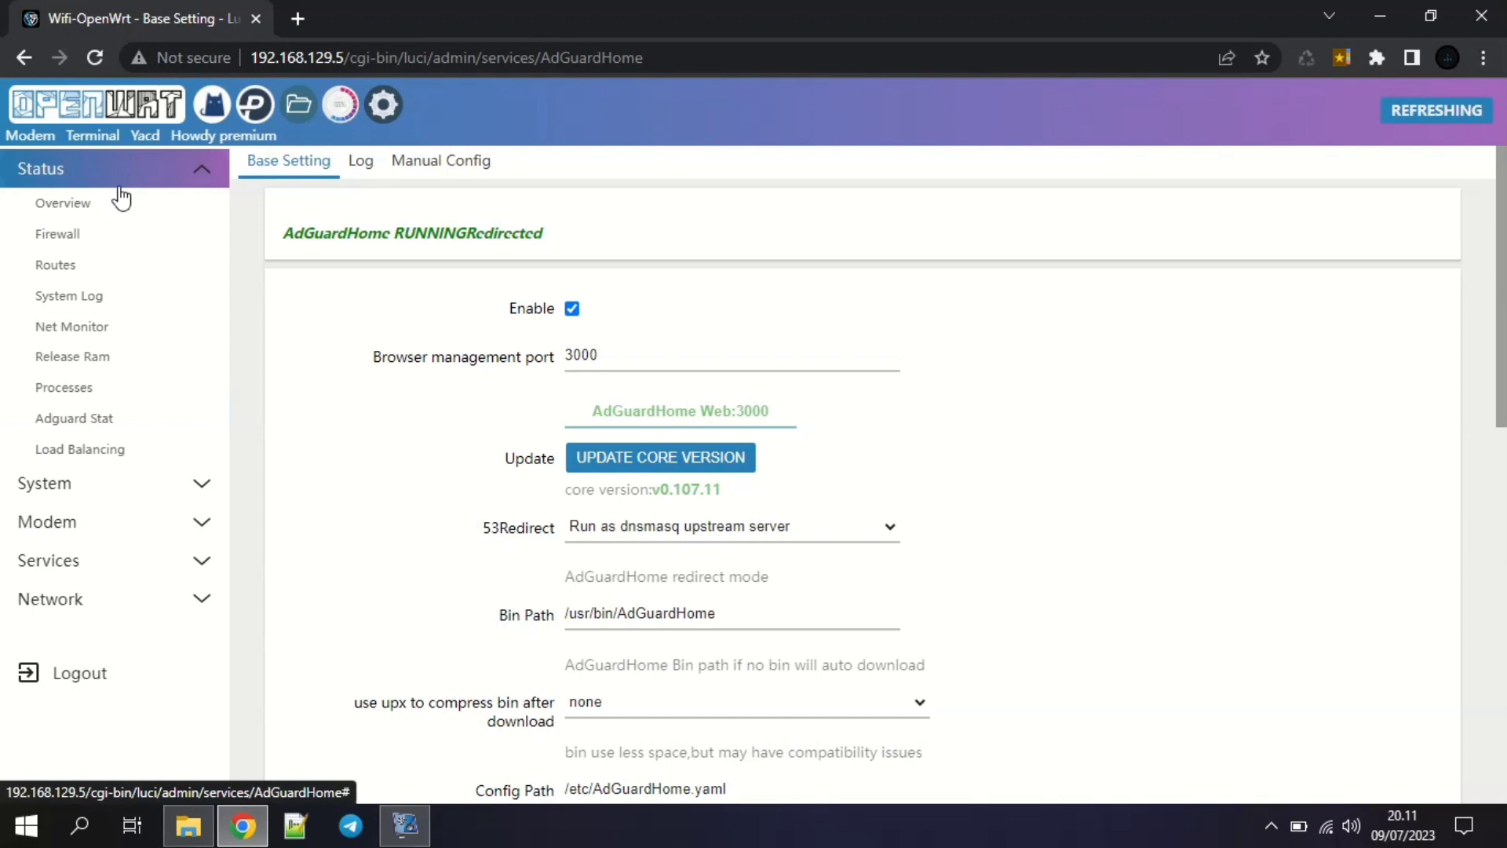
left_click(104, 425)
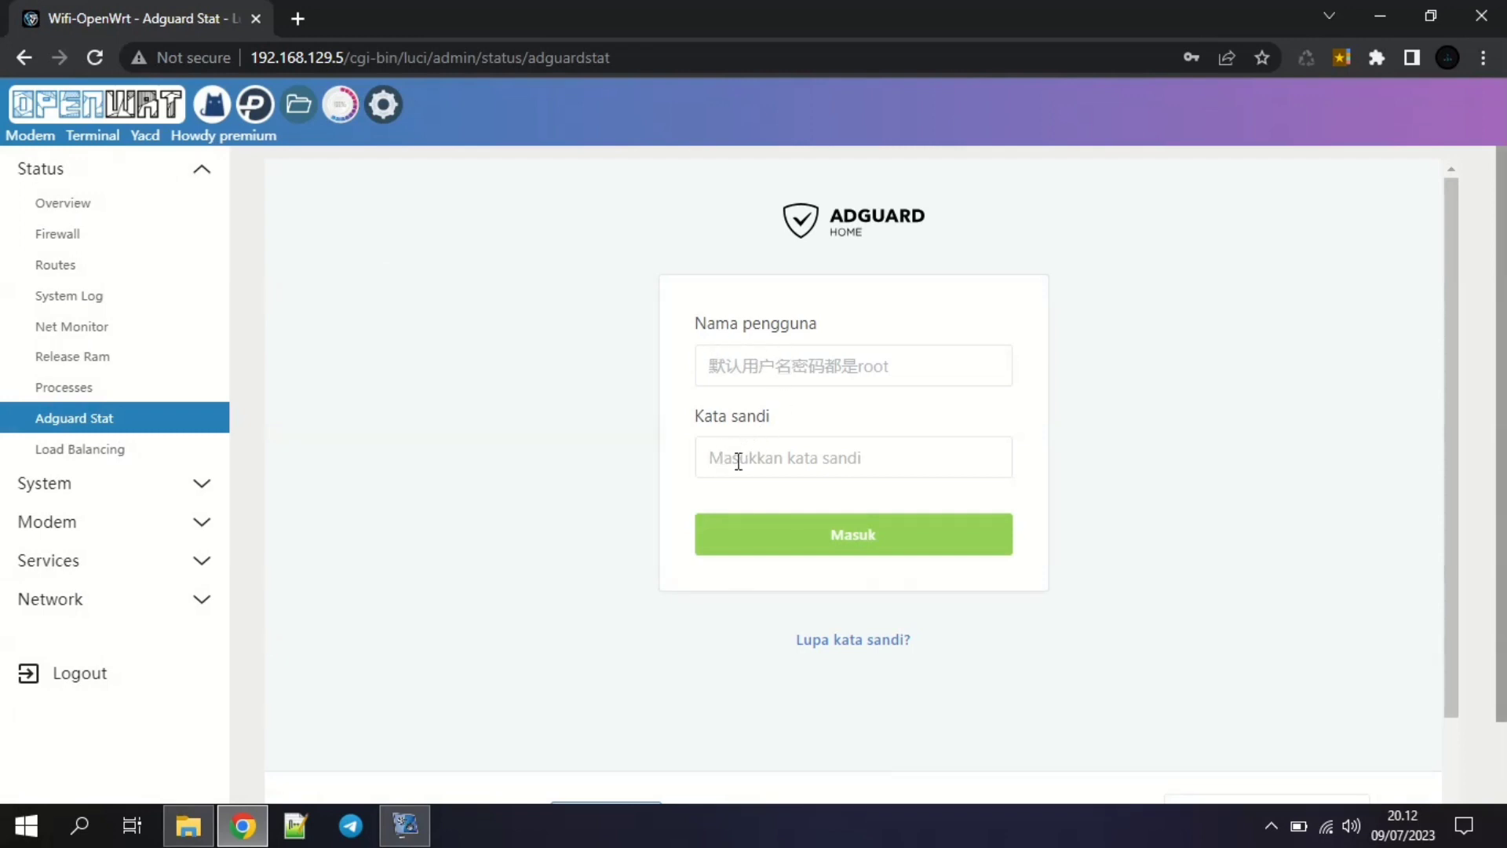
left_click(788, 369)
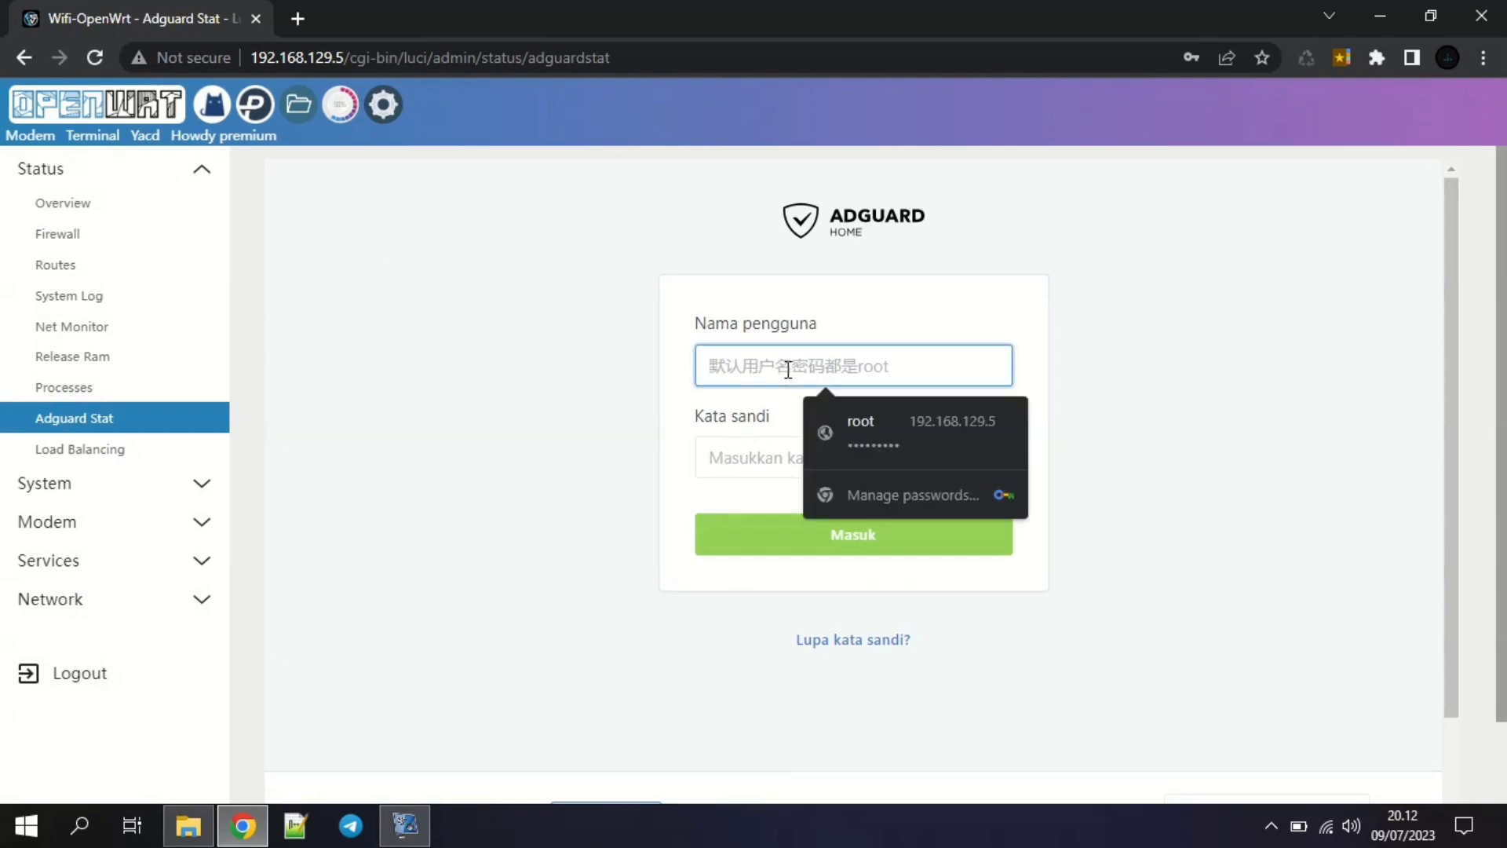
type("root")
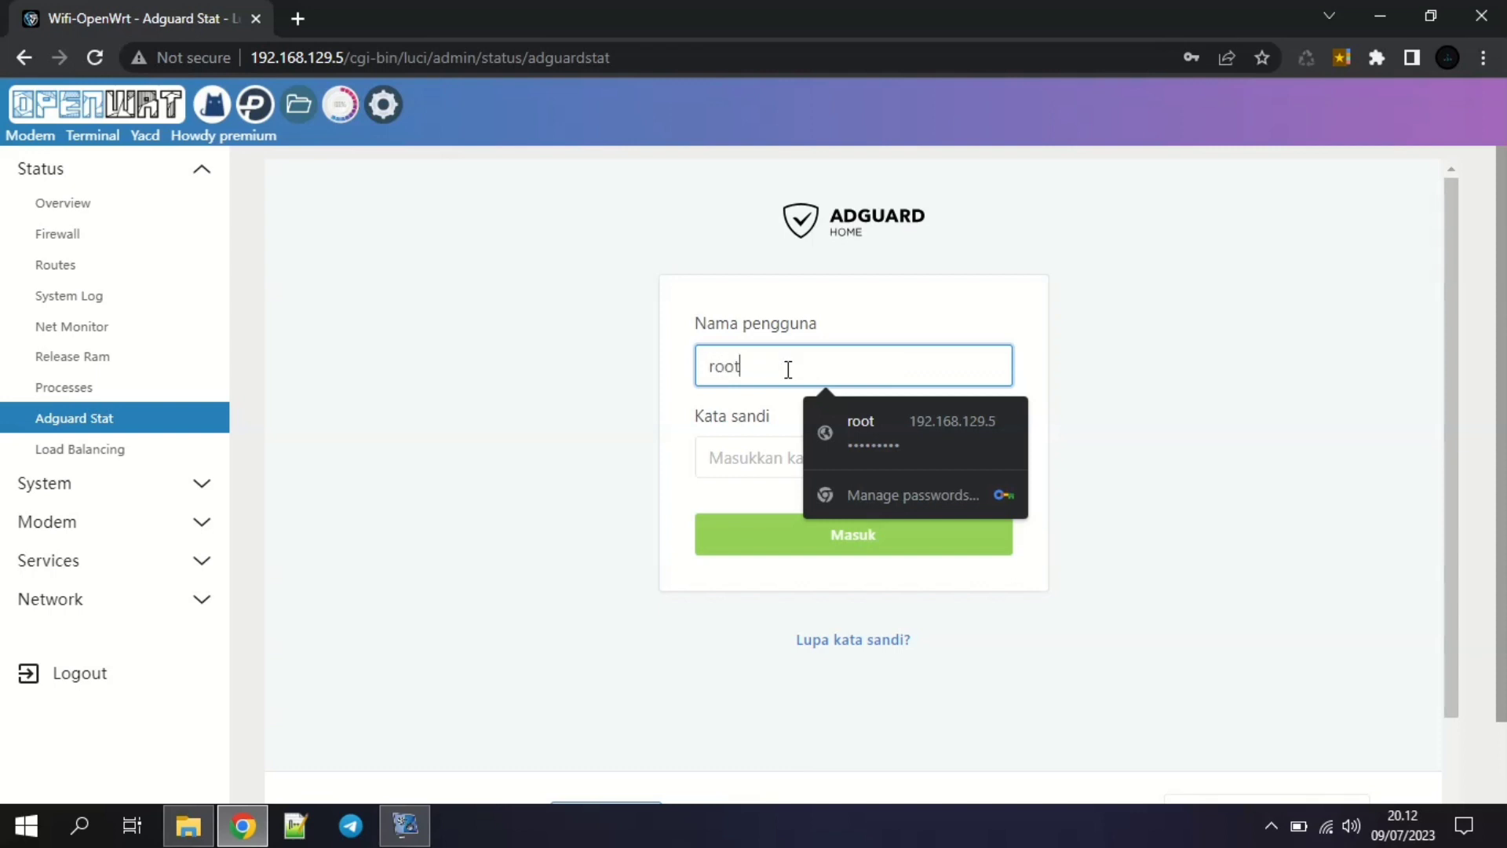
left_click(782, 457)
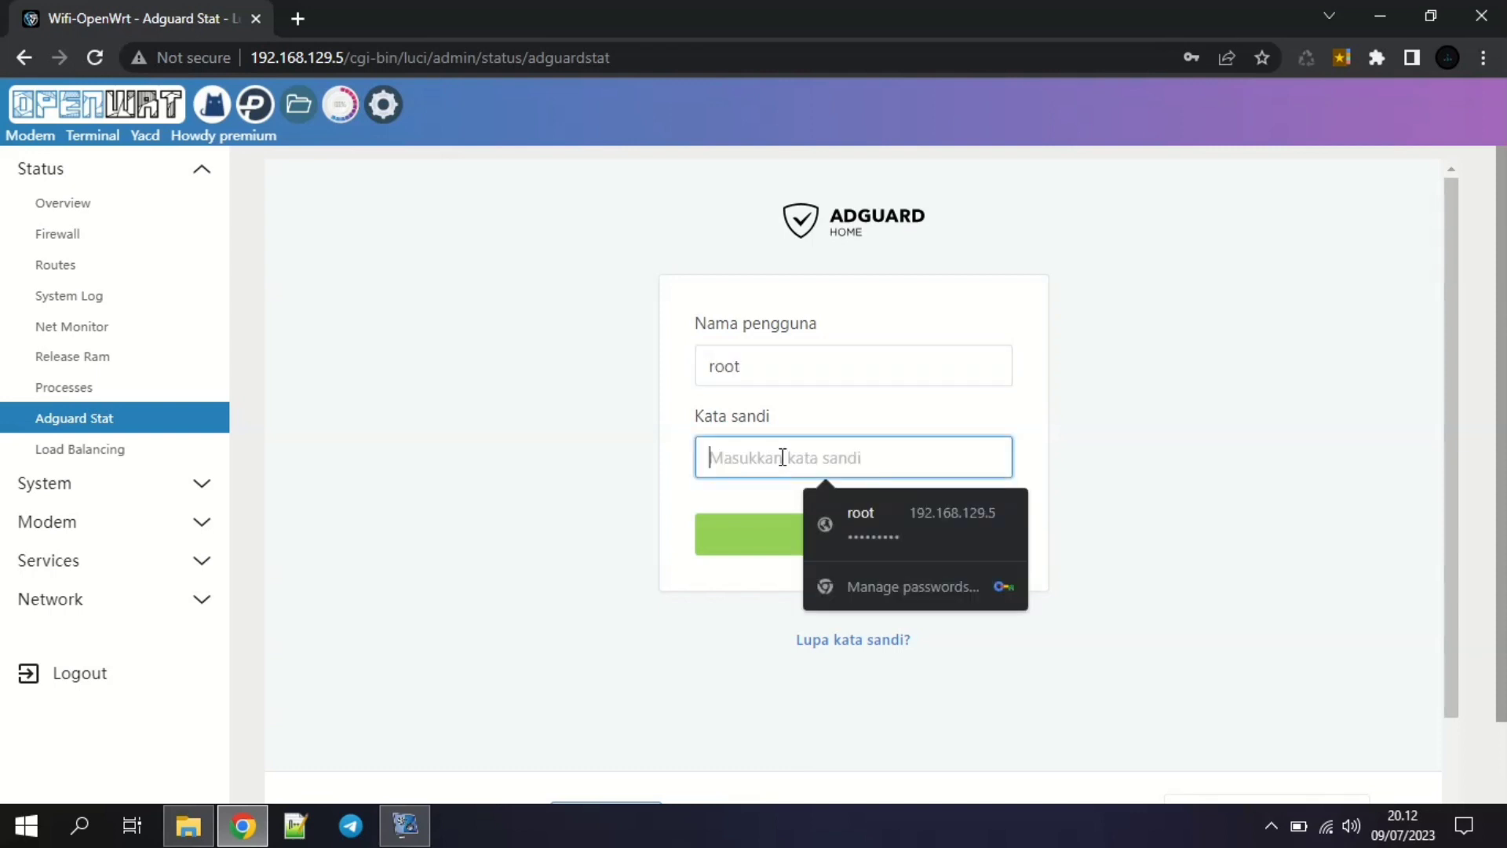
type("••")
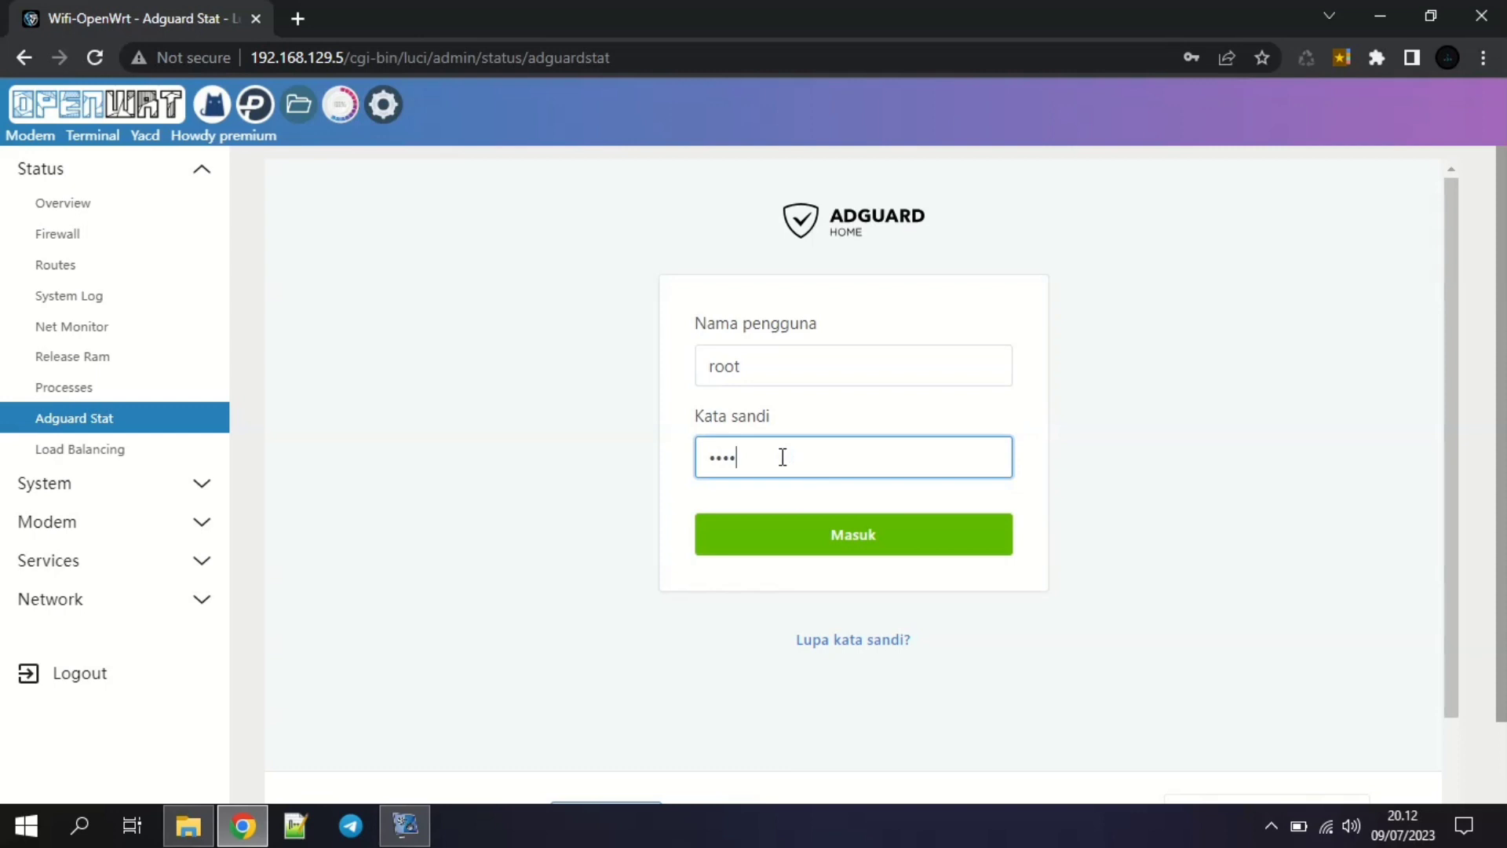
type("••")
left_click(848, 527)
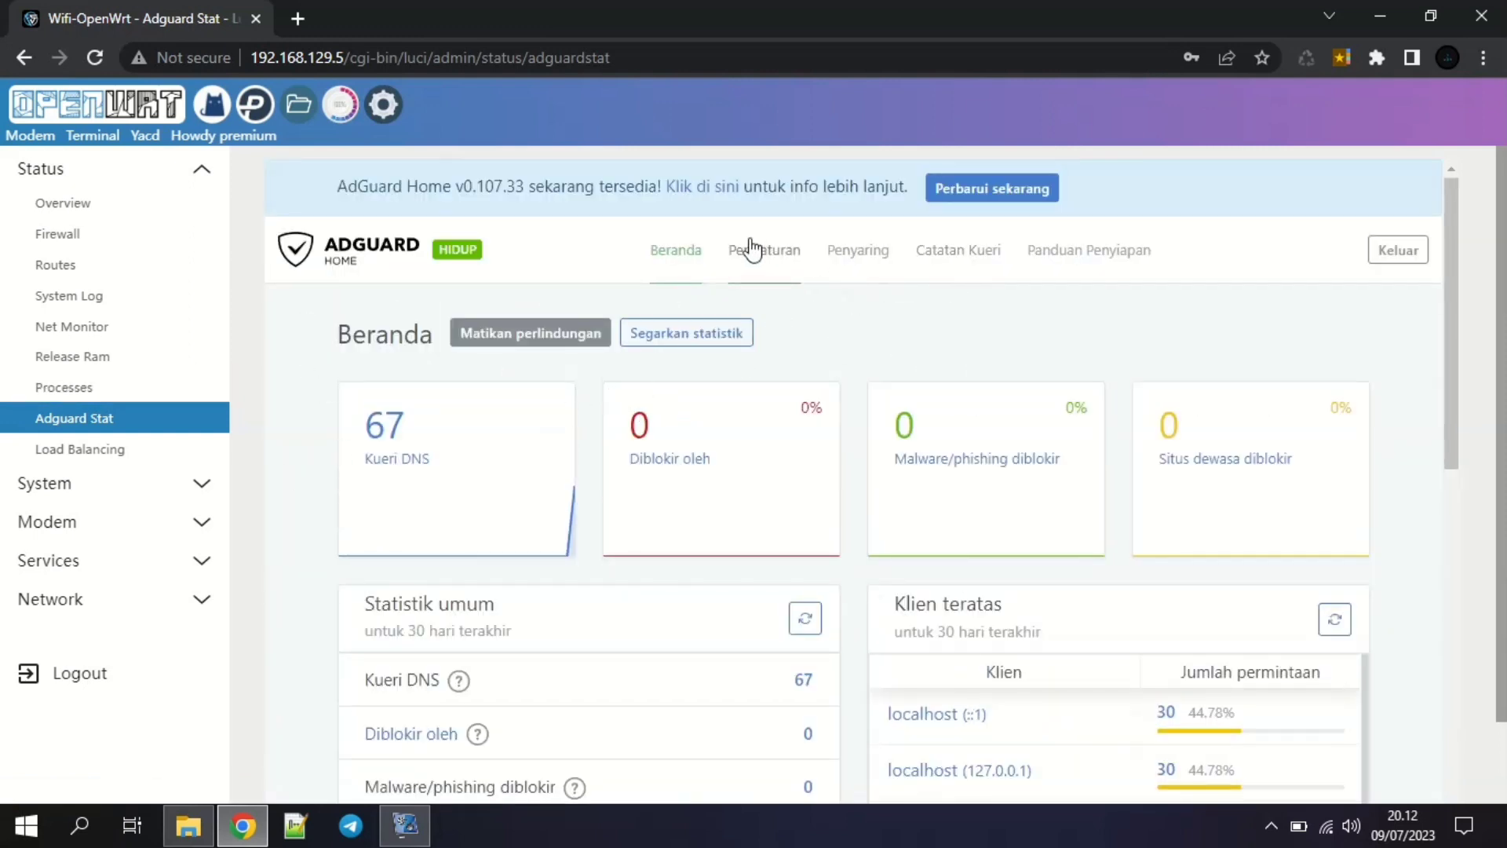
scroll(655, 628, "down", 4)
scroll(702, 612, "up", 4)
left_click(759, 259)
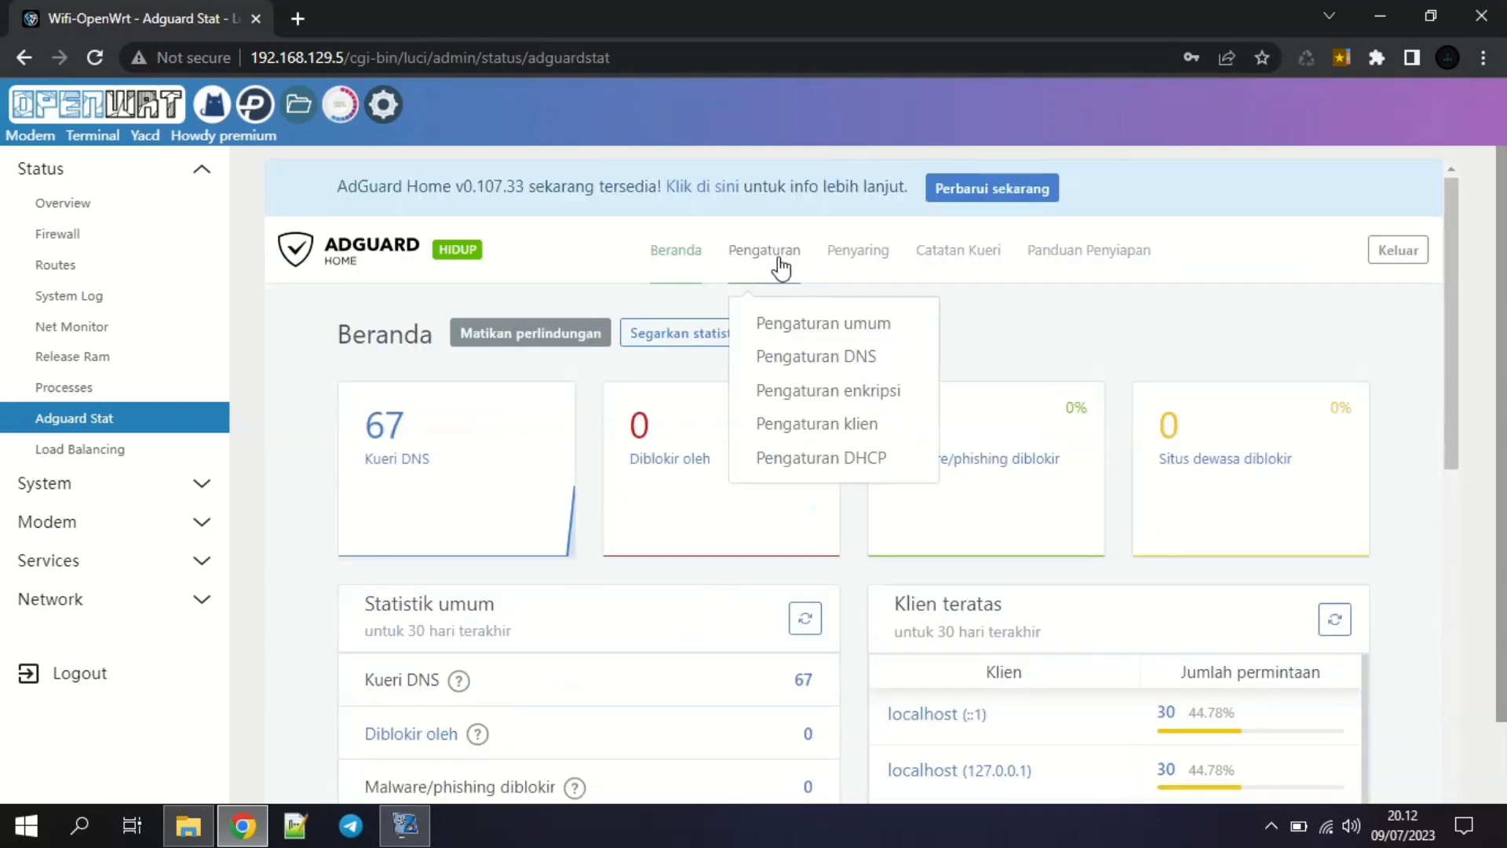
left_click(758, 262)
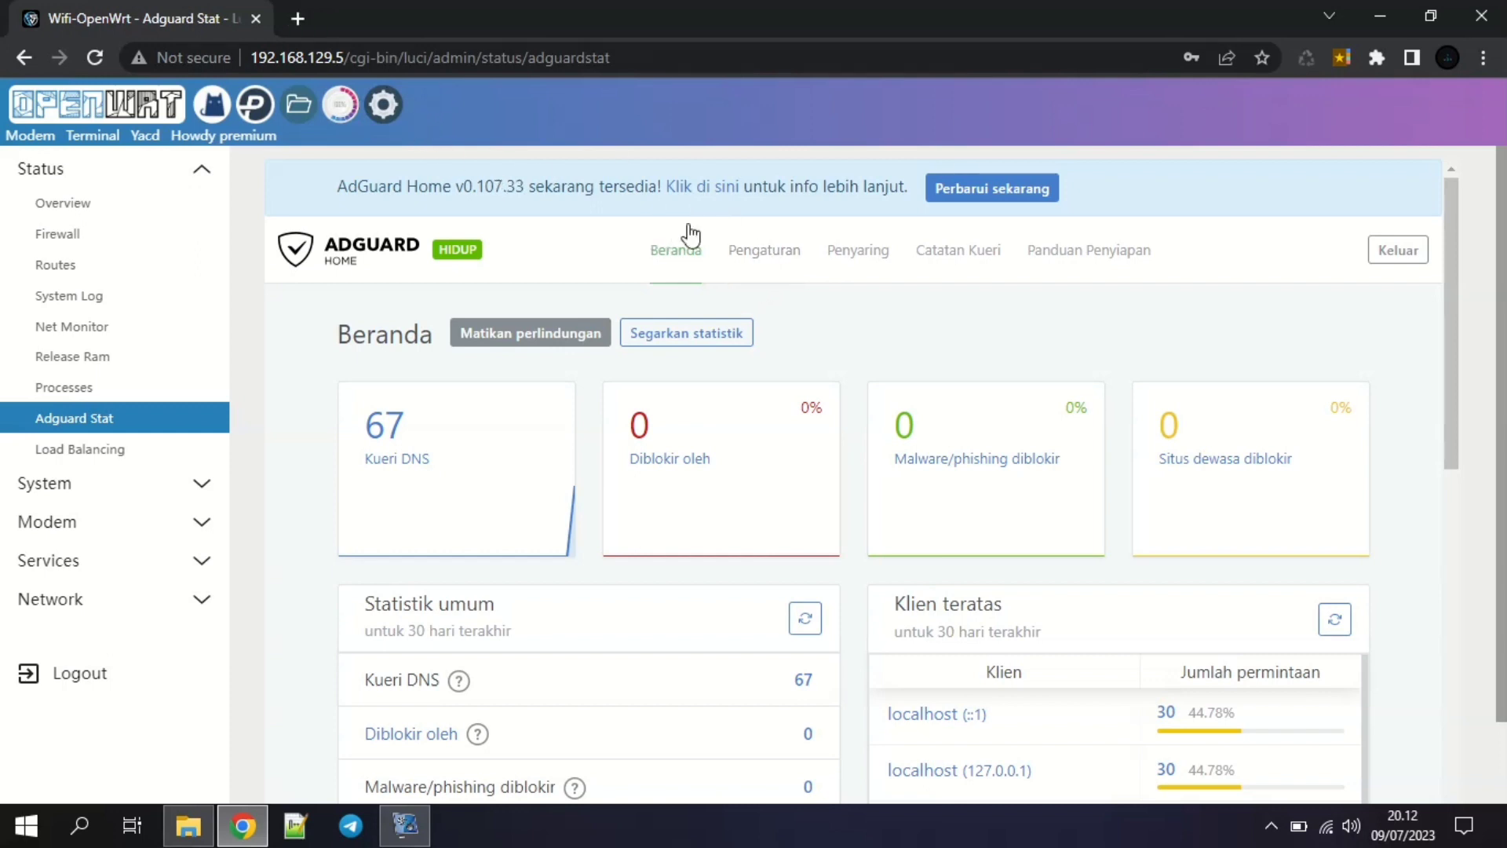
Disable DHCP on the LAN interface by enabling Ignore interface in its DHCP server settings, and save and apply the change.
left_click(393, 109)
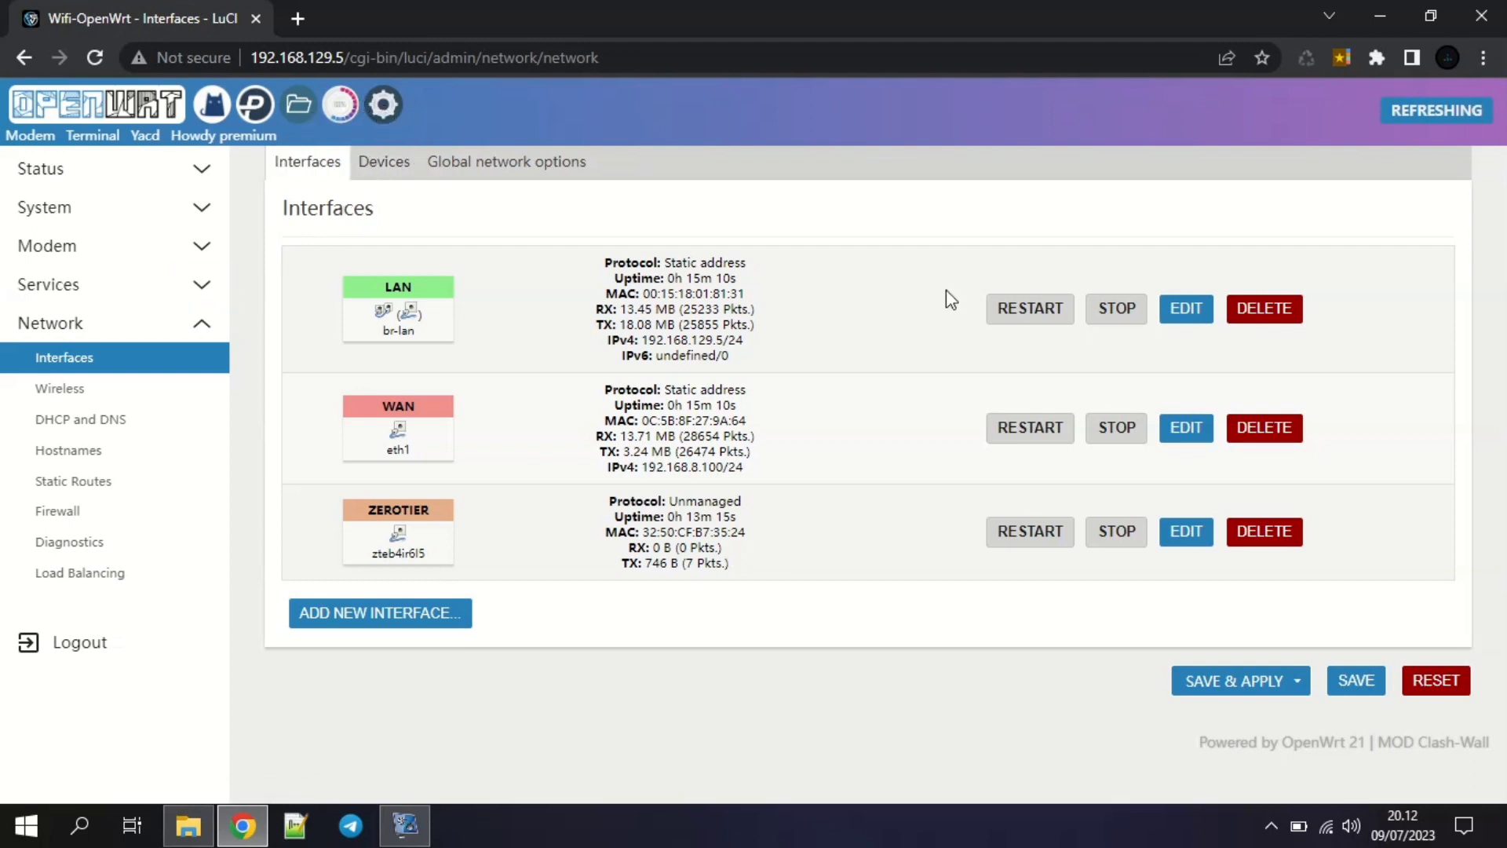
mouse_move(386, 322)
left_click(1185, 310)
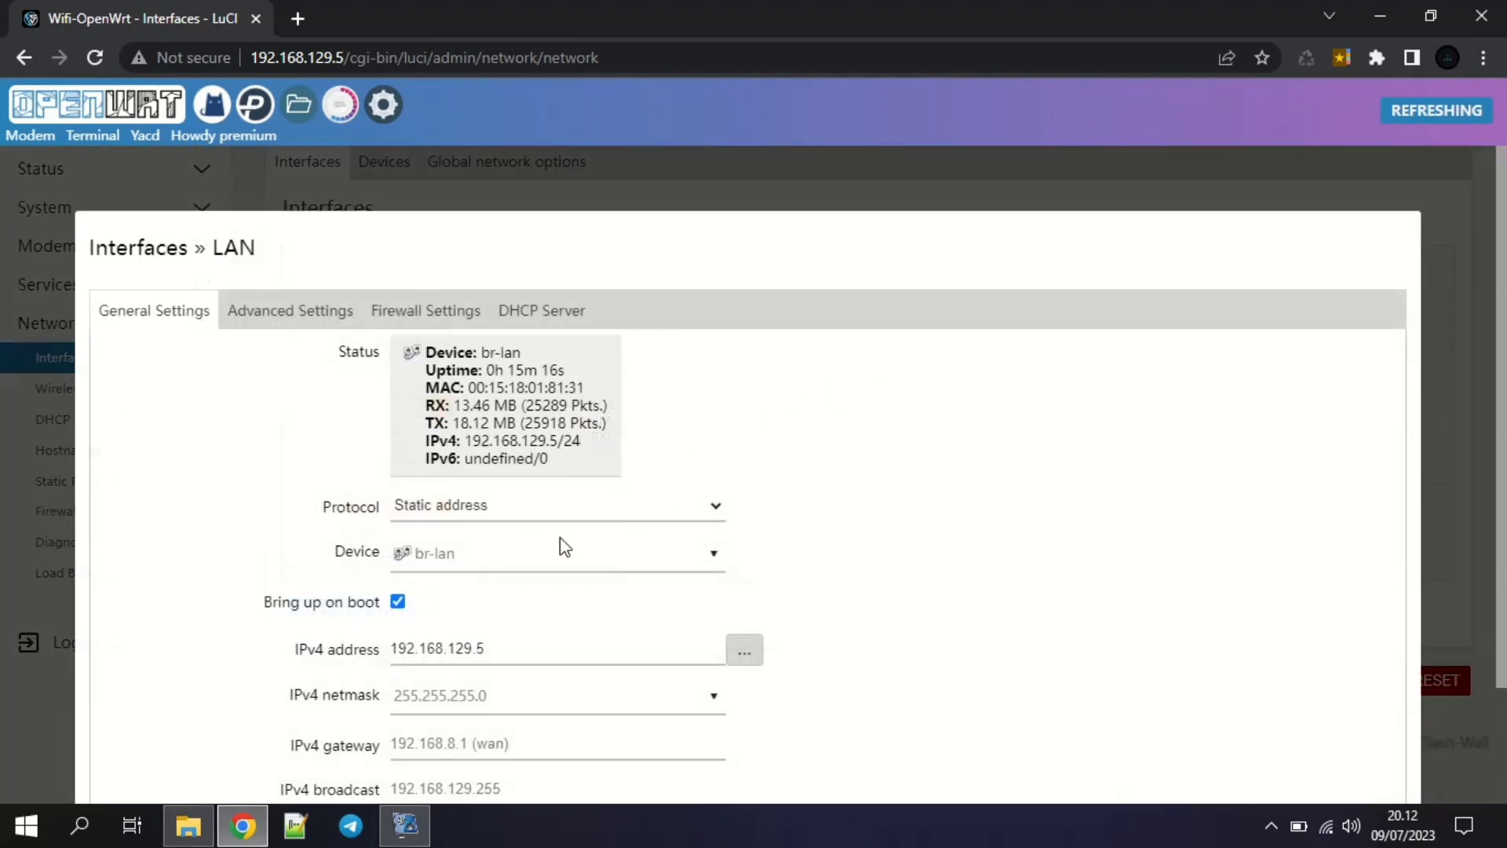
left_click(554, 324)
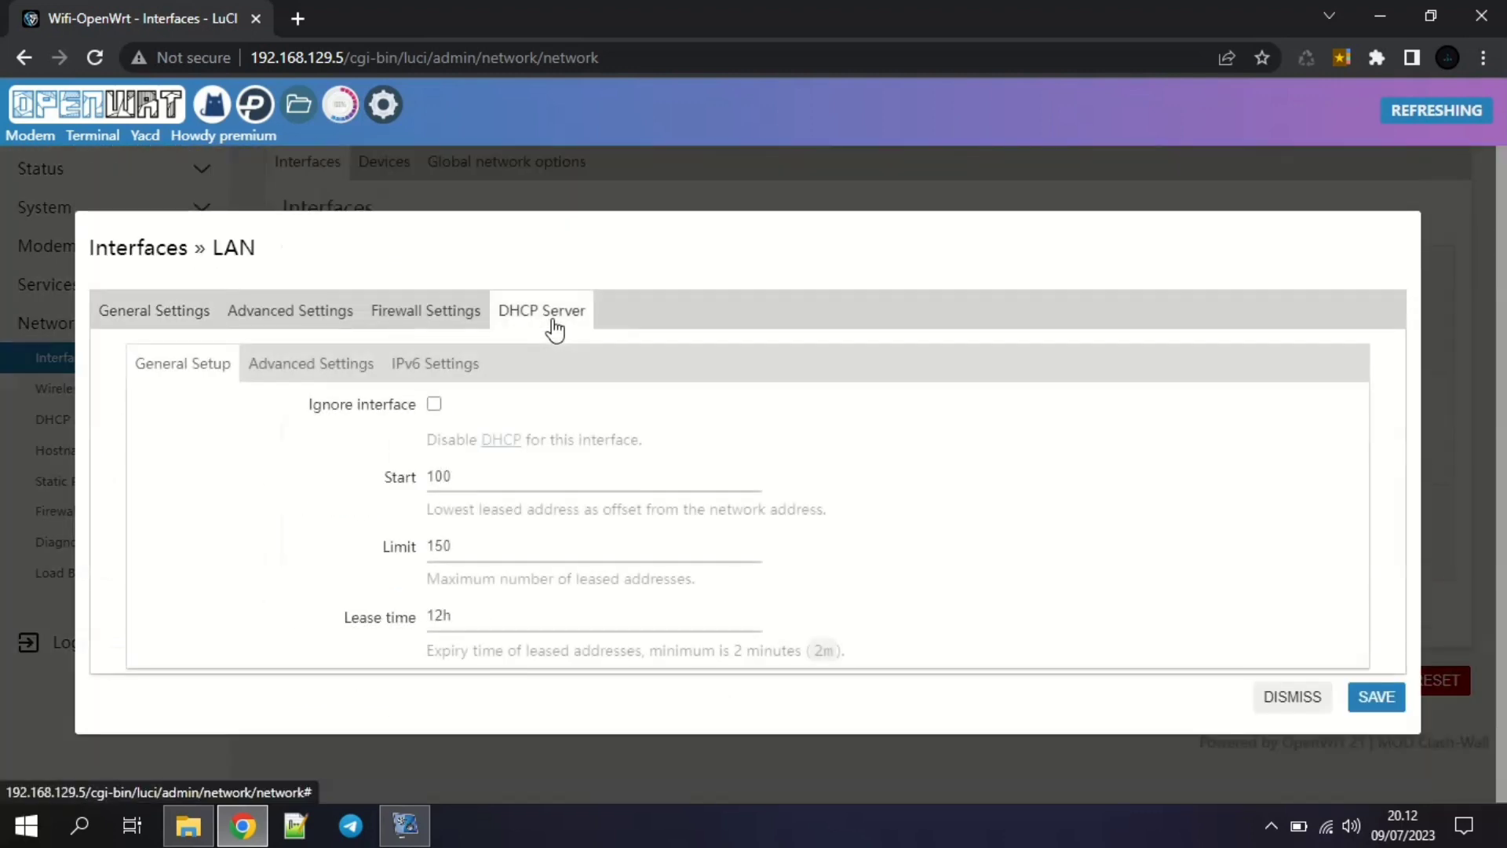
left_click(434, 404)
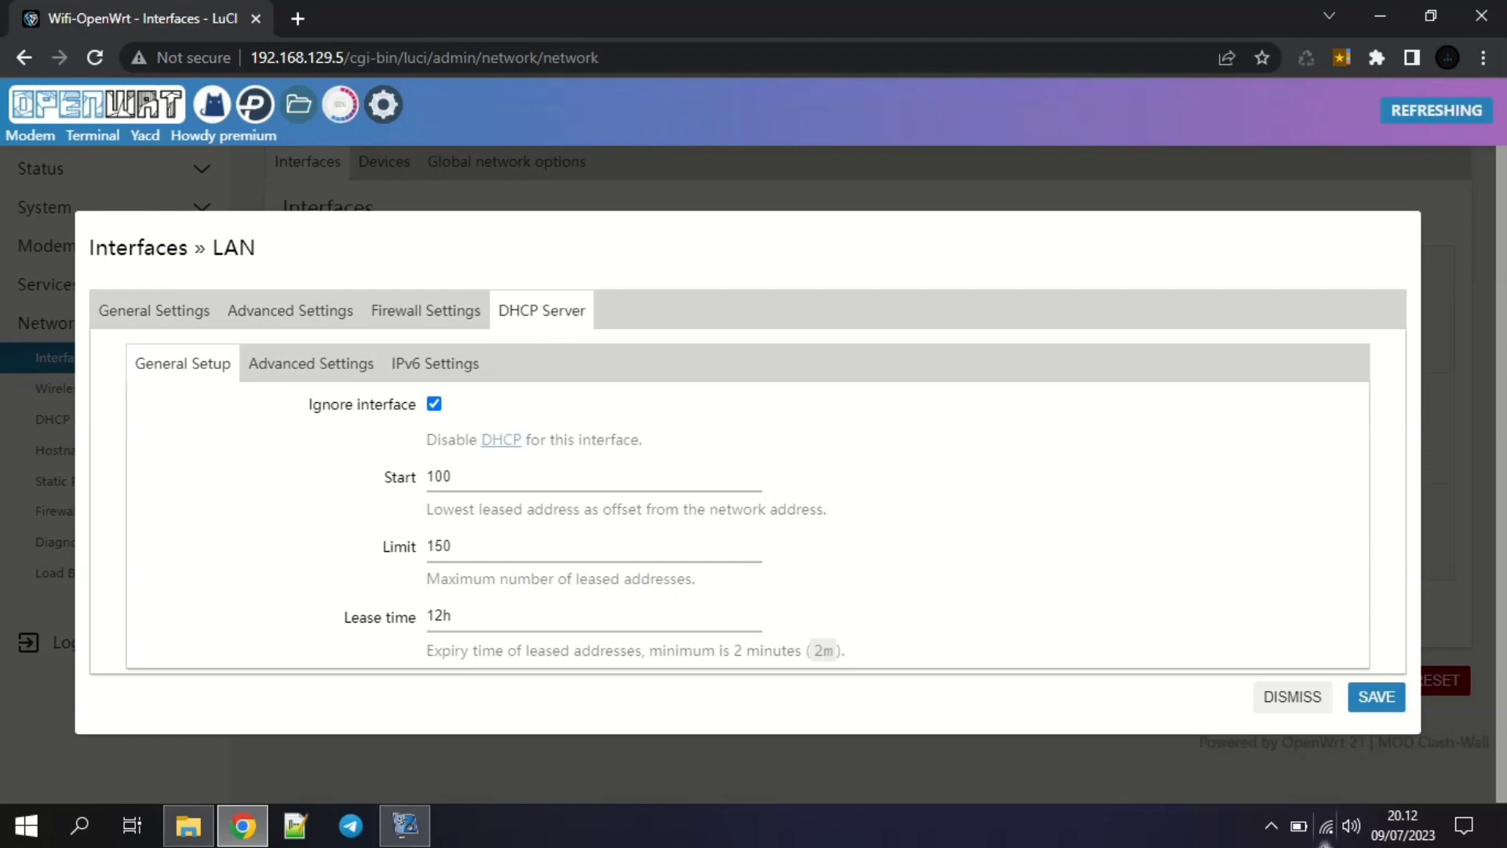
left_click(1372, 698)
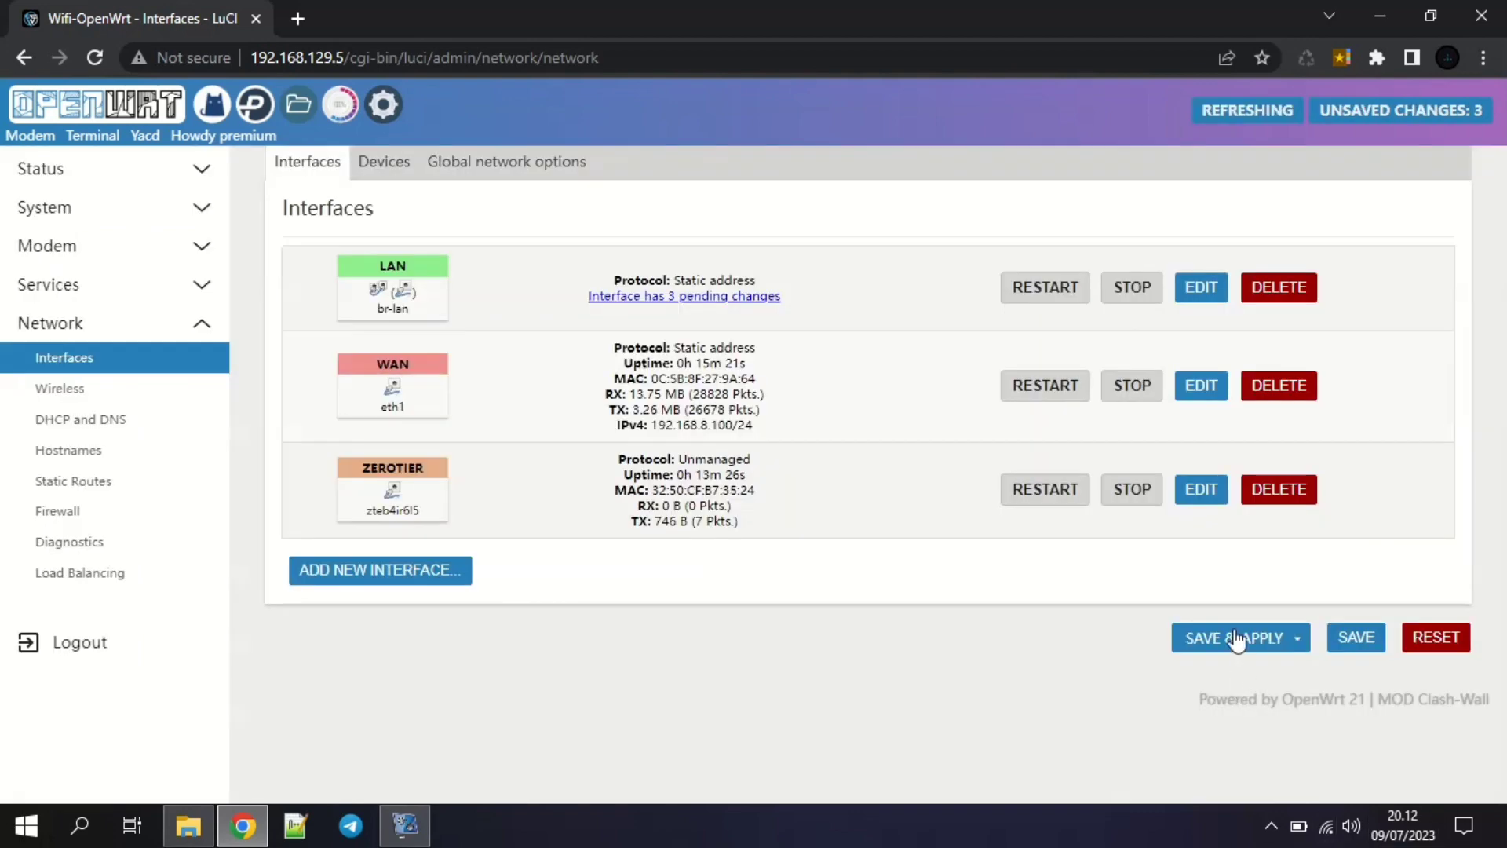
left_click(1211, 648)
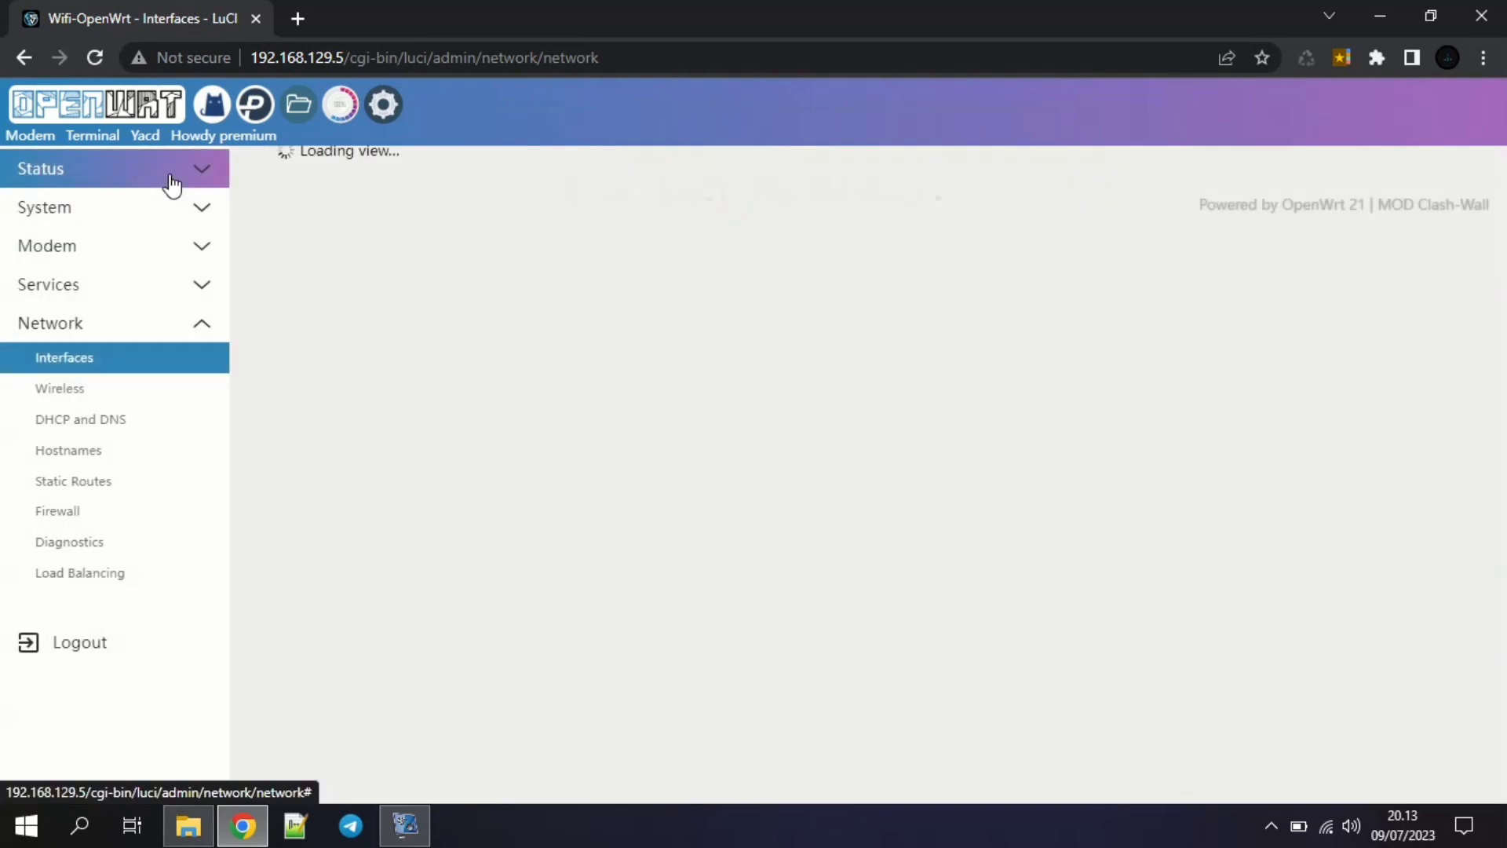
Return to the AdGuard Home dashboard and set the gateway IP in its IPv4 DHCP settings to 192.168.129.5.
left_click(168, 174)
left_click(154, 430)
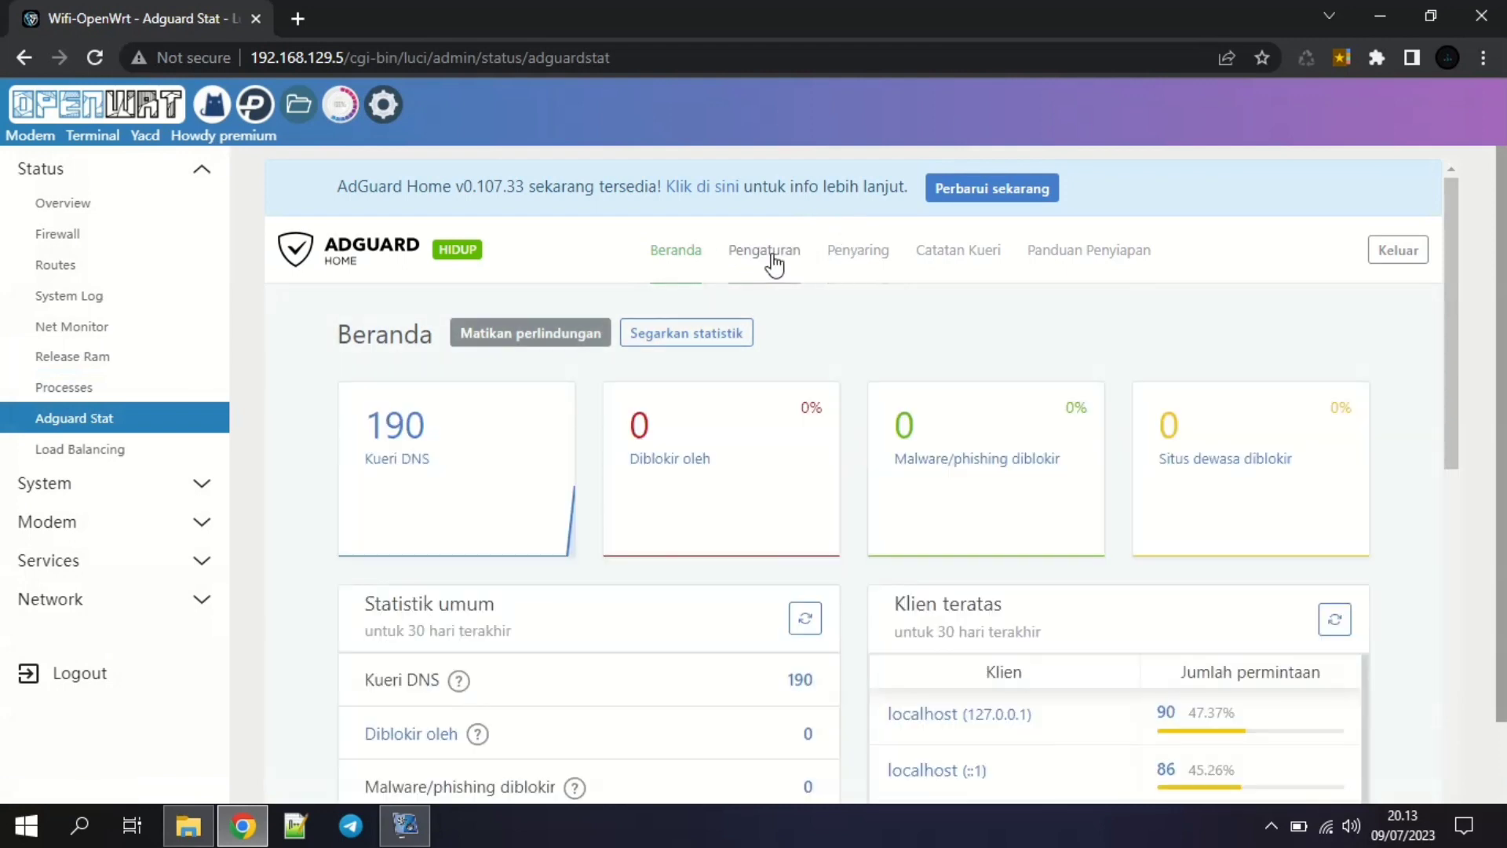
mouse_move(775, 265)
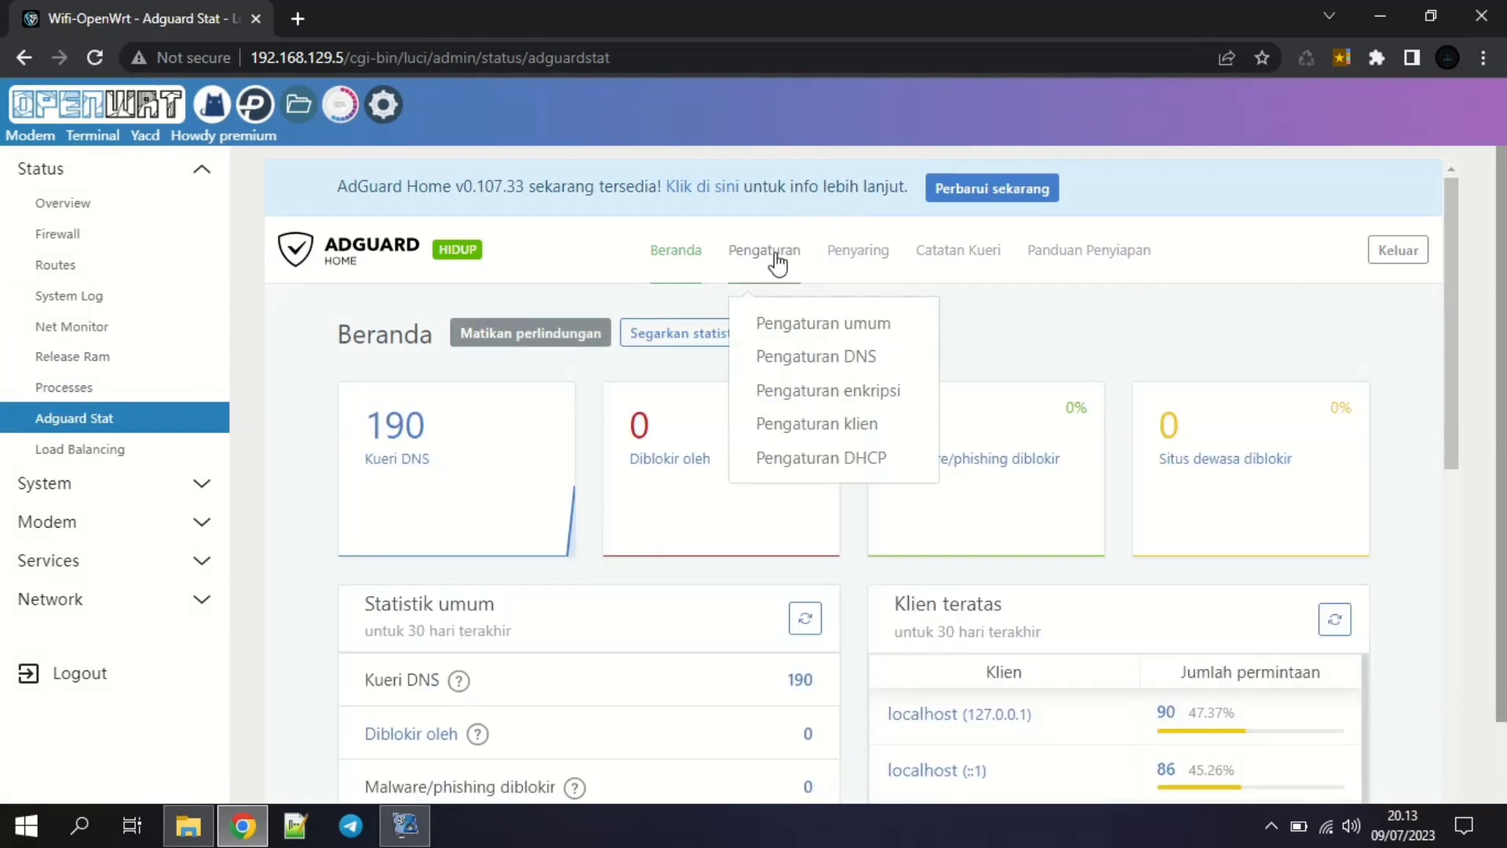
left_click(824, 459)
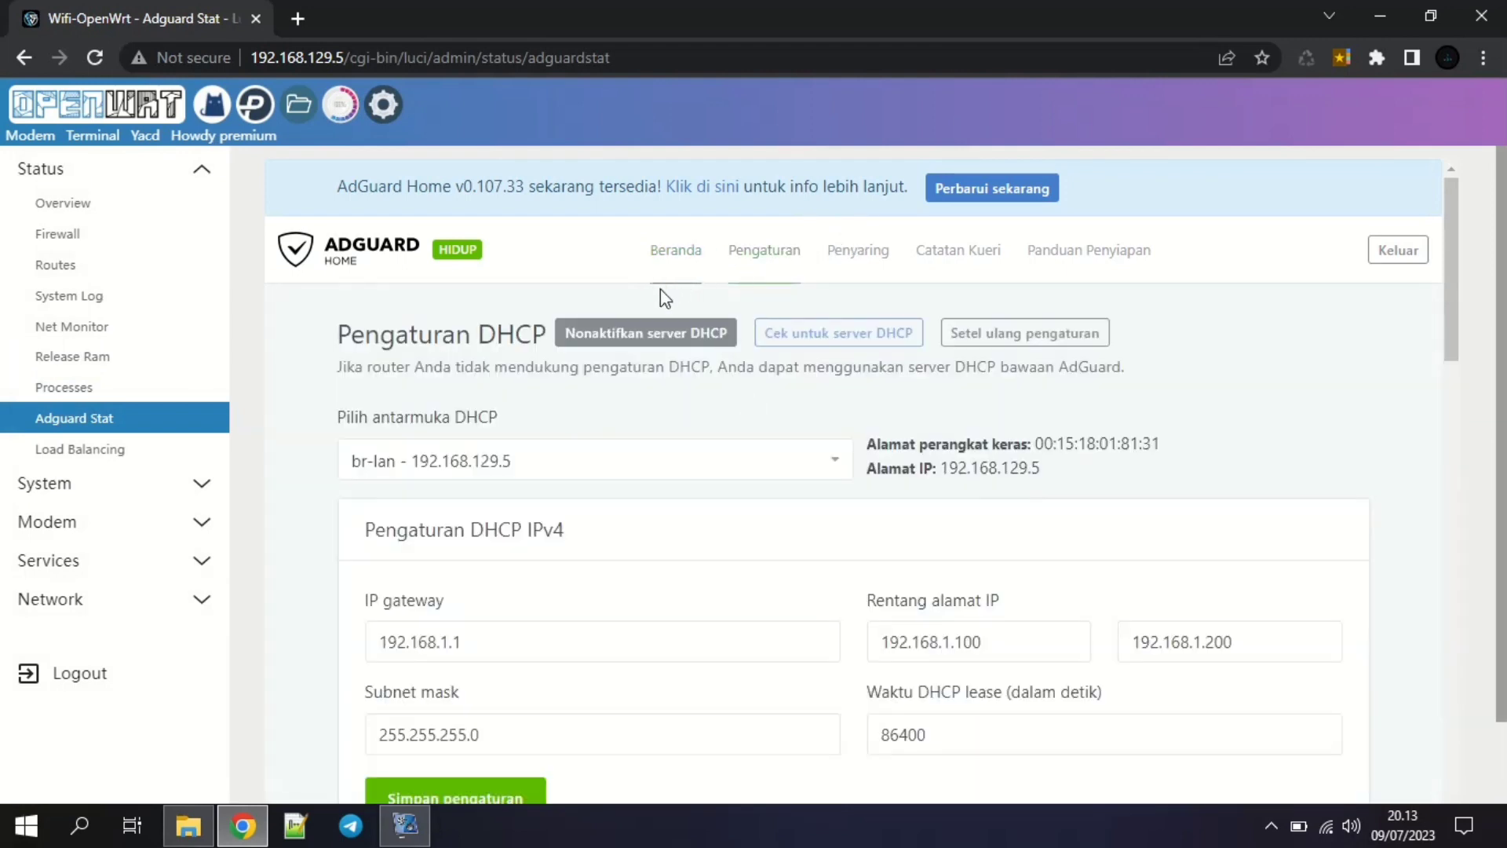
scroll(661, 299, "down", 4)
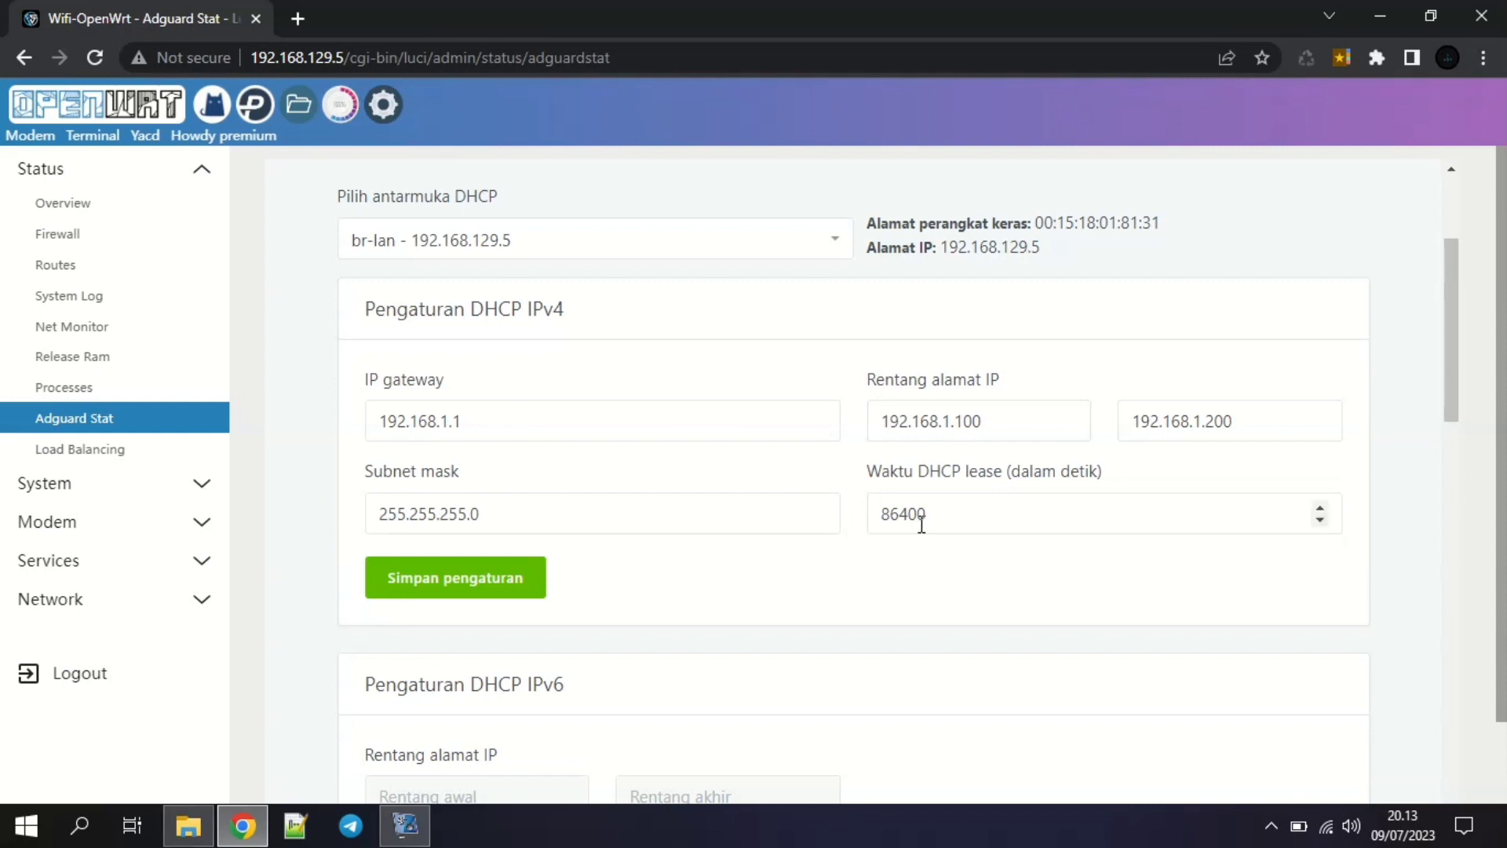
scroll(617, 447, "up", 1)
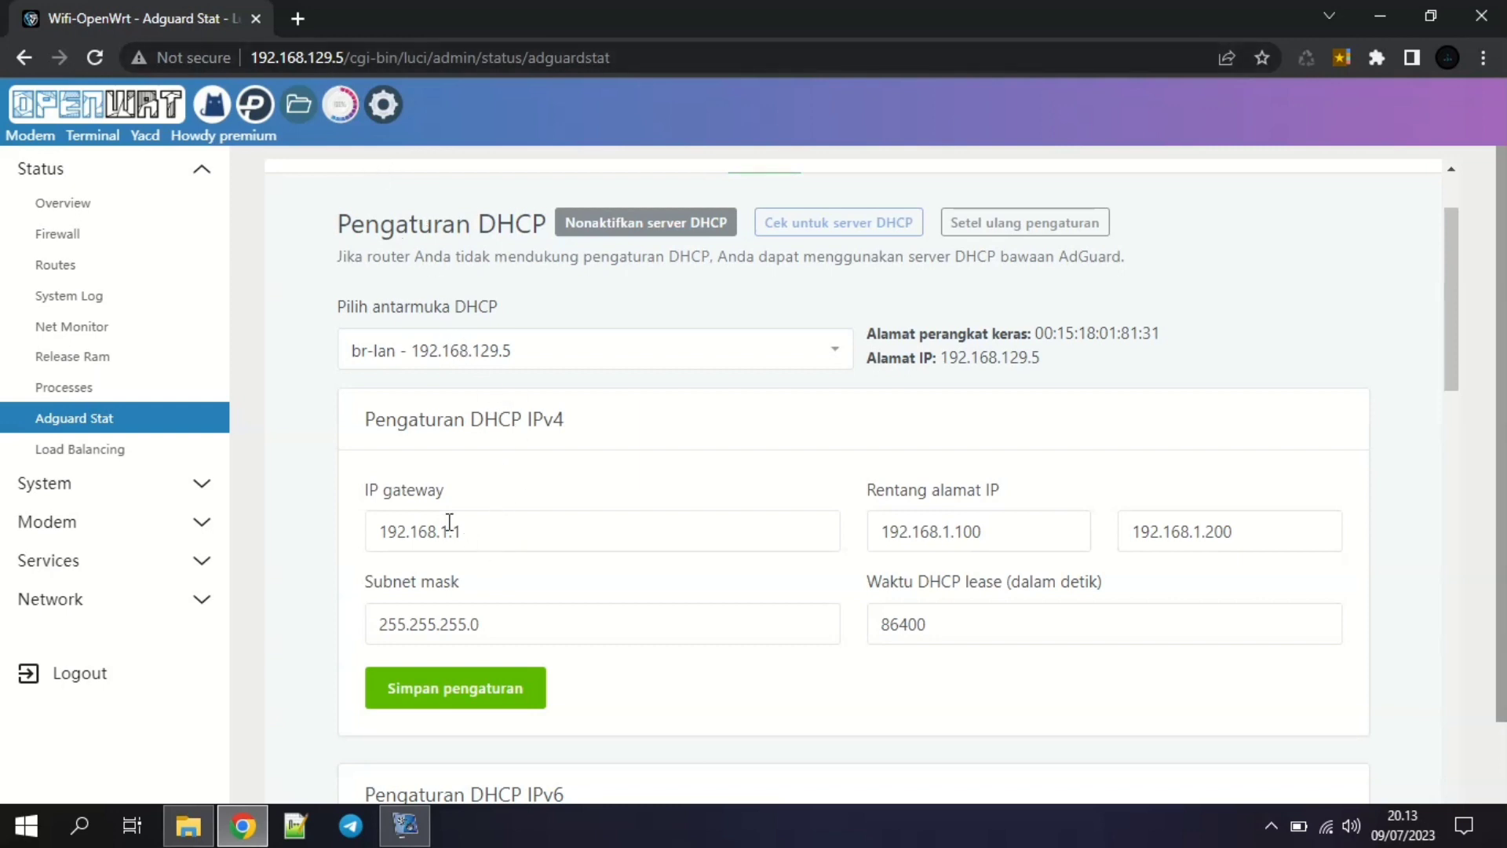
left_click(519, 530)
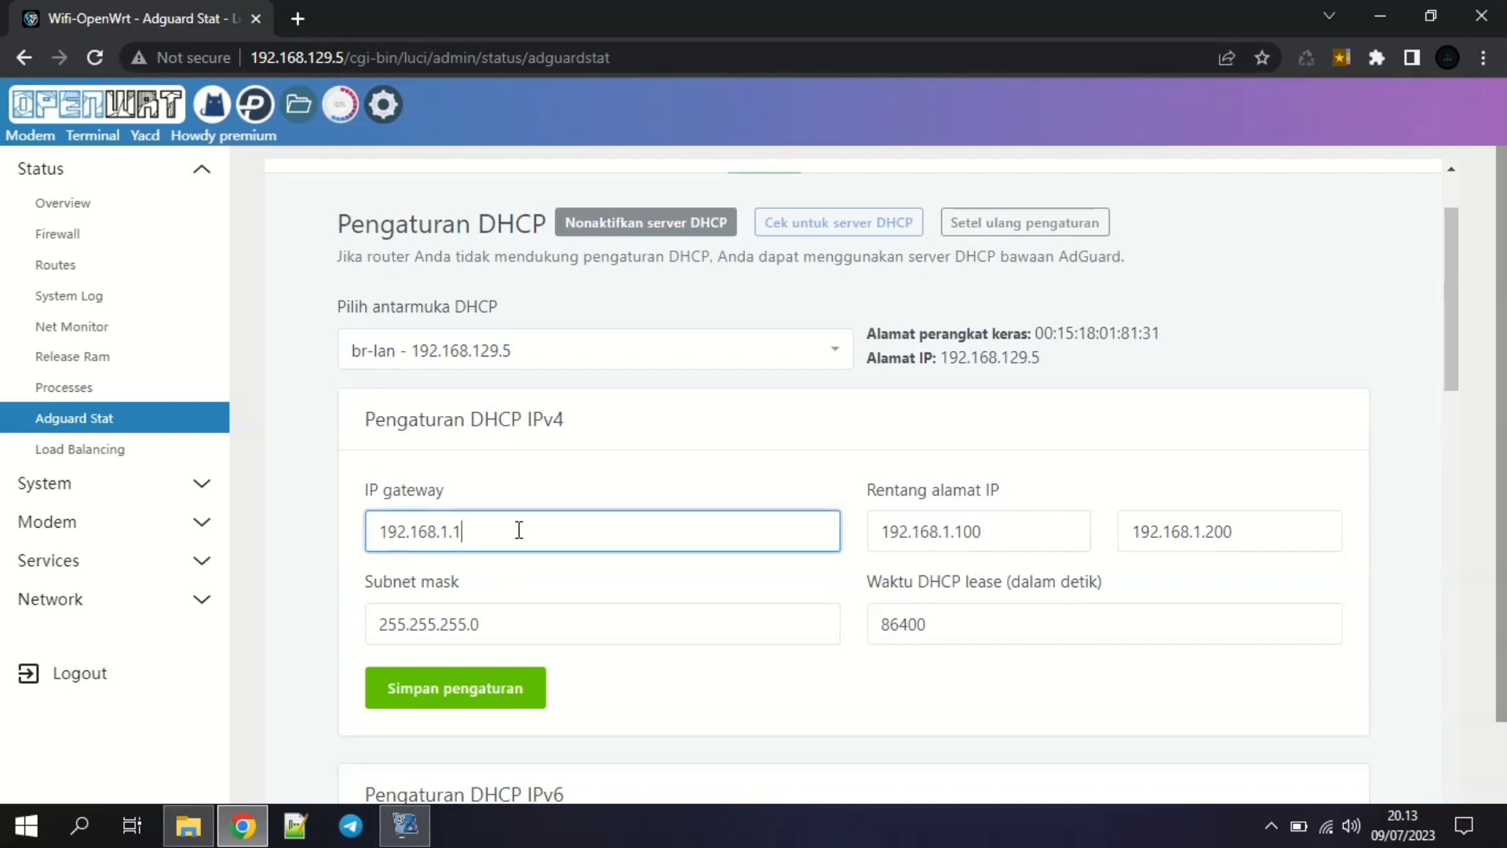
key("BackSpace")
key("BackSpace")
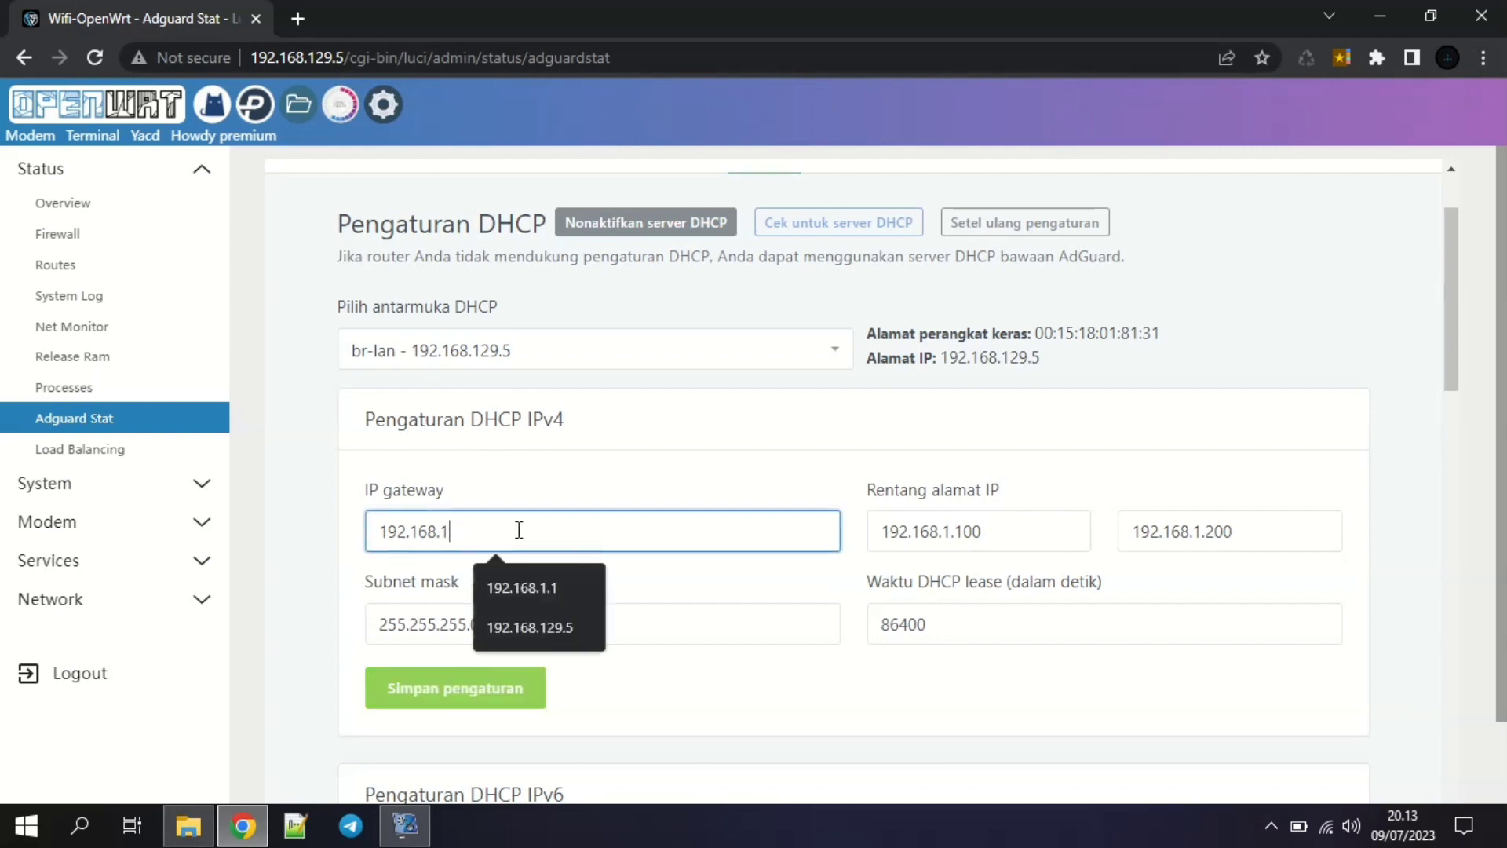
type("29.")
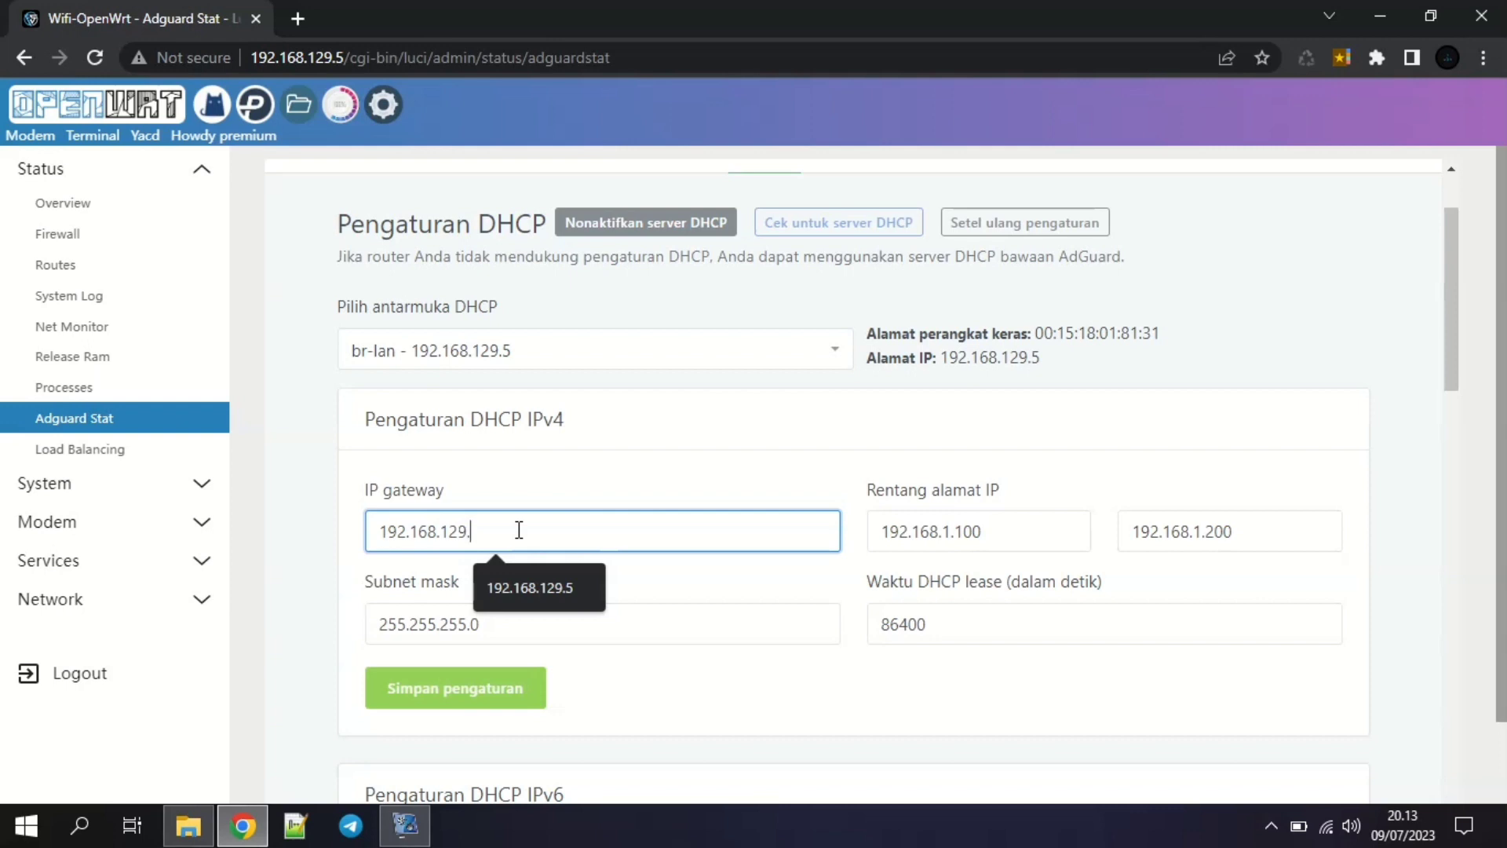
type("5")
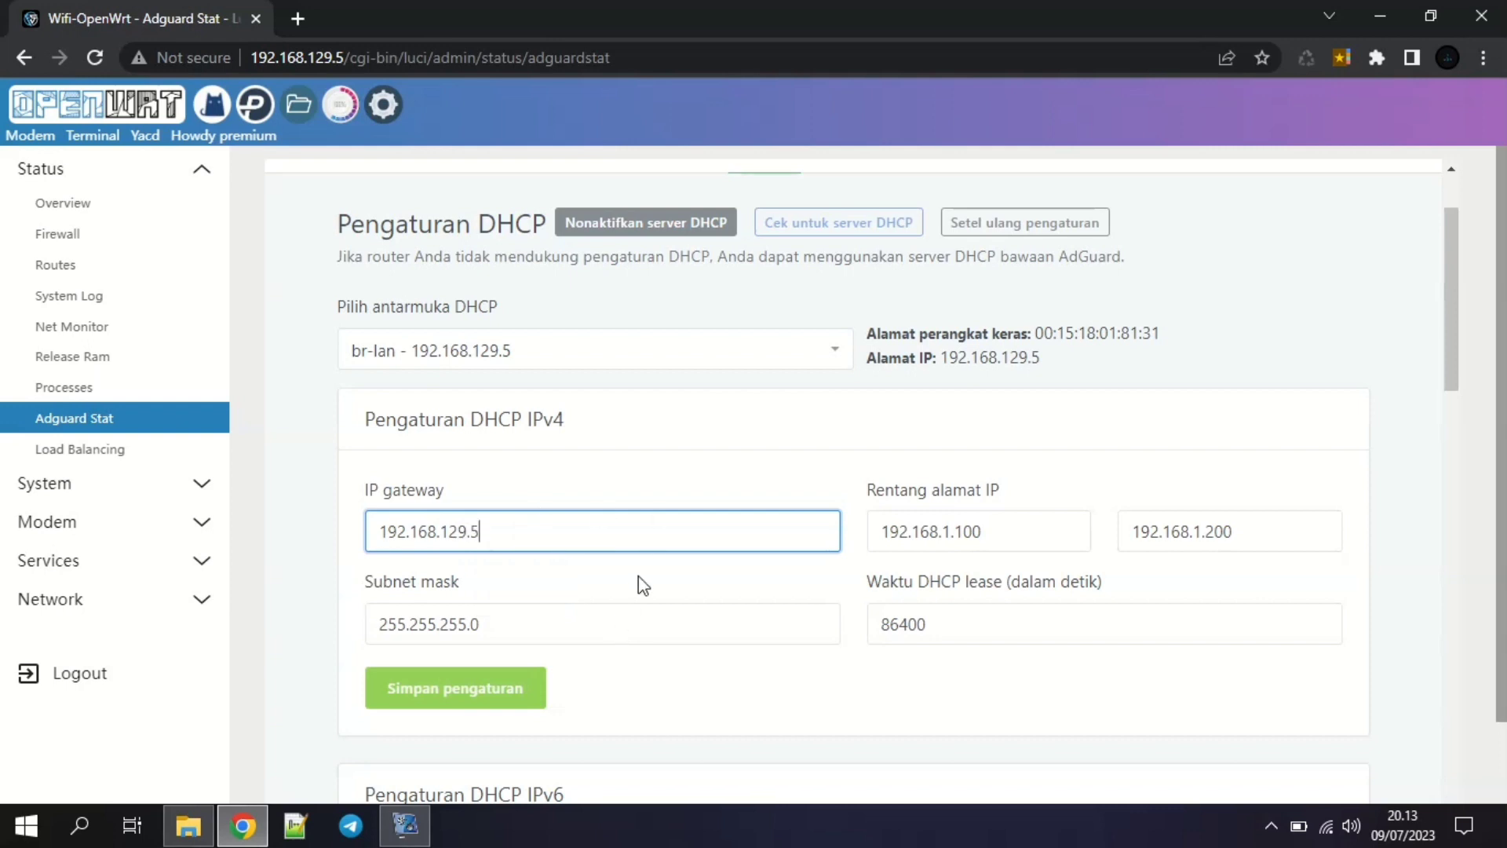
Set the start address of the IPv4 DHCP range to 192.168.129.50.
left_click(994, 528)
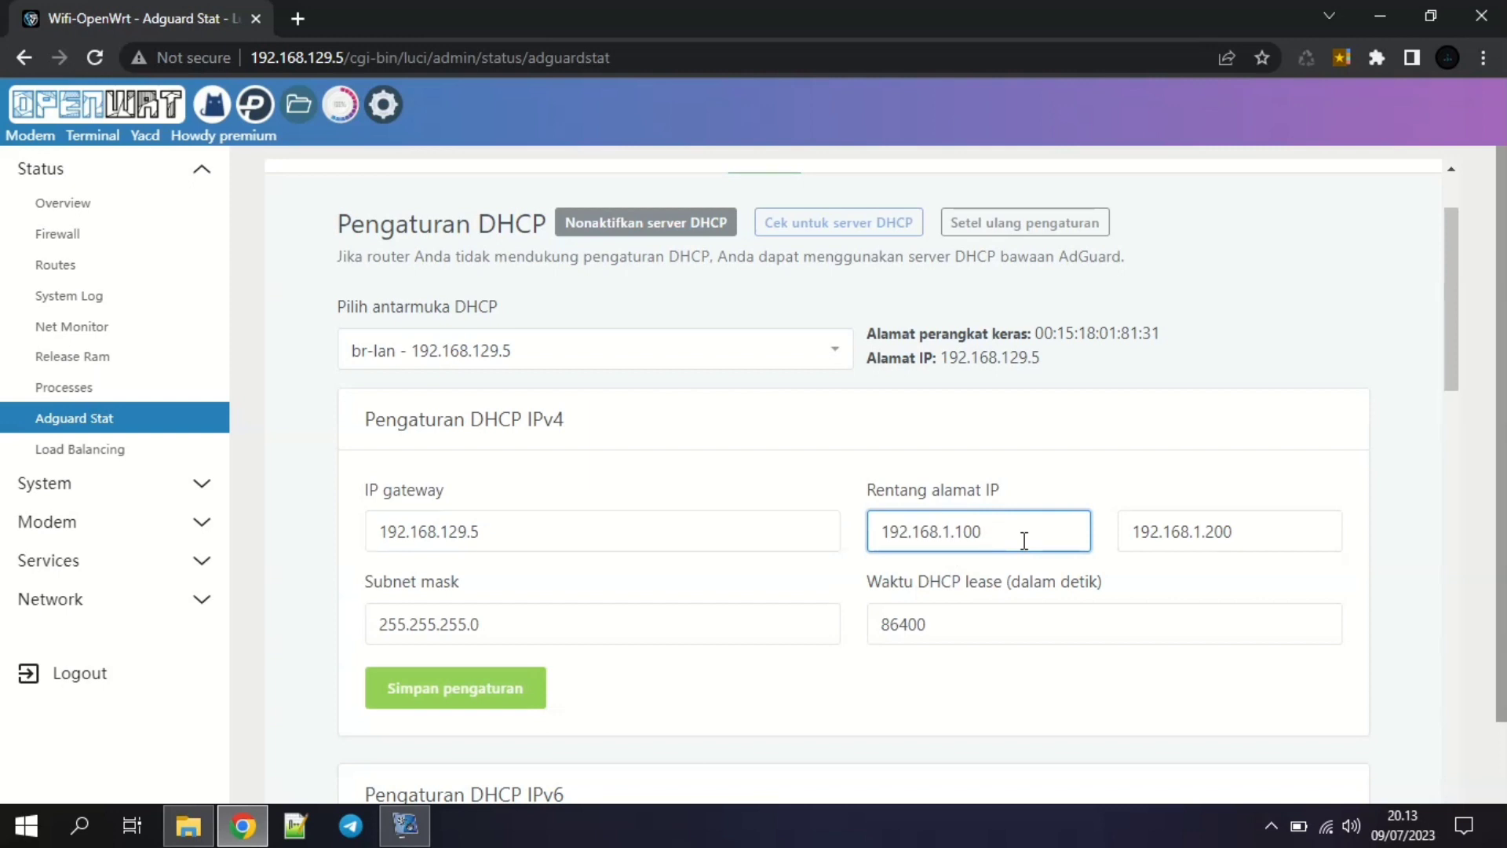
key("BackSpace")
key("BackSpace")
key("BackSpace")
key("BackSpace")
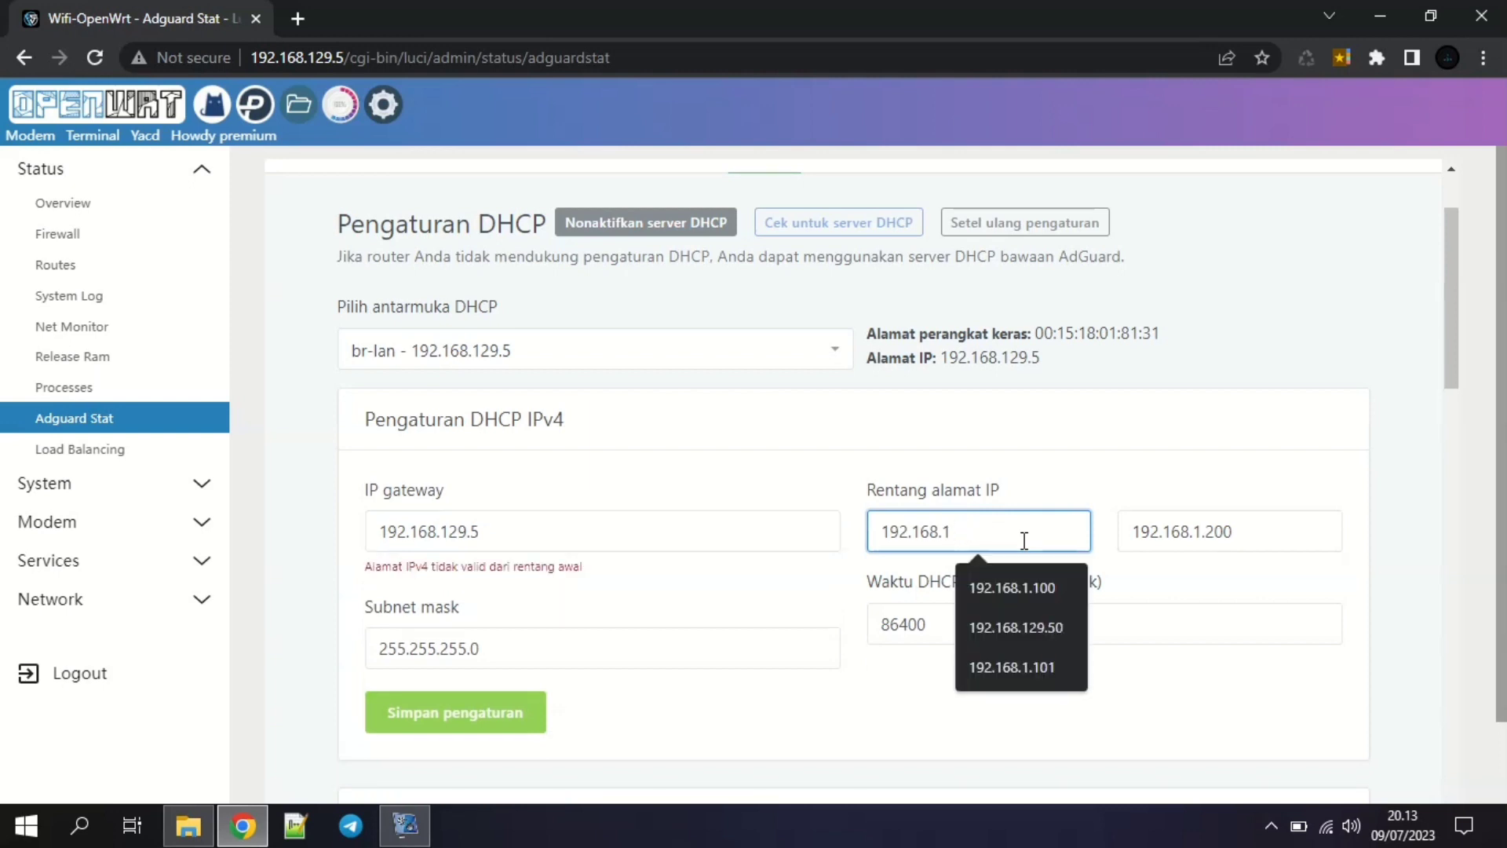
type("29.")
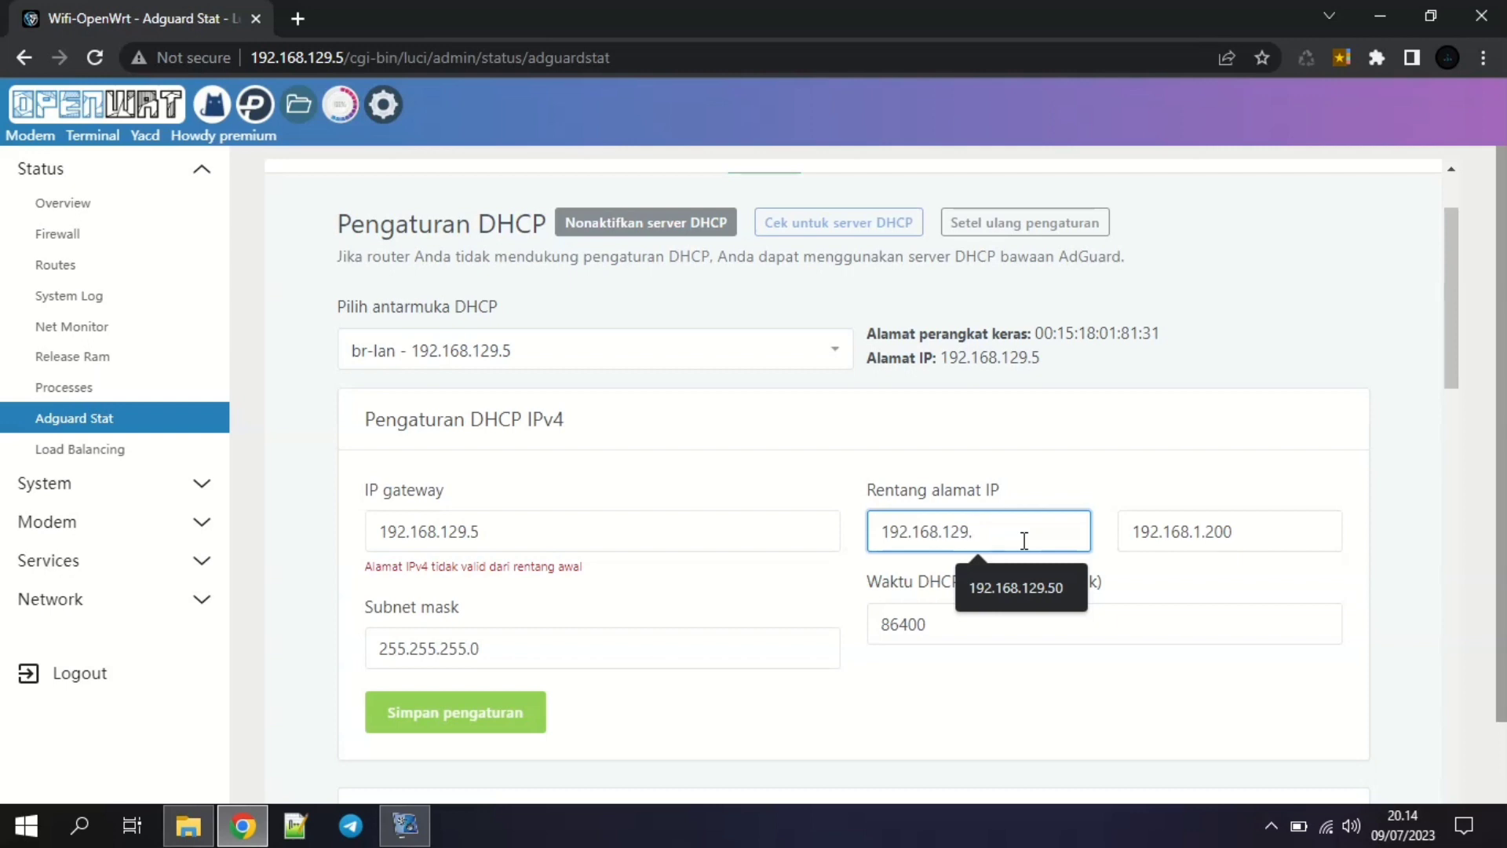
type("50")
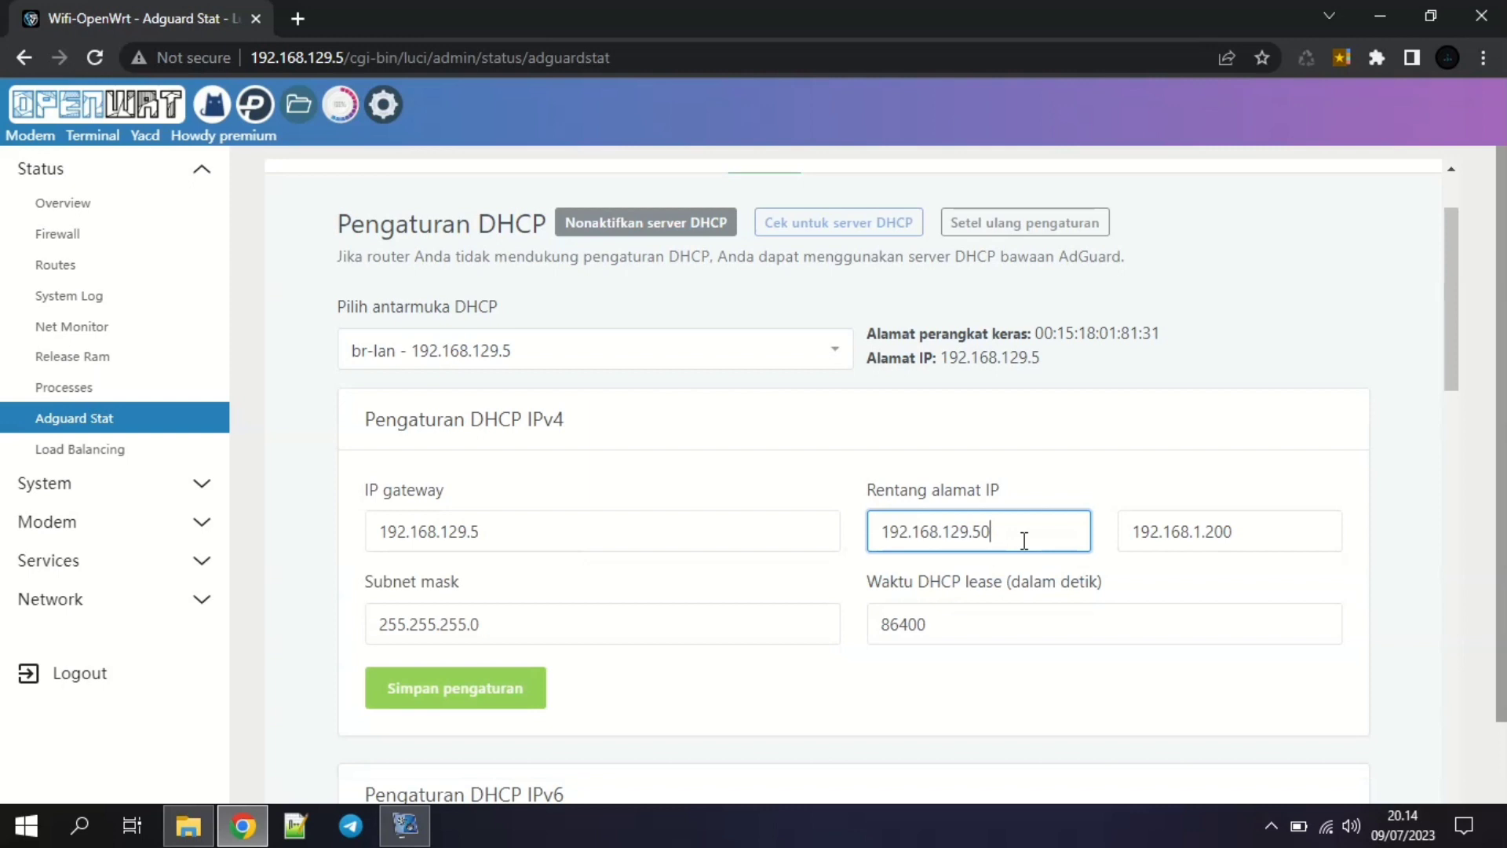
key("BackSpace")
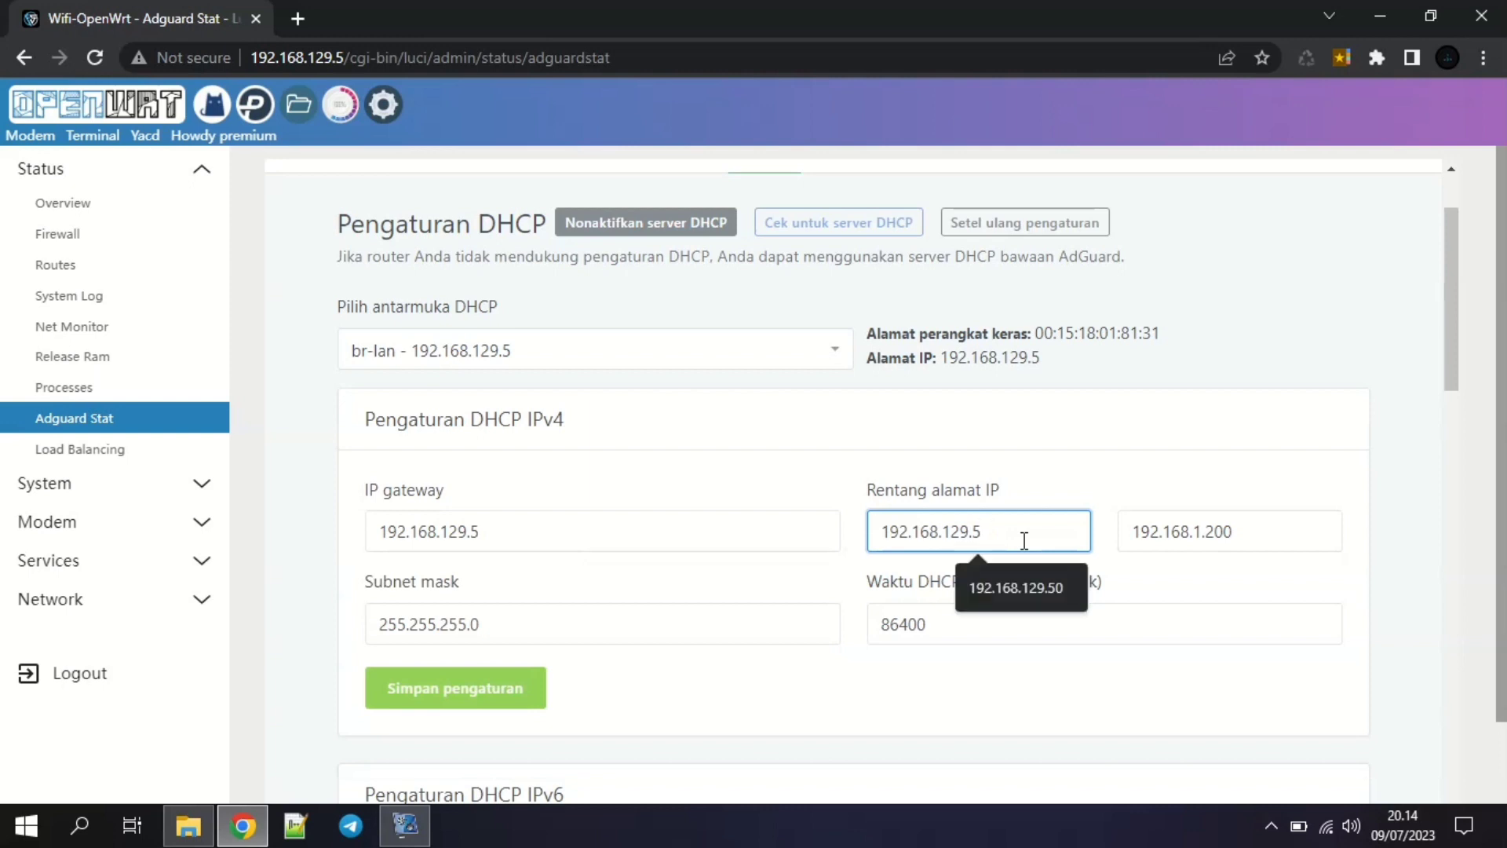
key("BackSpace")
type("1")
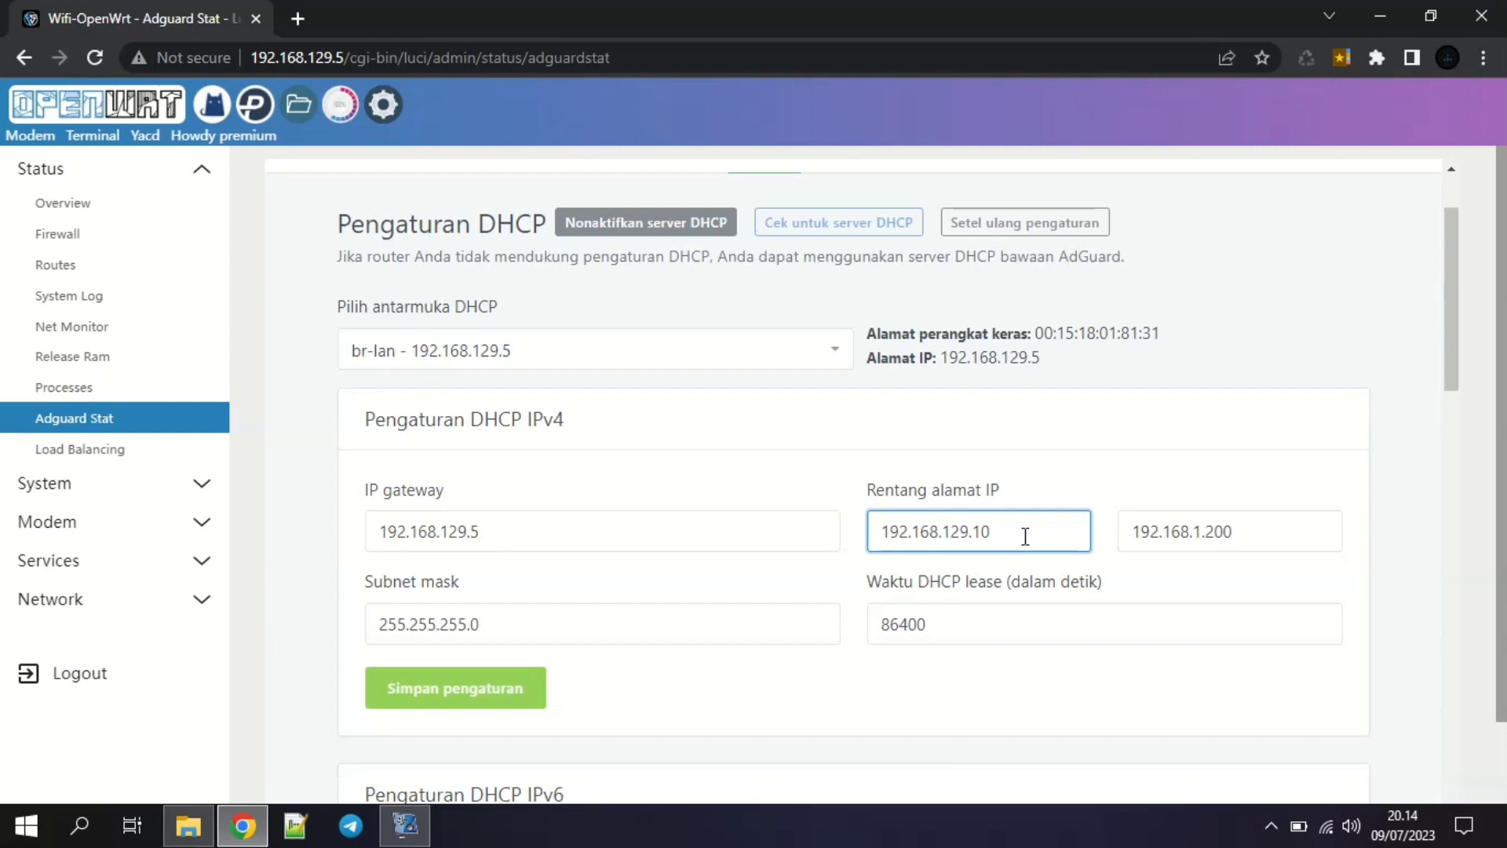
key("BackSpace")
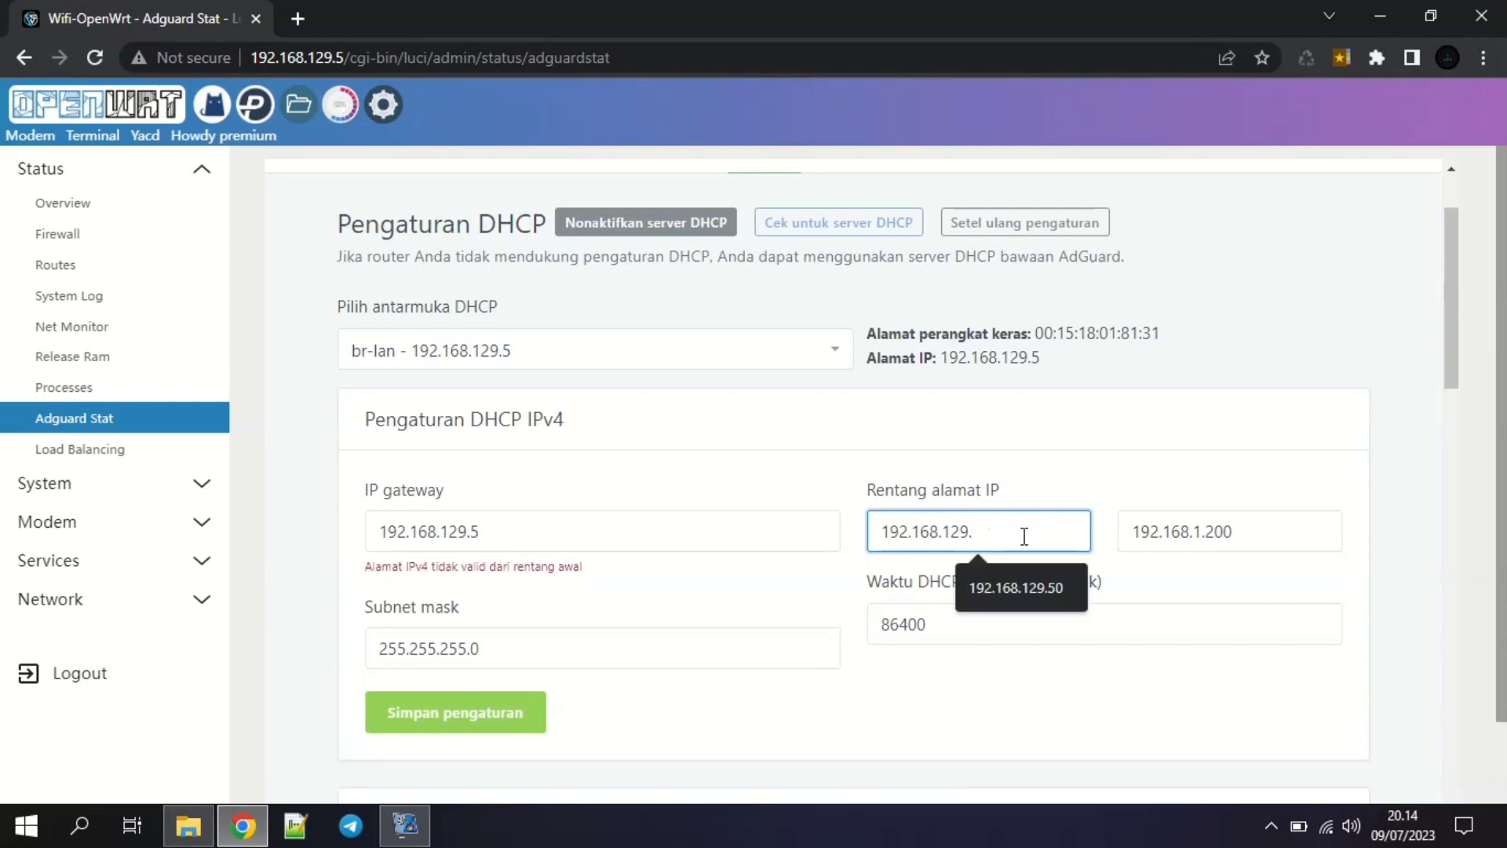
type("50")
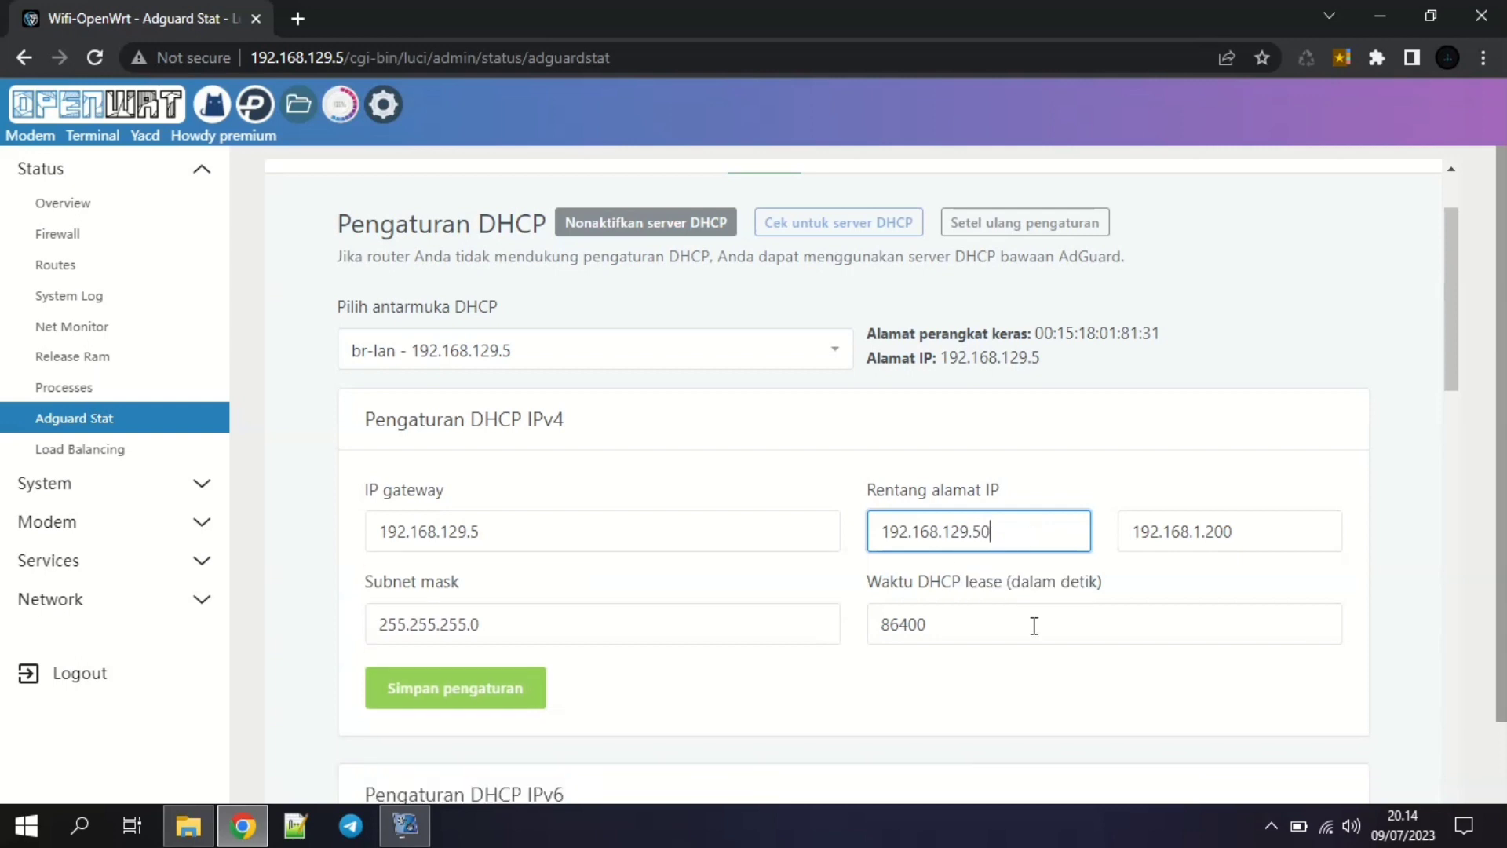
Set the end address of the IPv4 DHCP range to 192.168.129.100 and save the DHCP settings.
left_click(1248, 532)
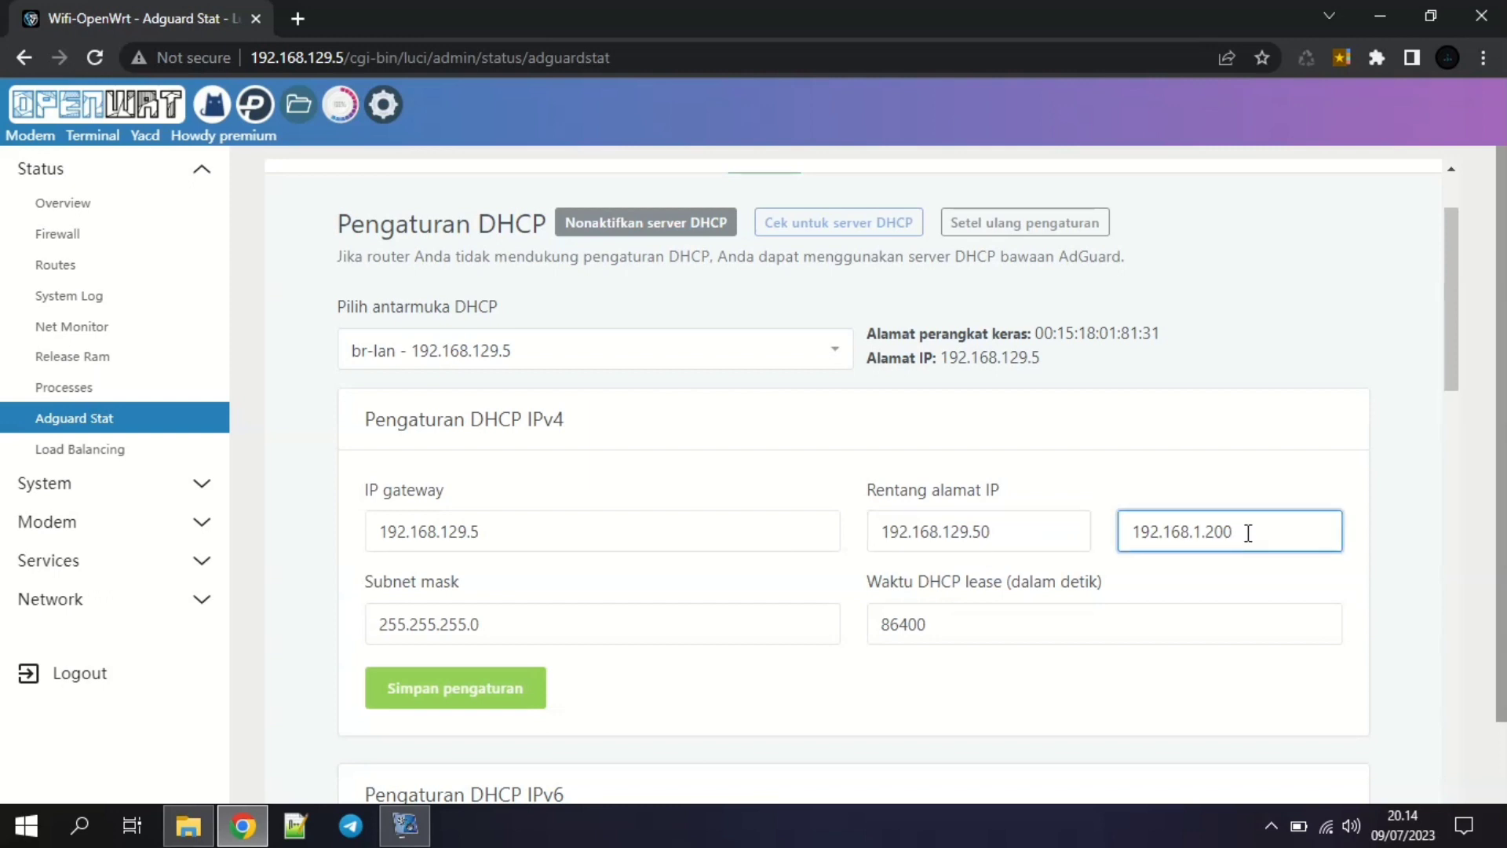
key("BackSpace")
key("BackSpace")
key("BackSpace")
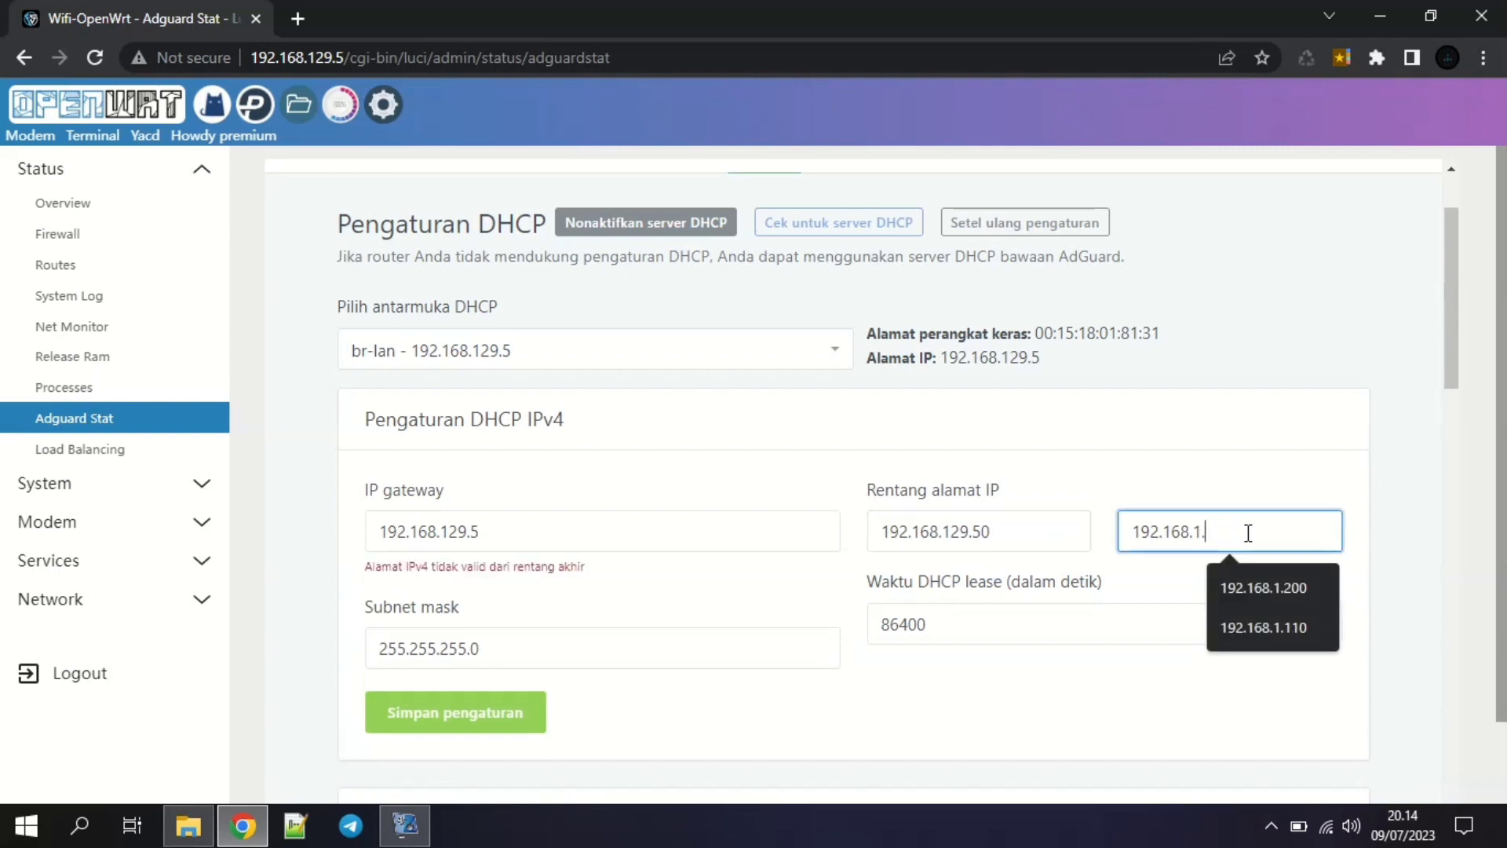
type("1")
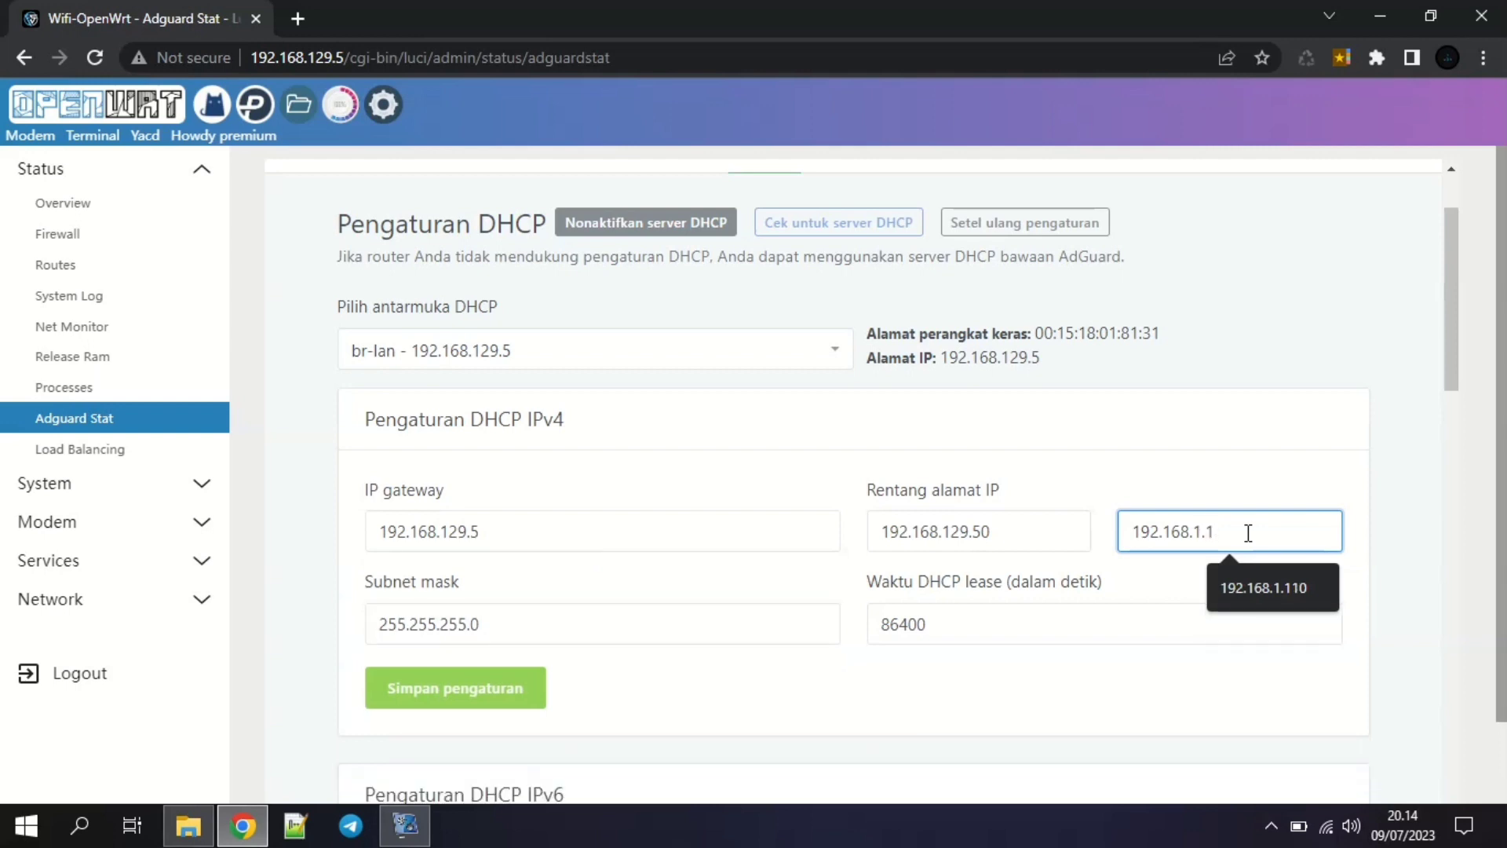
type("00")
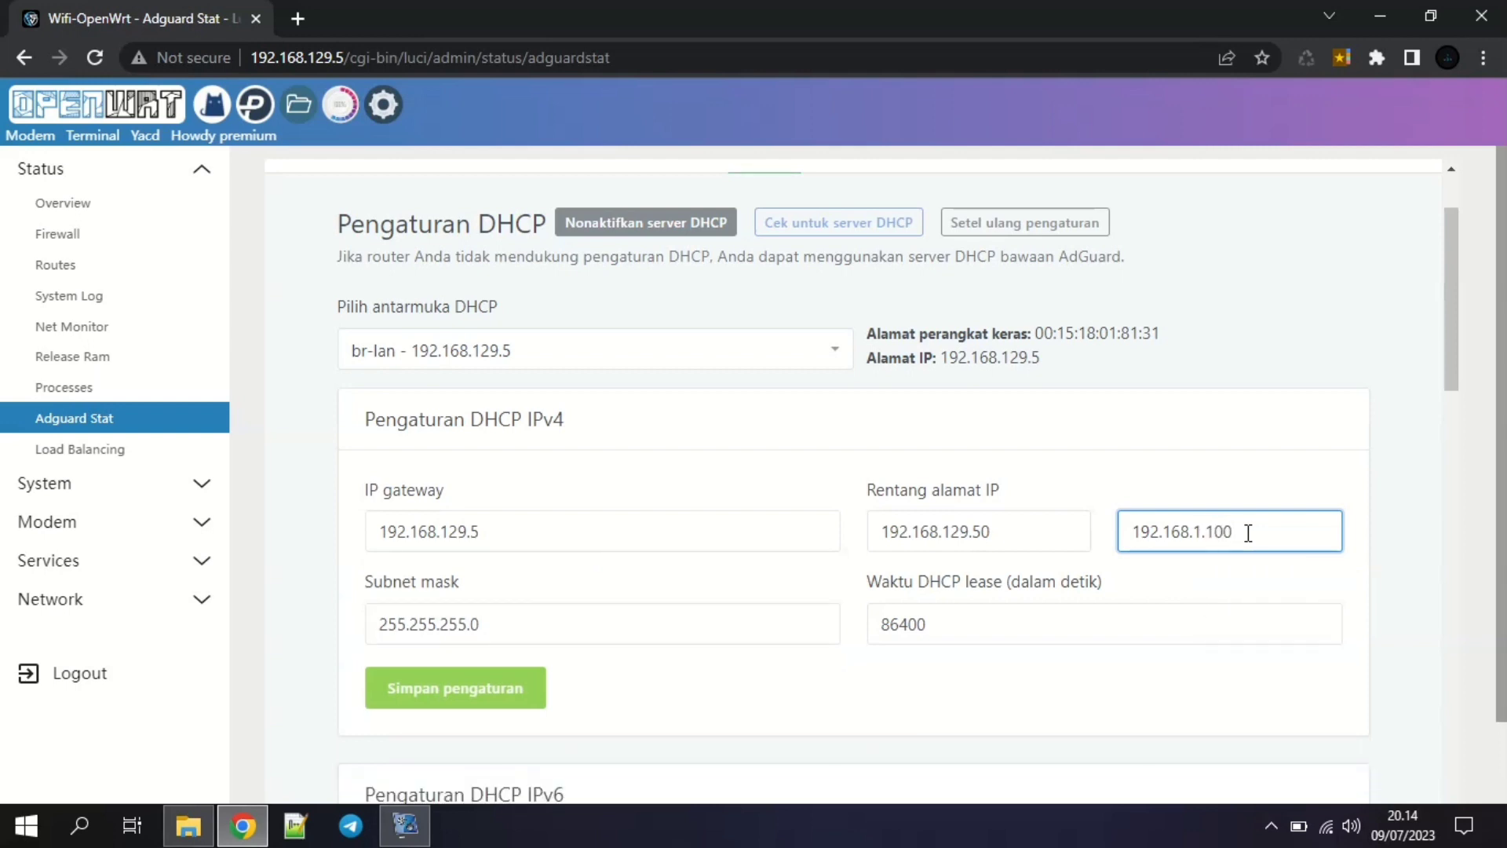
left_click(1202, 531)
type("29")
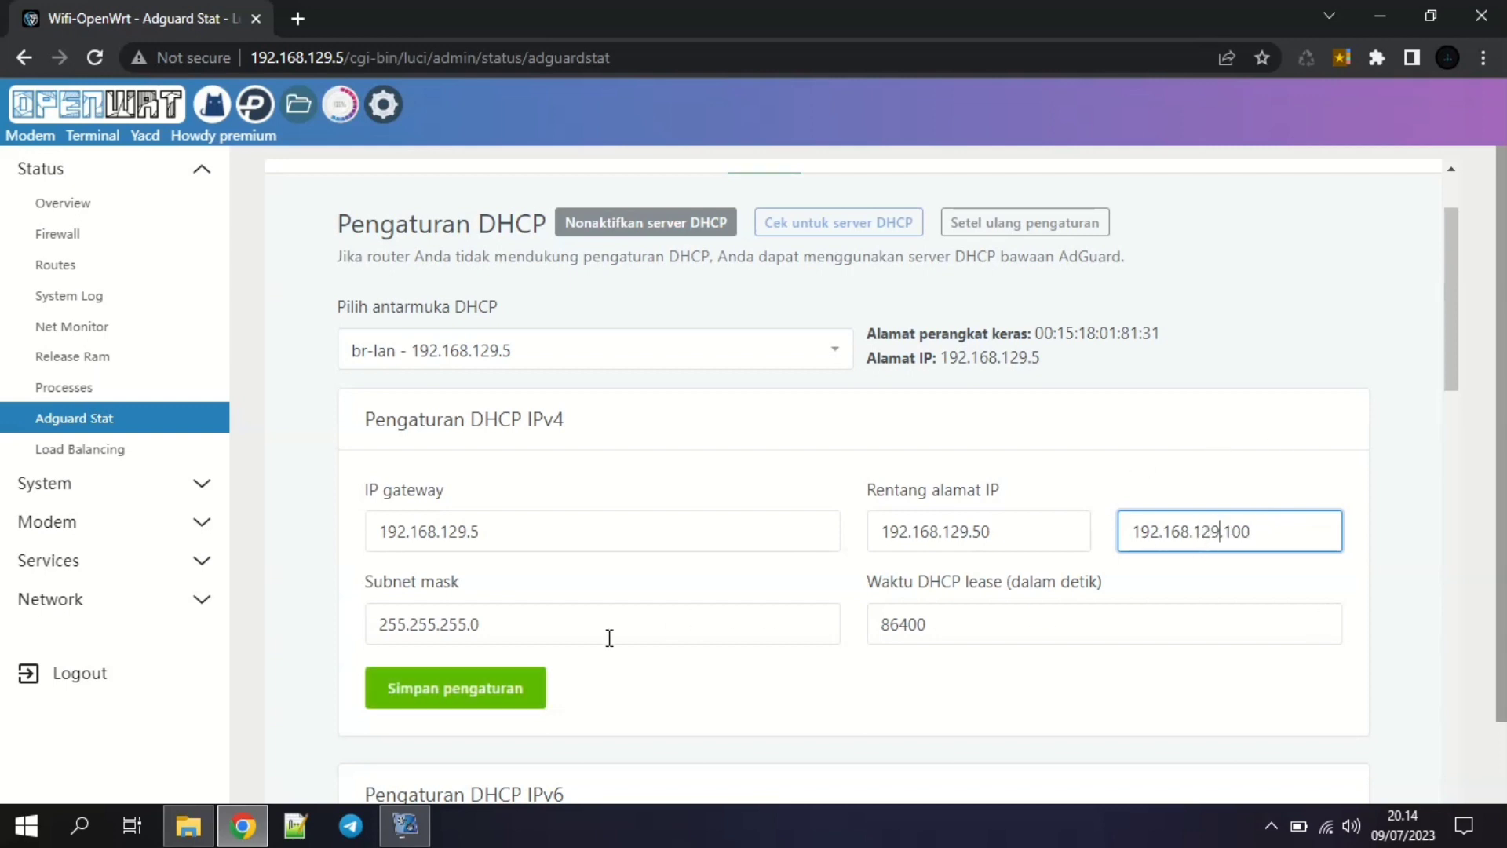
left_click(503, 696)
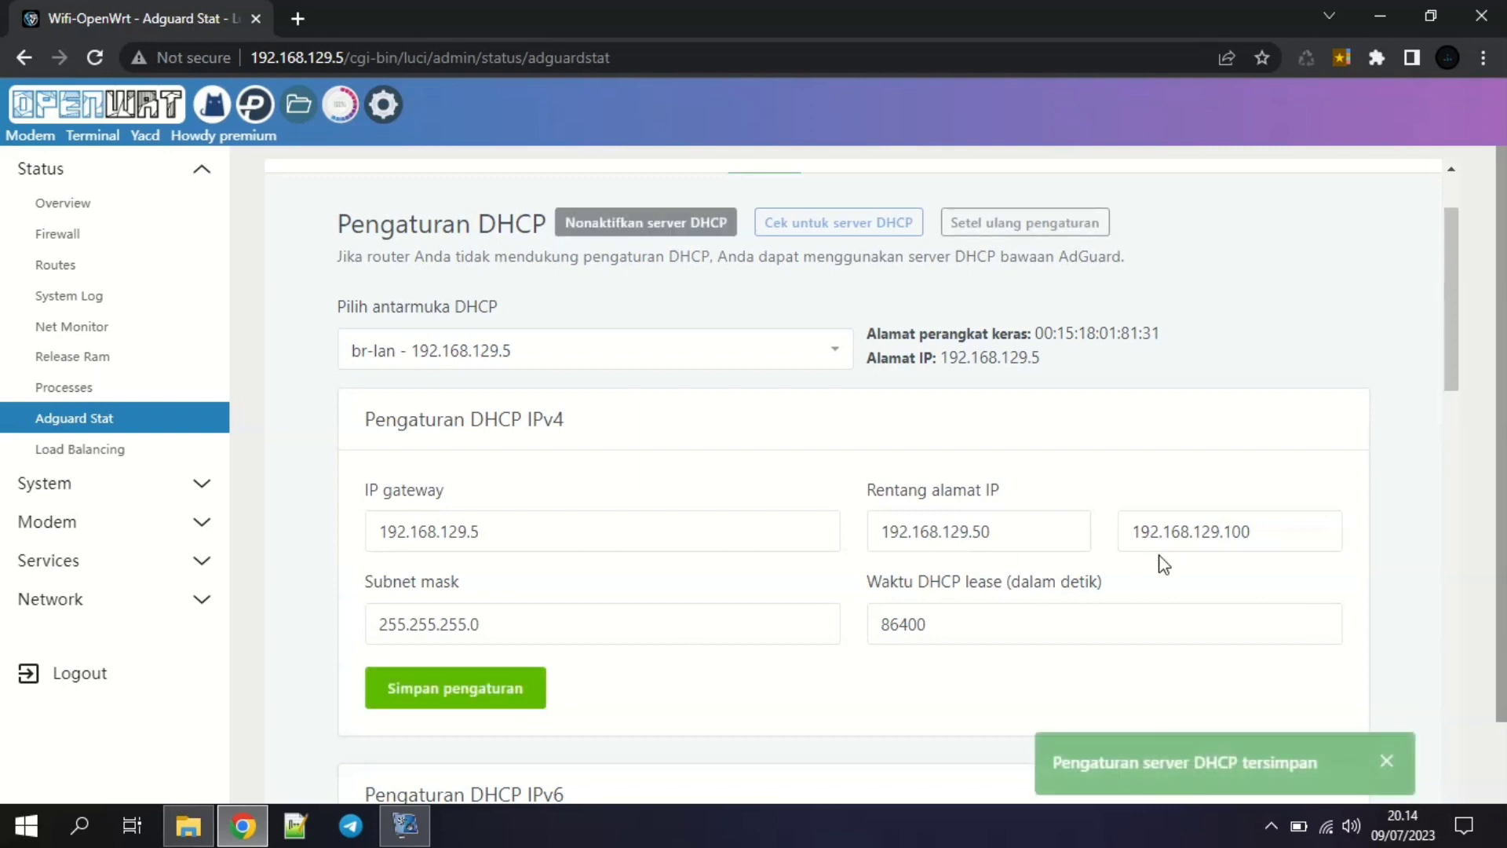
left_click(1386, 764)
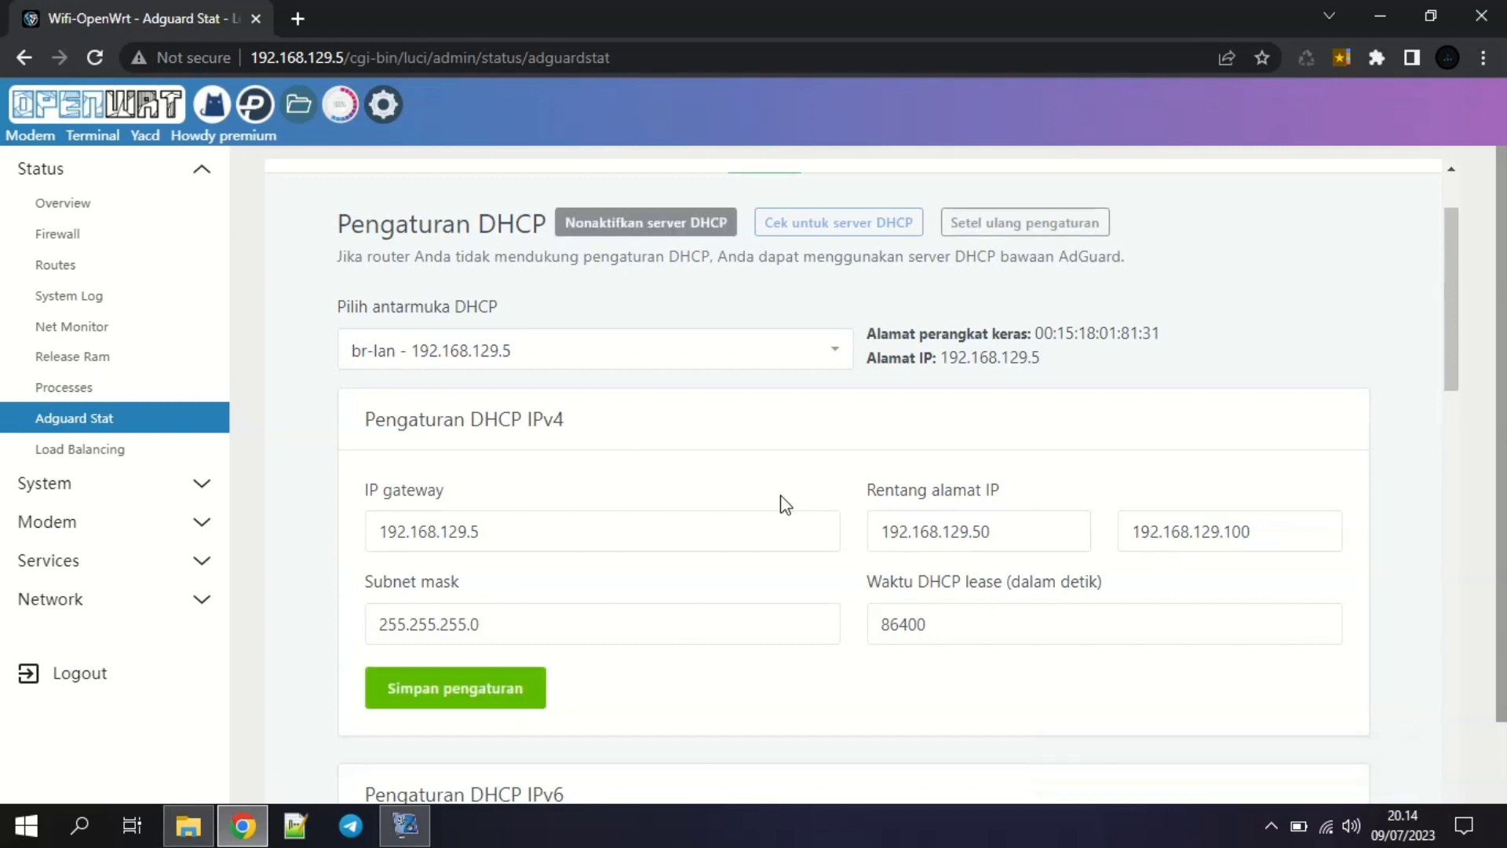
Open the AdGuard Home dashboard and review the general statistics and top clients.
scroll(338, 329, "up", 2)
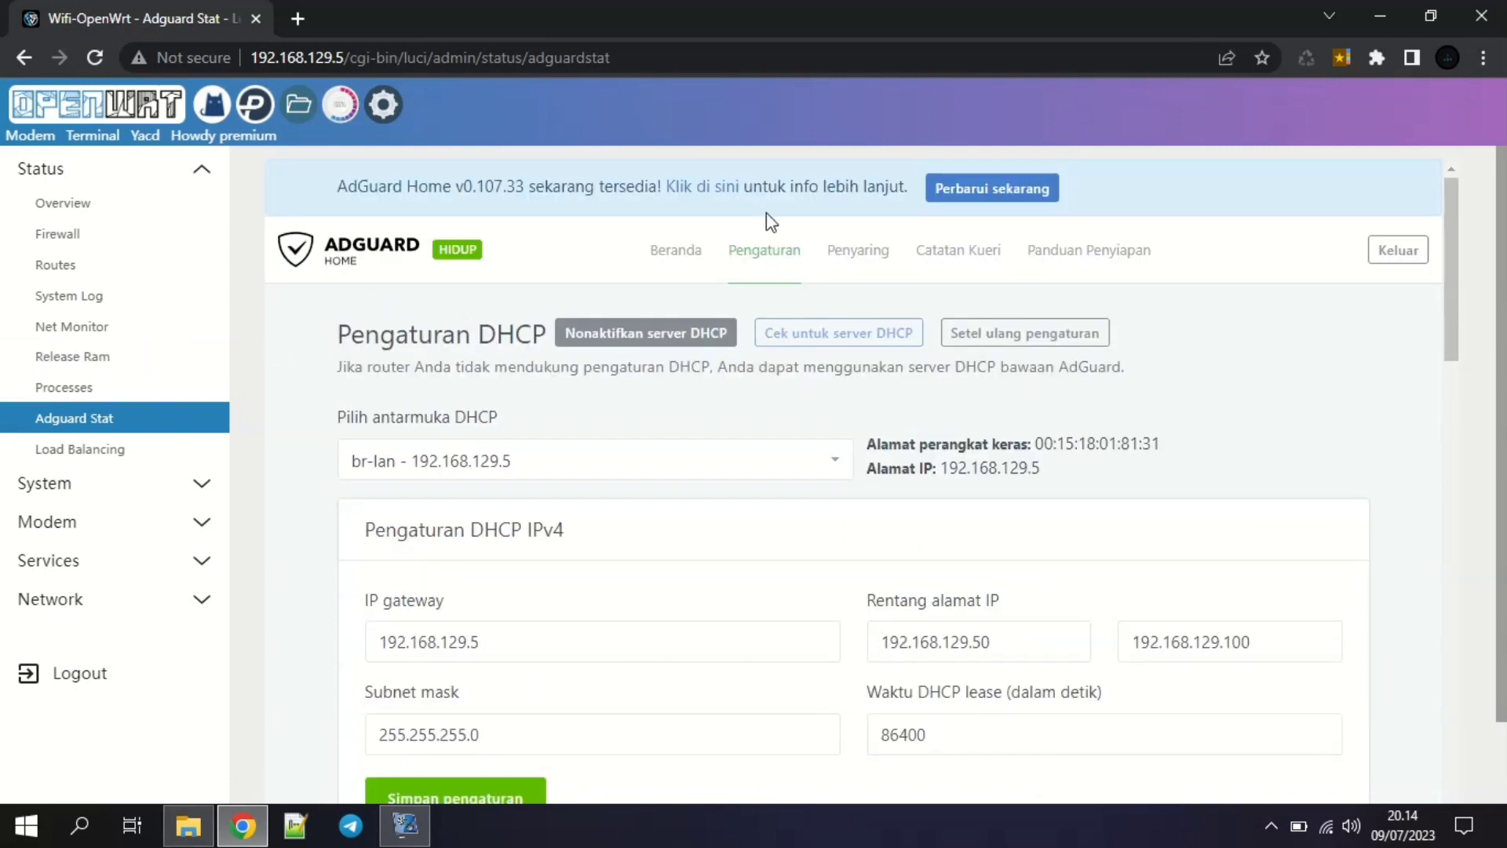
left_click(681, 256)
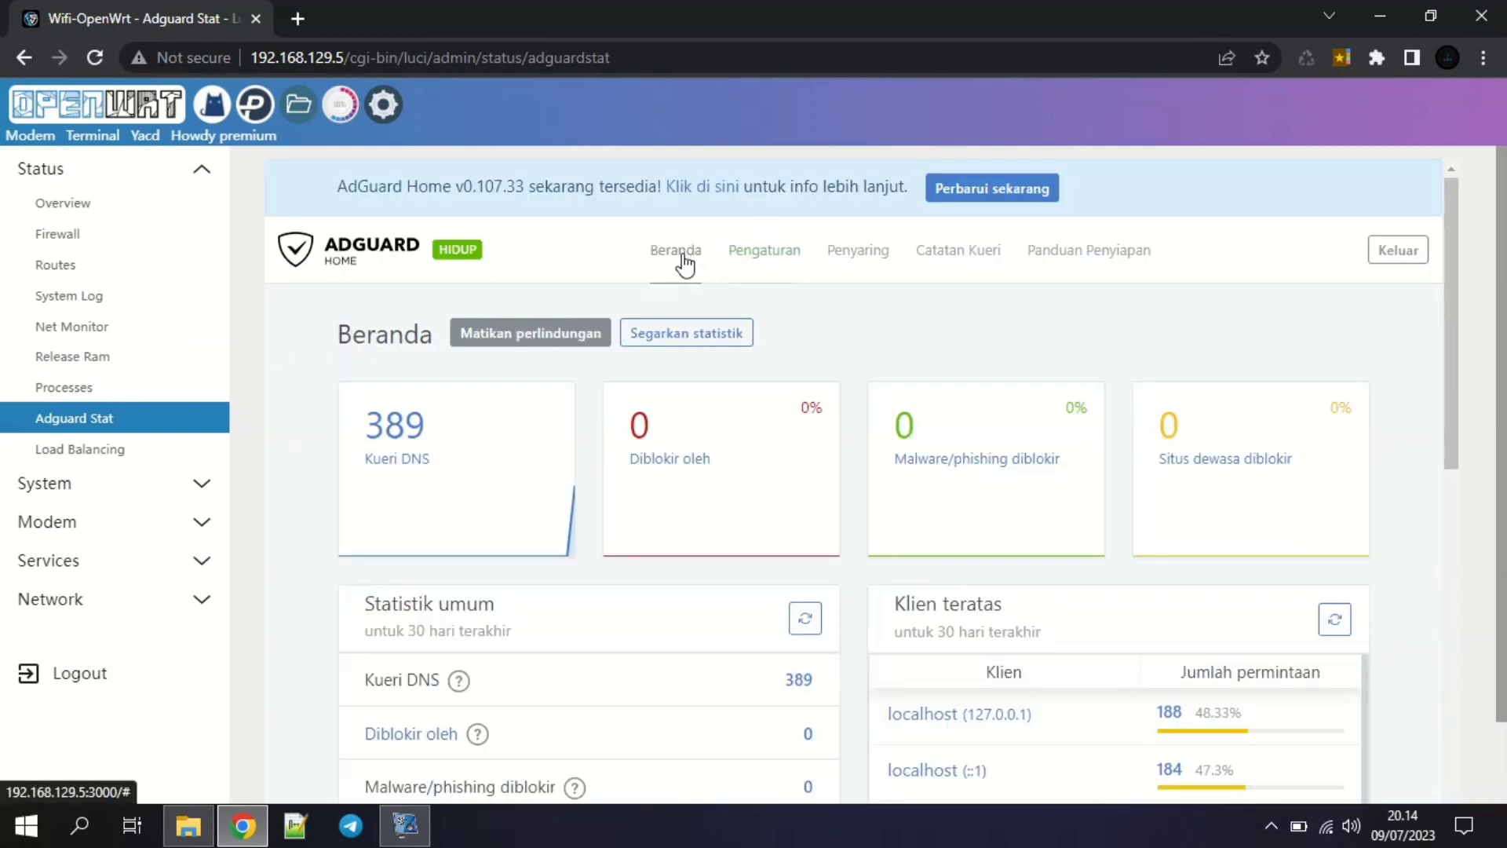
scroll(578, 493, "down", 3)
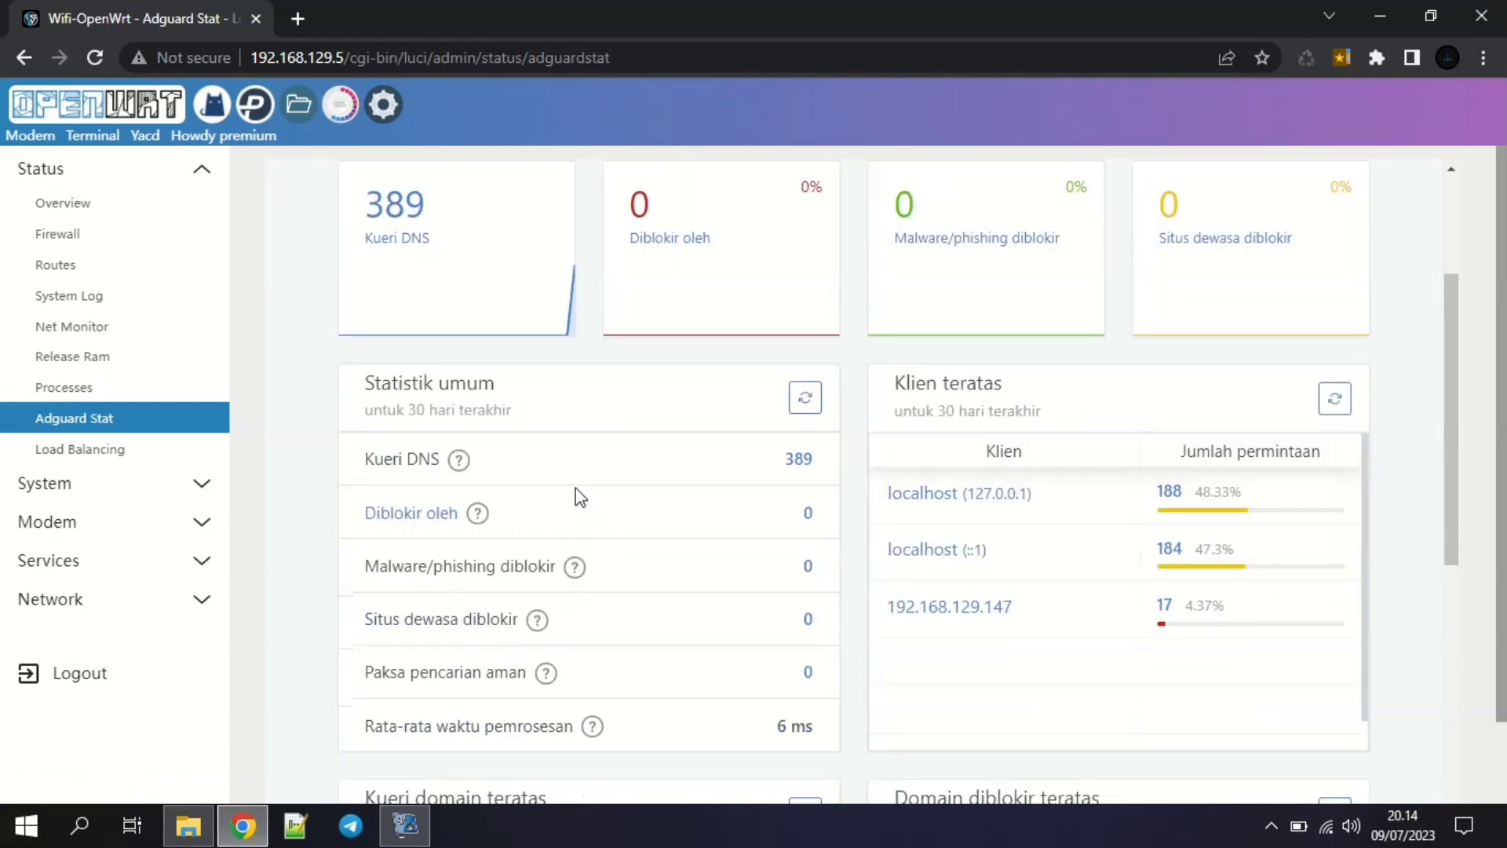
scroll(581, 491, "up", 3)
Start the bookmarked Ad Blocker Test in a new browser tab and open AdGuard Home's DNS blocklists while it runs.
left_click(298, 18)
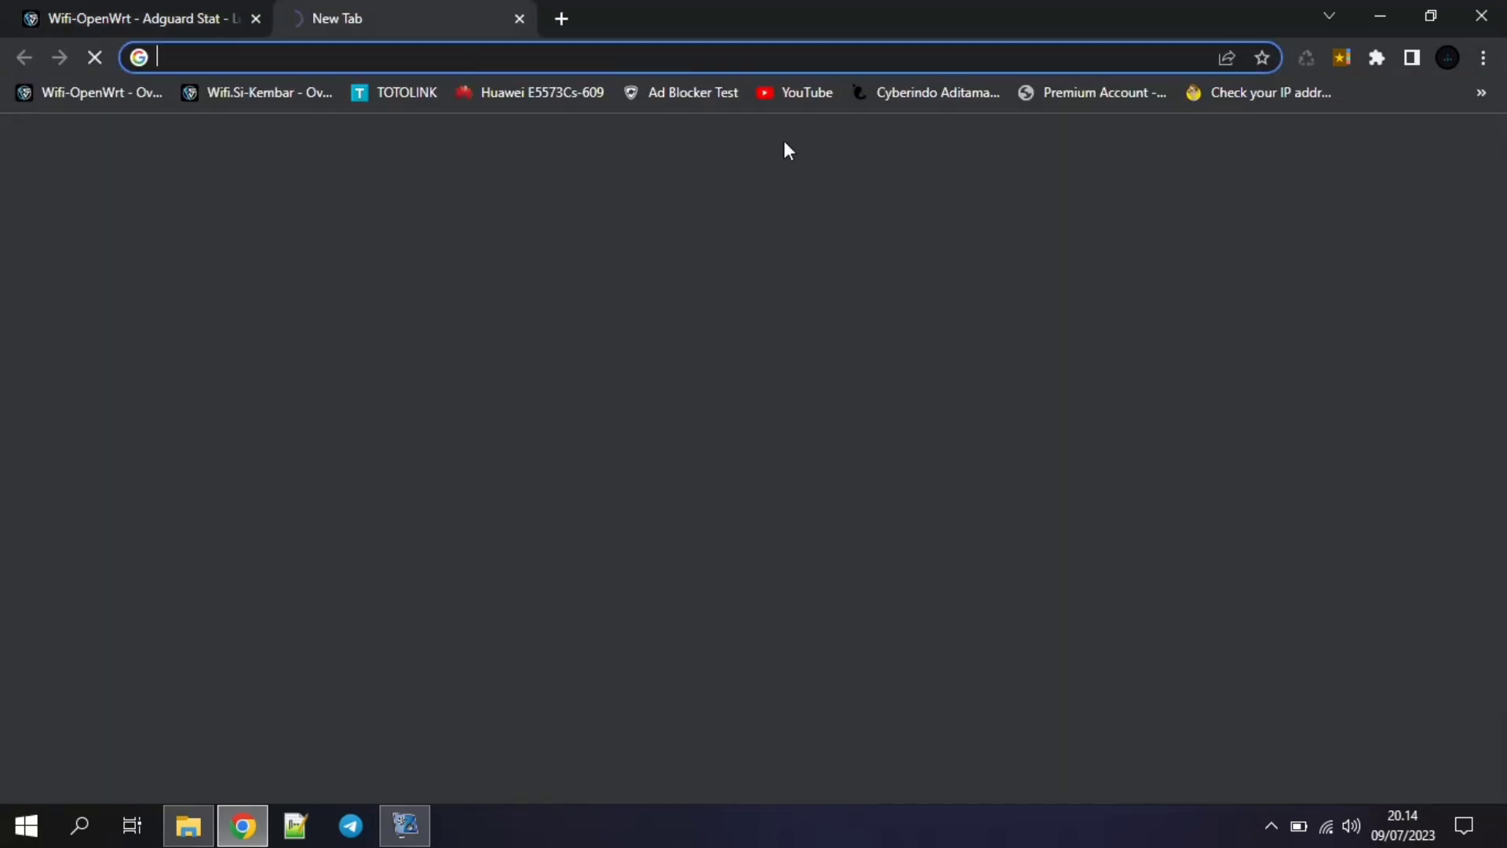
left_click(674, 92)
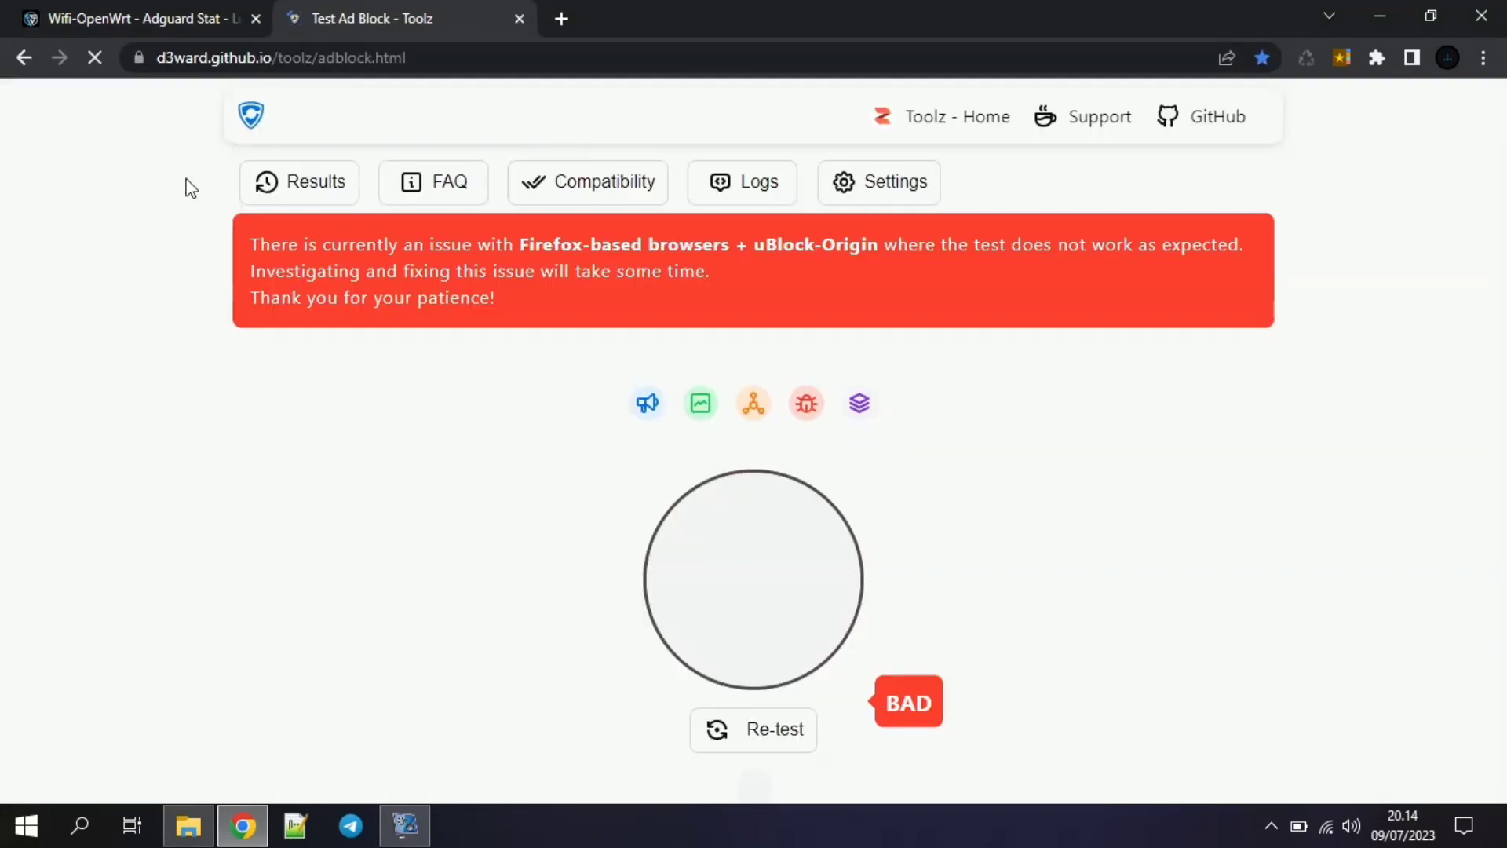
left_click(102, 14)
mouse_move(743, 267)
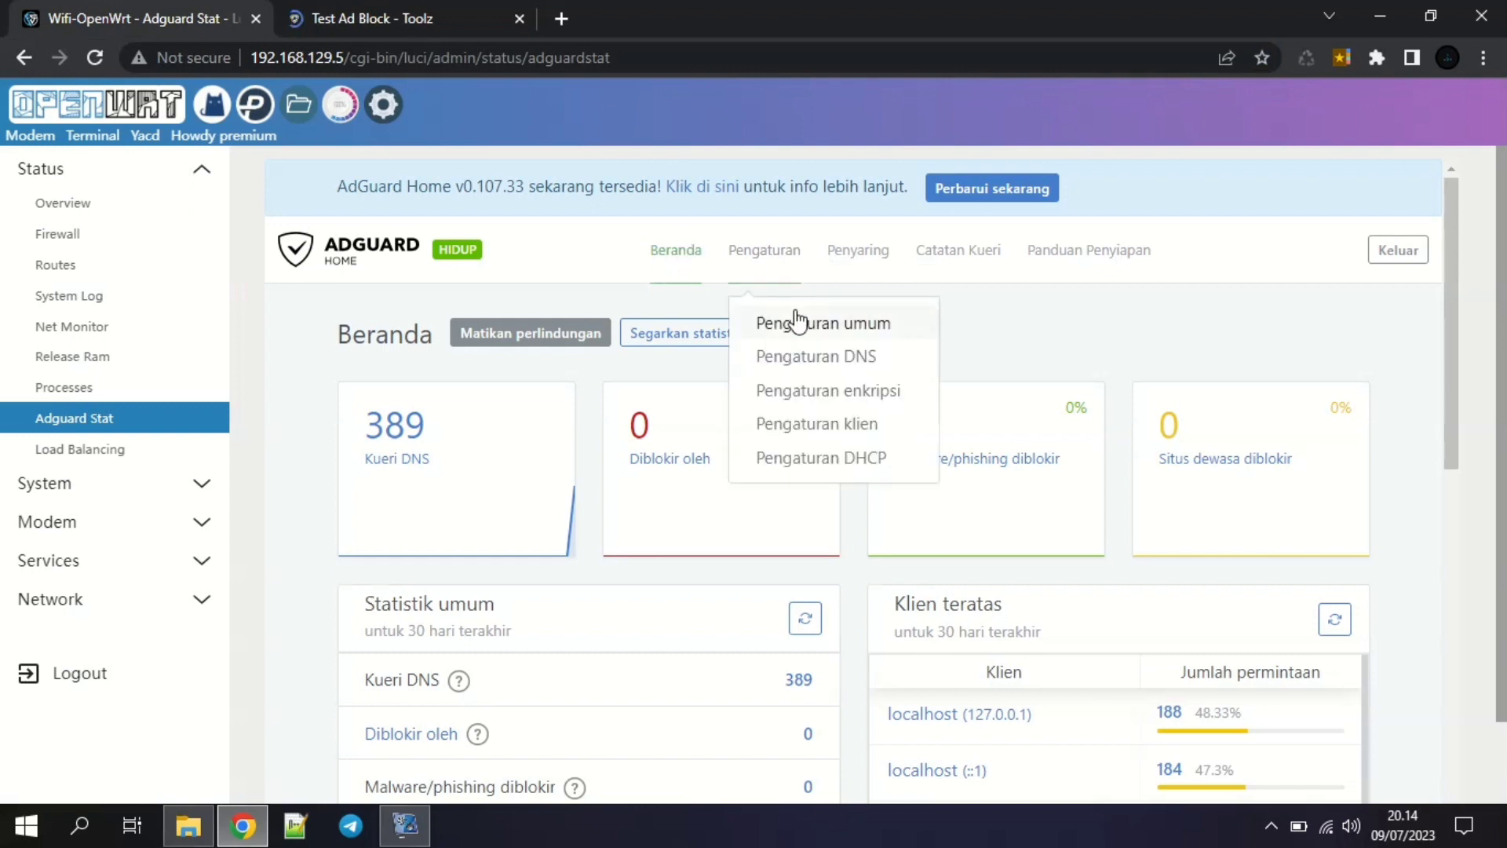
mouse_move(841, 268)
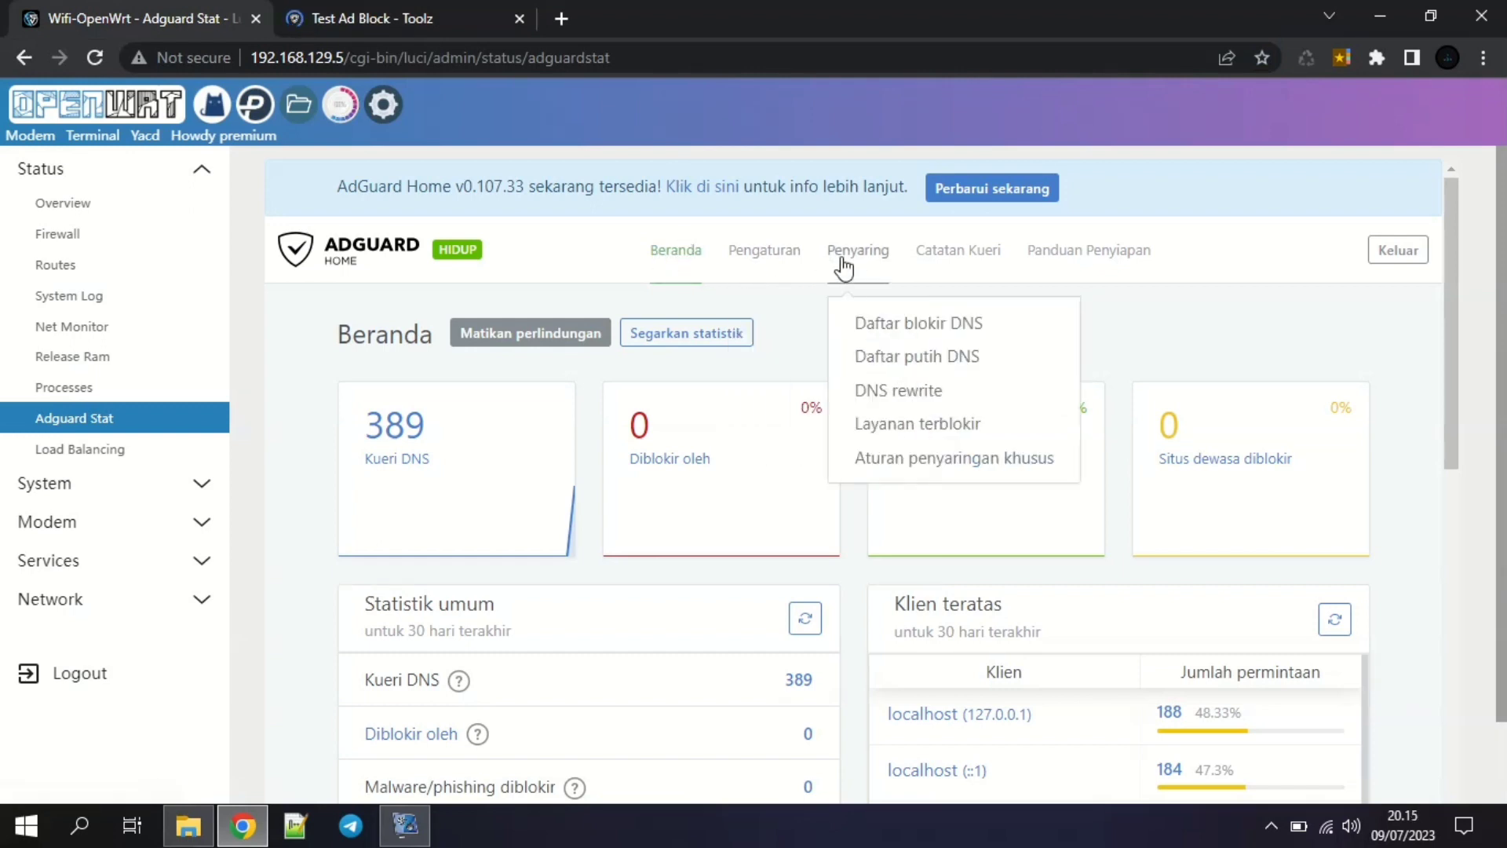
left_click(861, 321)
Examine the ad block test's score and per-domain results, and close the test page.
left_click(358, 17)
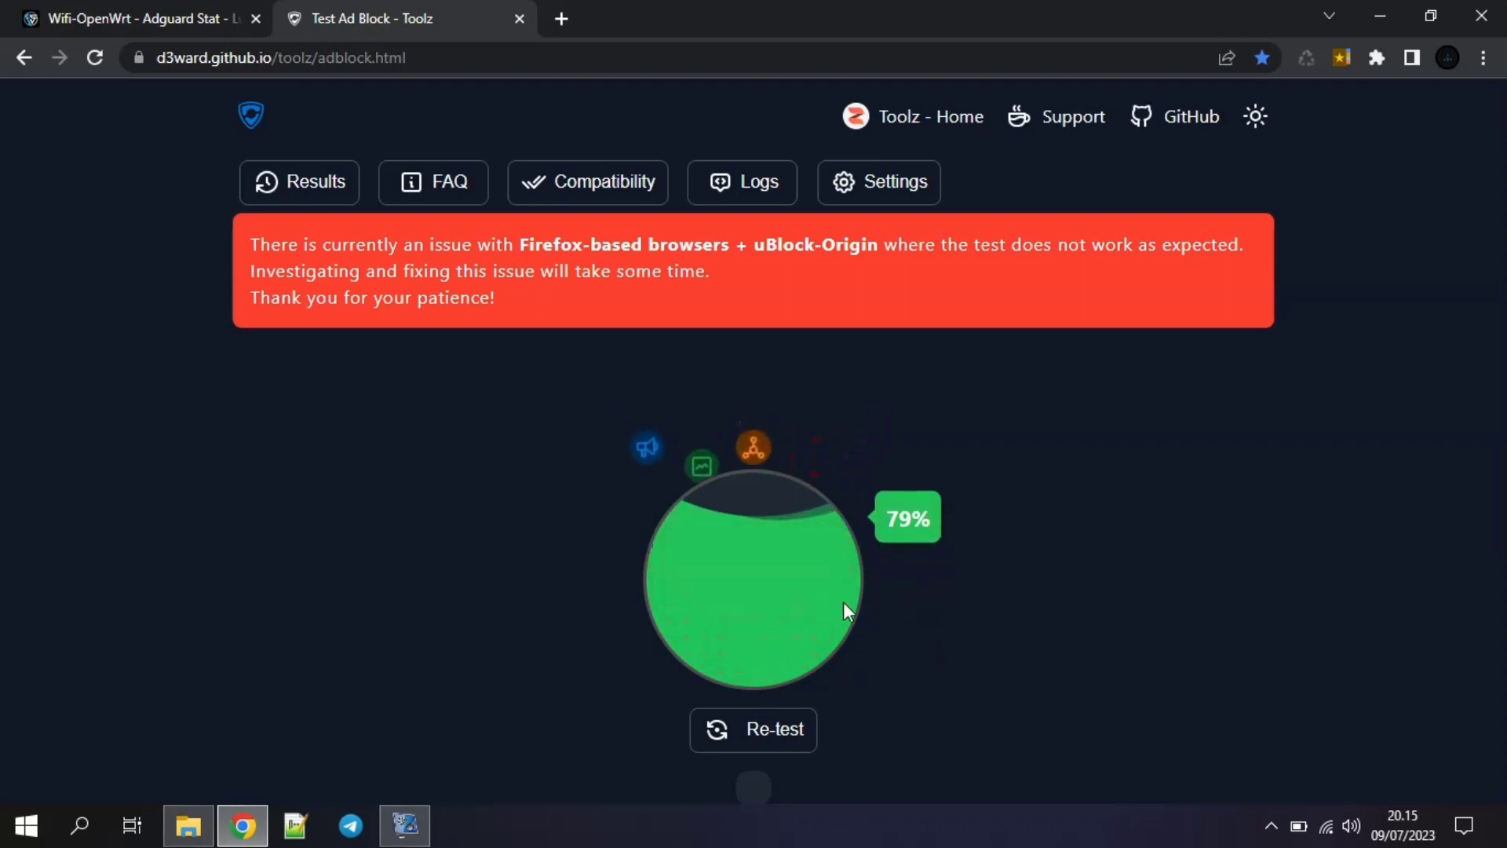
scroll(859, 582, "down", 15)
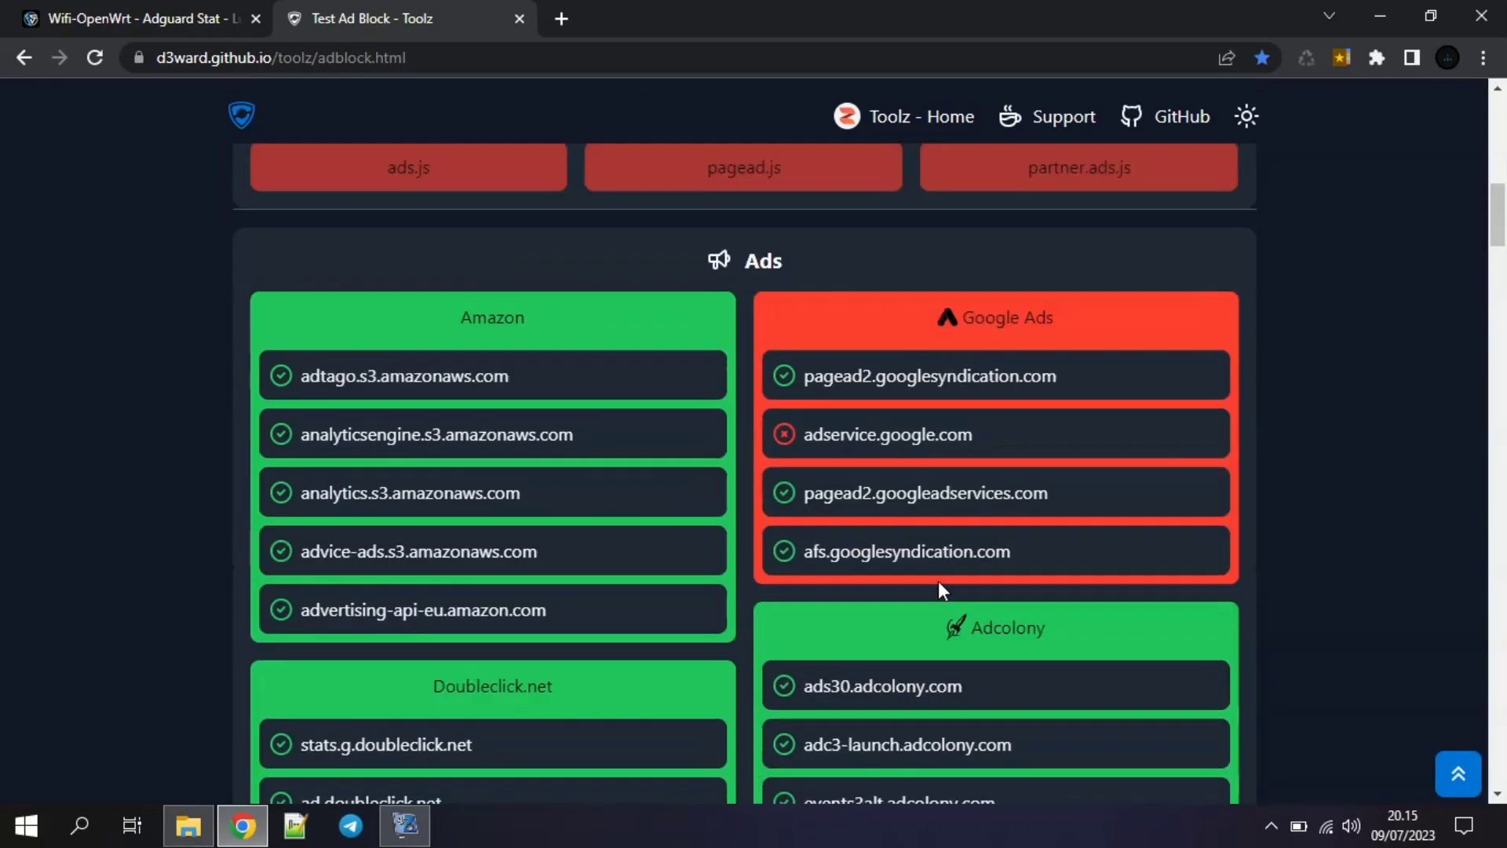
scroll(841, 603, "up", 15)
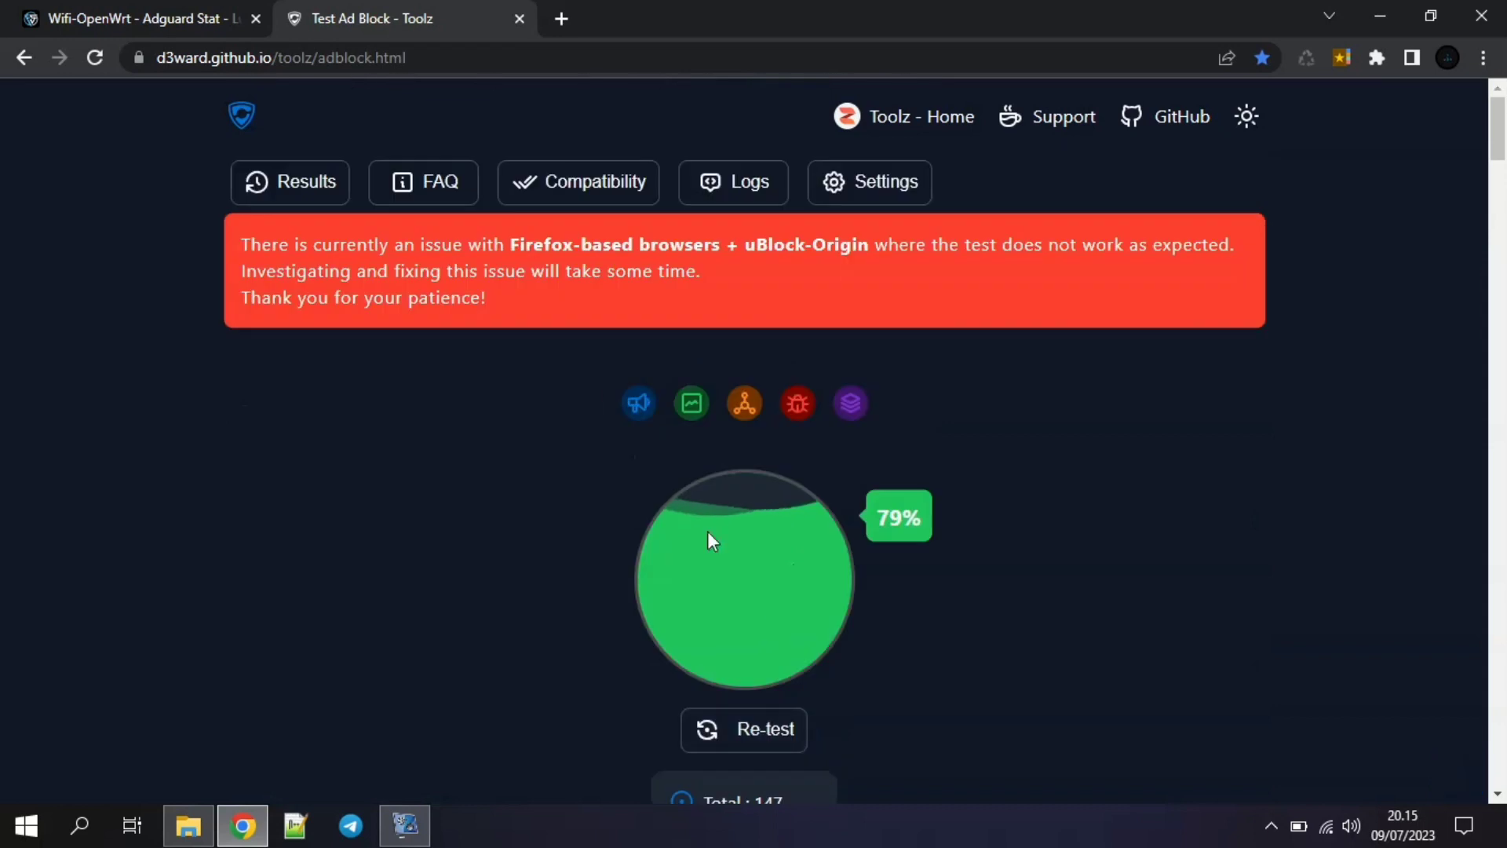
left_click(519, 18)
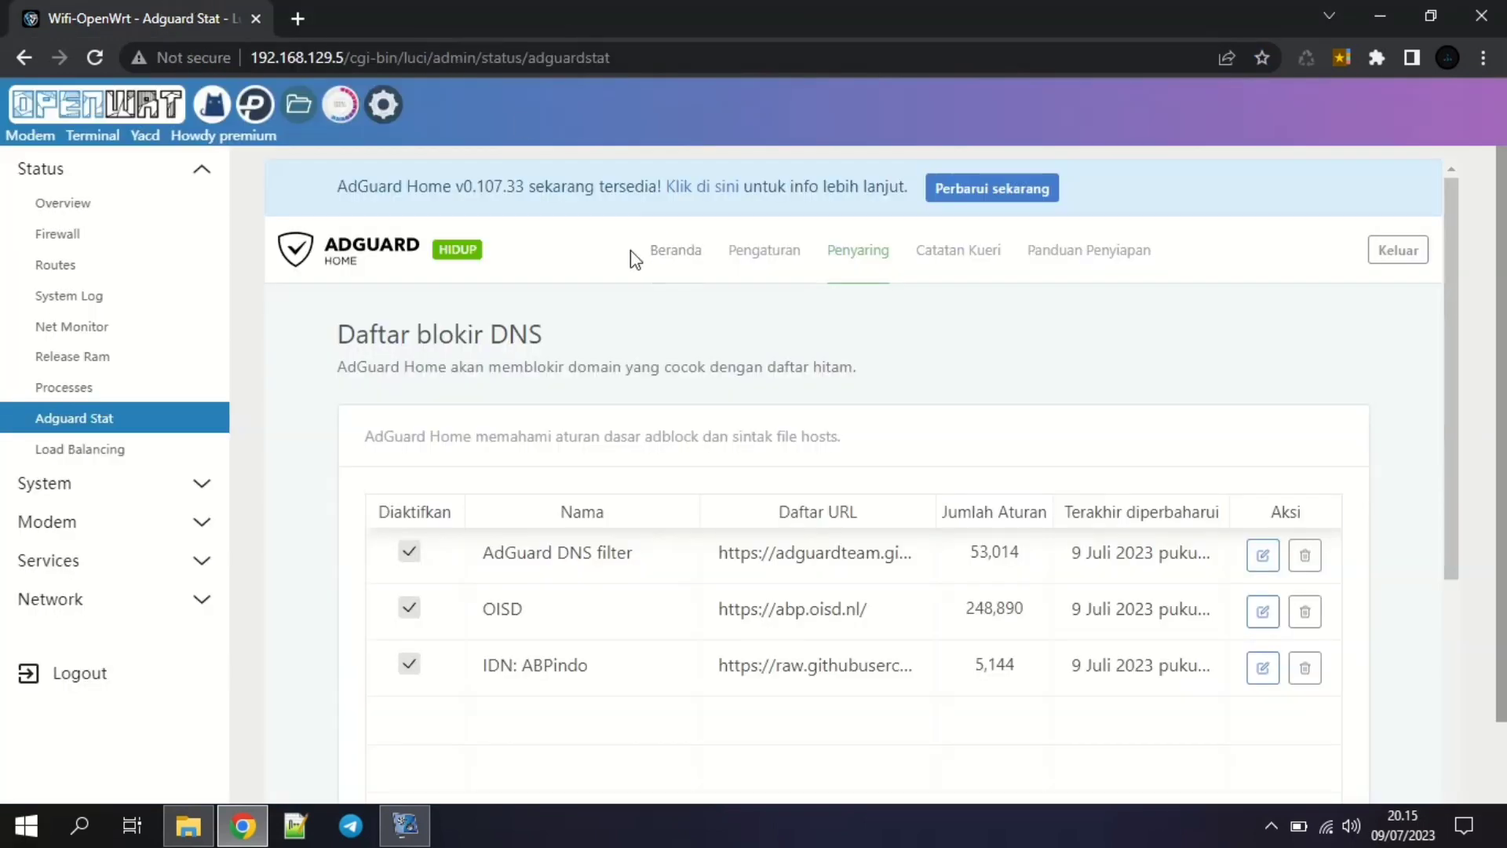
Delete the first upstream server in the DNS settings, keeping only the Google and Cloudflare dns-query servers, and apply the change.
left_click(780, 271)
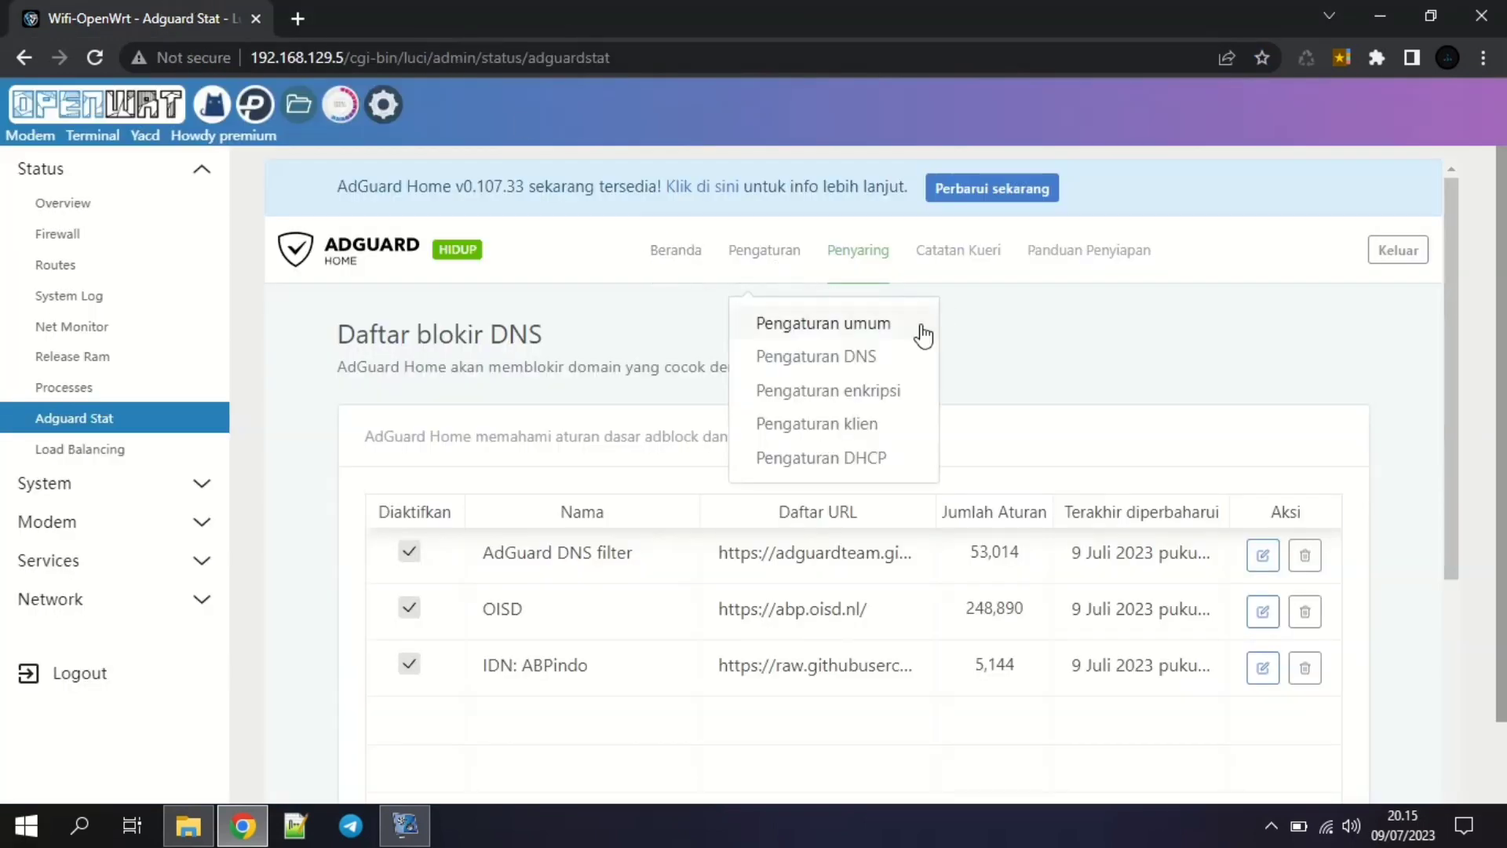
left_click(875, 359)
left_click_drag(777, 564, 325, 577)
key("BackSpace")
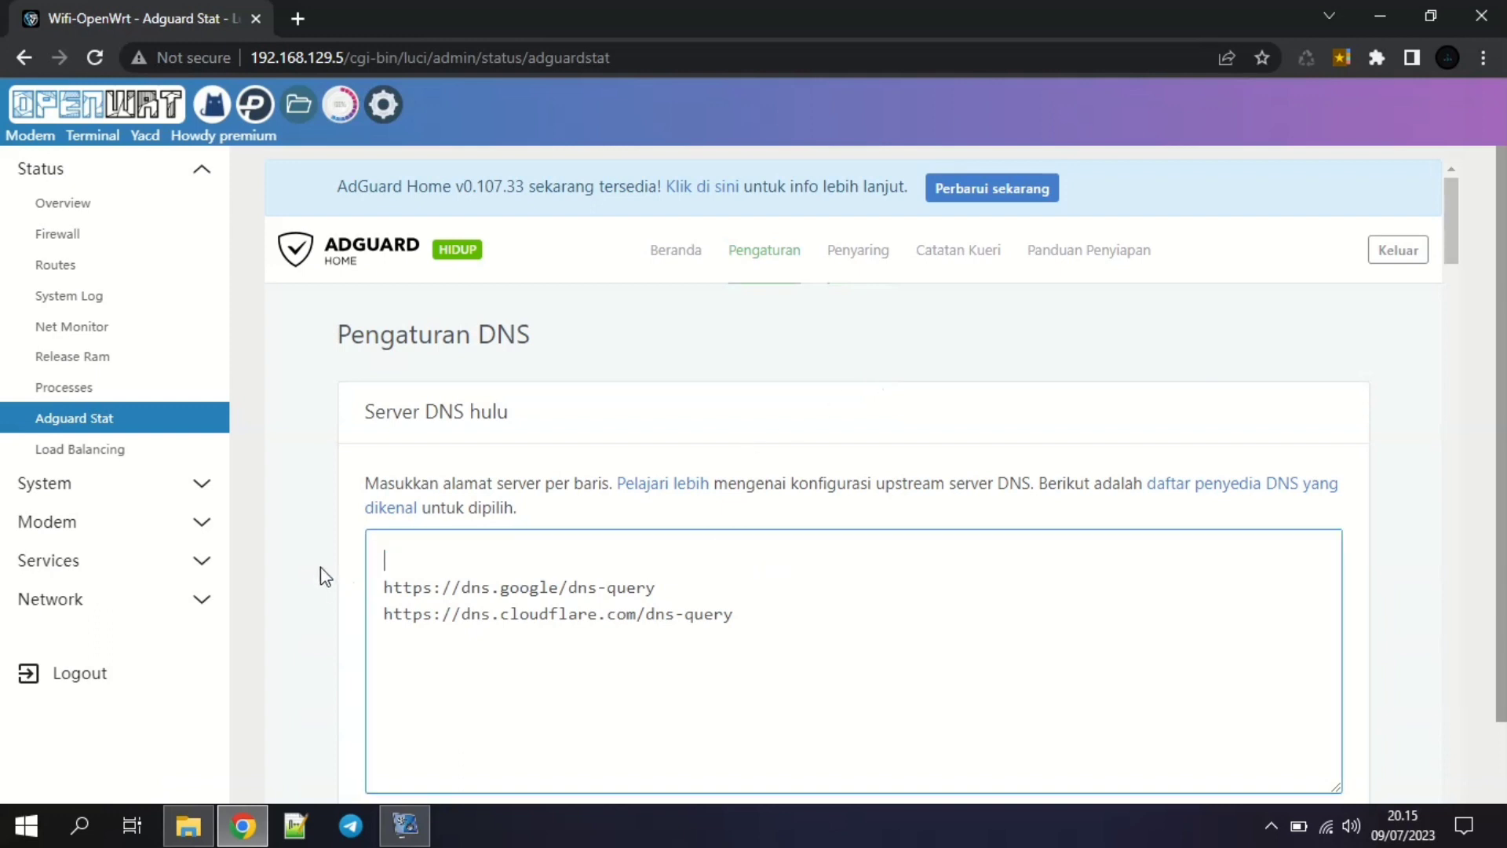
key("Delete")
scroll(482, 474, "down", 5)
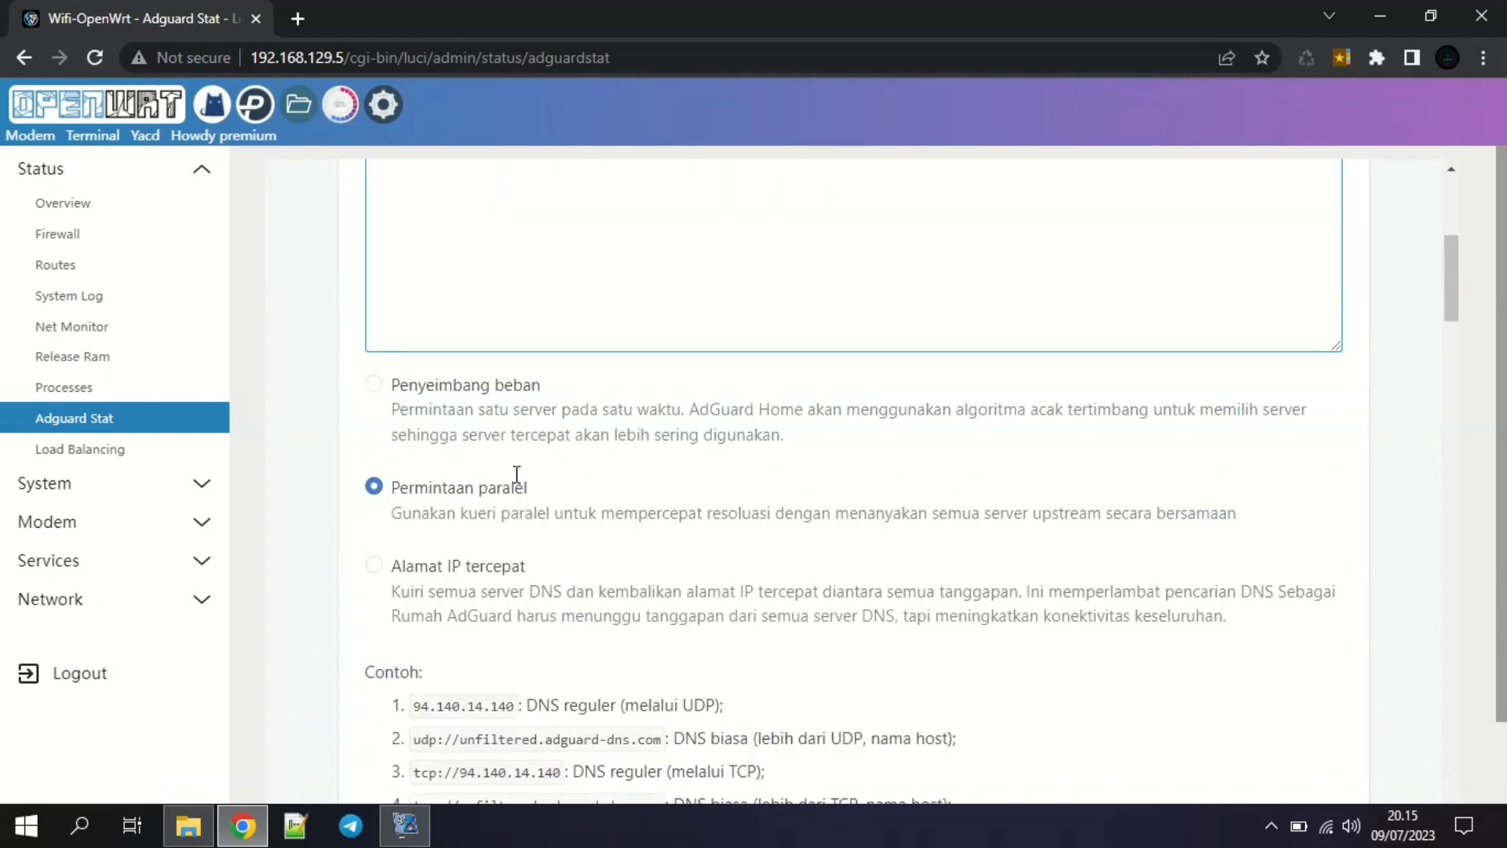
scroll(392, 487, "down", 6)
scroll(403, 496, "down", 6)
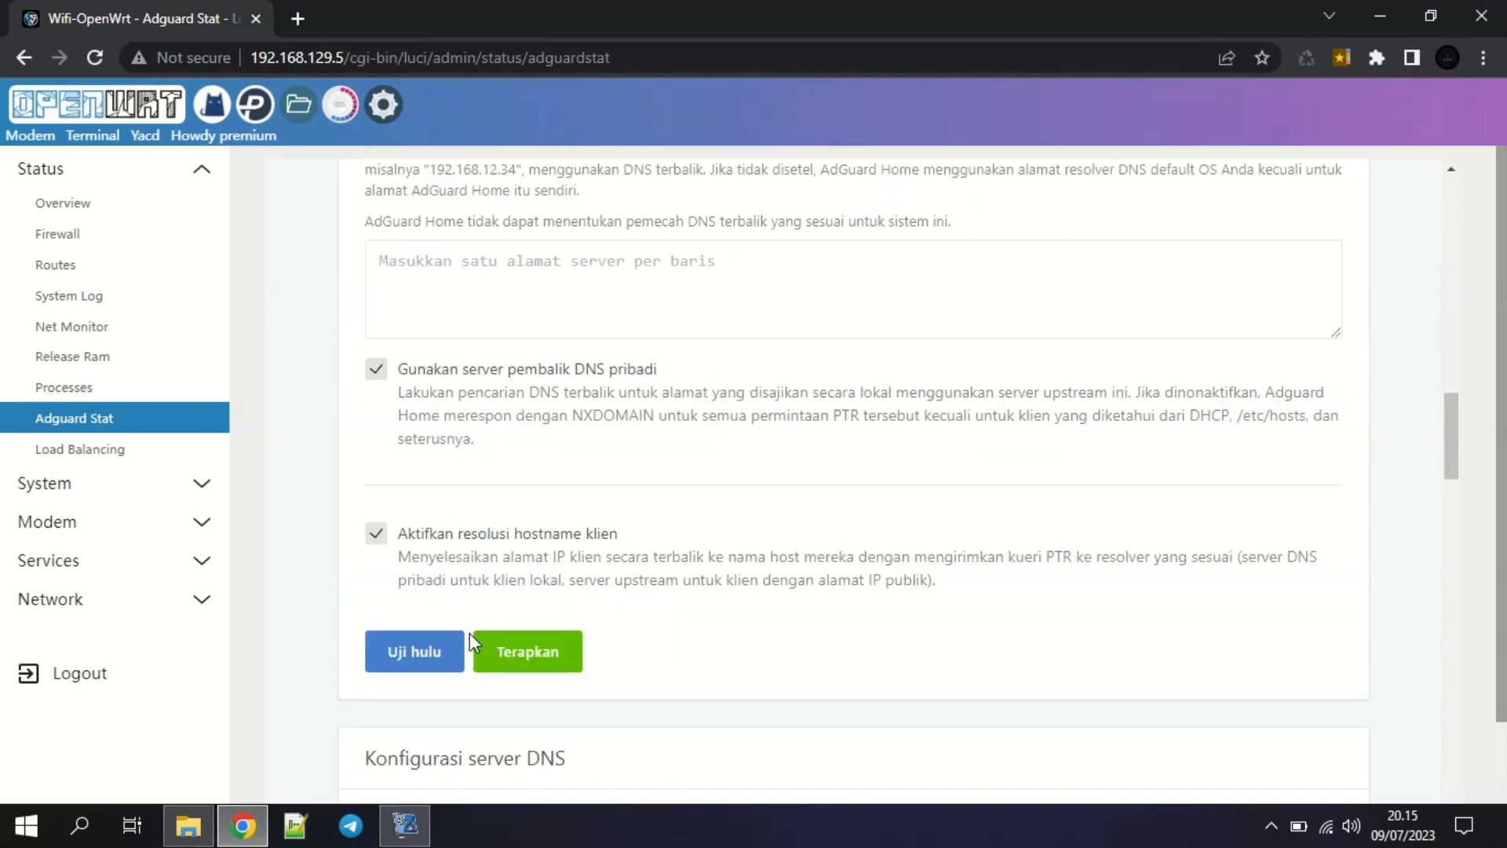
left_click(506, 658)
scroll(428, 431, "up", 15)
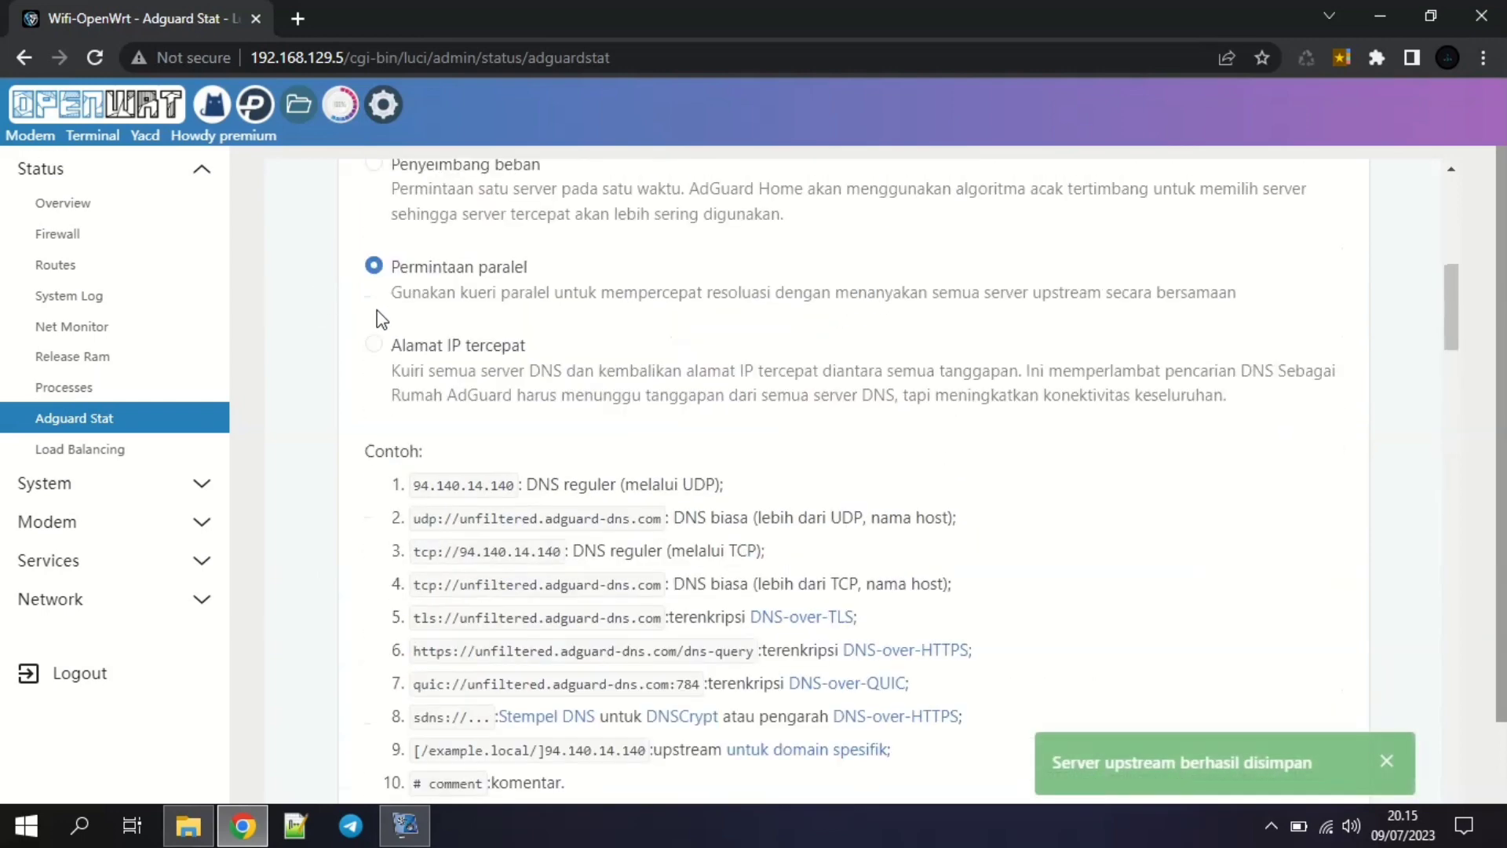
Return to the DNS blocklists and try to update AdGuard Home automatically to v0.107.33, dismissing the notifications.
mouse_move(855, 274)
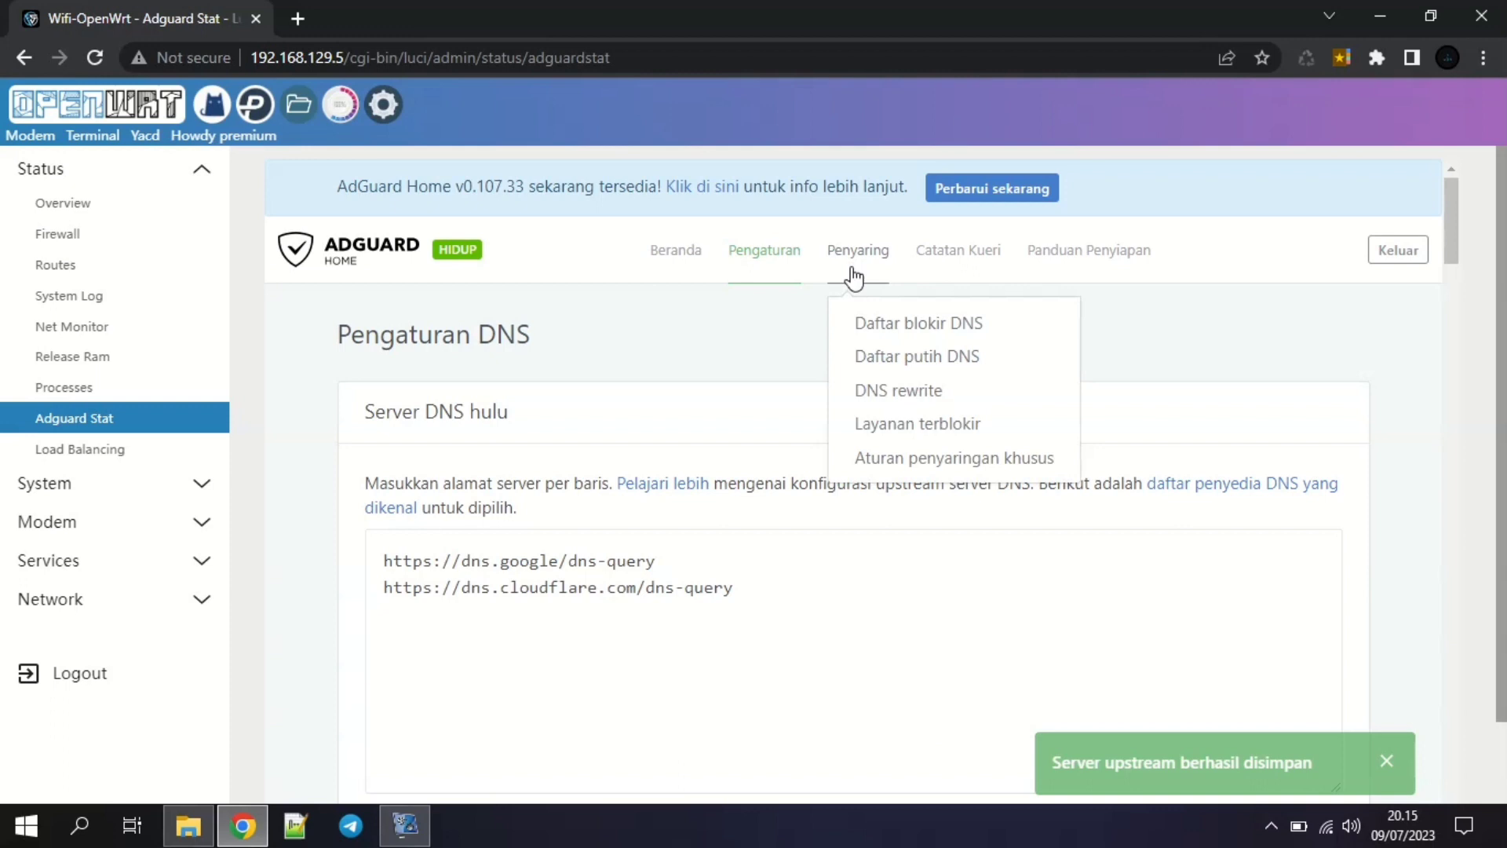
left_click(871, 326)
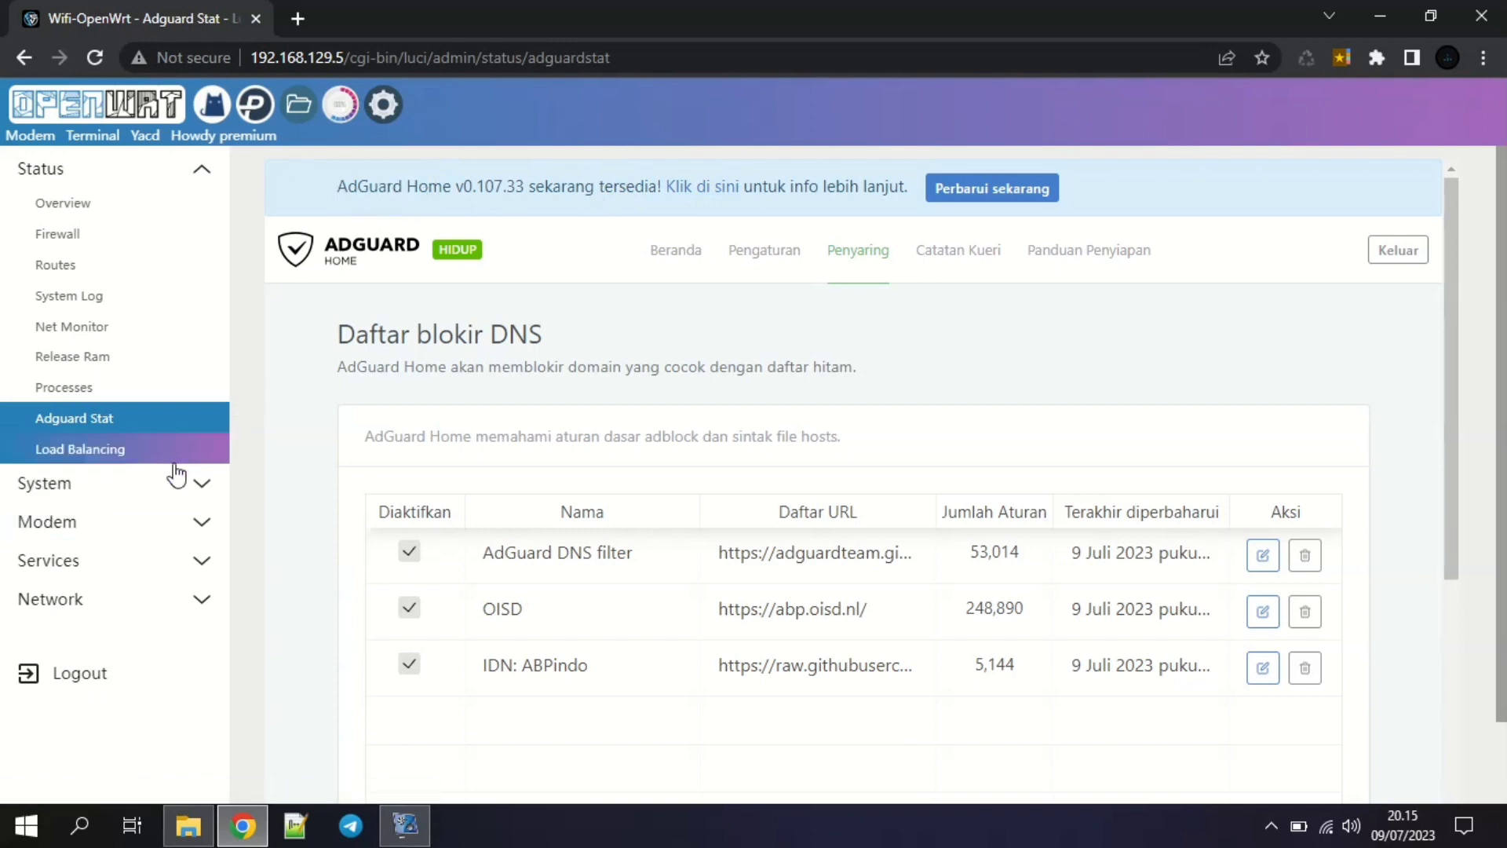
left_click(954, 194)
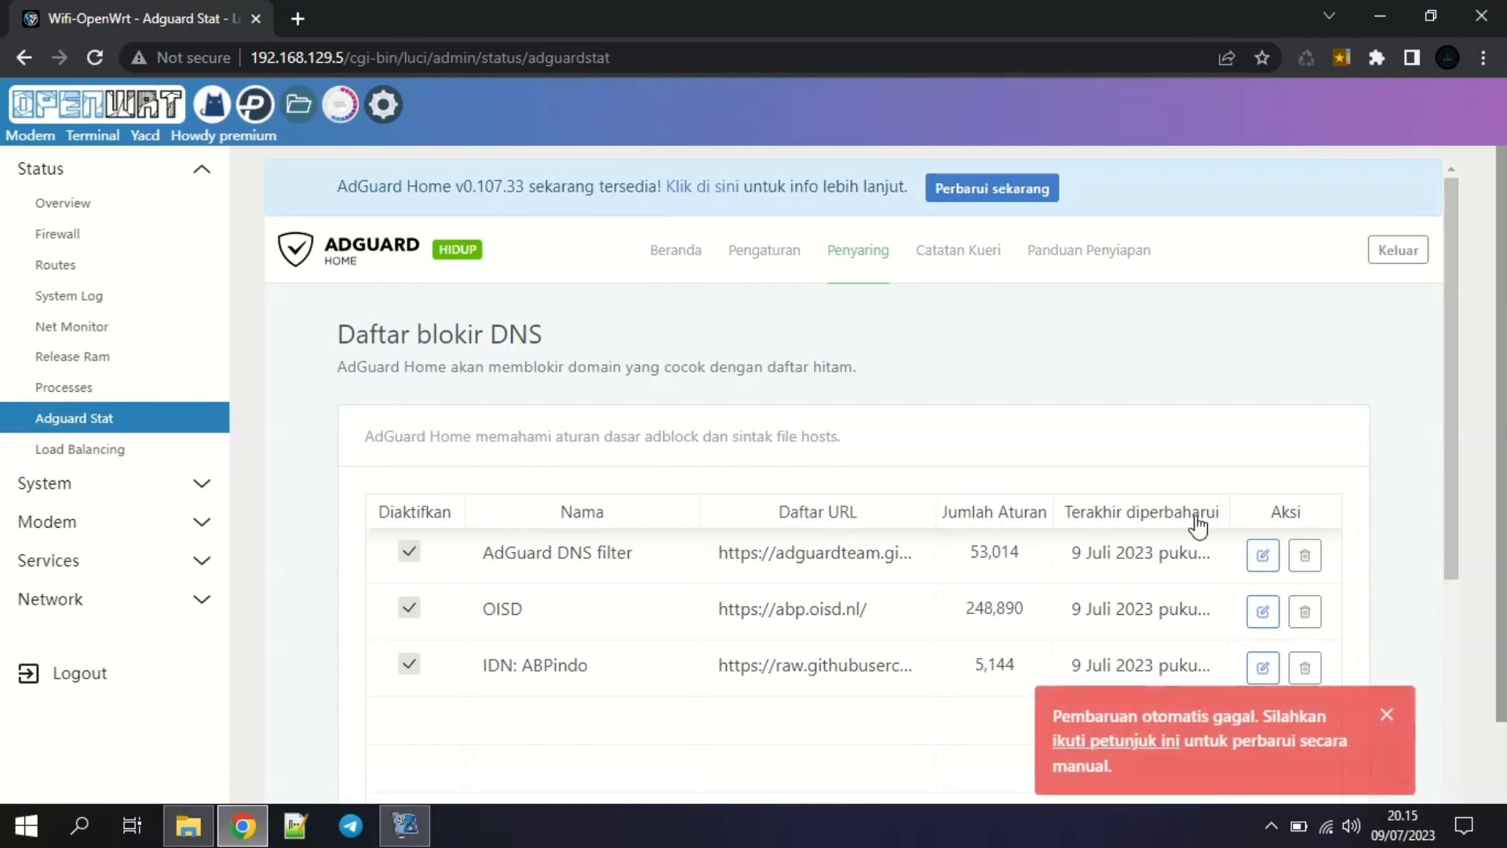
left_click(992, 190)
left_click(1386, 714)
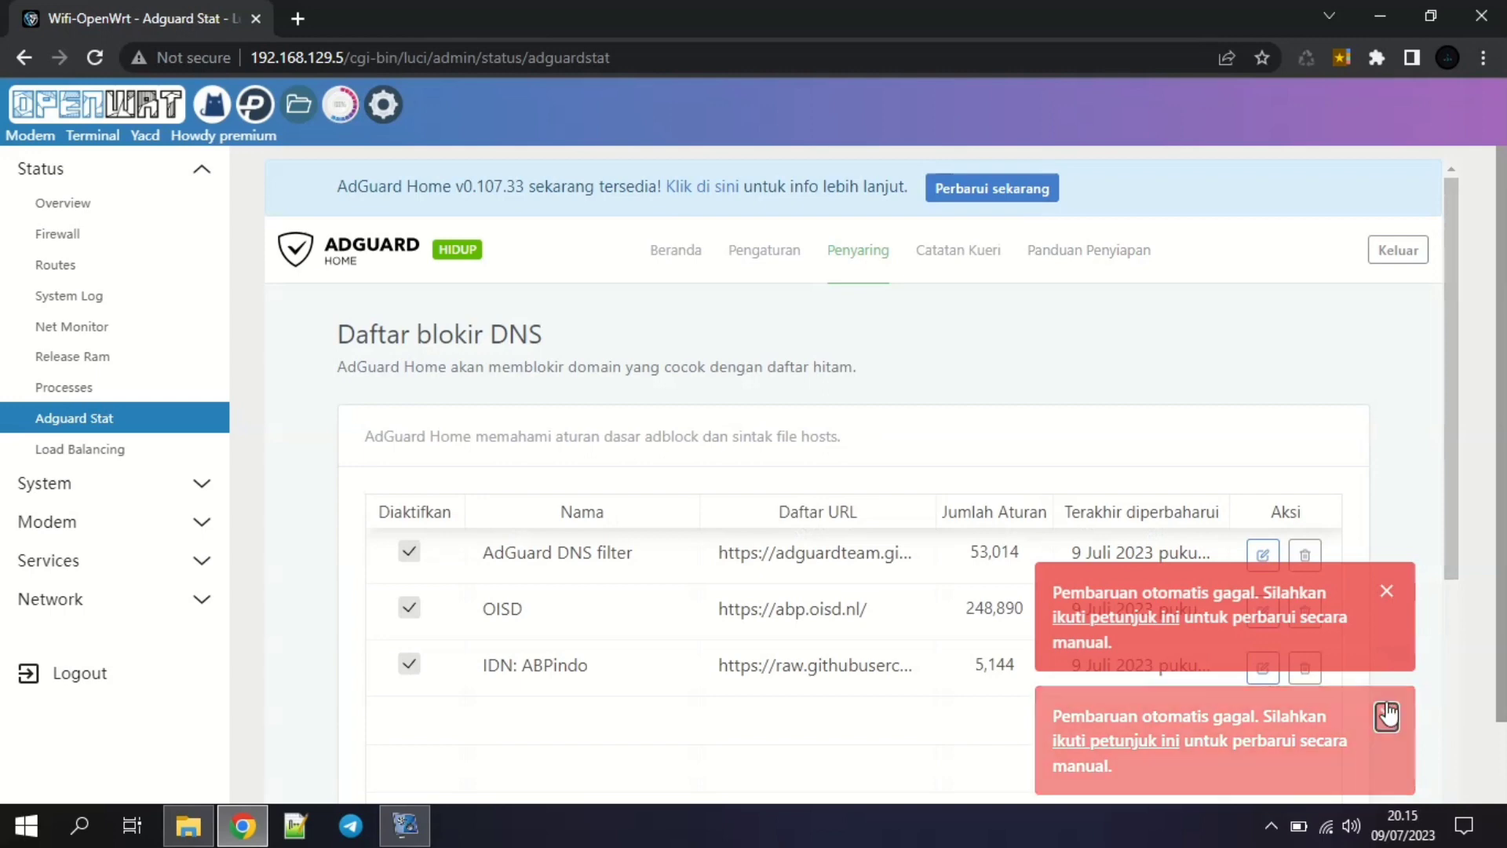
left_click(1387, 708)
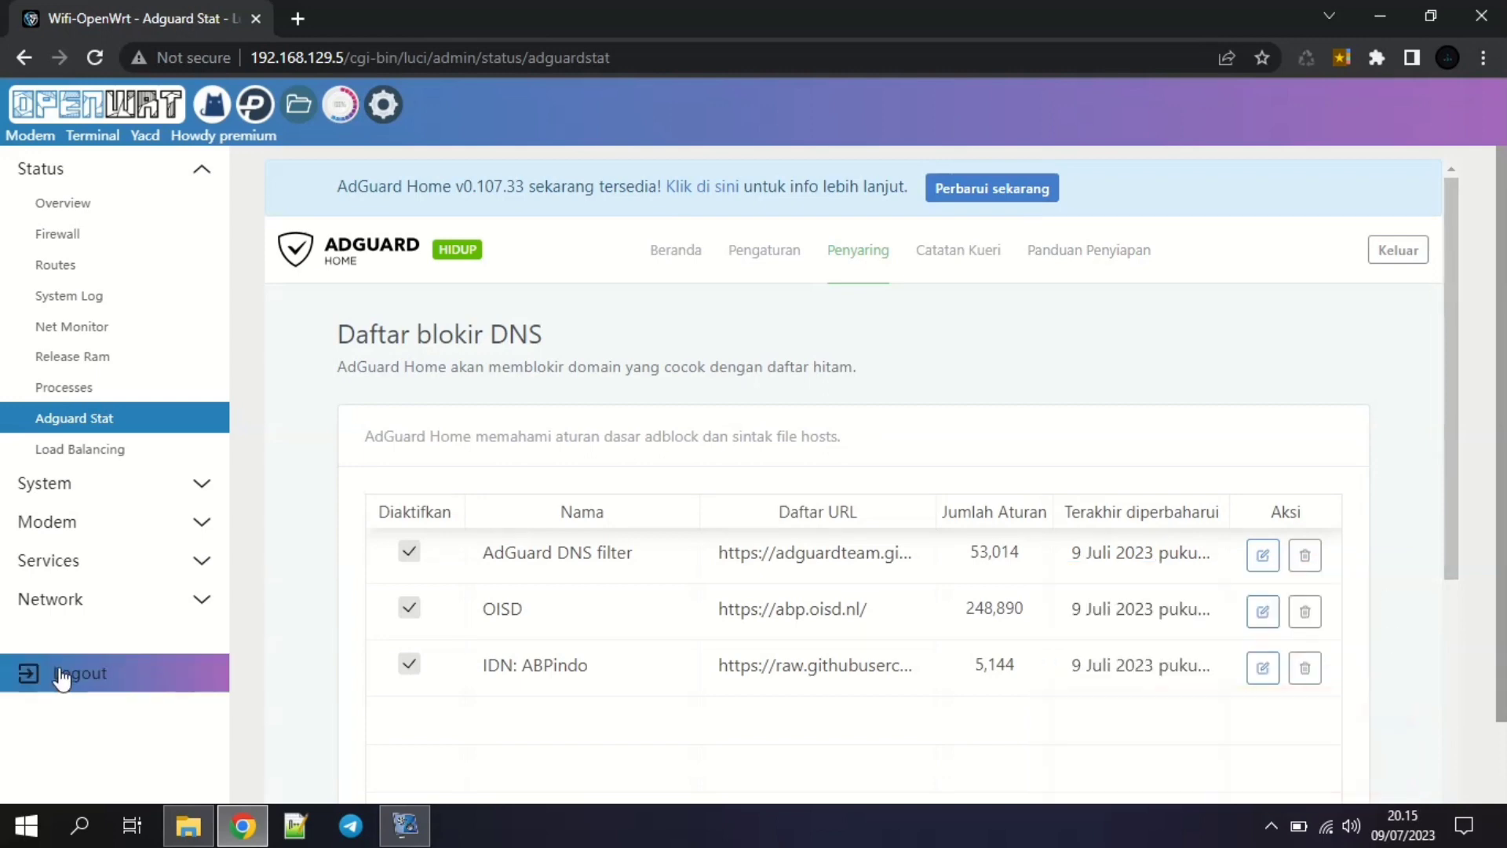
Update the AdGuard Home core to v0.107.33 from the router's AdGuard Home service settings and follow the update log.
left_click(74, 560)
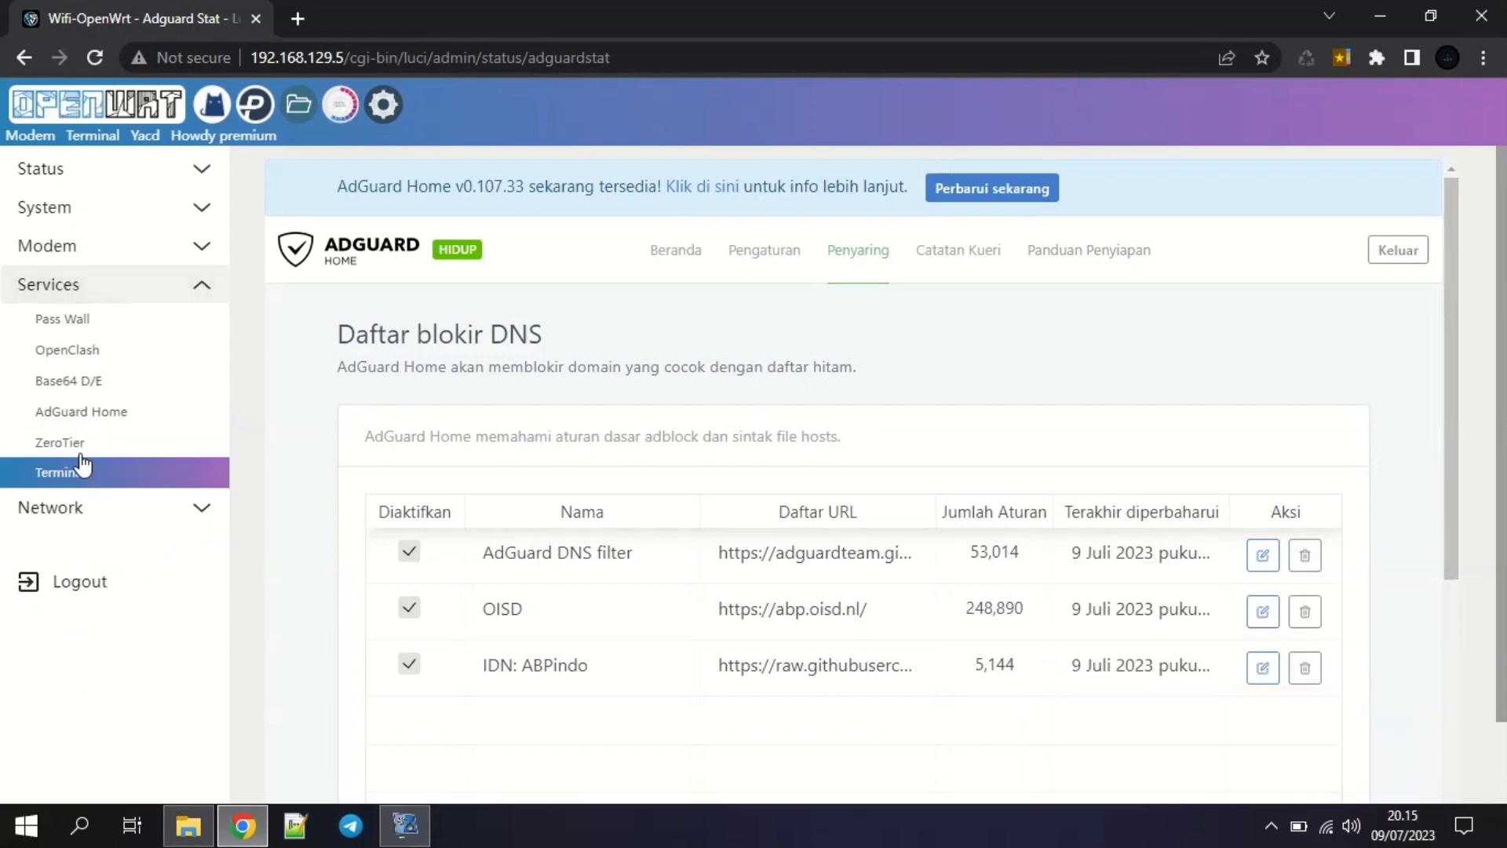
left_click(69, 410)
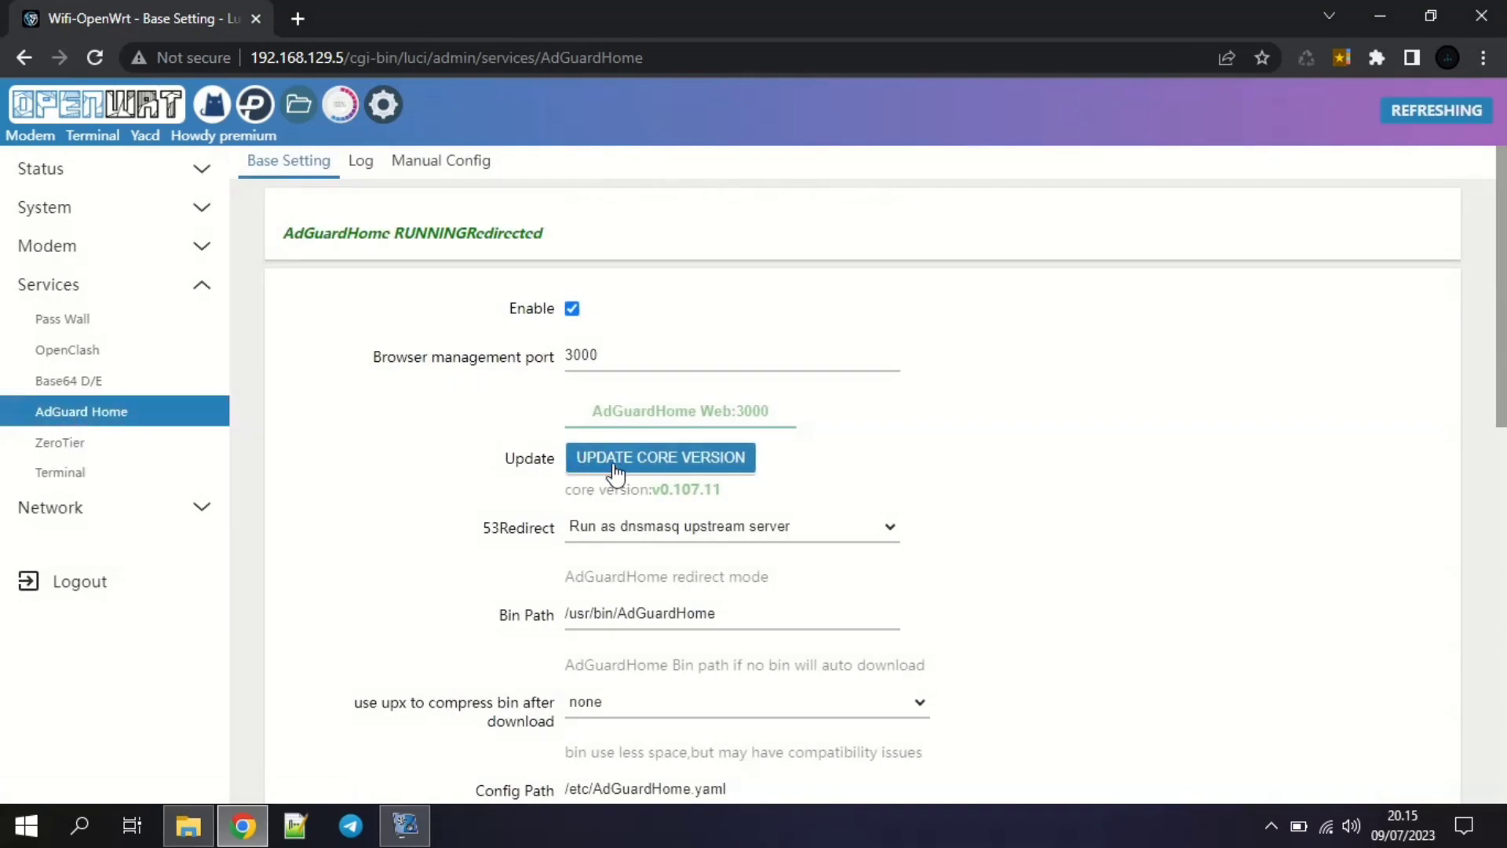
left_click(648, 460)
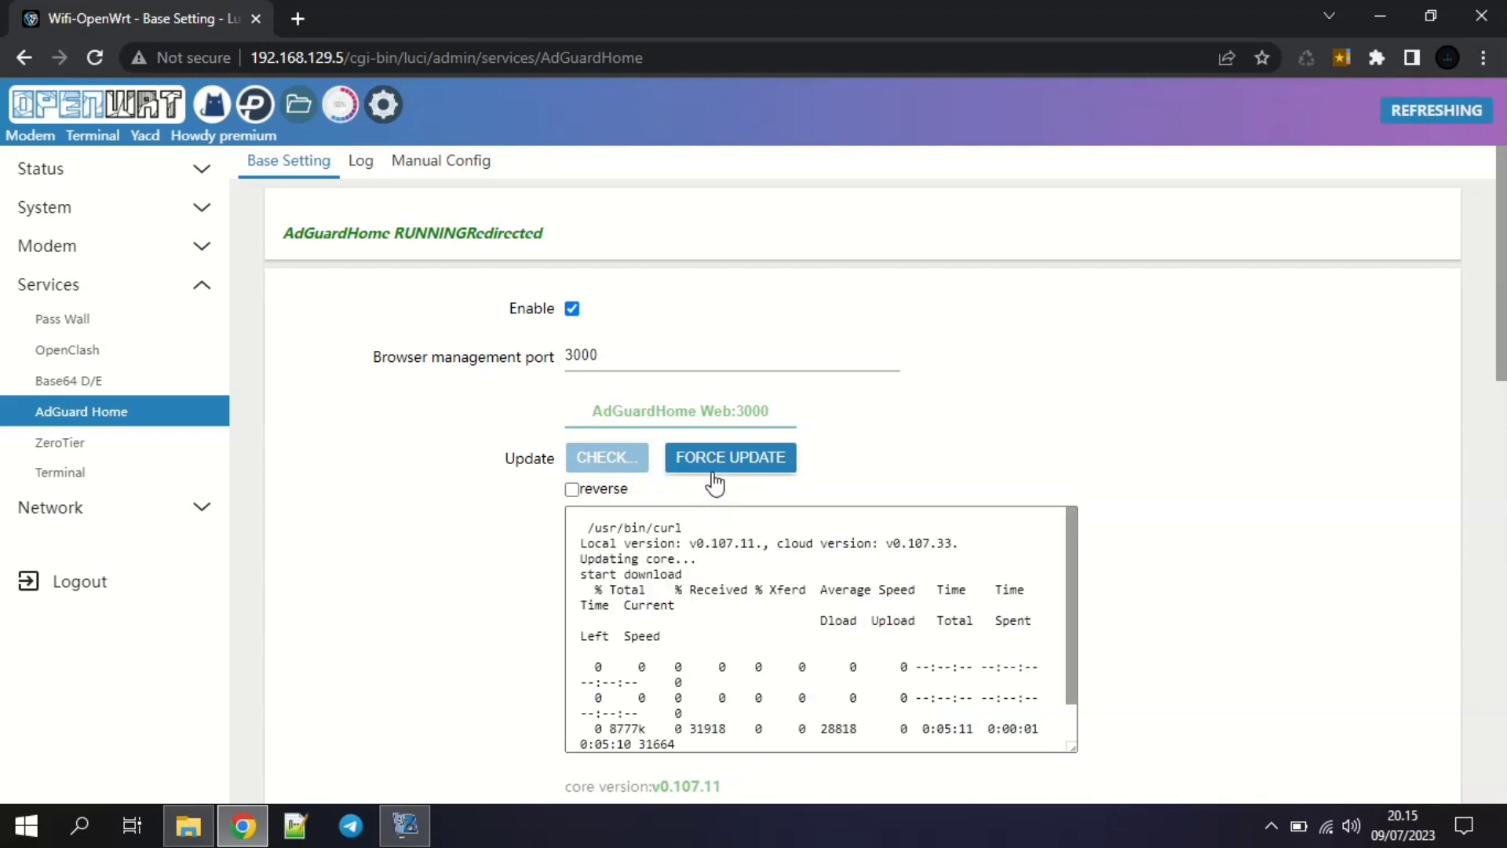
scroll(861, 604, "down", 1)
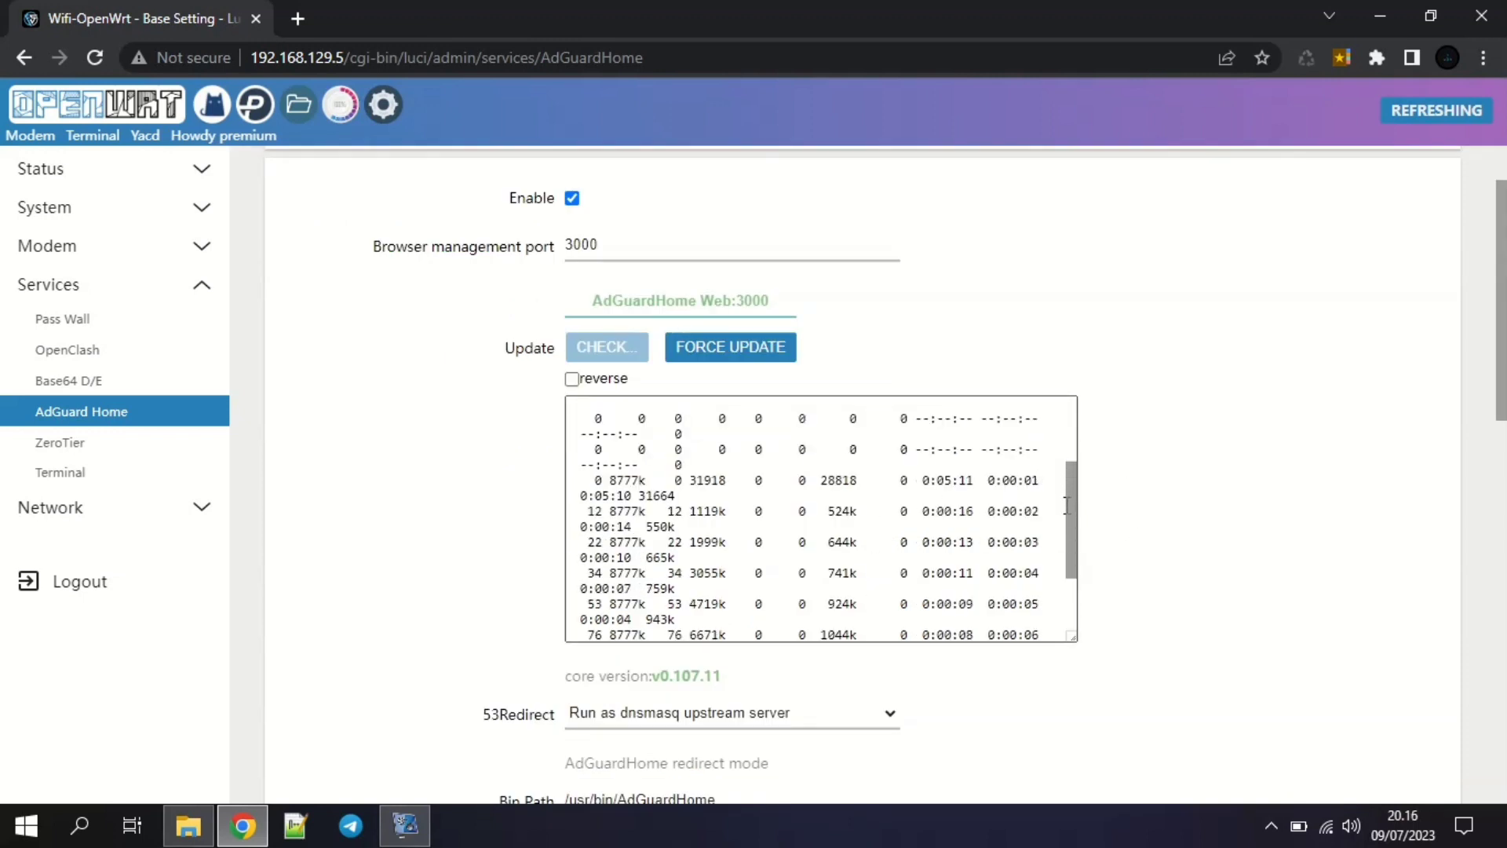
scroll(943, 510, "down", 1)
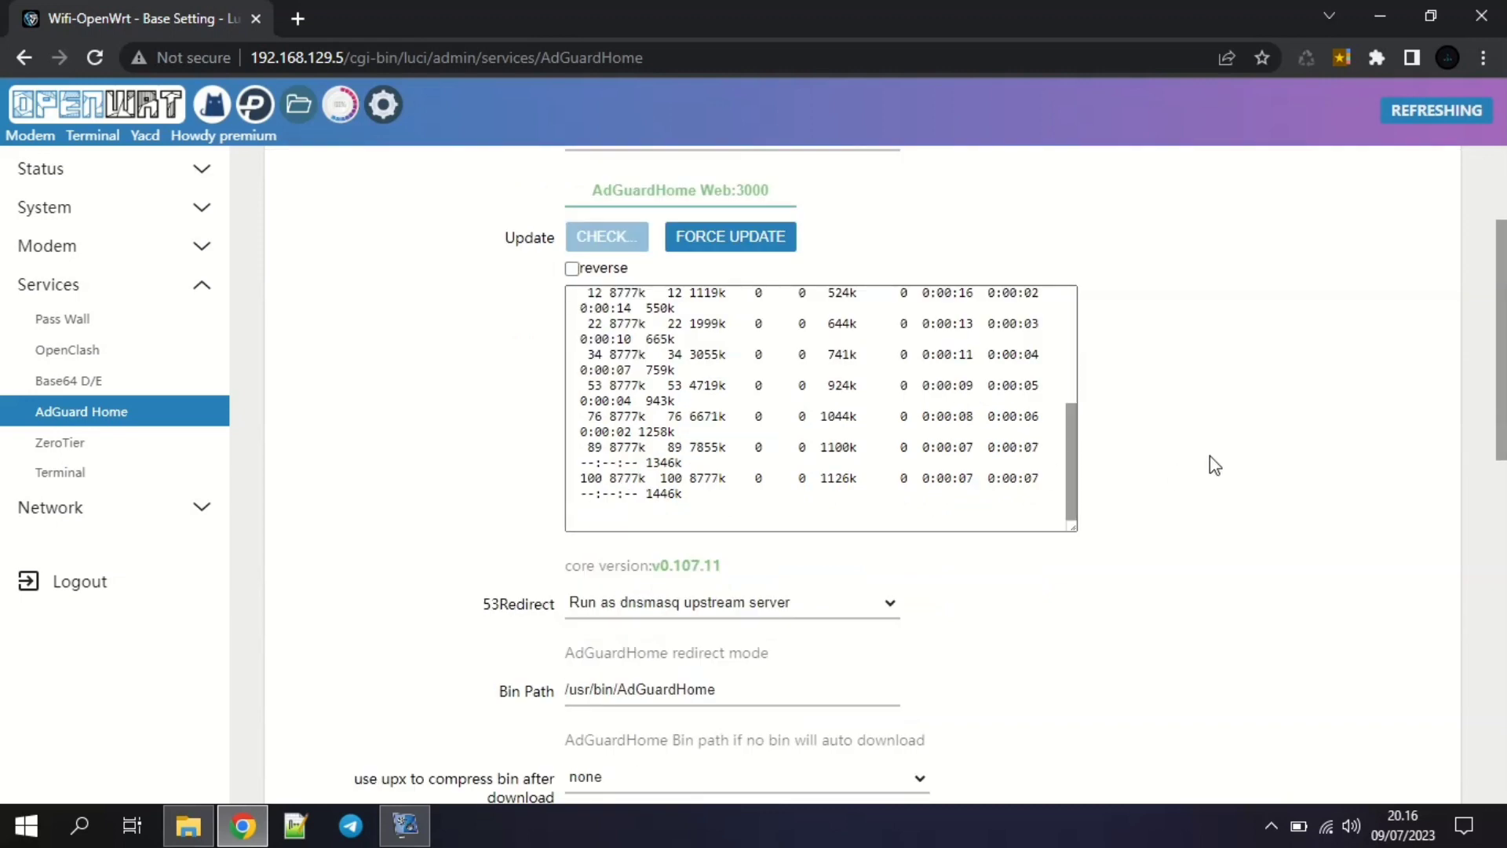
scroll(1209, 465, "up", 2)
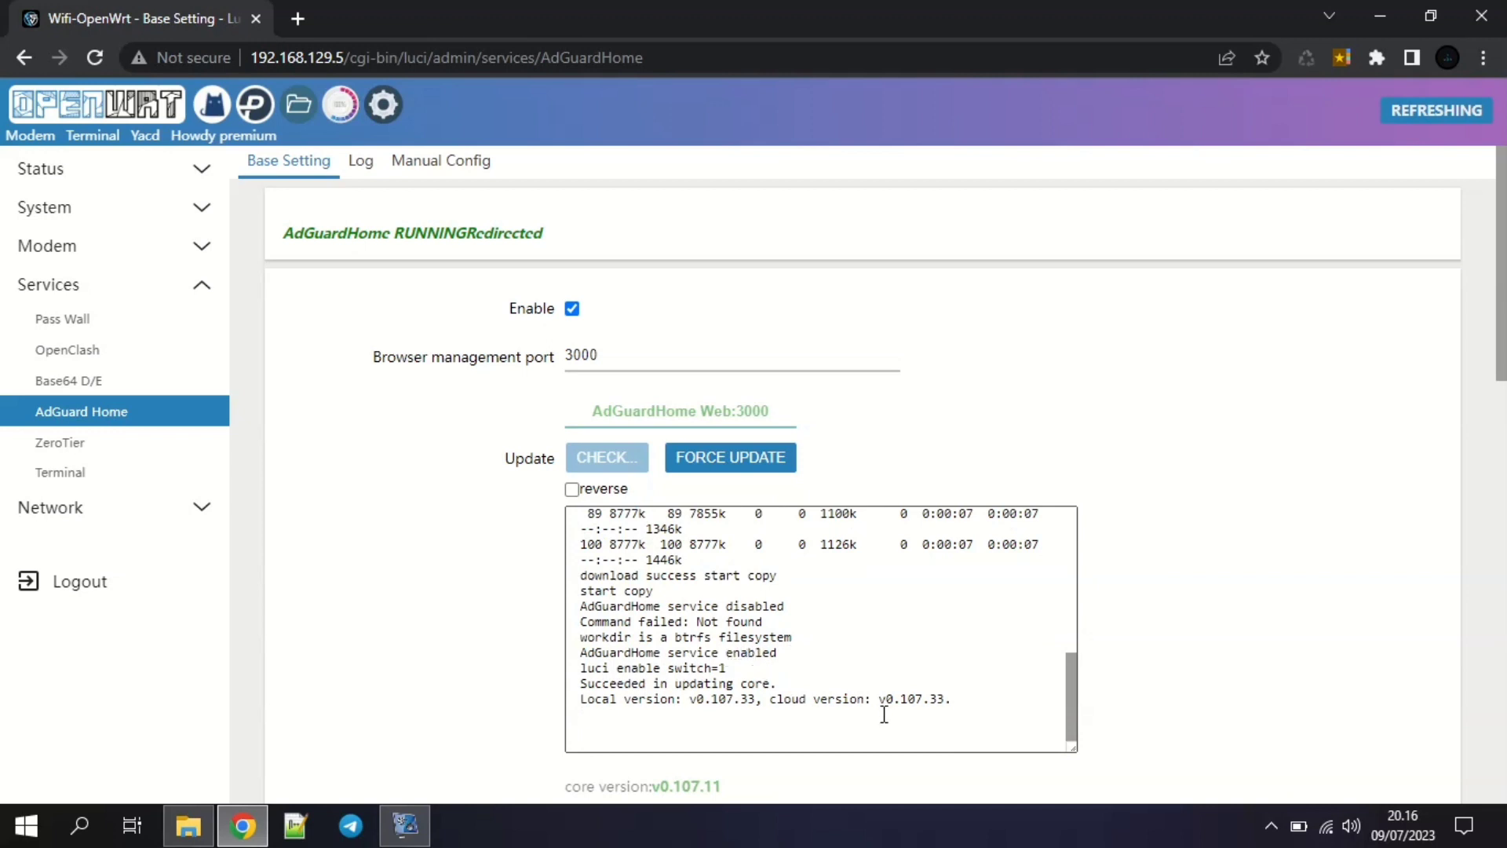
scroll(756, 664, "down", 1)
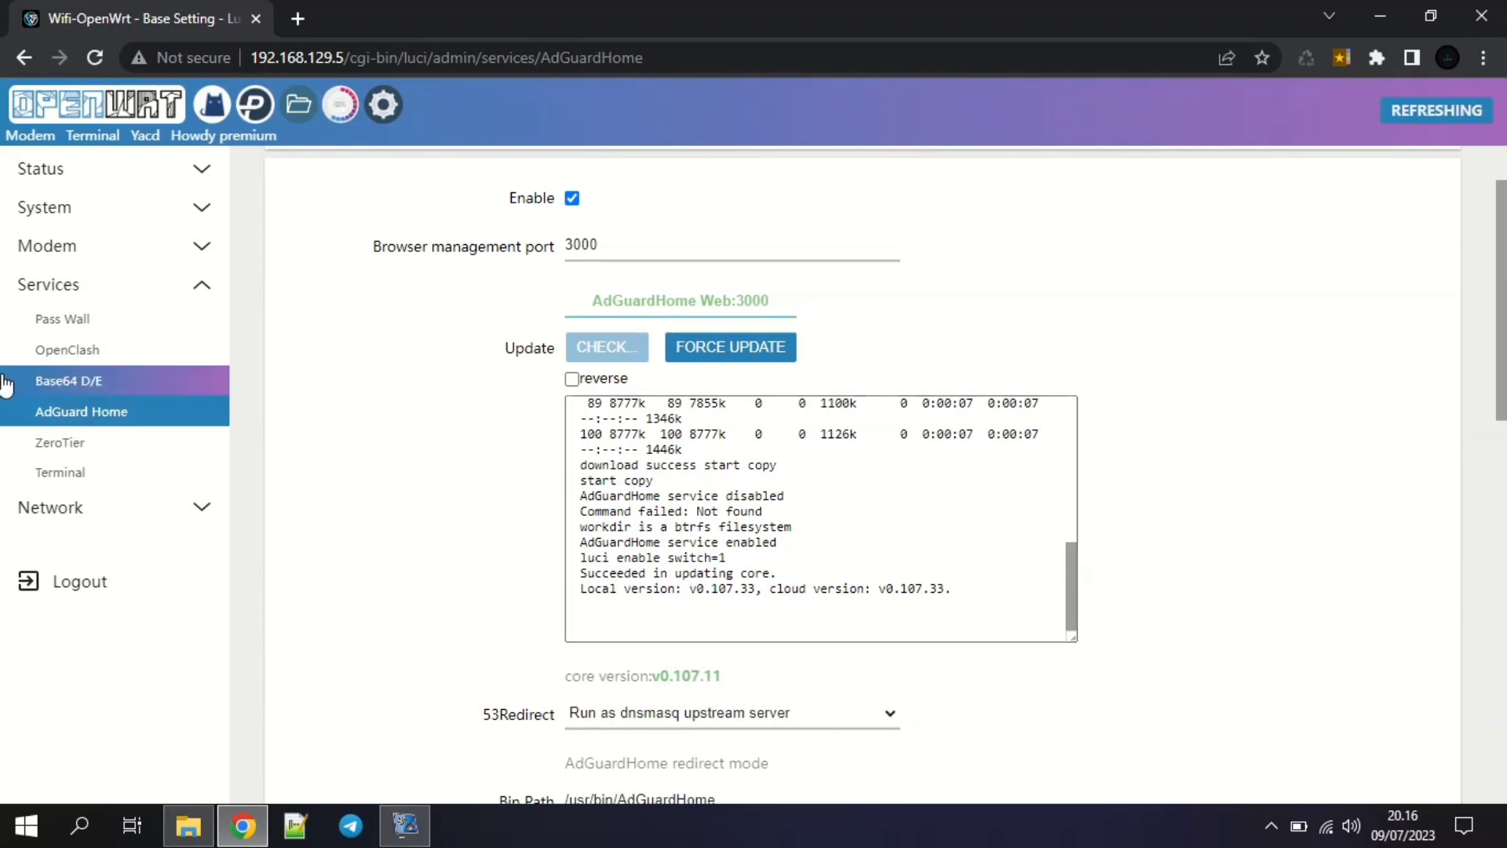
Release the router's RAM from the status section and open the Adguard Stat dashboard to review its statistics and version.
left_click(76, 110)
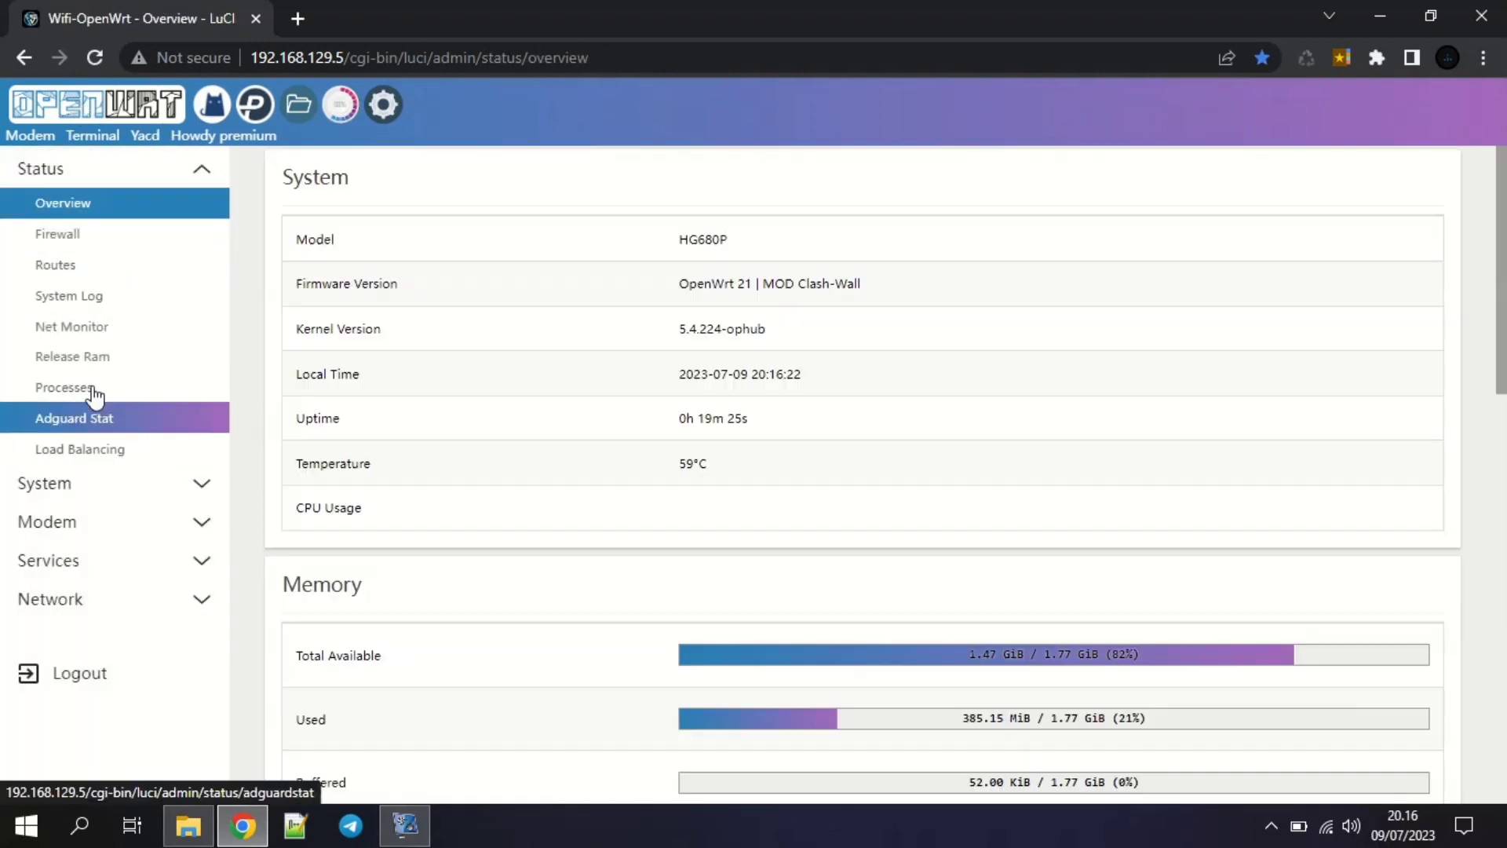
left_click(94, 363)
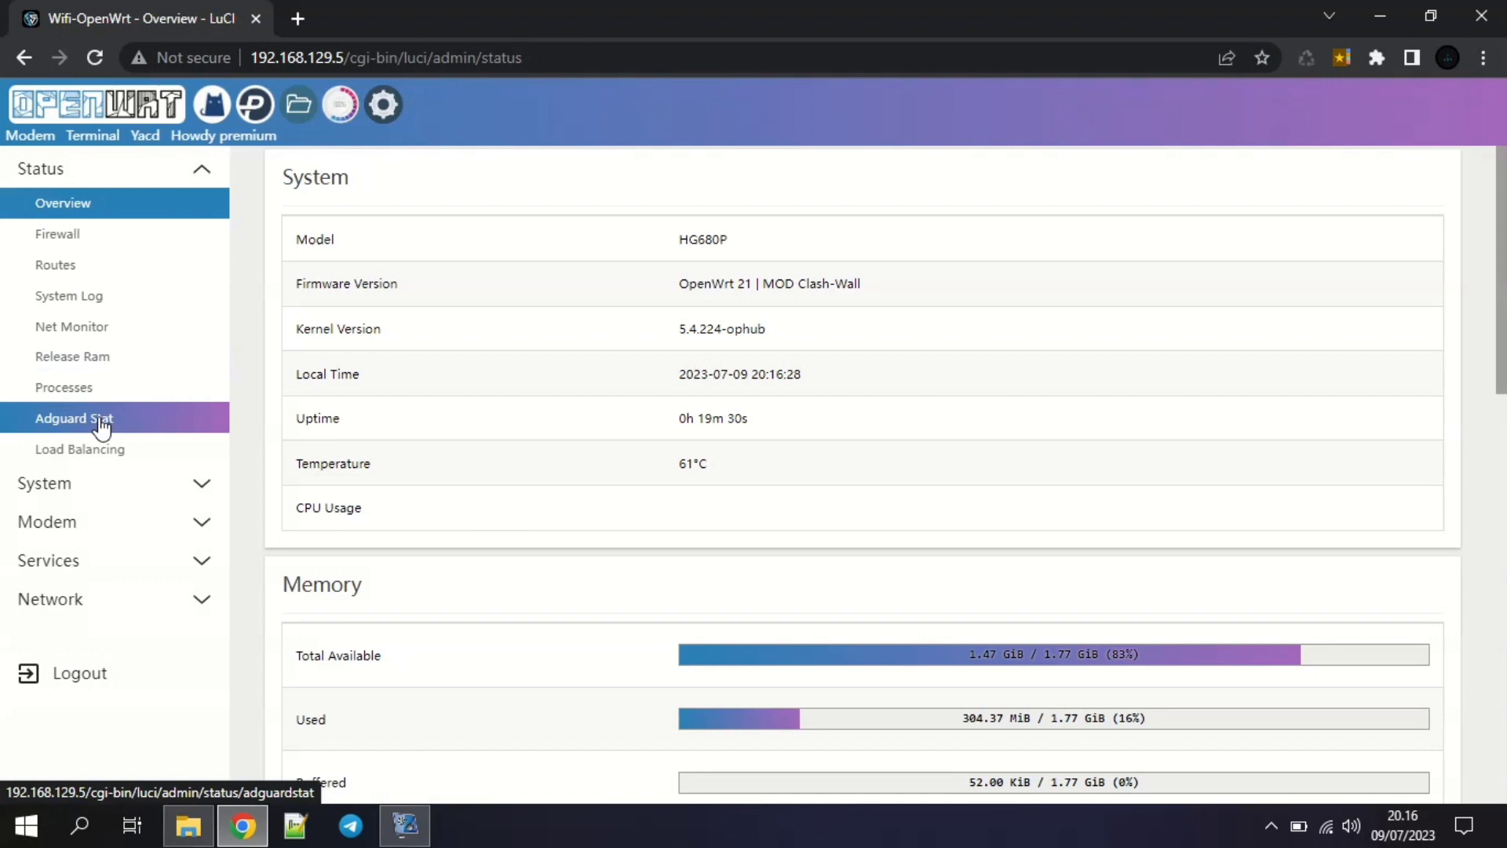
left_click(101, 424)
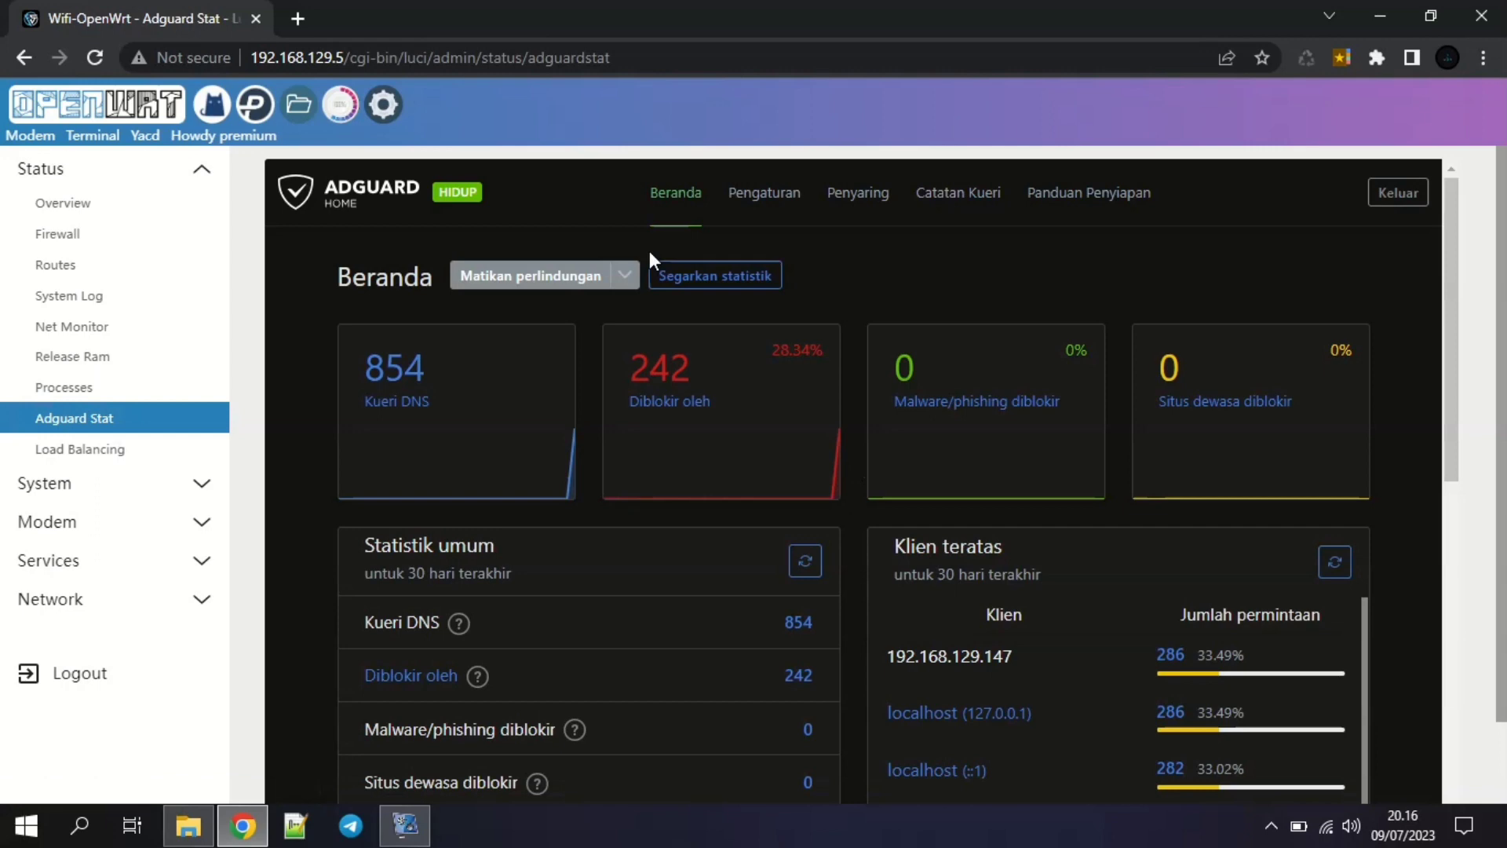
scroll(318, 293, "down", 10)
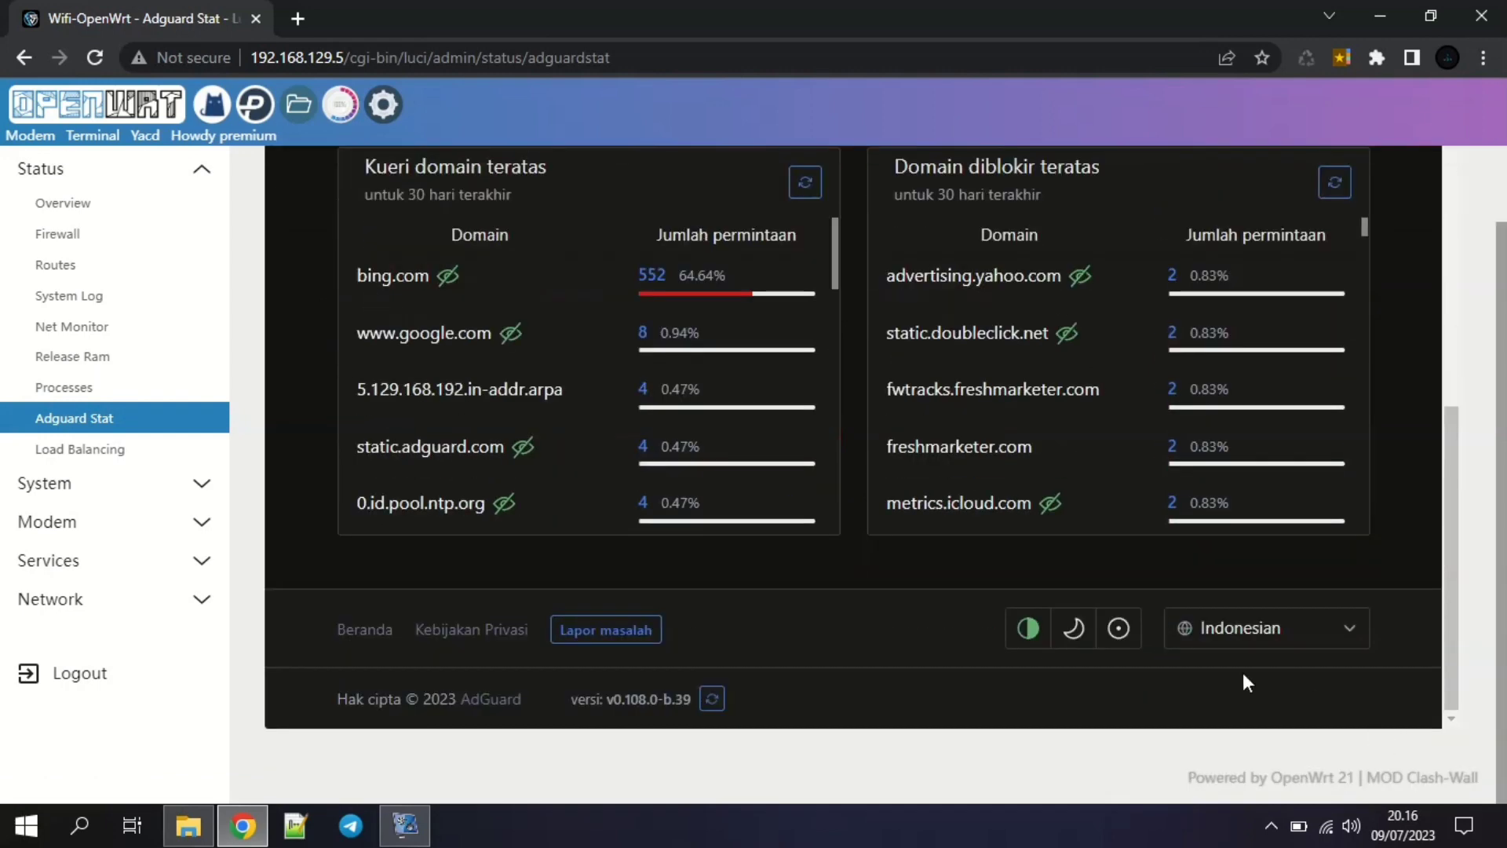
scroll(530, 524, "up", 10)
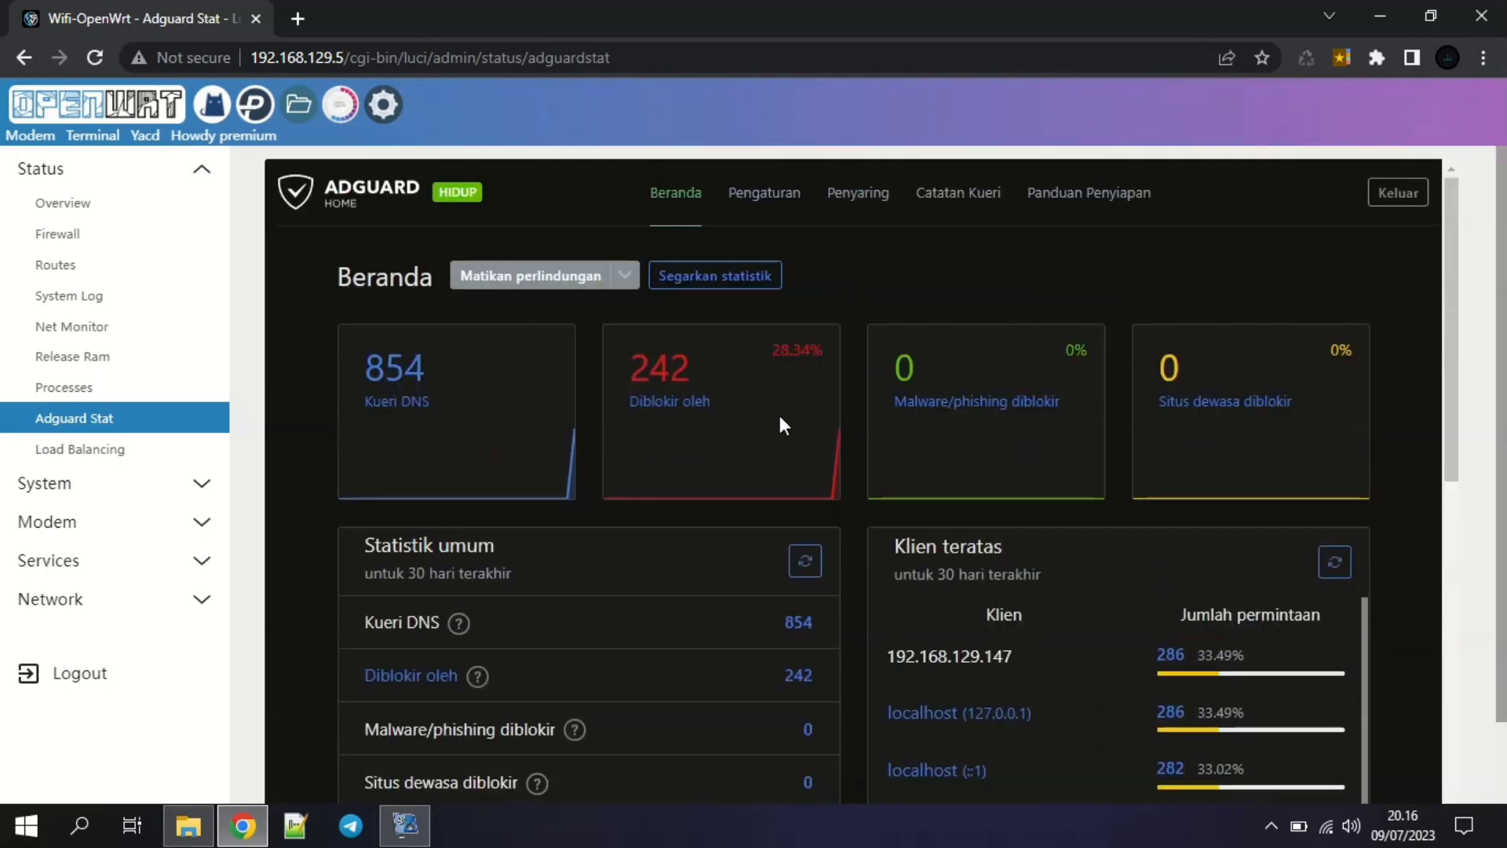
Set the AdGuard Home interface to the light theme, comparing it with the dark theme.
scroll(696, 519, "down", 8)
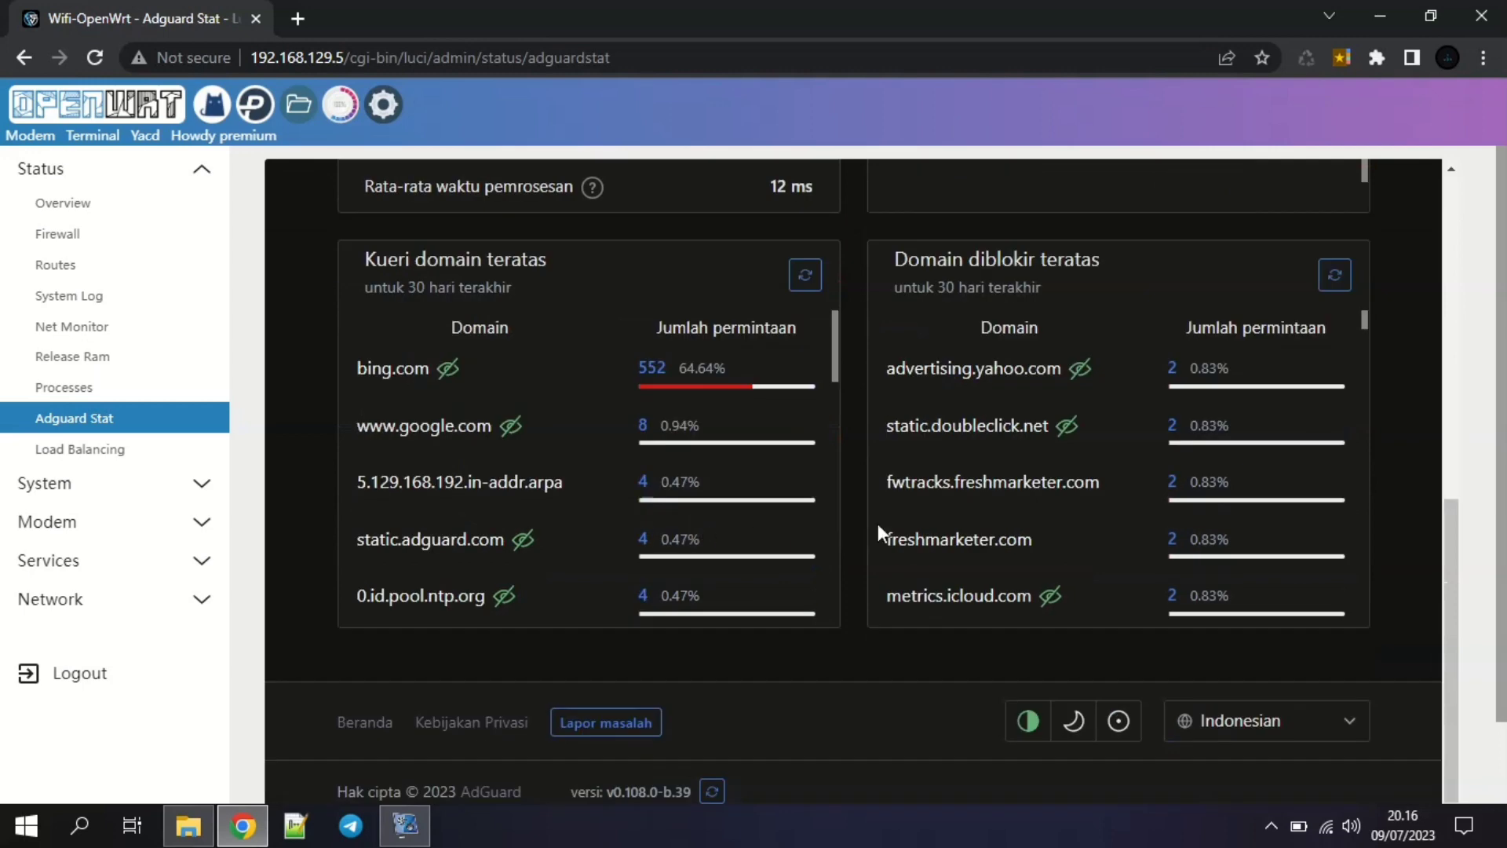
left_click(1120, 722)
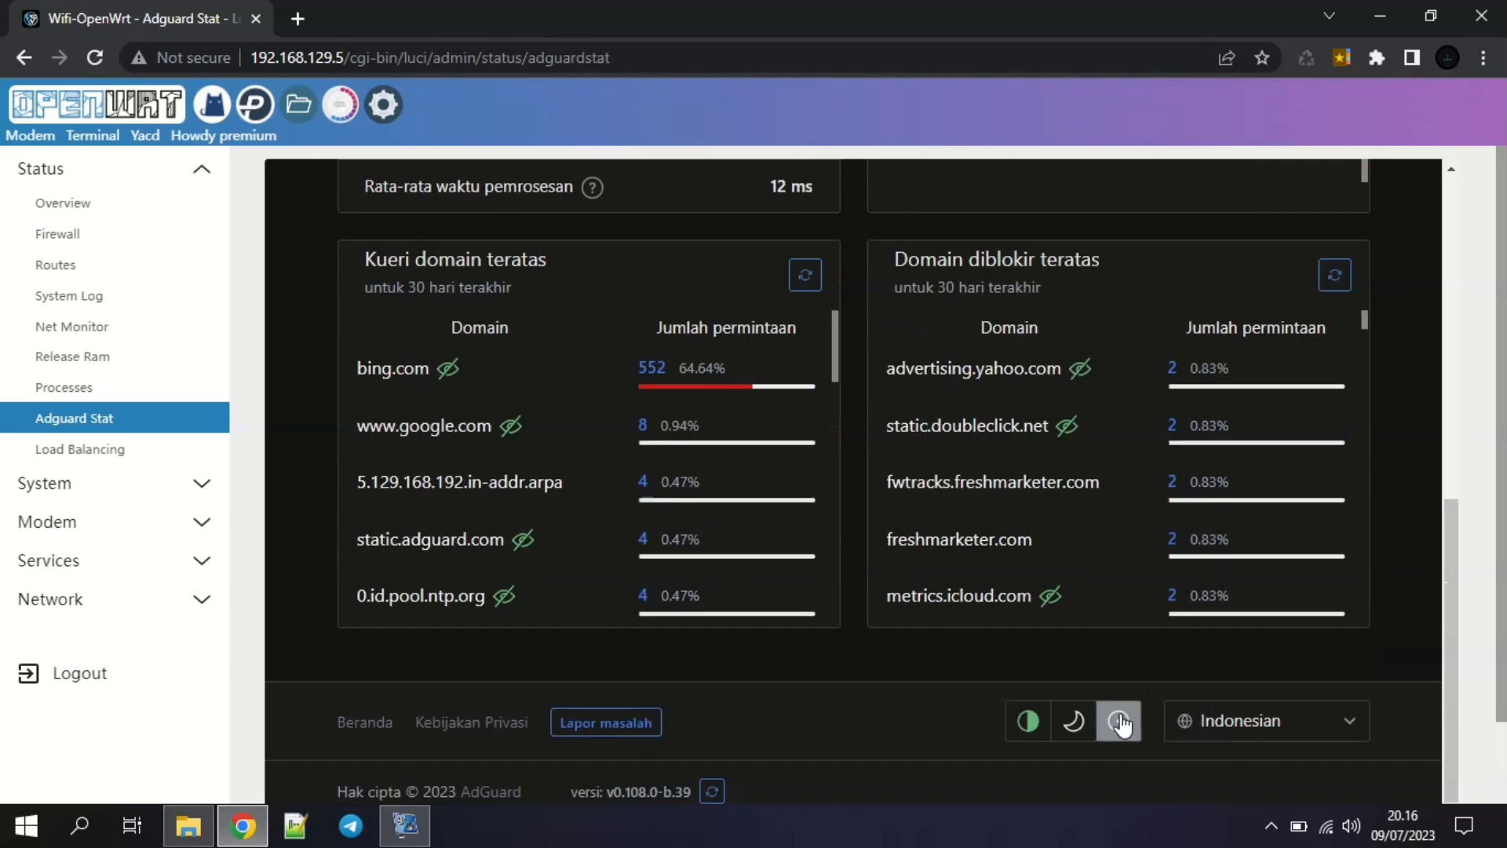
scroll(1013, 761, "up", 8)
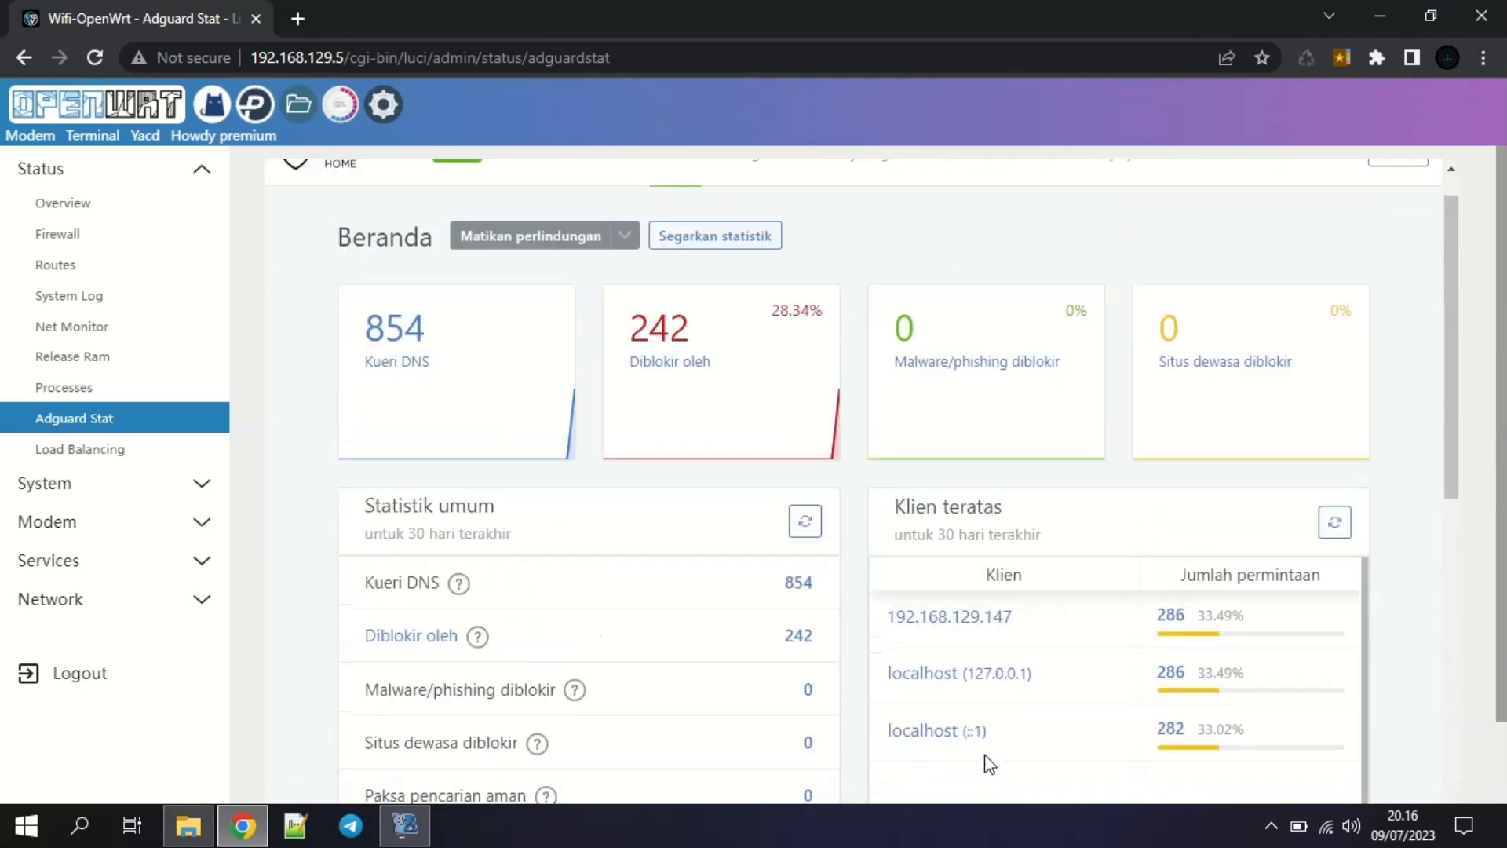
scroll(1036, 576, "down", 6)
scroll(1061, 585, "down", 2)
scroll(1402, 560, "down", 3)
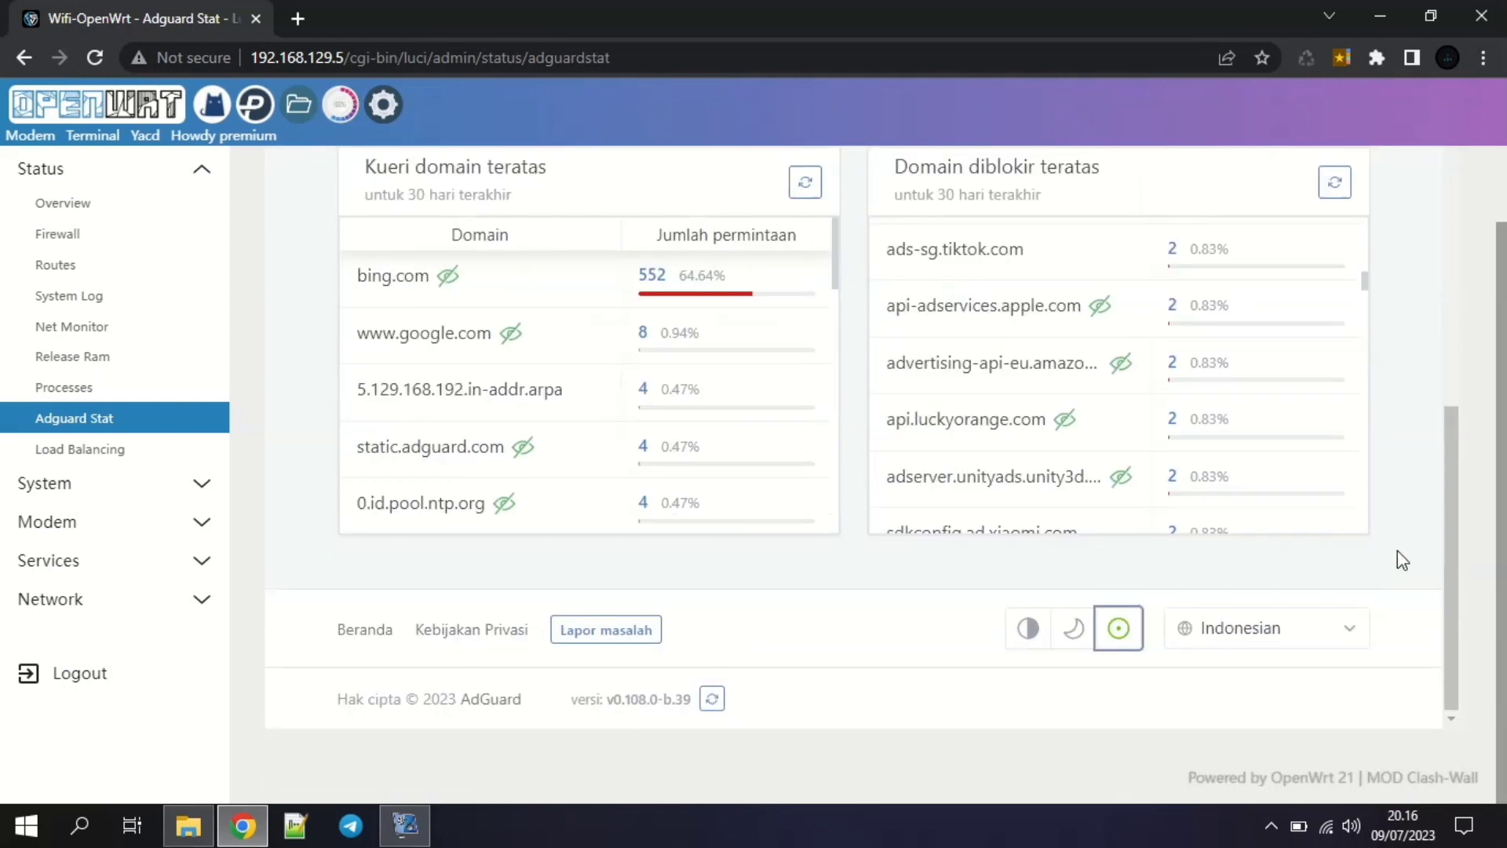
left_click(1087, 631)
left_click(1073, 632)
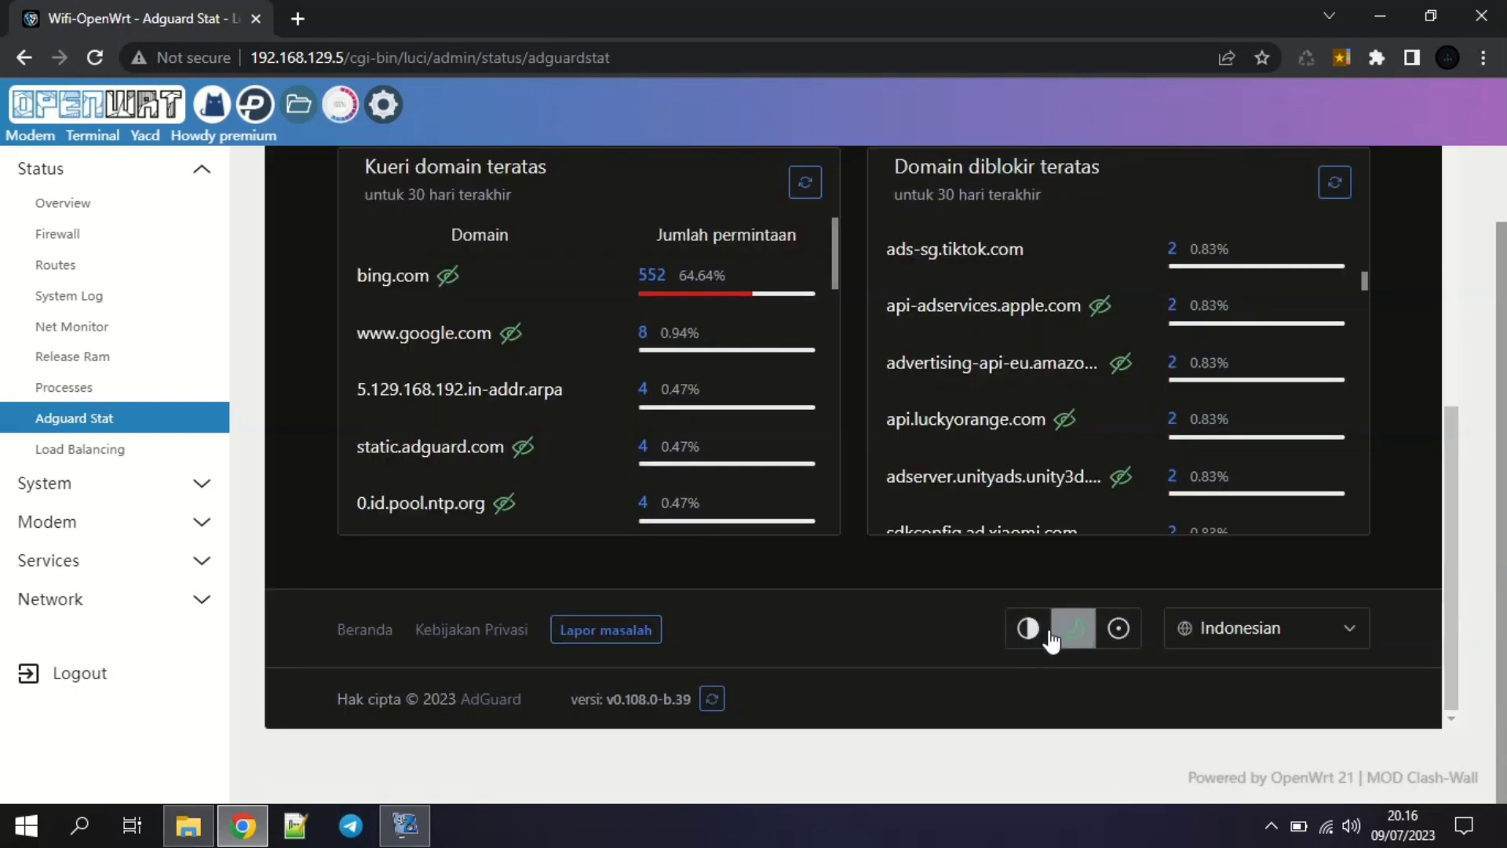
left_click(1113, 633)
scroll(1325, 521, "up", 10)
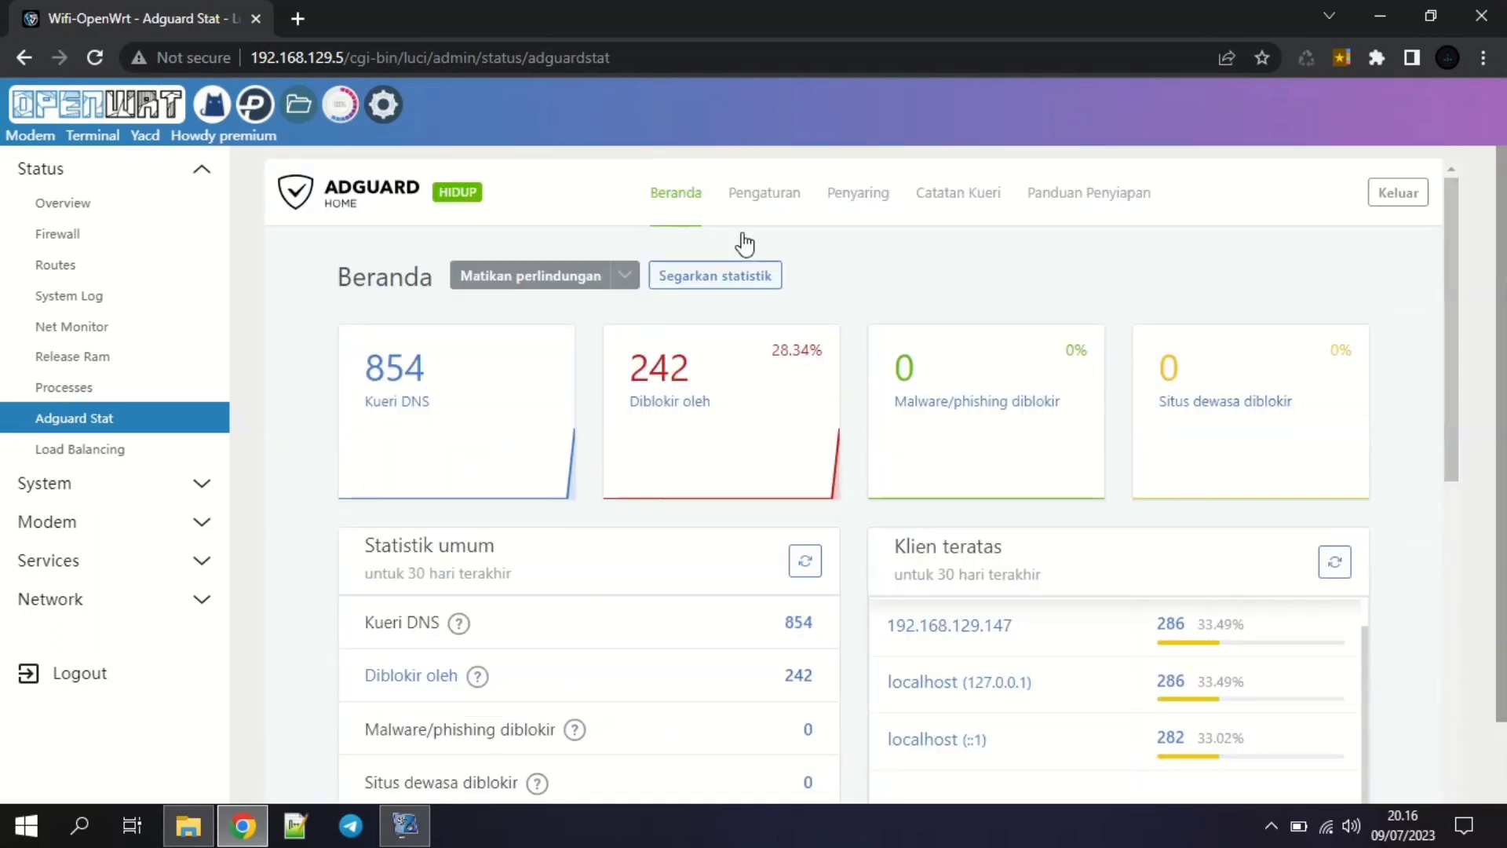
Delete the IDN: ABPindo, OISD and AdGuard DNS filter lists from the DNS blocklists and dismiss the notifications.
mouse_move(861, 196)
left_click(875, 265)
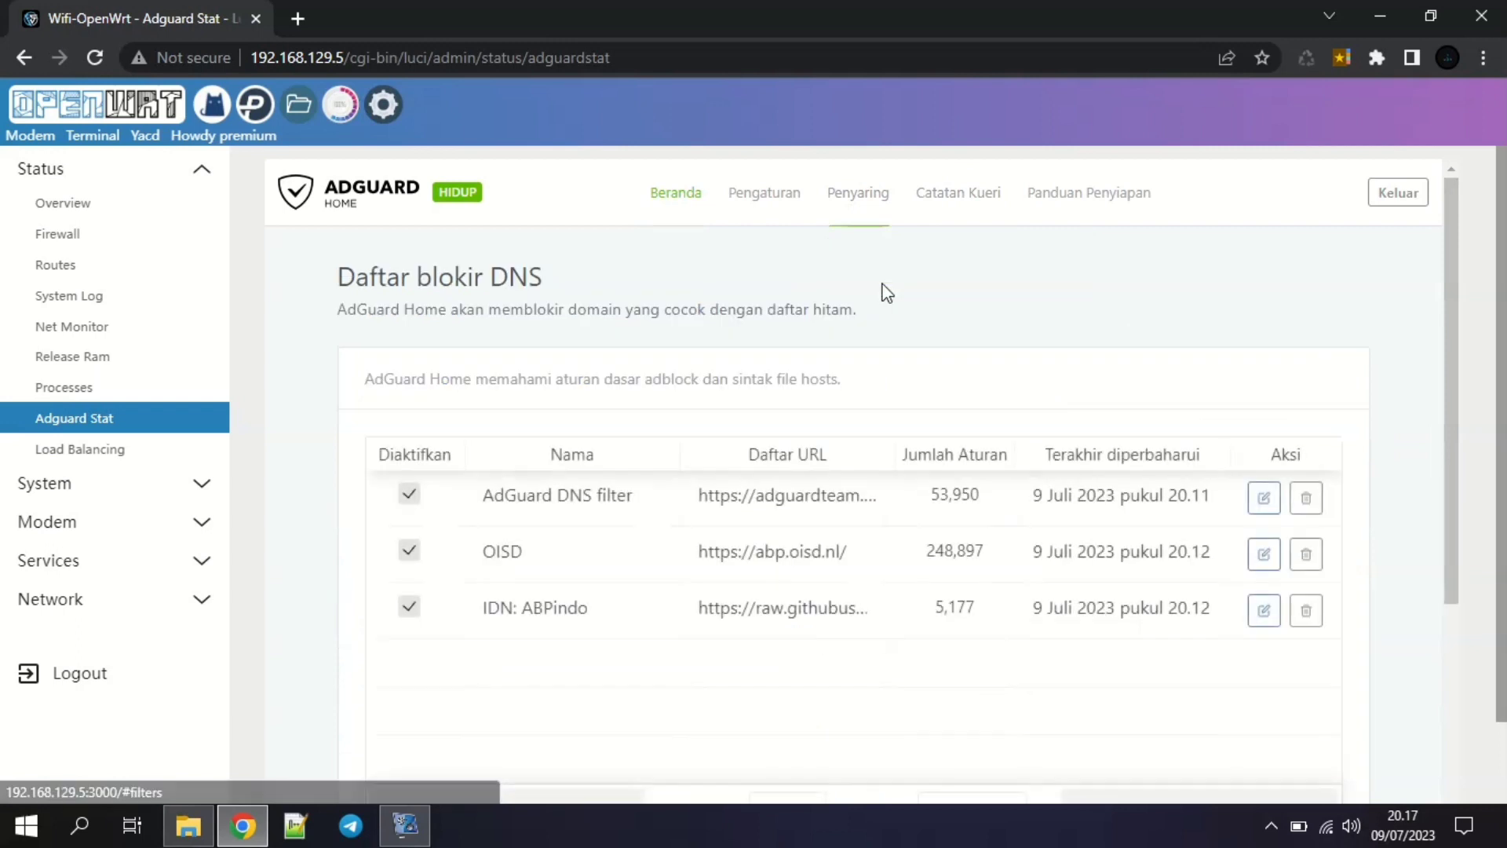
left_click(1319, 610)
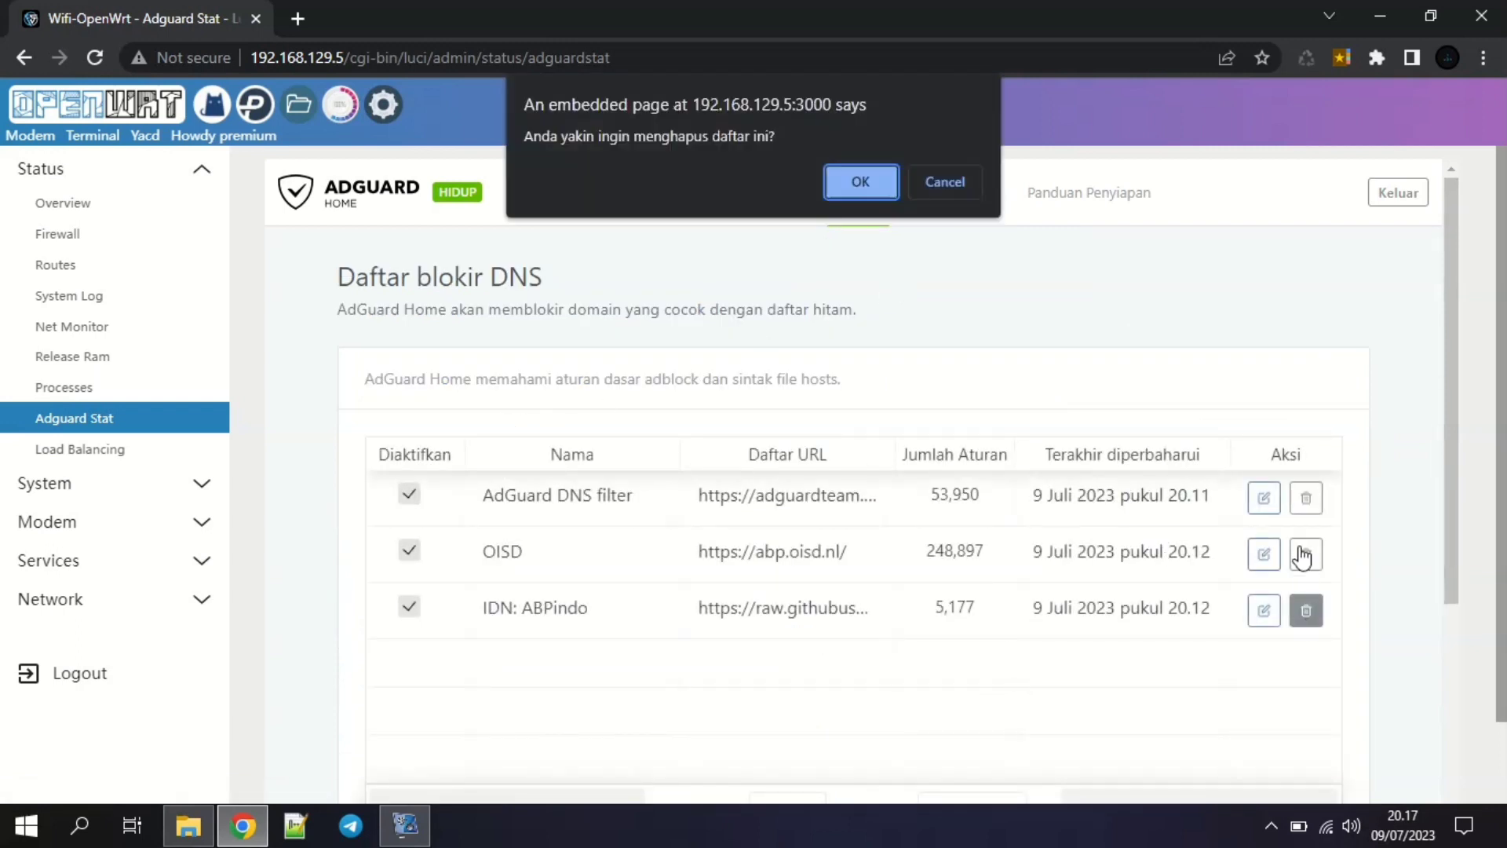
left_click(828, 182)
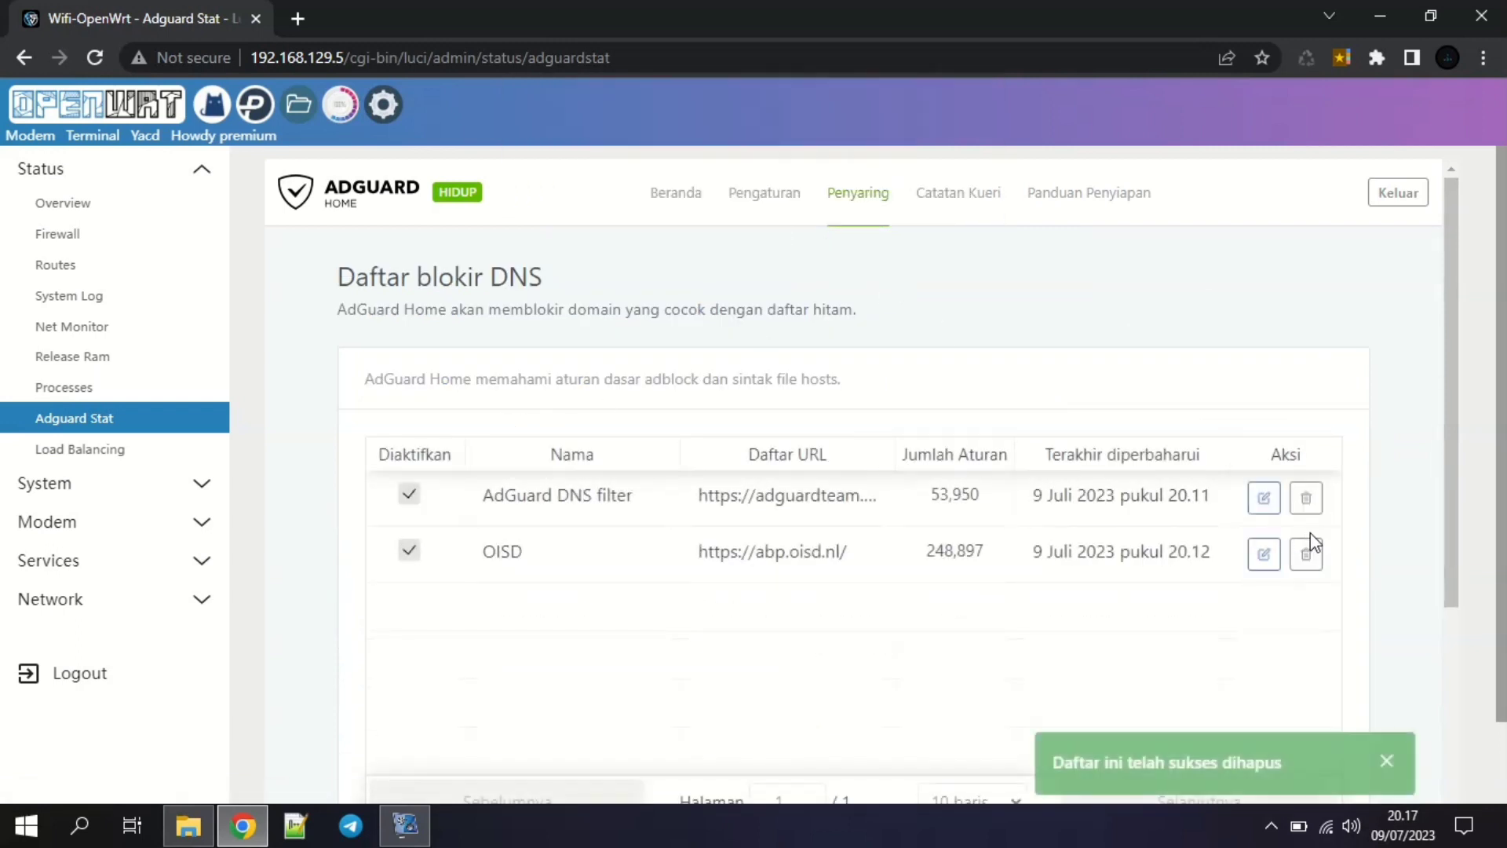
left_click(1306, 554)
left_click(867, 185)
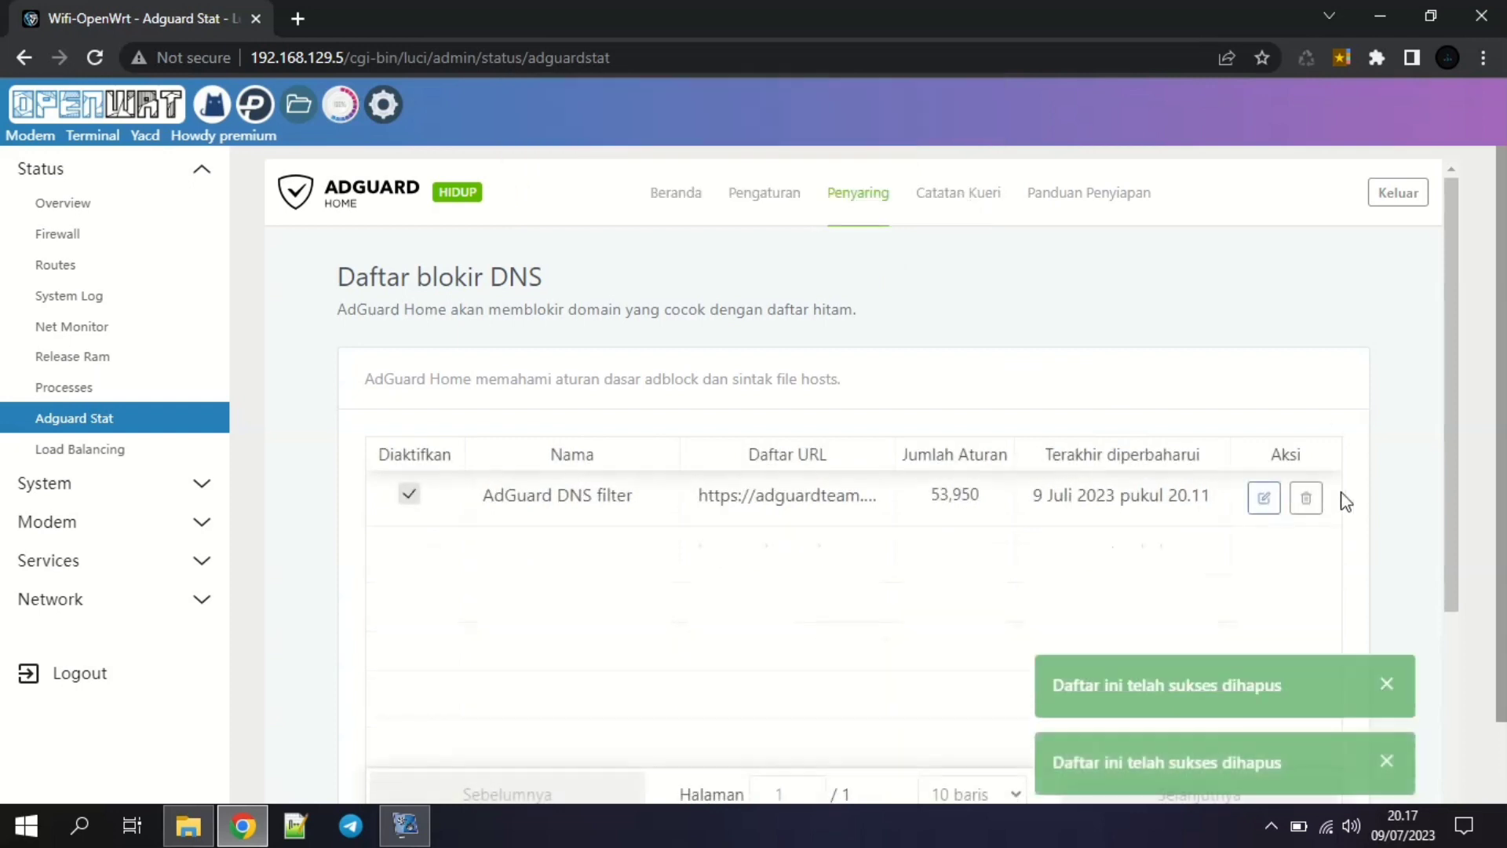
left_click(1306, 497)
left_click(860, 182)
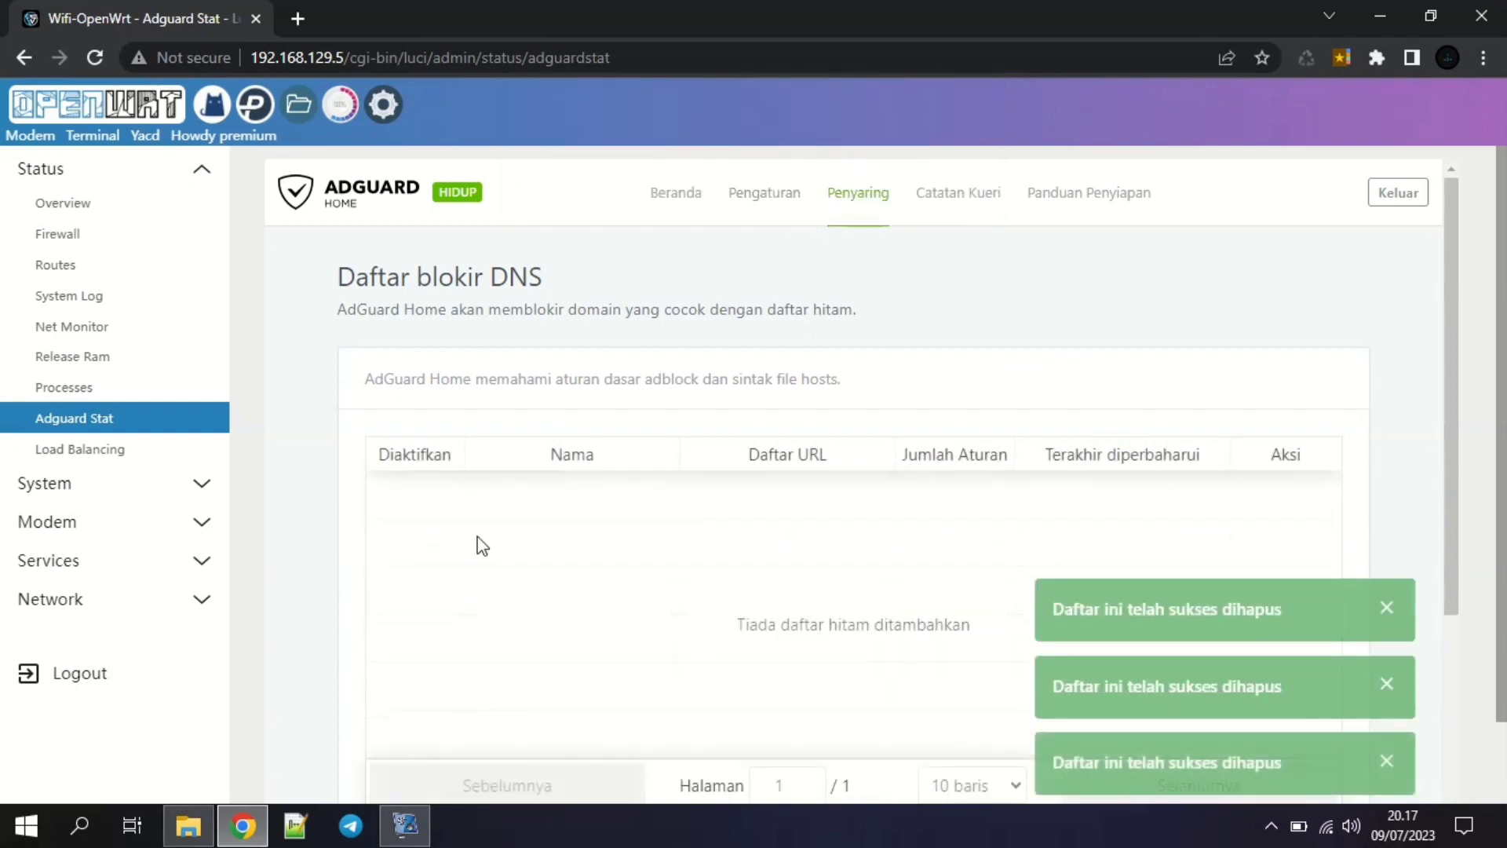
left_click(1383, 766)
left_click(1384, 685)
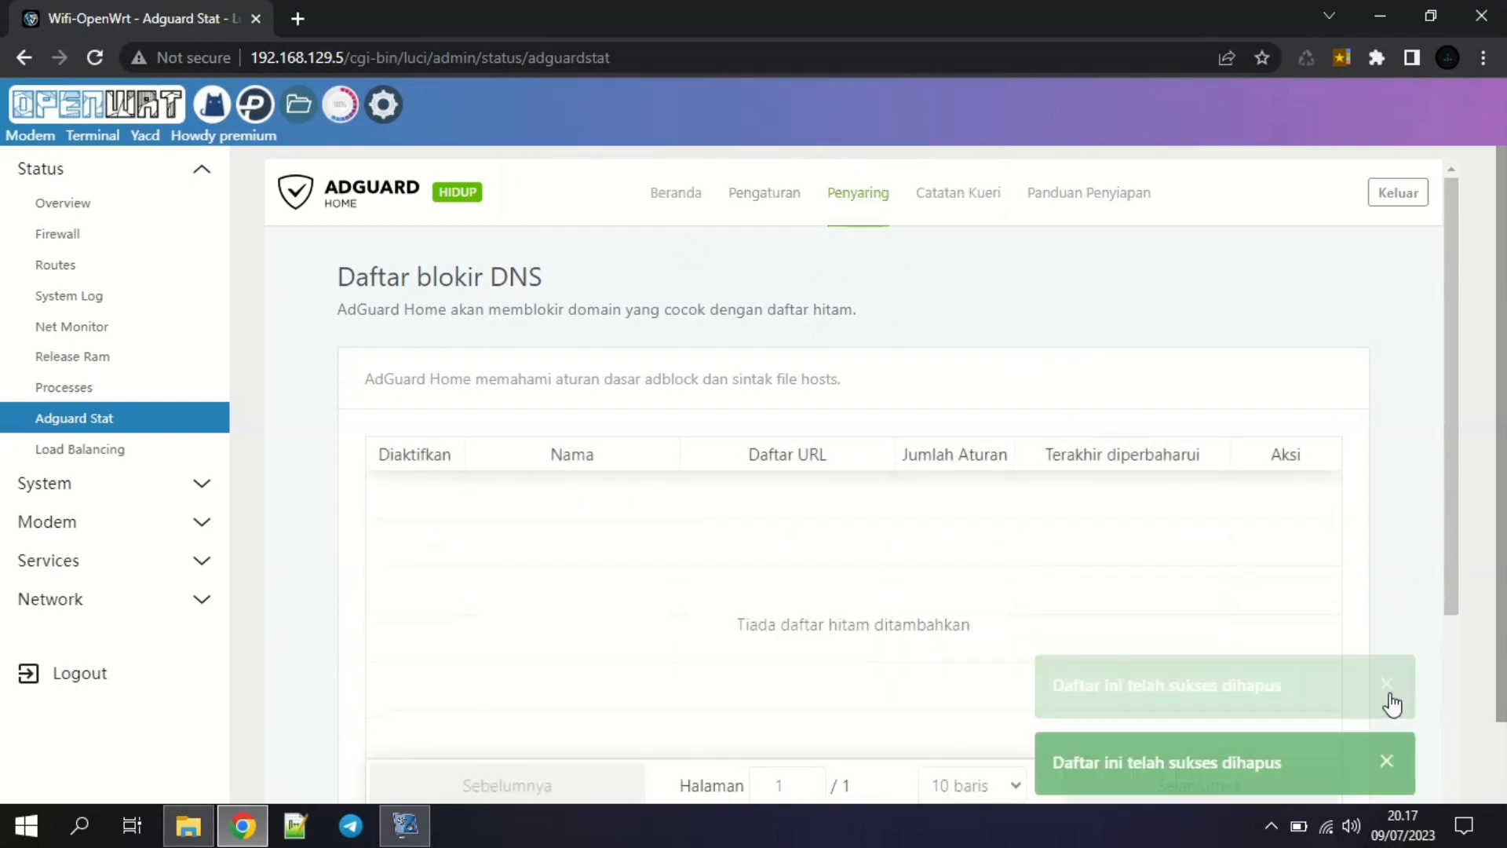
left_click(1383, 762)
Start adding predefined DNS blocklists and select AdGuard DNS filter, AdAway Default Blocklist and OISD Blocklist Big.
scroll(784, 408, "down", 3)
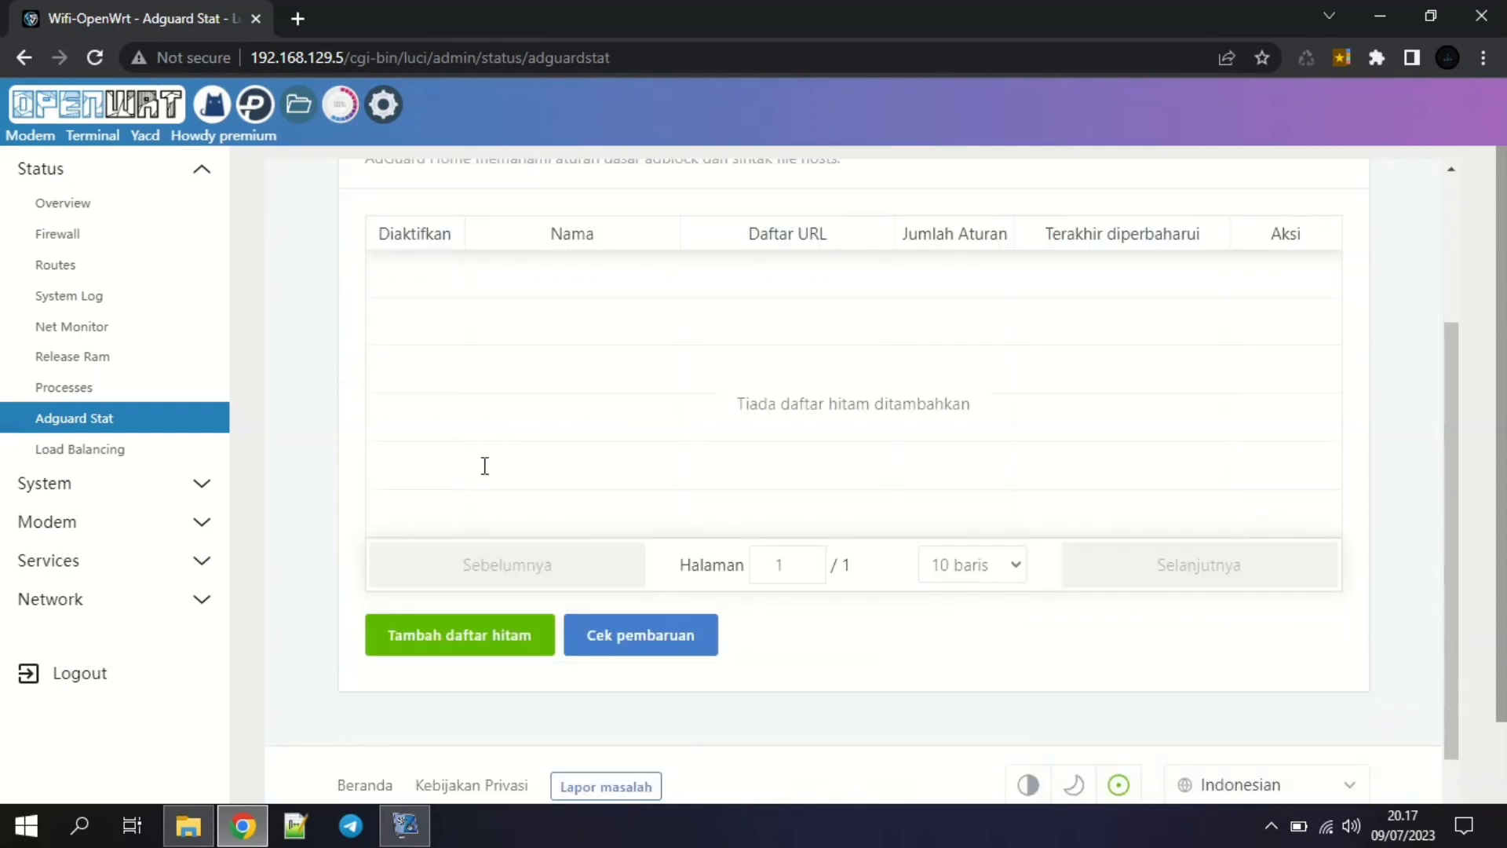
left_click(468, 637)
left_click(726, 491)
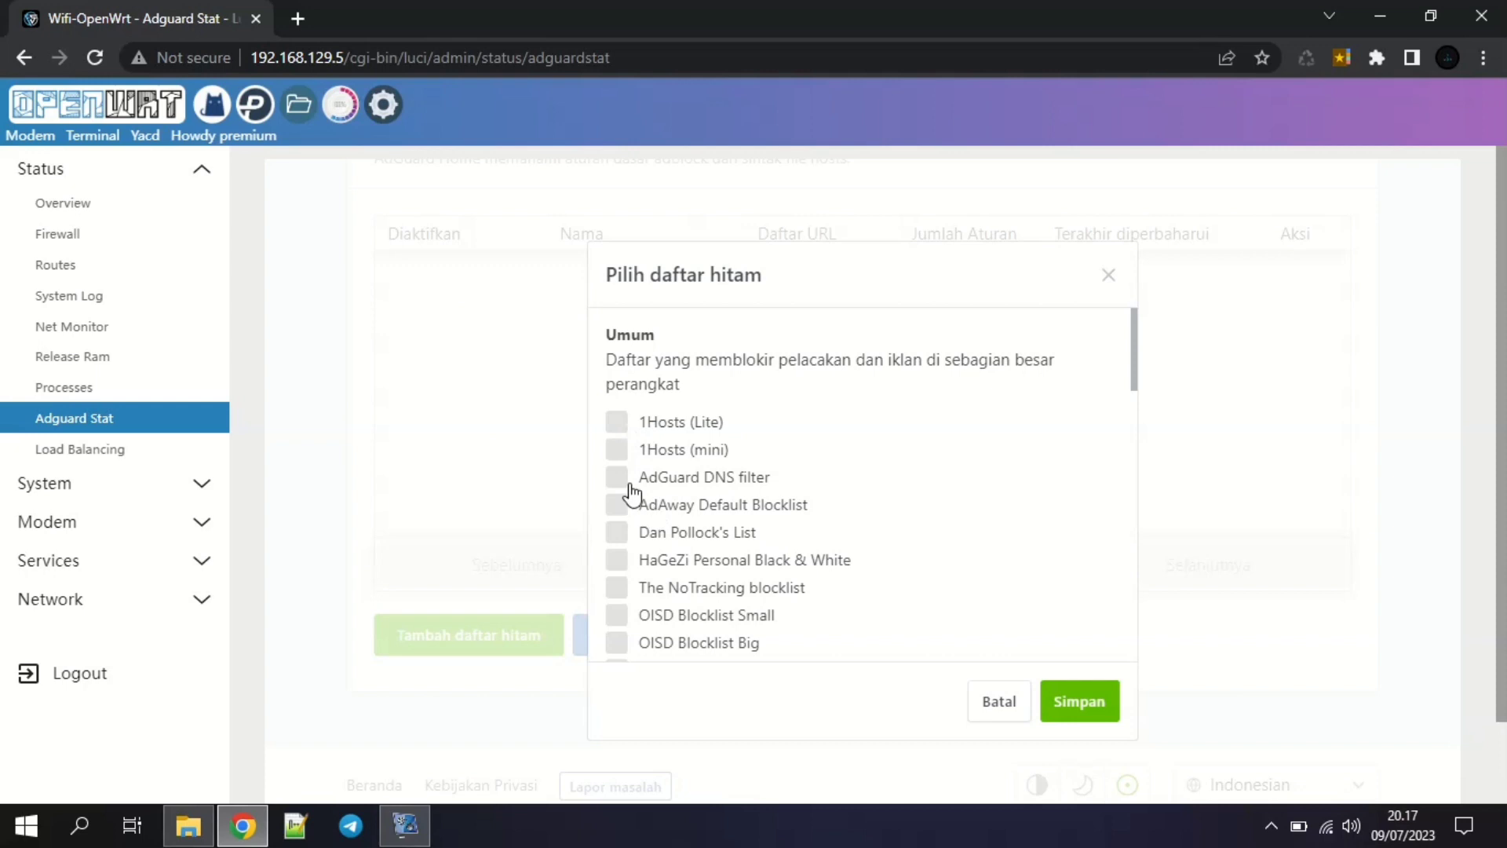
left_click(617, 477)
left_click(617, 505)
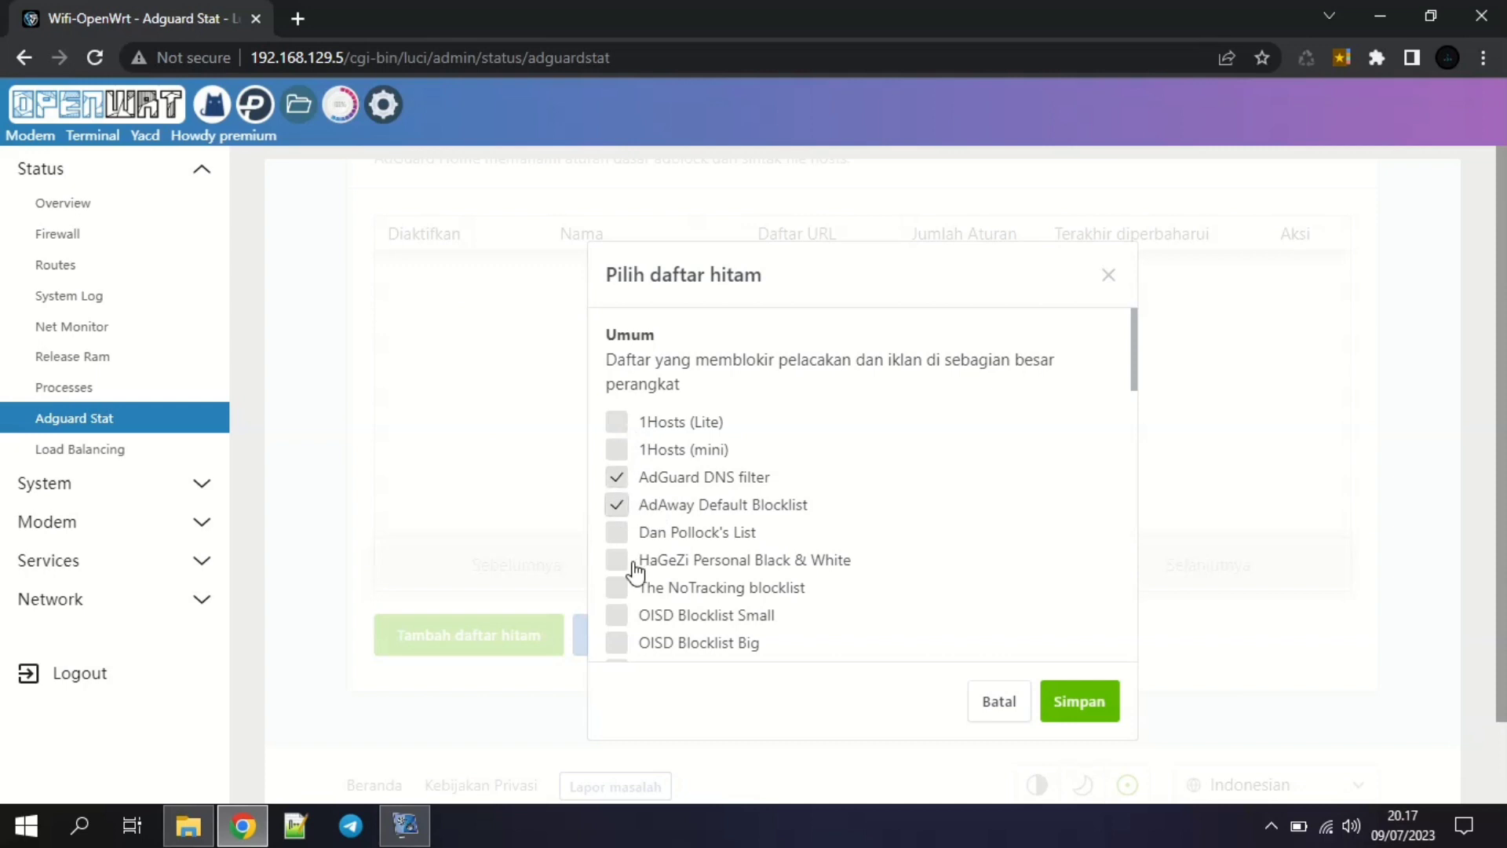
left_click(618, 640)
Include the regional IDN: ABPindo list in the blocklist selection, save it and dismiss the notifications.
scroll(640, 506, "down", 3)
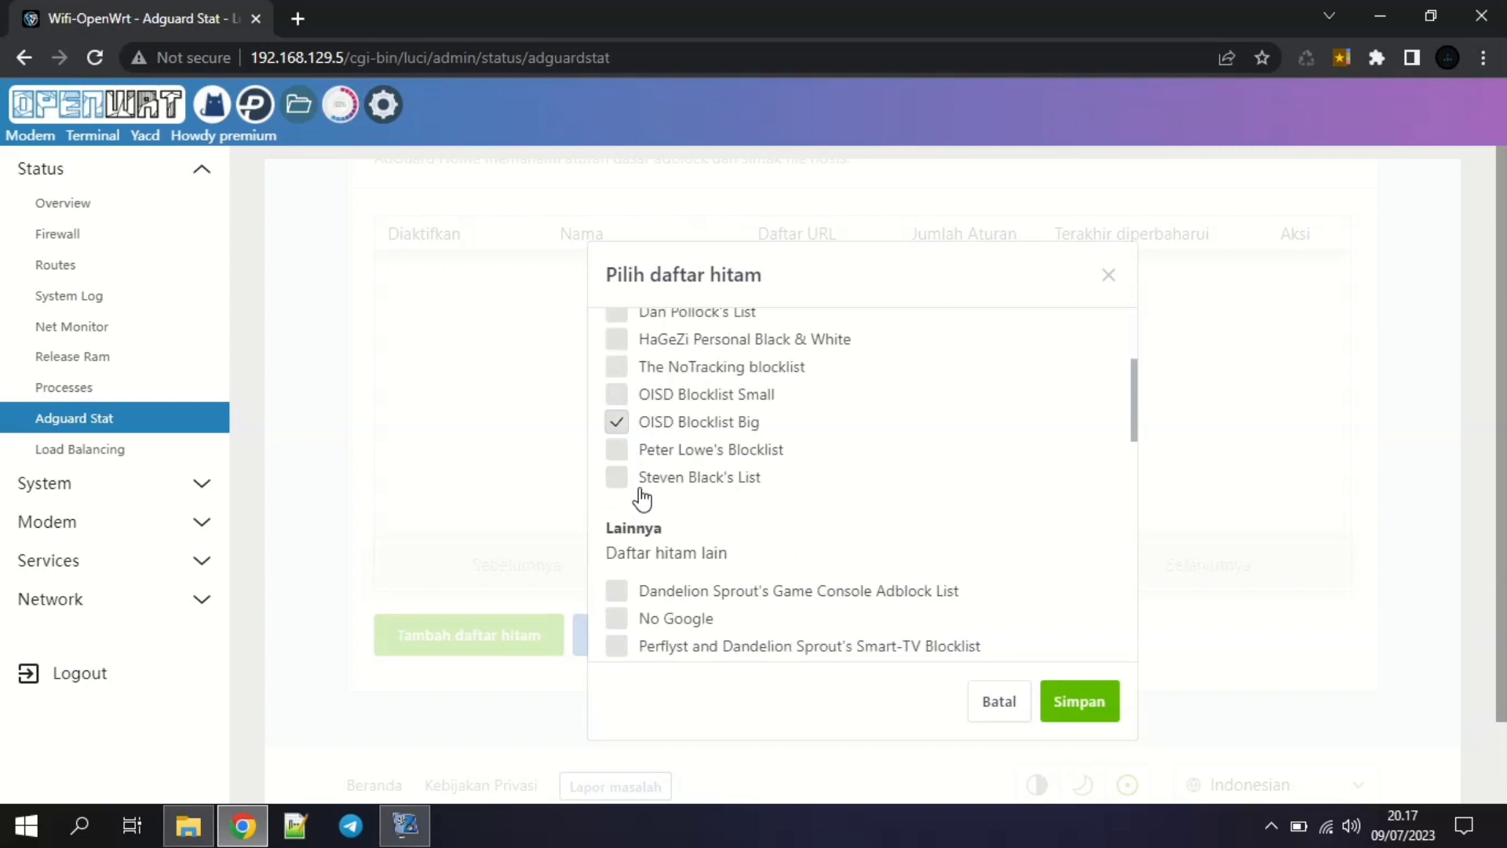
scroll(640, 499, "down", 10)
scroll(629, 481, "up", 8)
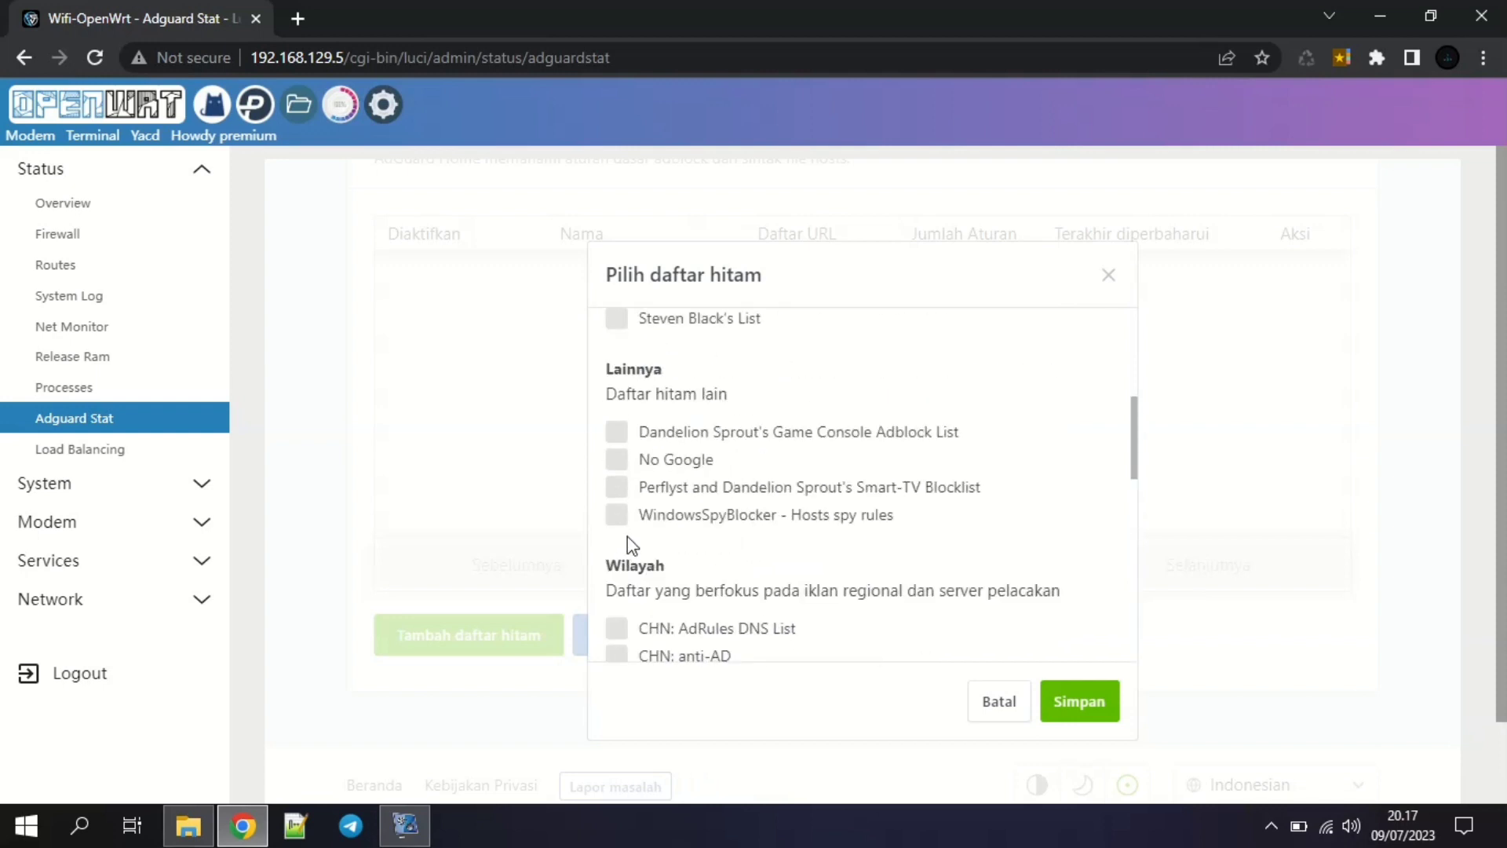
scroll(628, 541, "down", 3)
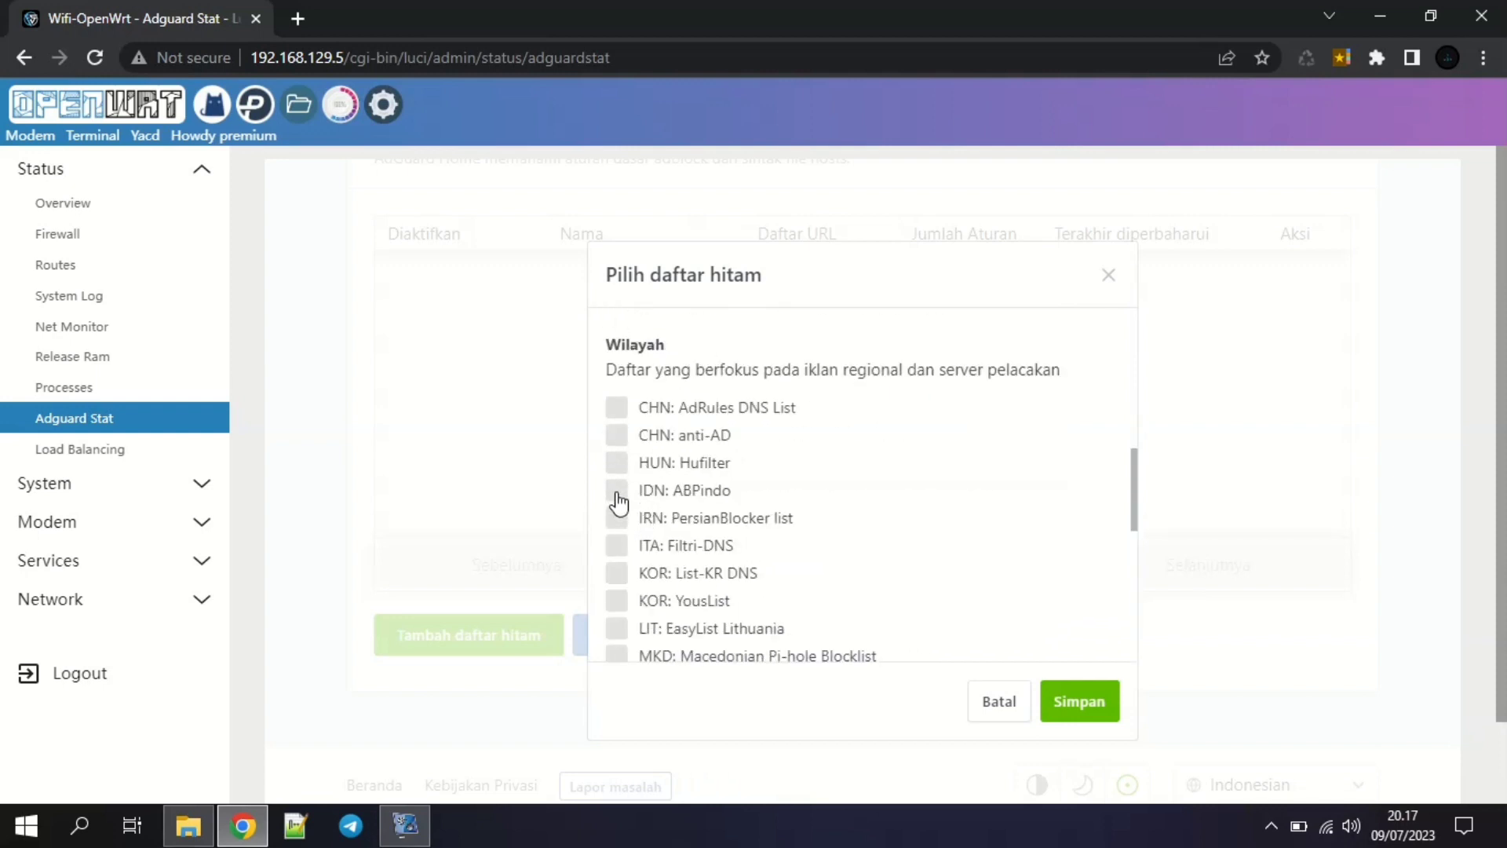
scroll(620, 503, "down", 8)
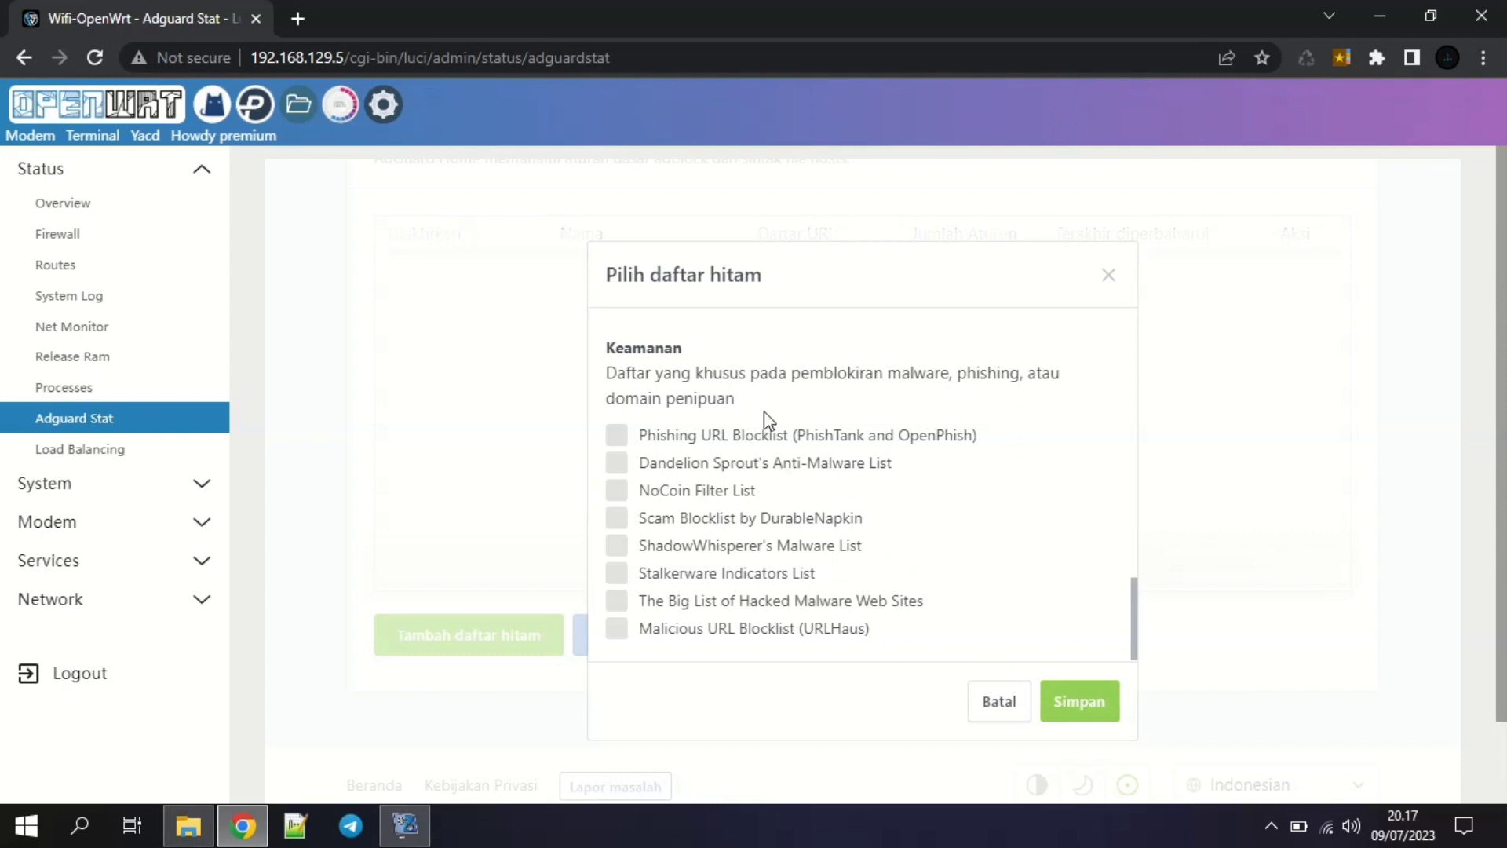
left_click(1080, 701)
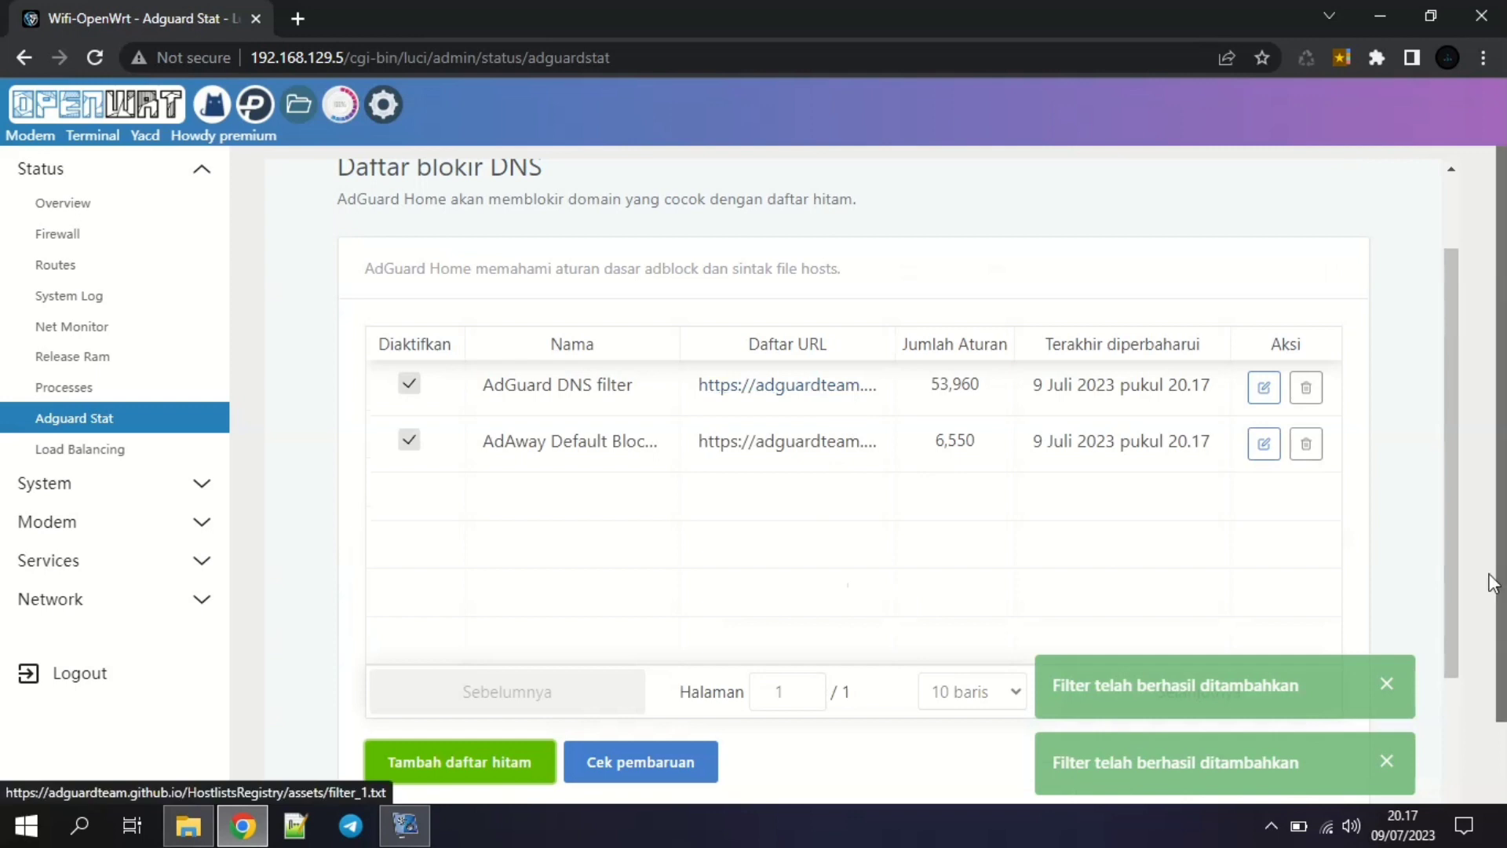
left_click(1389, 688)
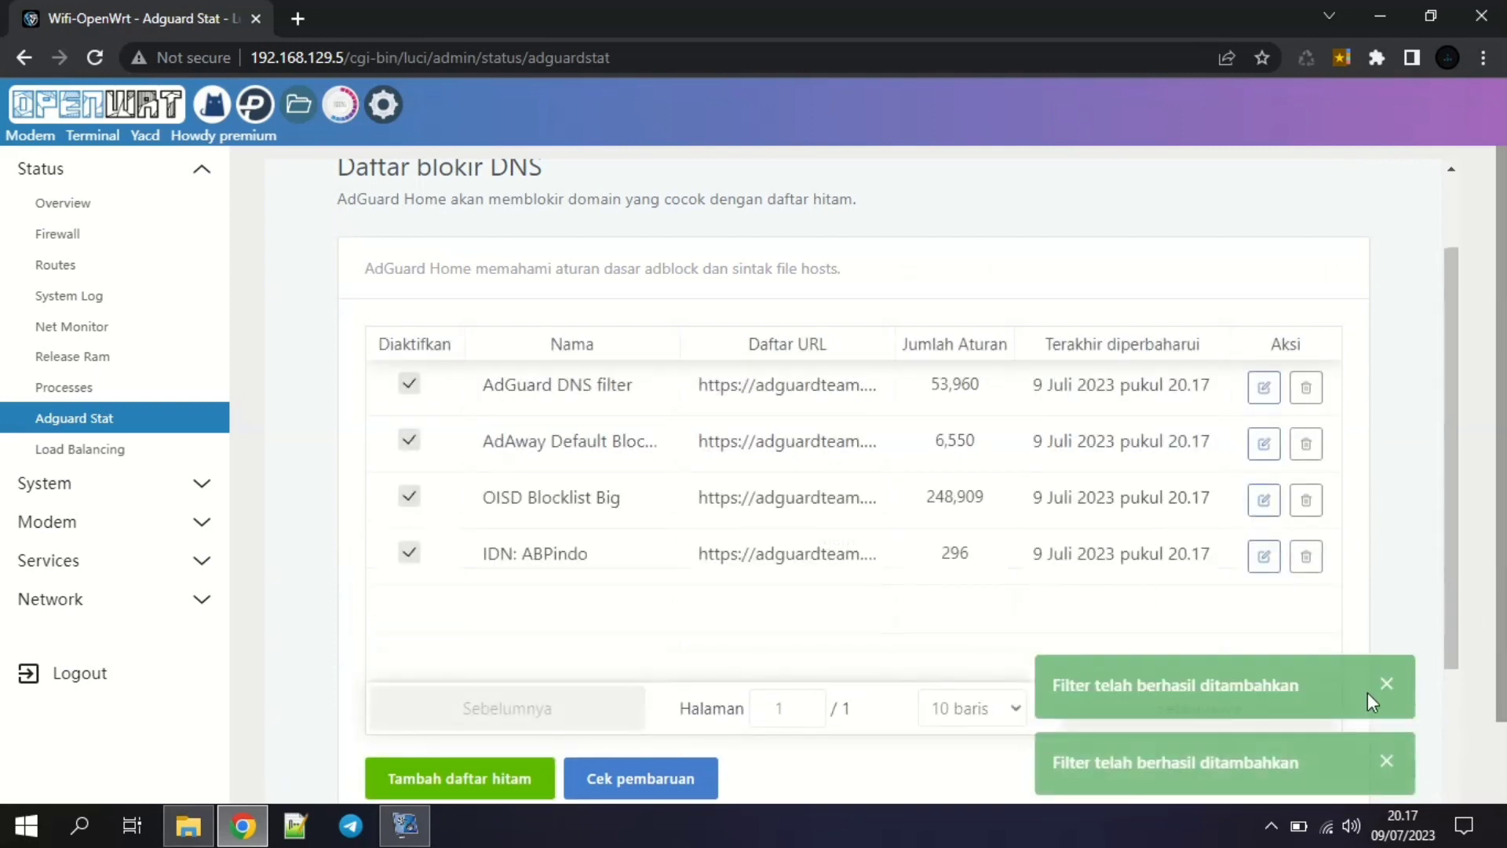
left_click(1388, 687)
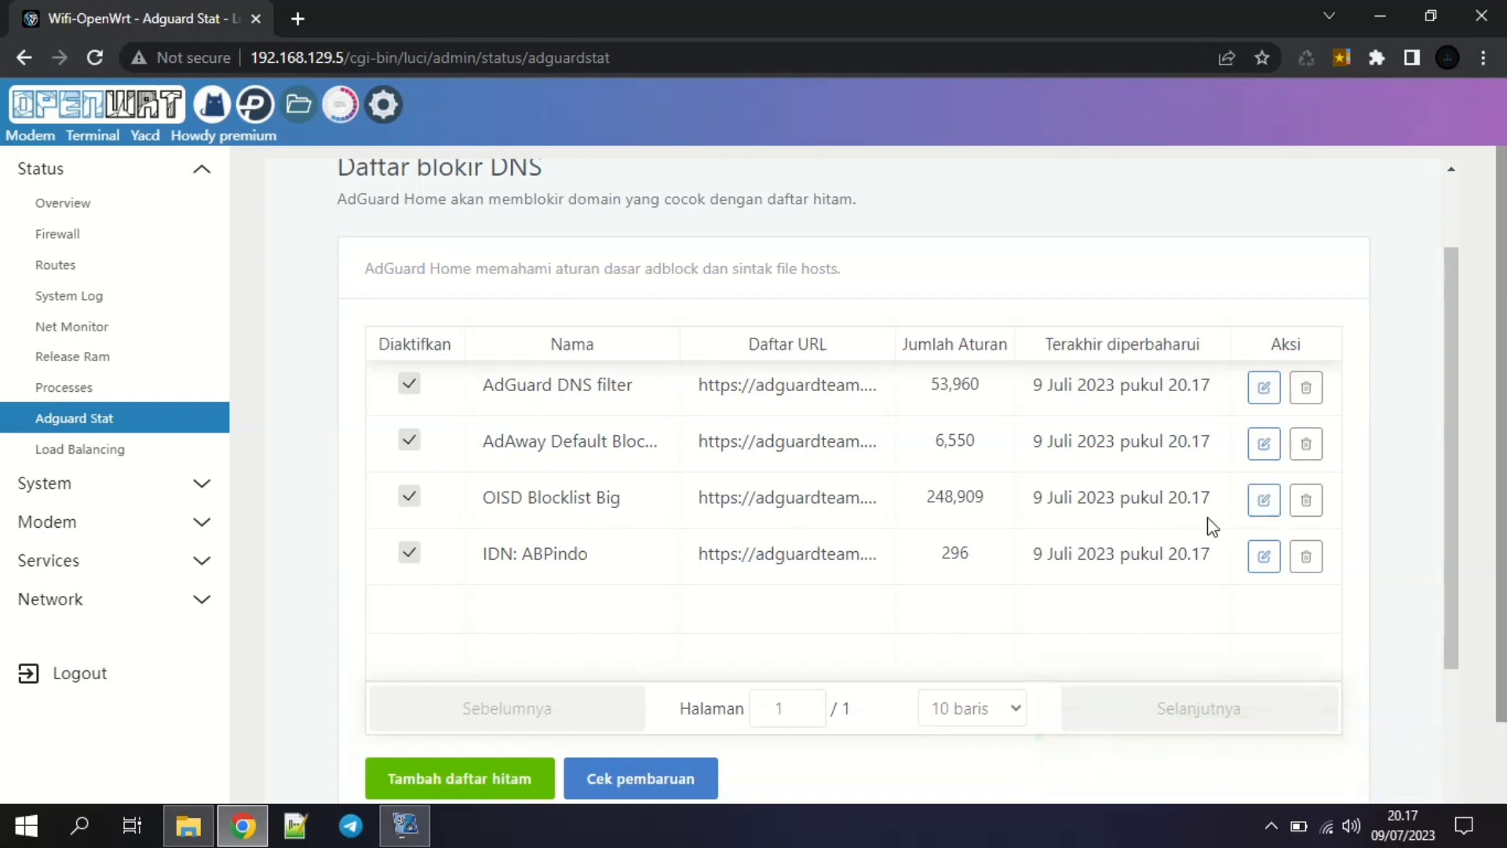
left_click(1263, 499)
left_click(766, 496)
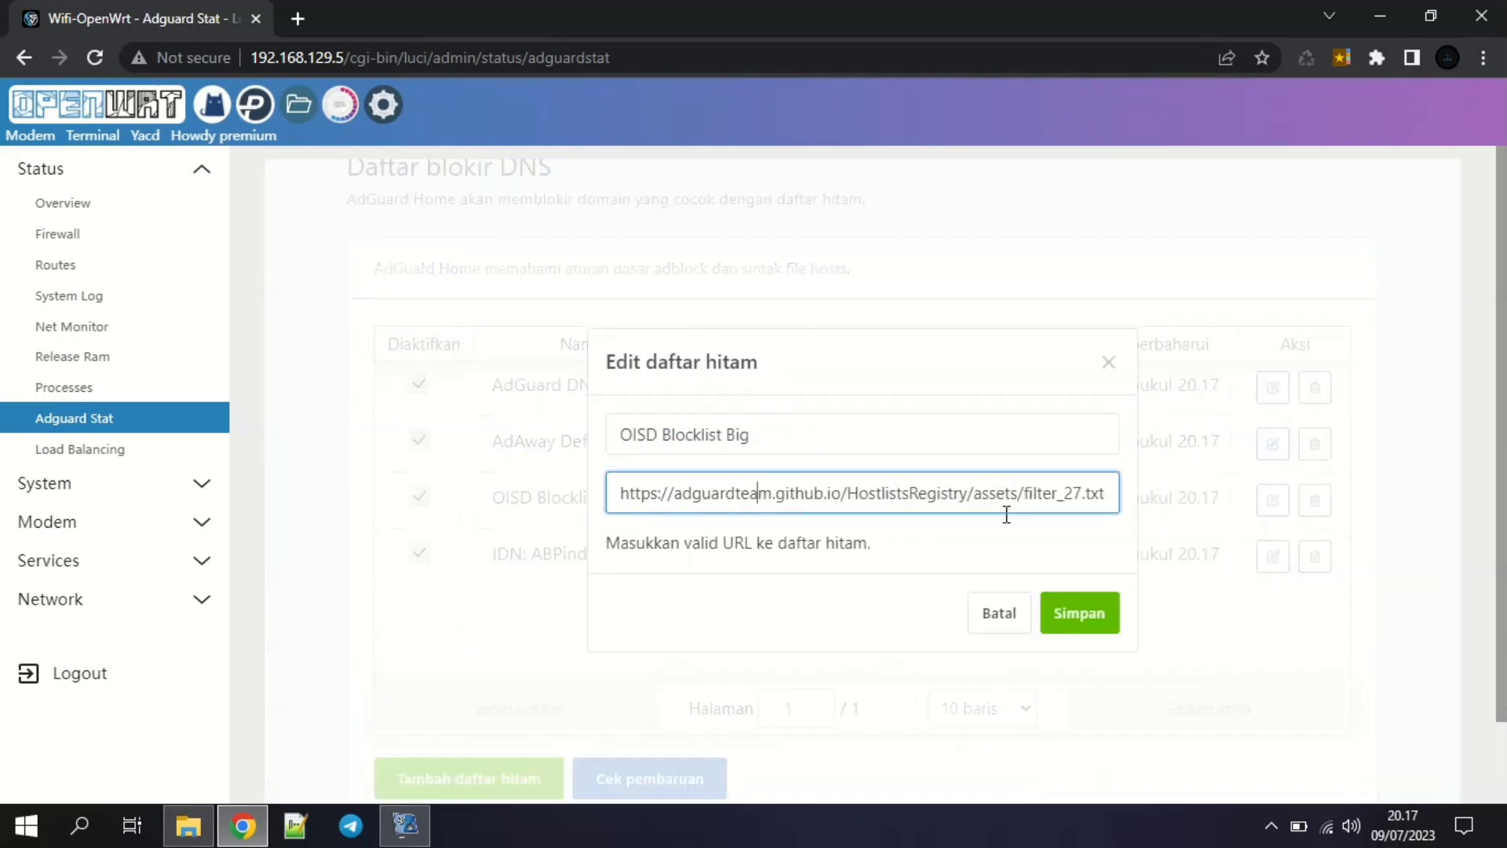
key("ctrl+a")
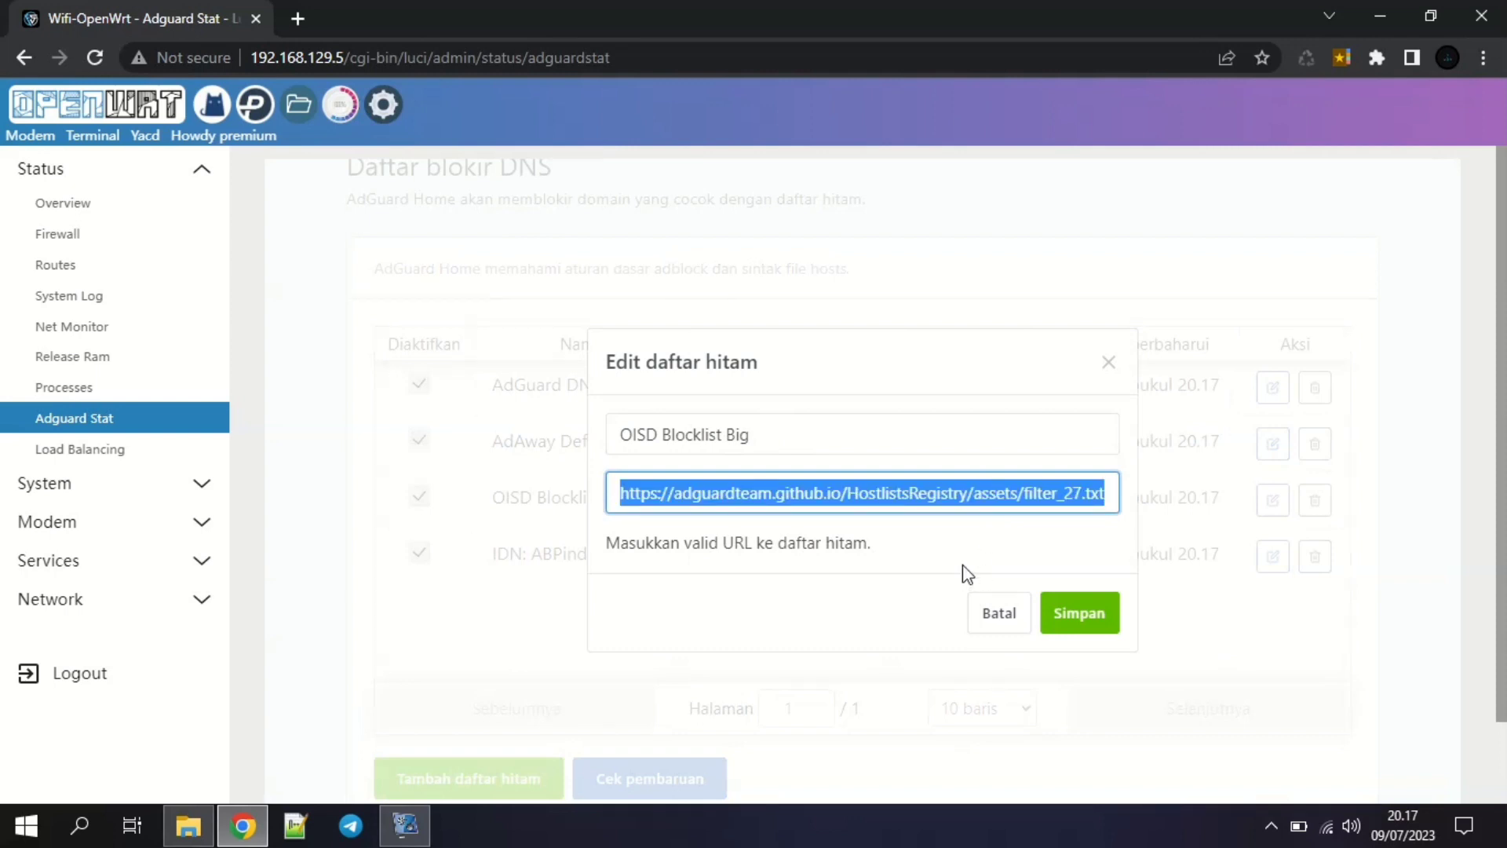
key("BackSpace")
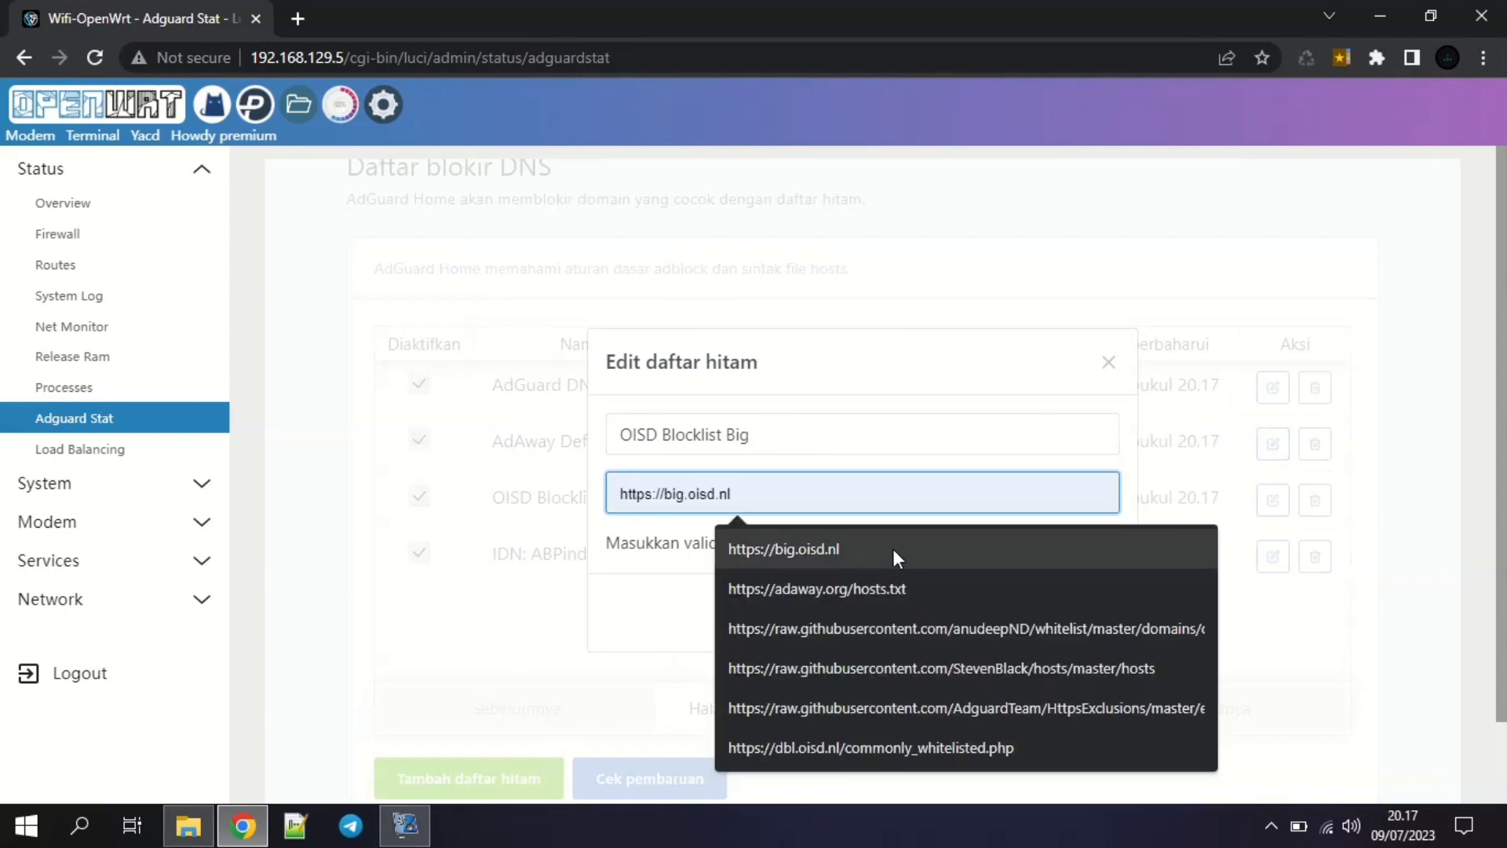
left_click(892, 549)
left_click(1080, 613)
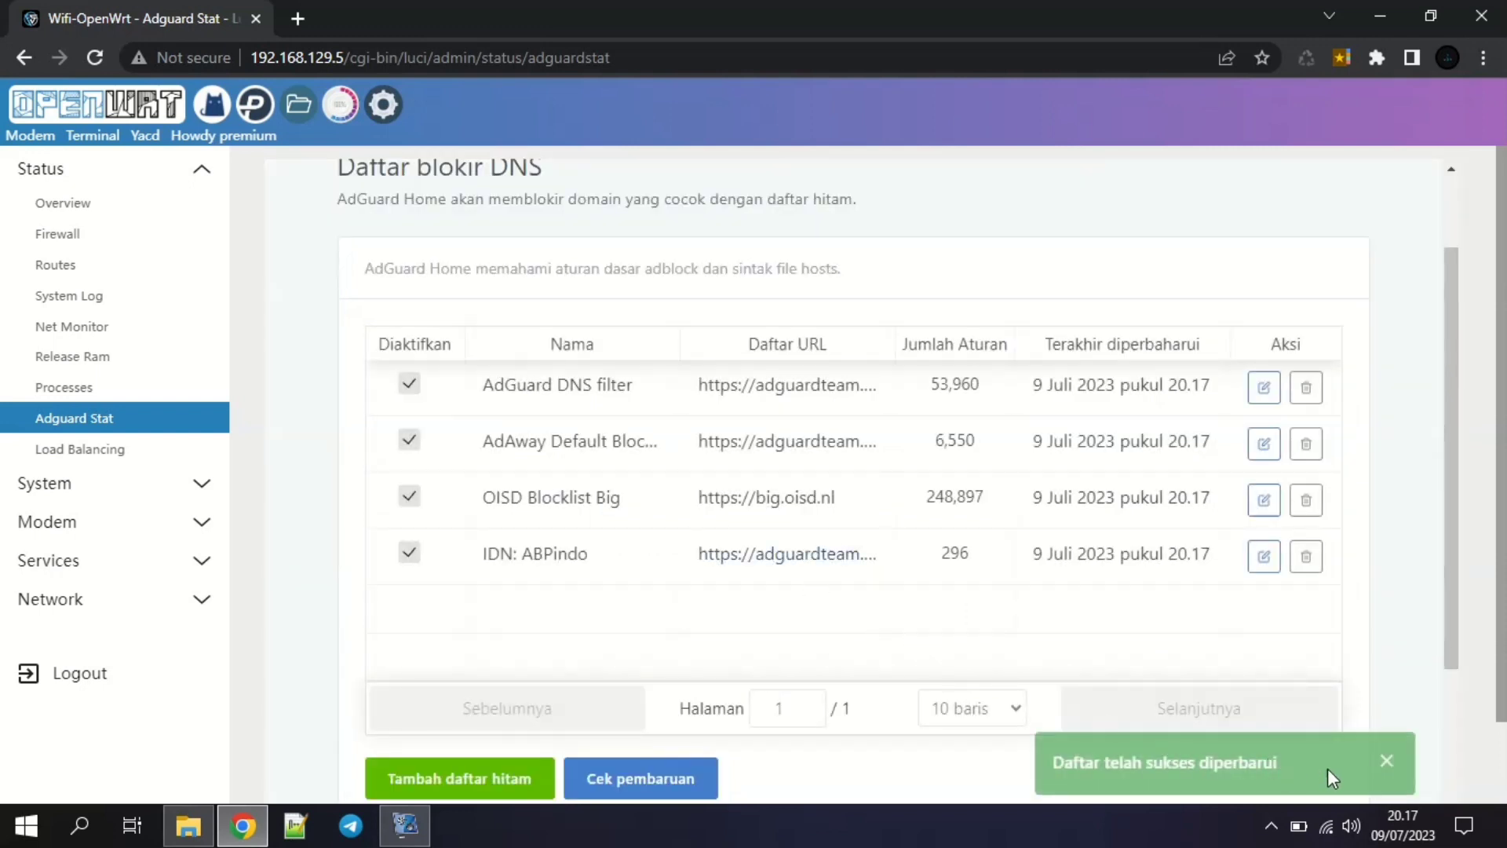
left_click(1388, 765)
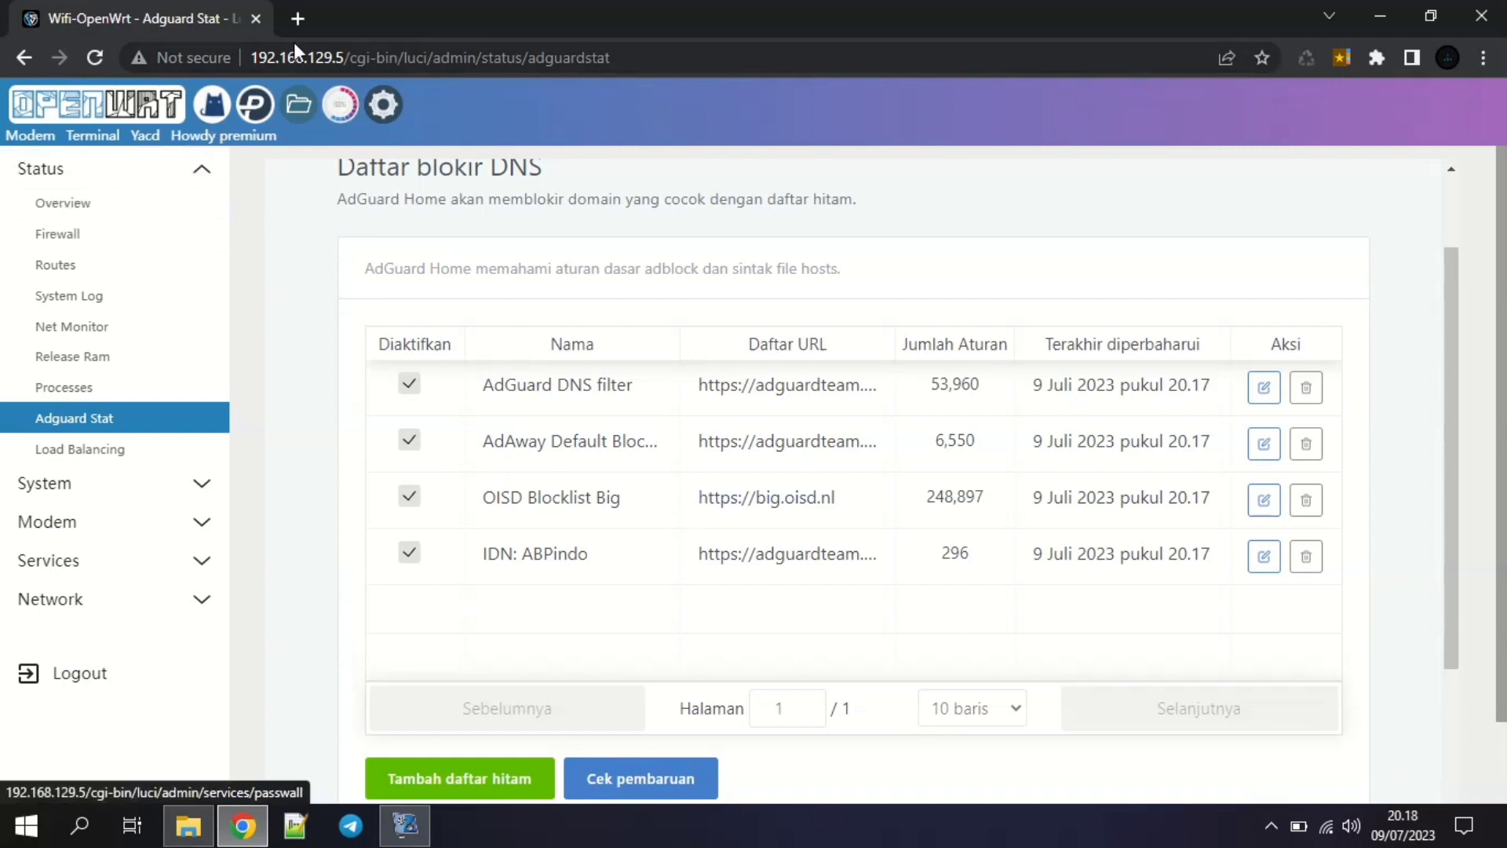
Load the d3ward.github.io Test Ad Block page in a new tab and return to the router's AdGuard page.
left_click(298, 18)
left_click(206, 11)
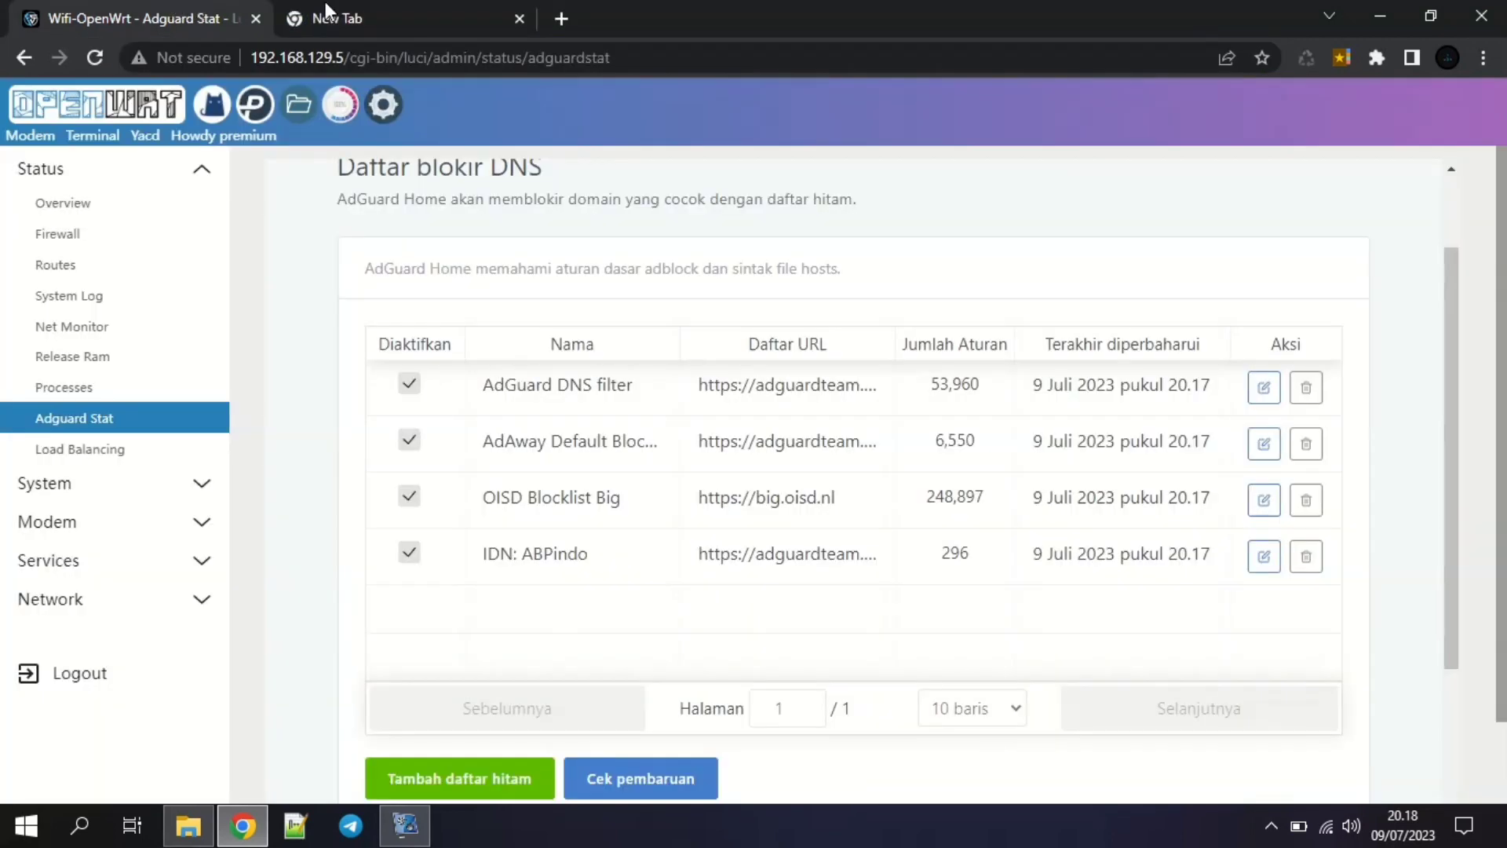
left_click(369, 11)
left_click(676, 101)
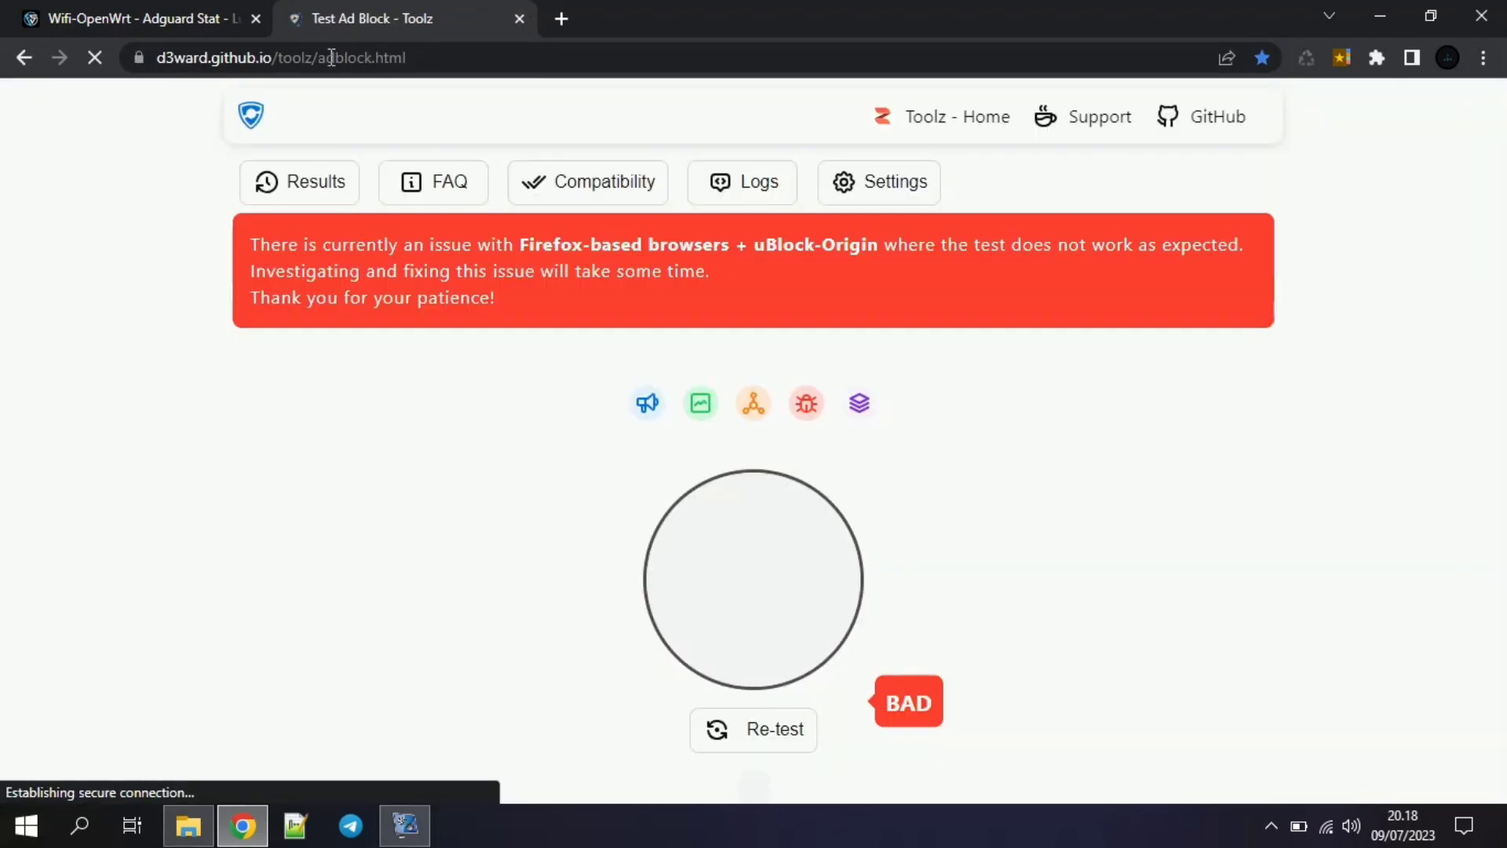
left_click(110, 16)
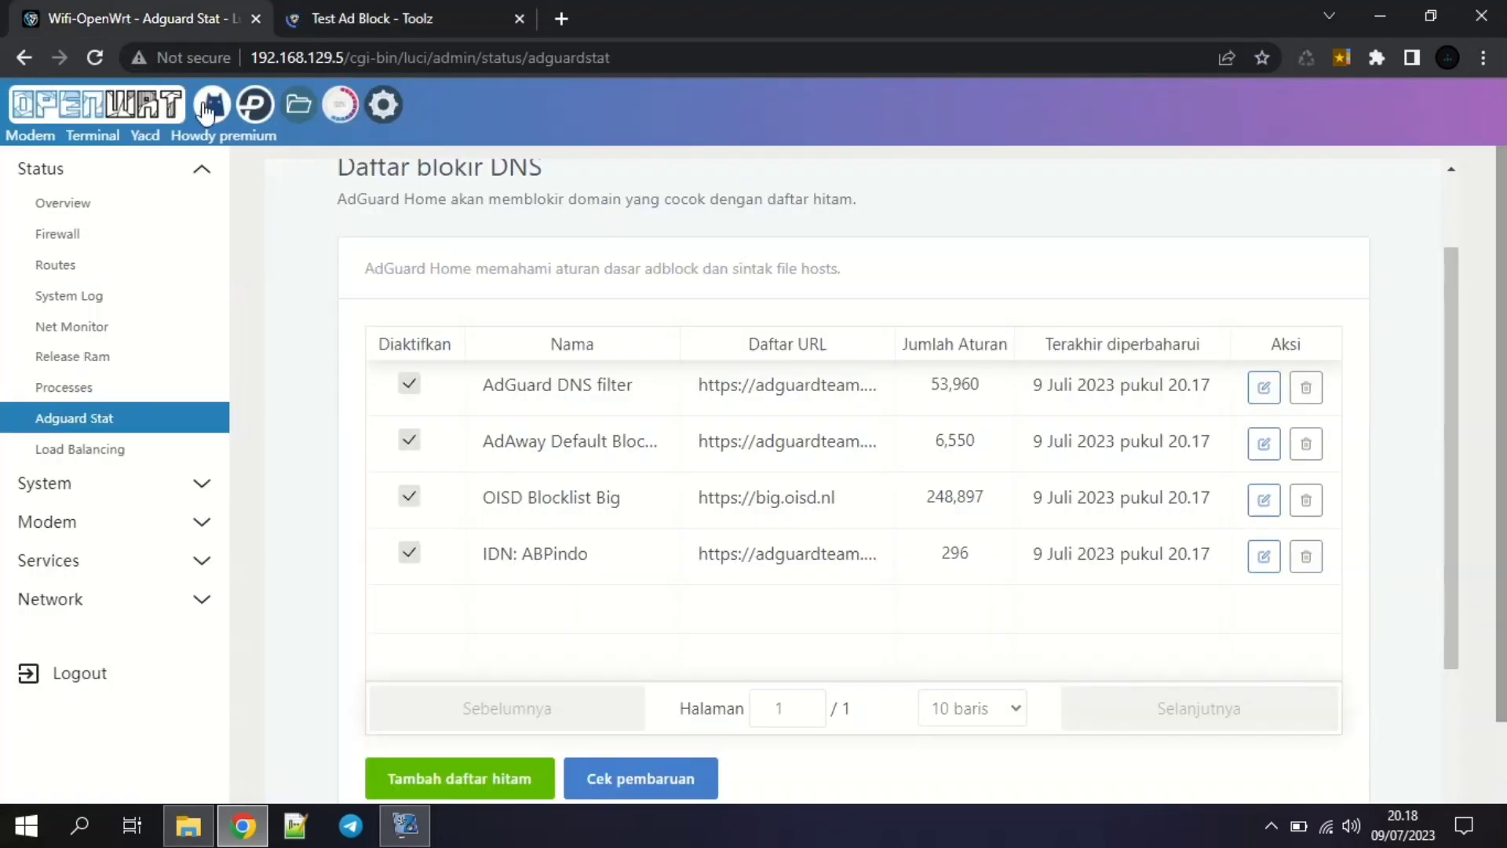
Examine the Test Ad Block score and its ads, analytics, error tracker and social tracker results, and close that tab.
left_click(375, 27)
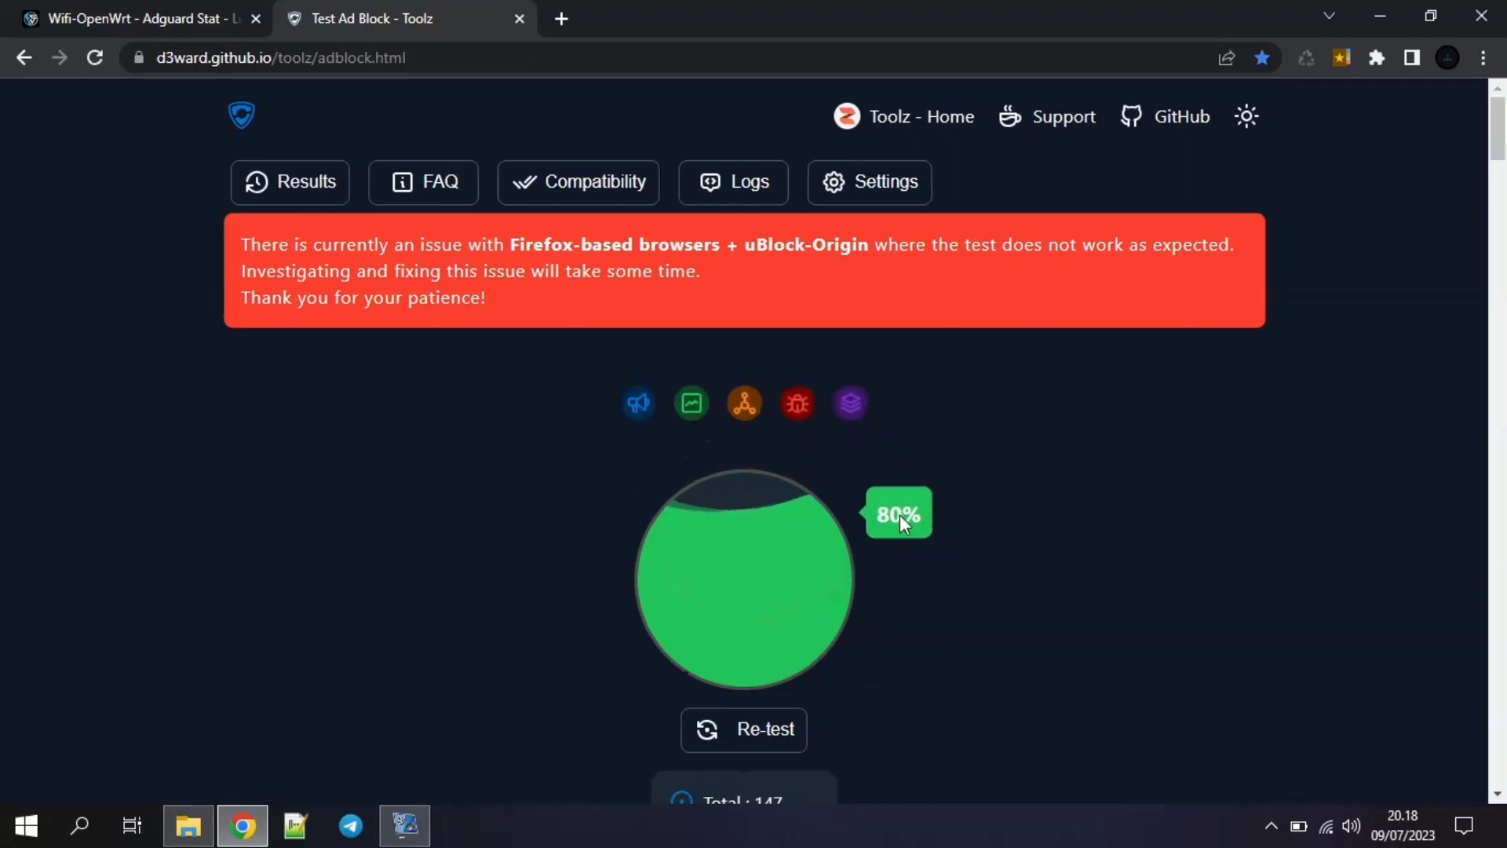
scroll(874, 517, "down", 12)
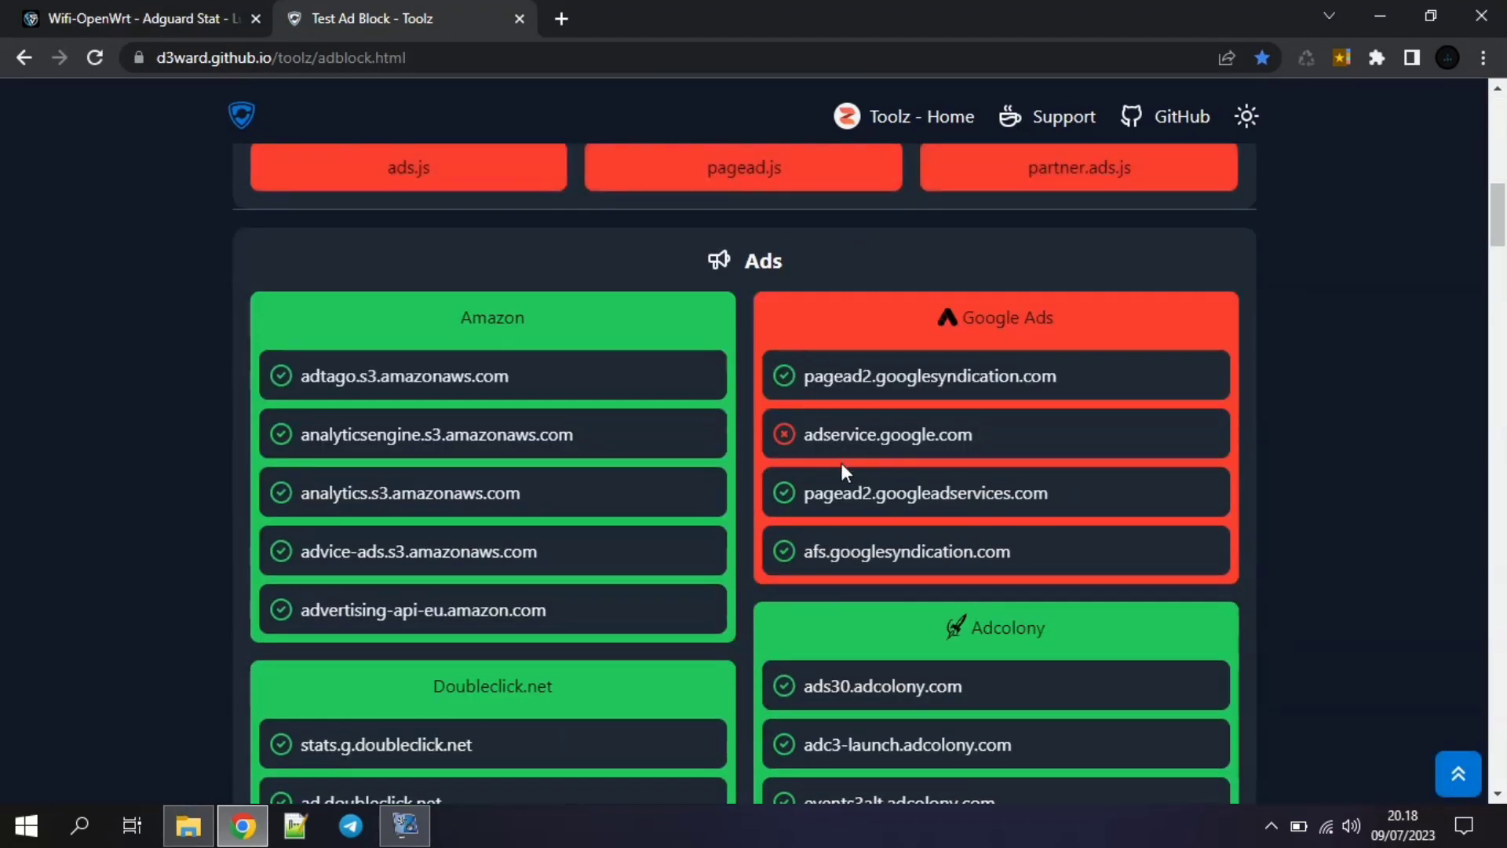
scroll(841, 463, "down", 20)
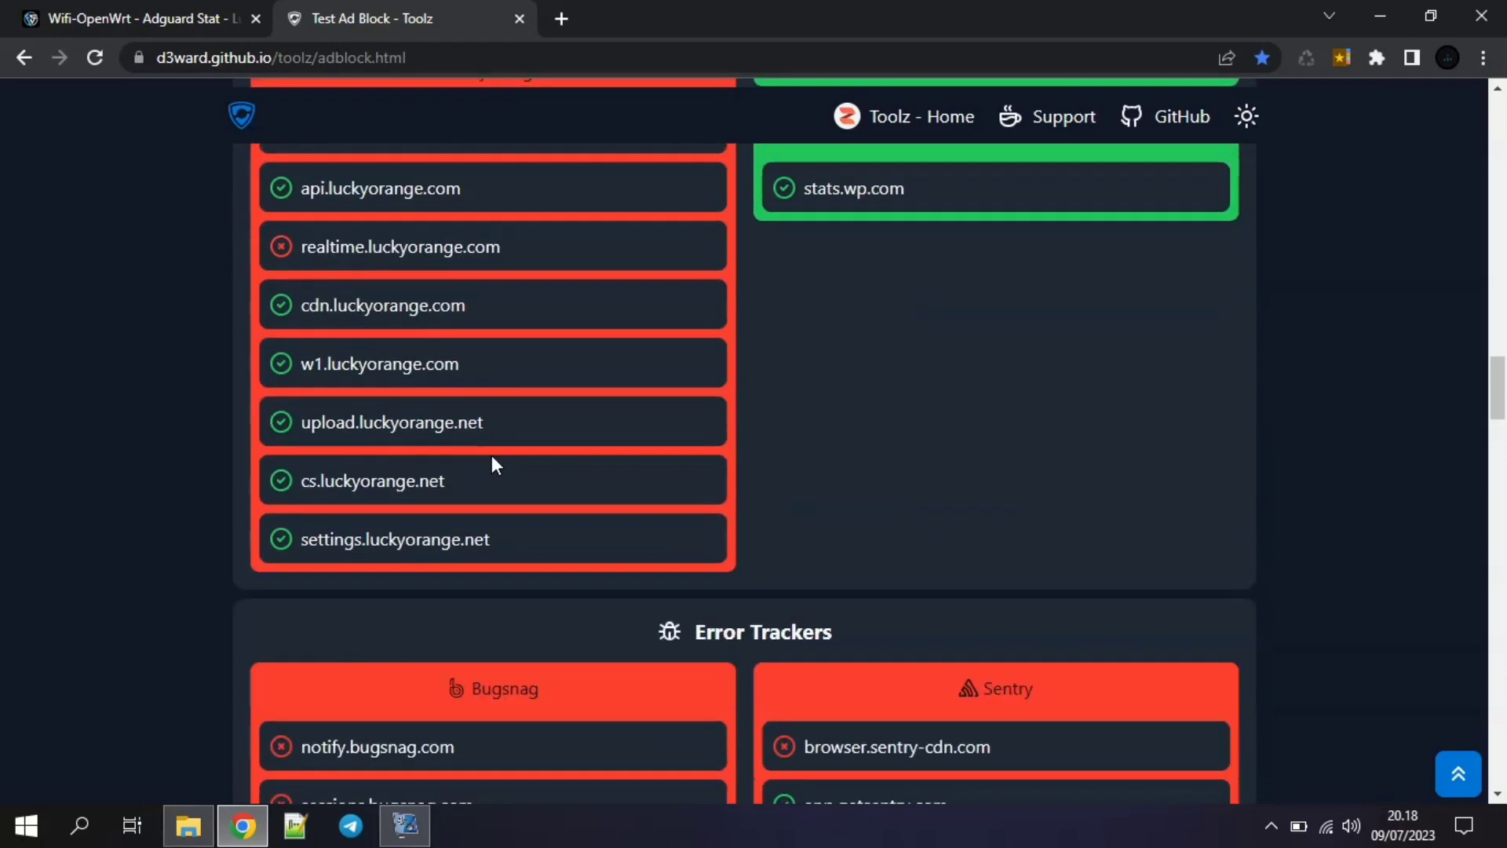
scroll(538, 530, "down", 8)
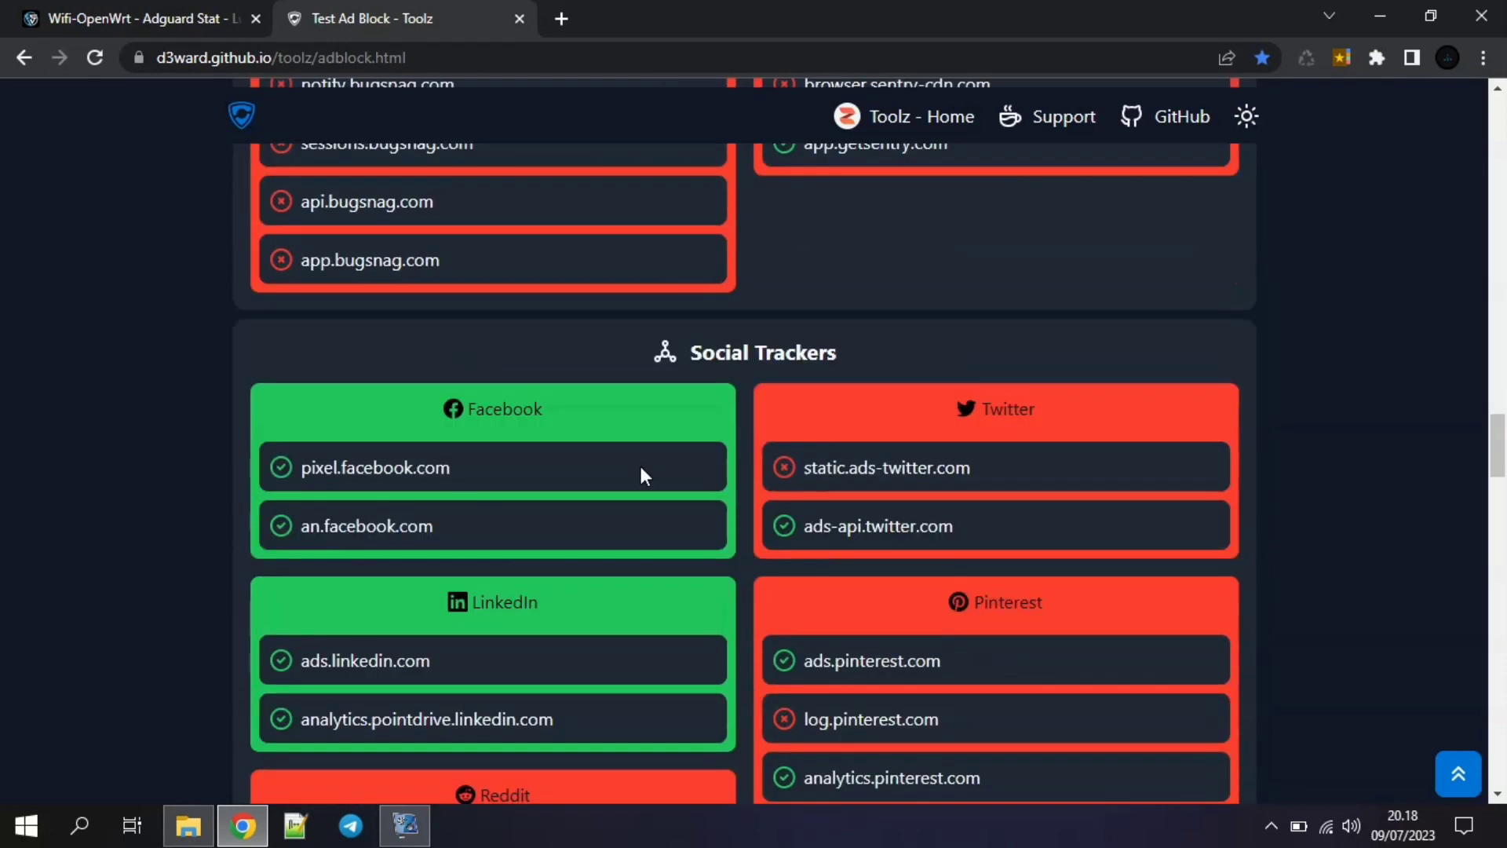
scroll(1070, 432, "up", 20)
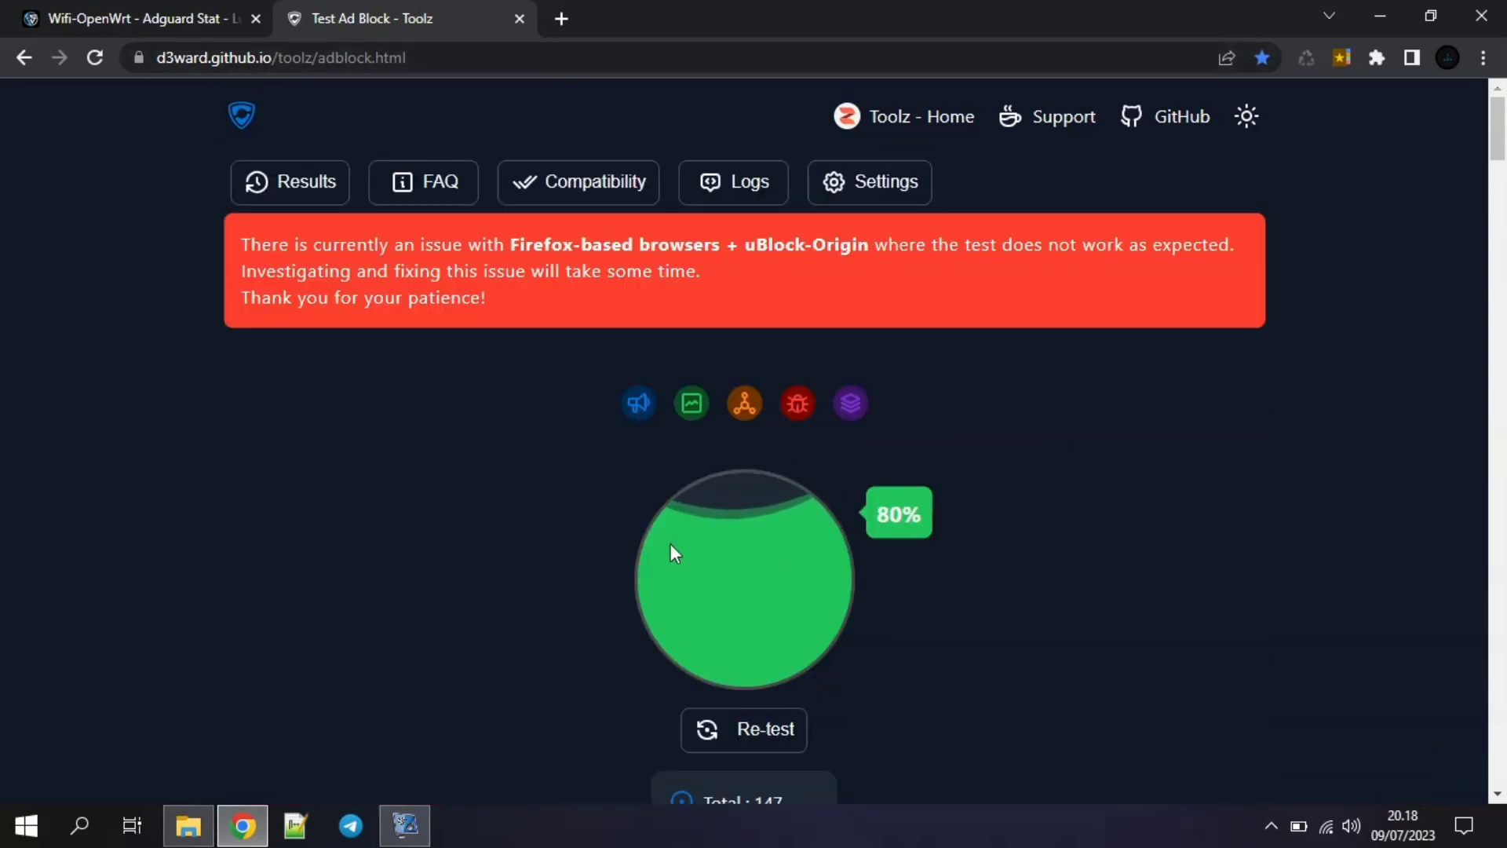
left_click(518, 18)
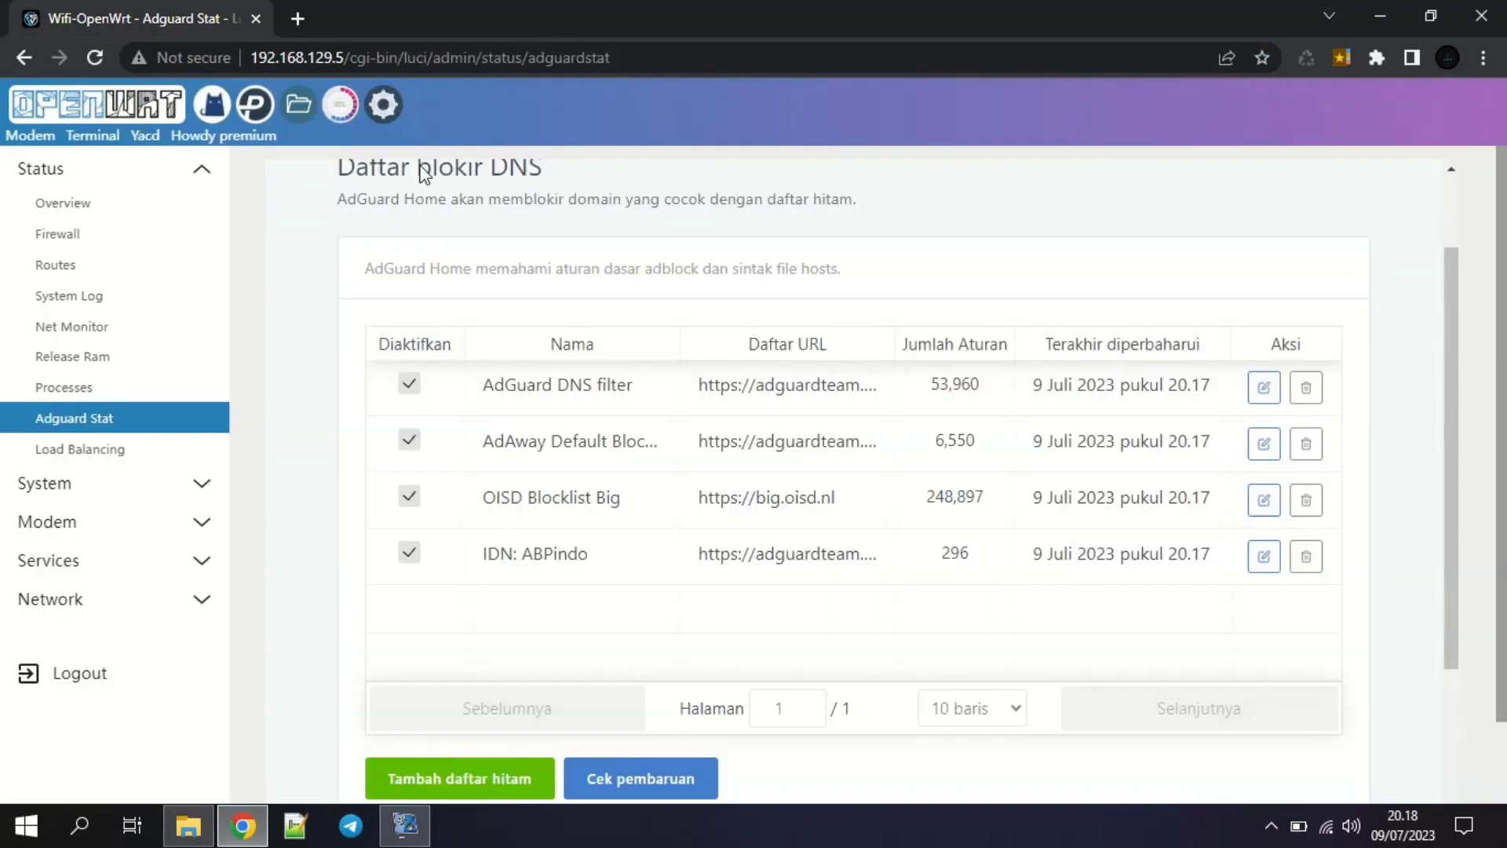
Show AdGuard Home's custom filtering rules and insert a copy of the @@||s.youtube.com^ rule directly below the original.
scroll(471, 261, "up", 2)
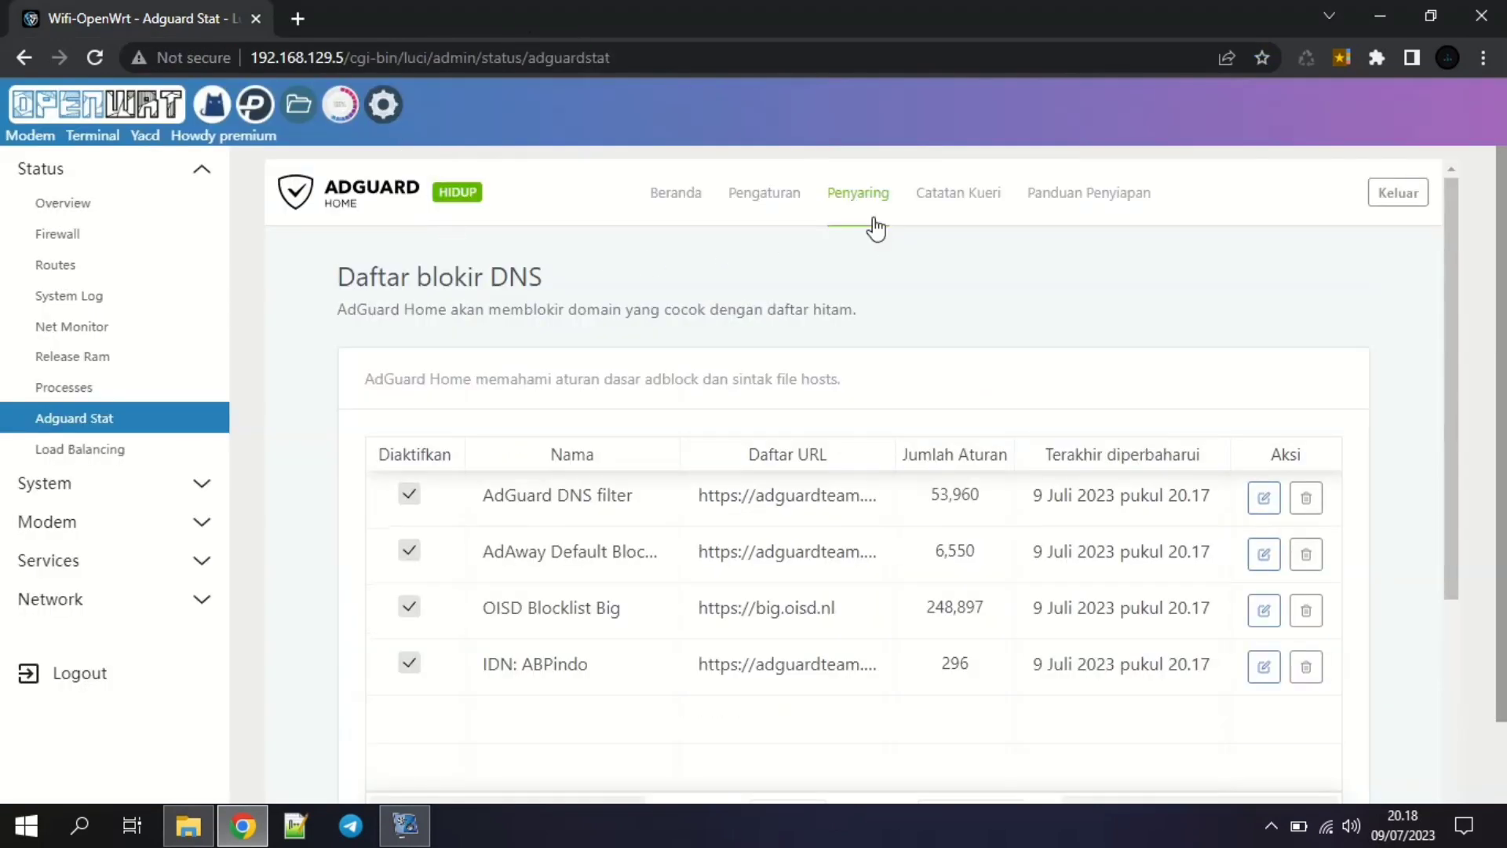
mouse_move(876, 202)
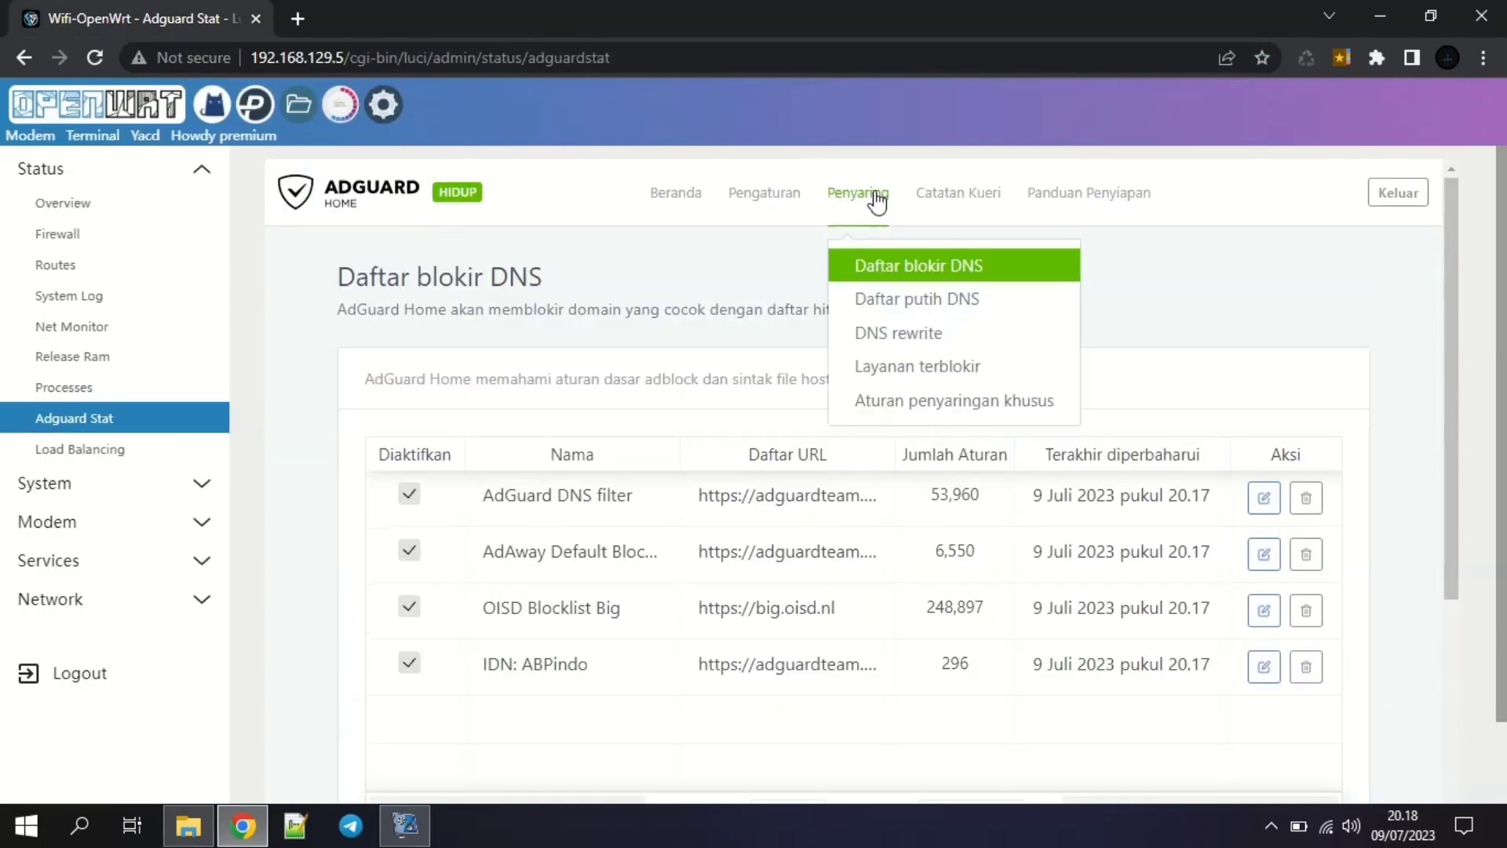
left_click(895, 402)
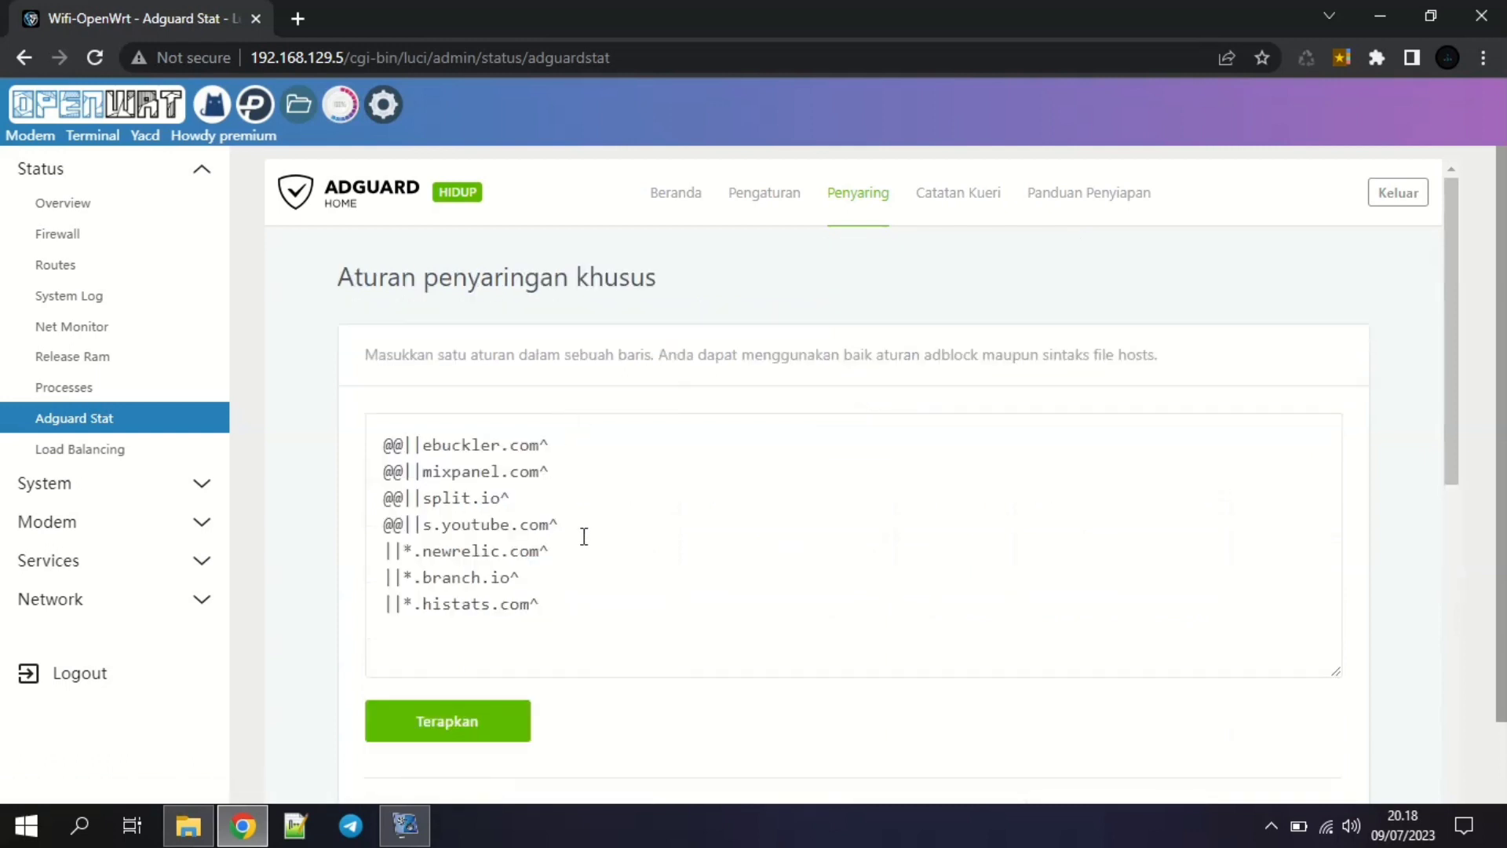
left_click_drag(559, 525, 374, 520)
key("ctrl+c")
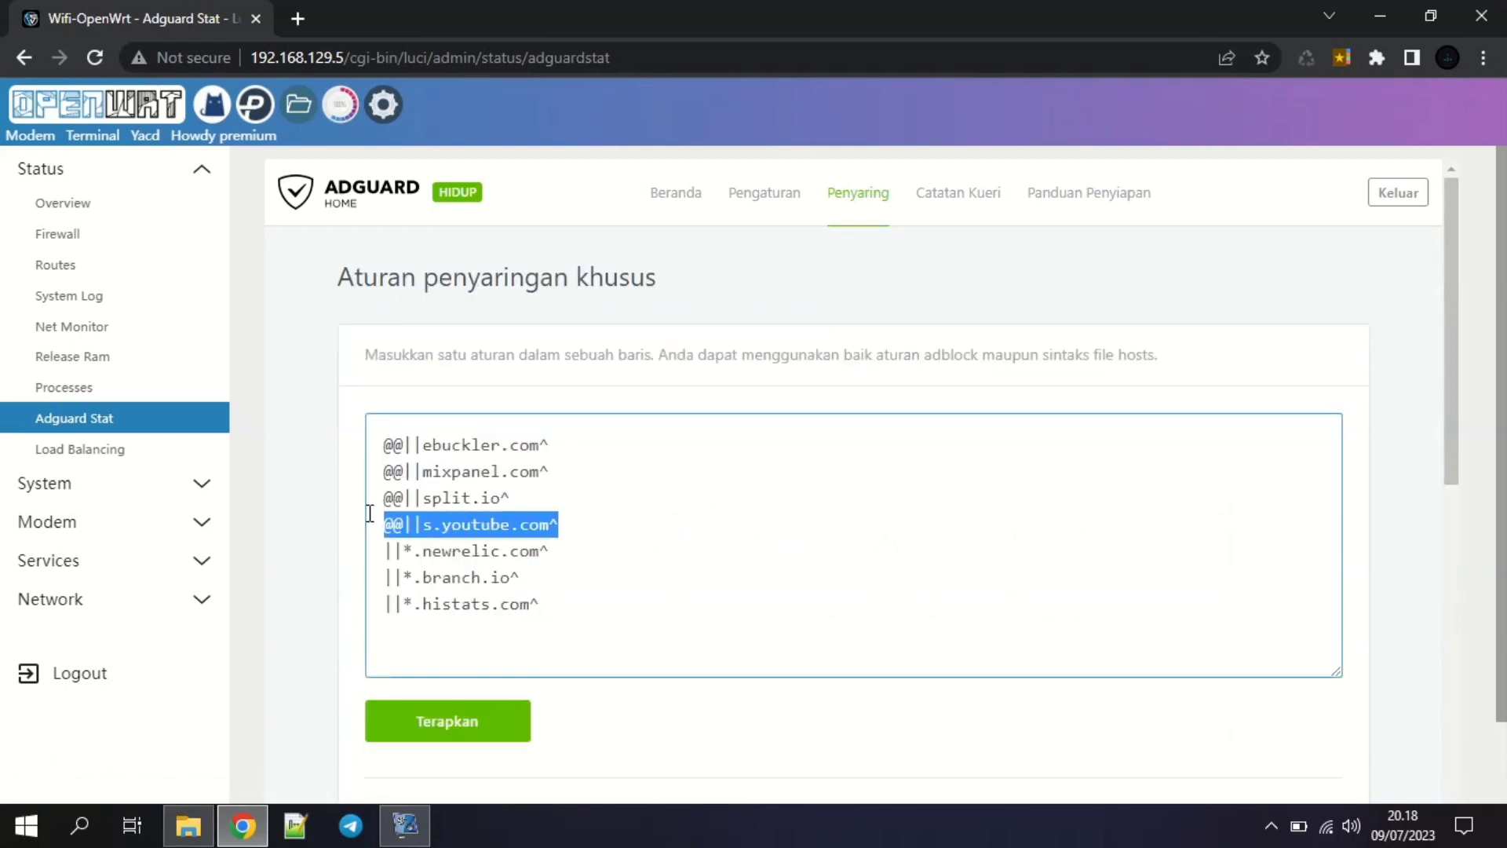
left_click(591, 527)
key("Return")
key("ctrl+v")
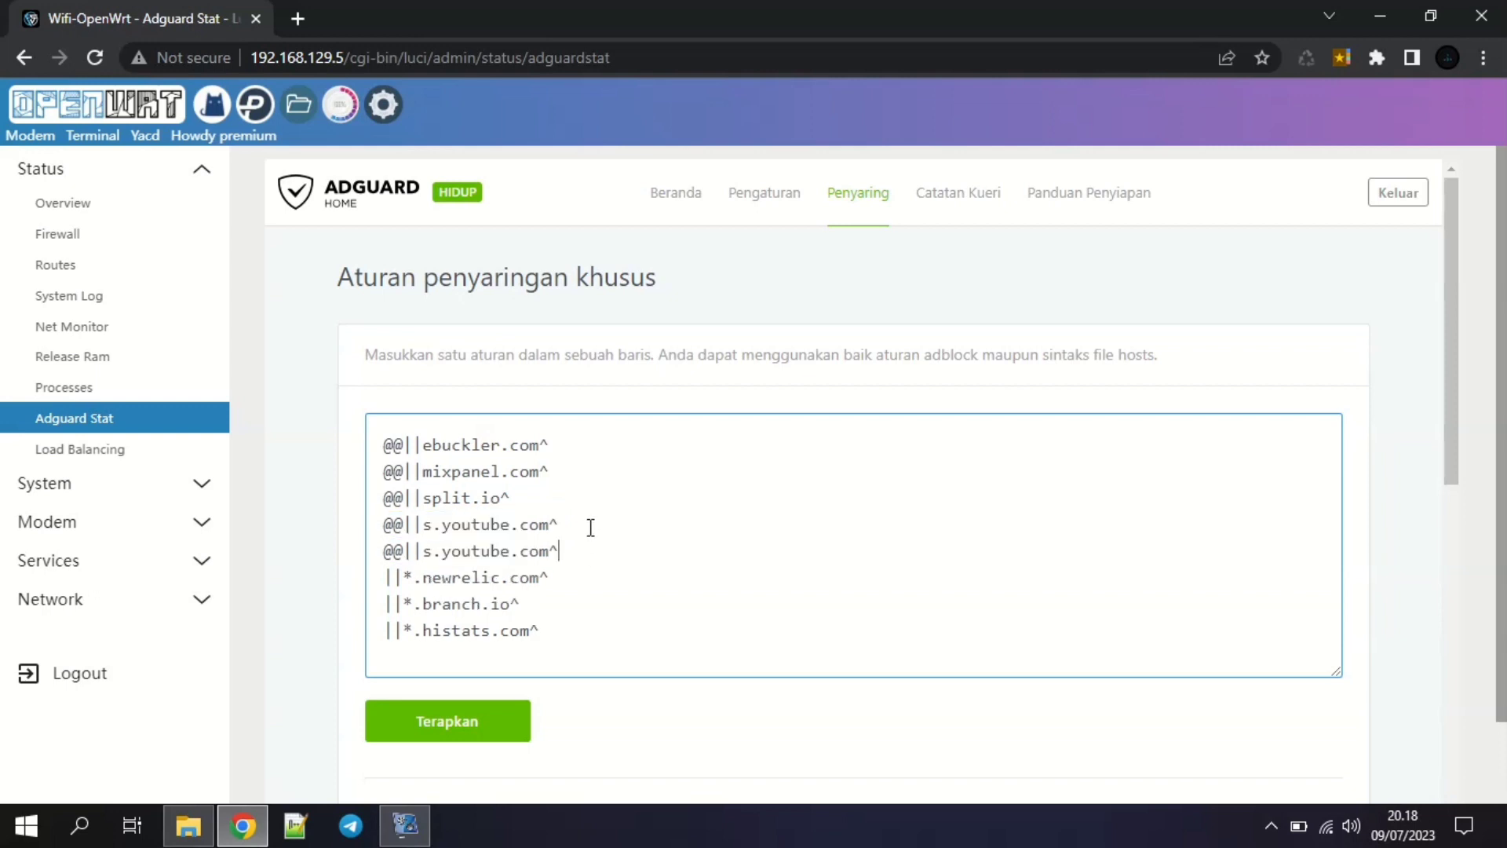
Load fastssh.com in a new tab to check for adblock detection, dismiss its alert and cookie notice, and close the tab.
left_click(298, 18)
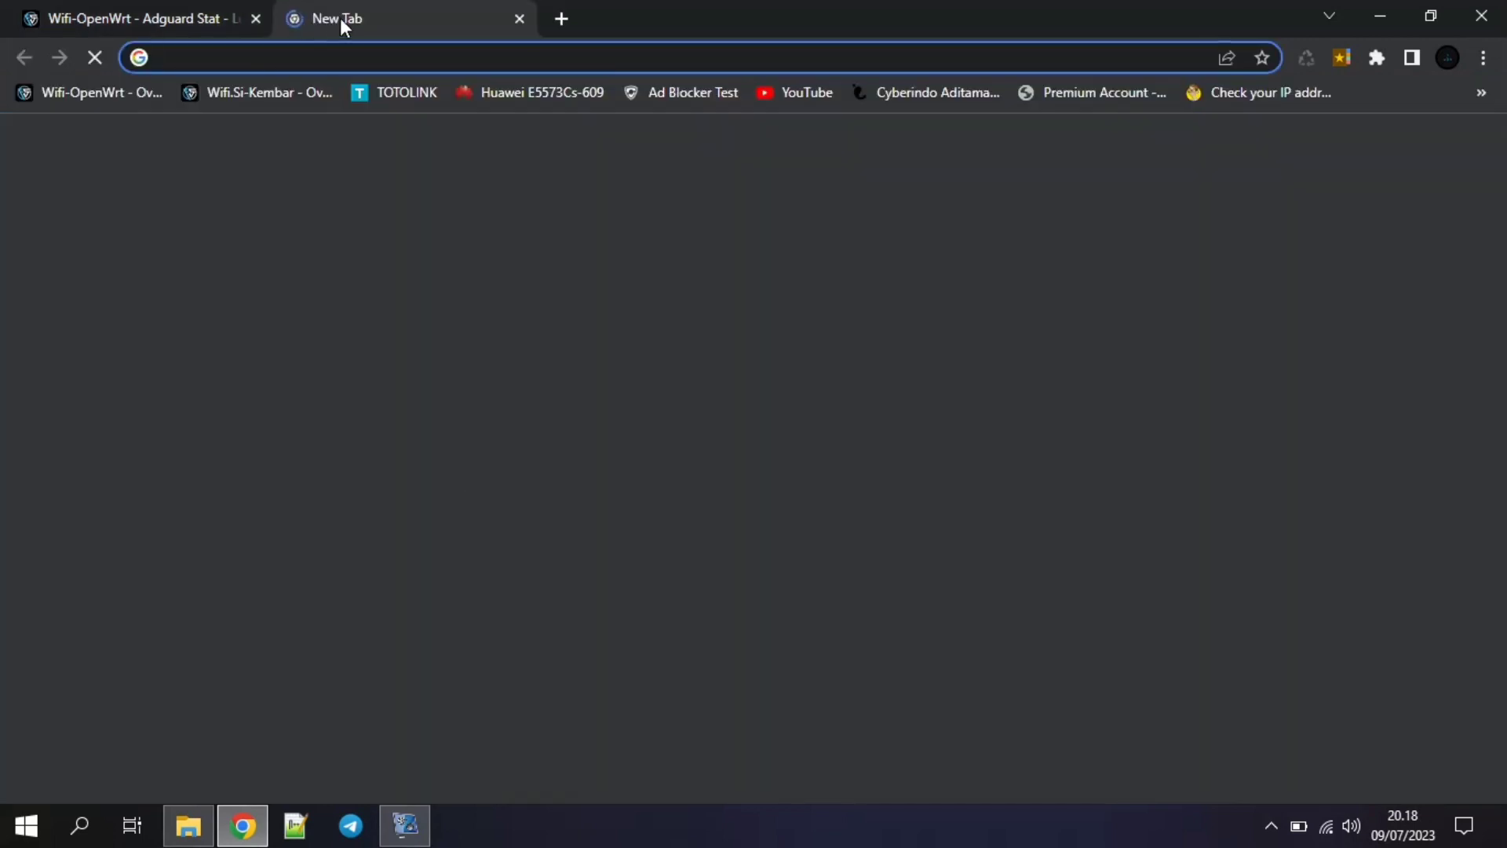
left_click(1041, 51)
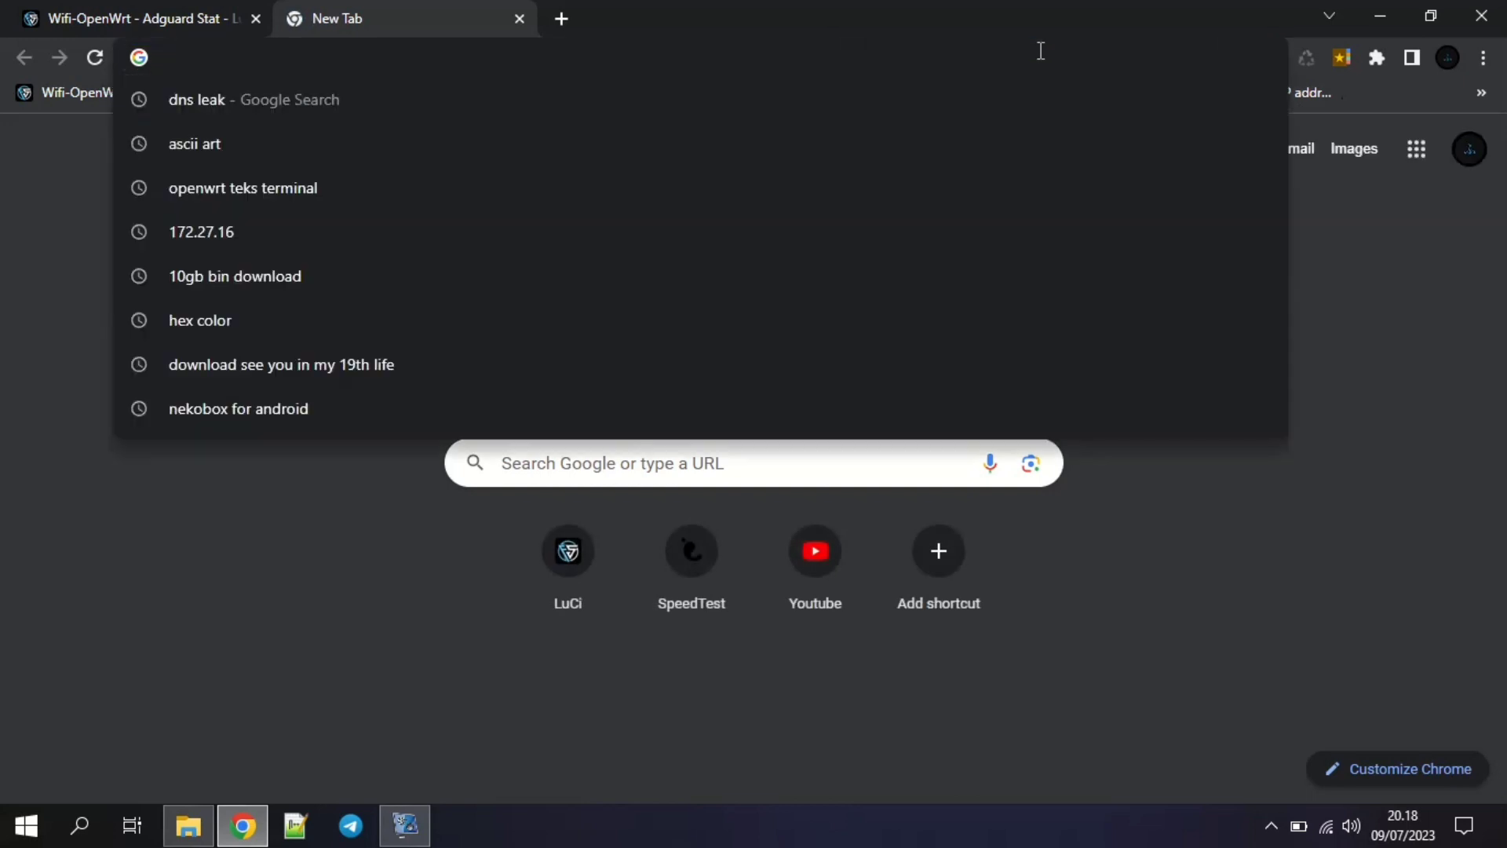
type("fast")
key("Return")
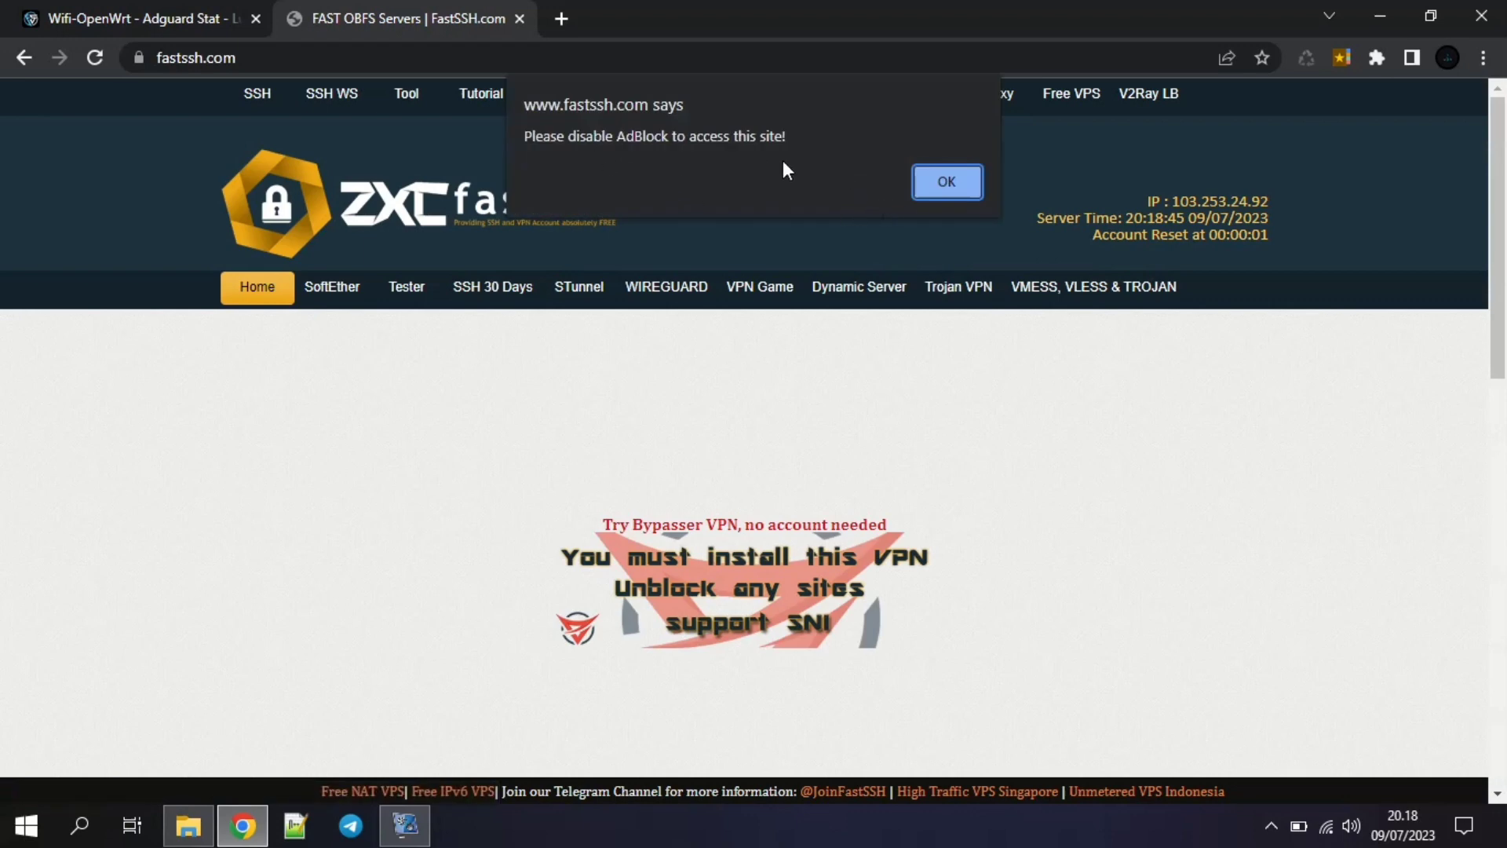
left_click(933, 180)
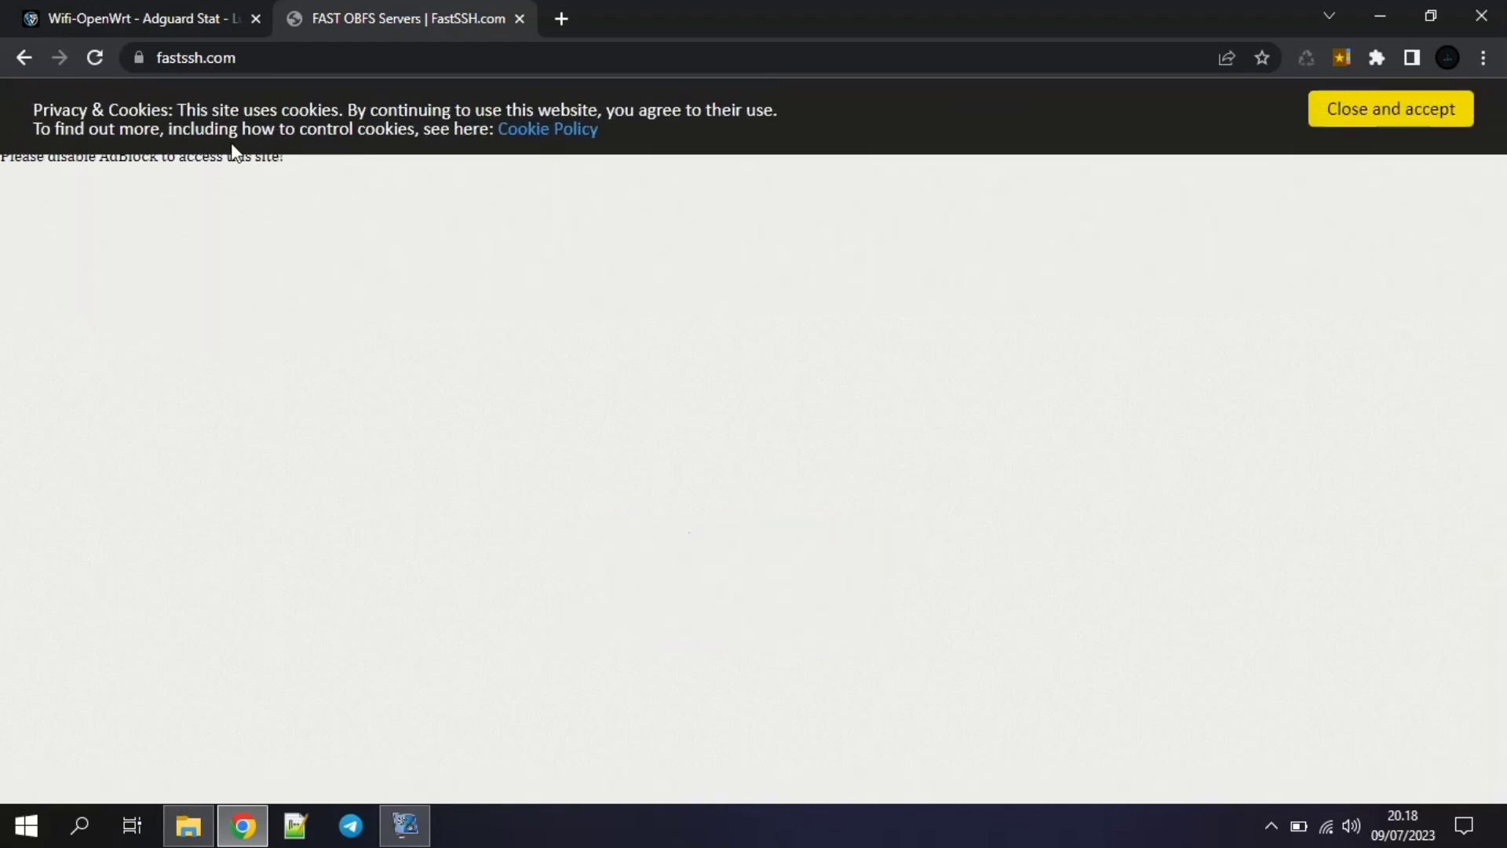
left_click(1364, 104)
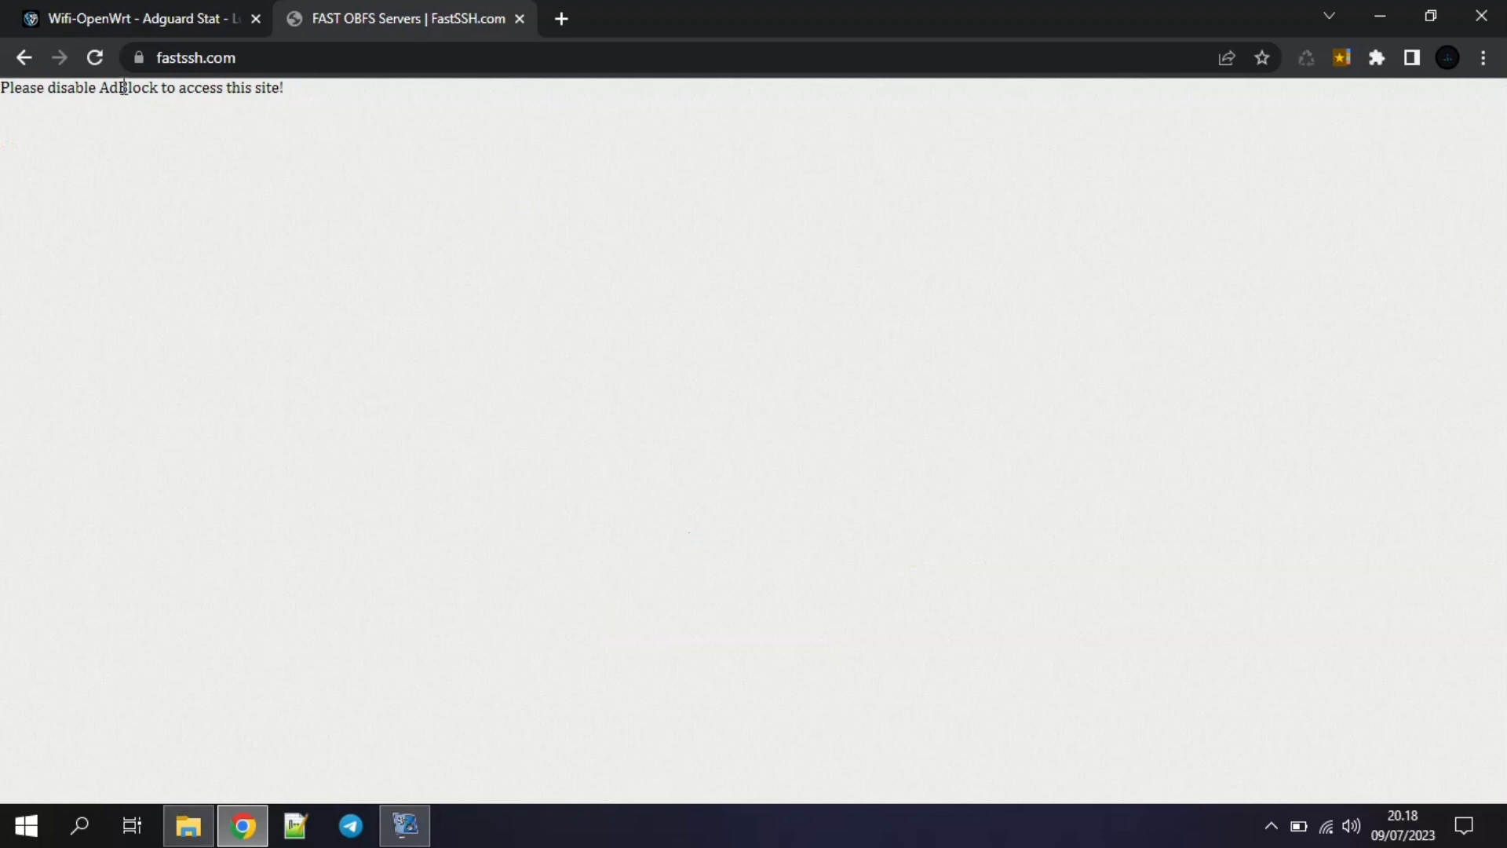
left_click(518, 18)
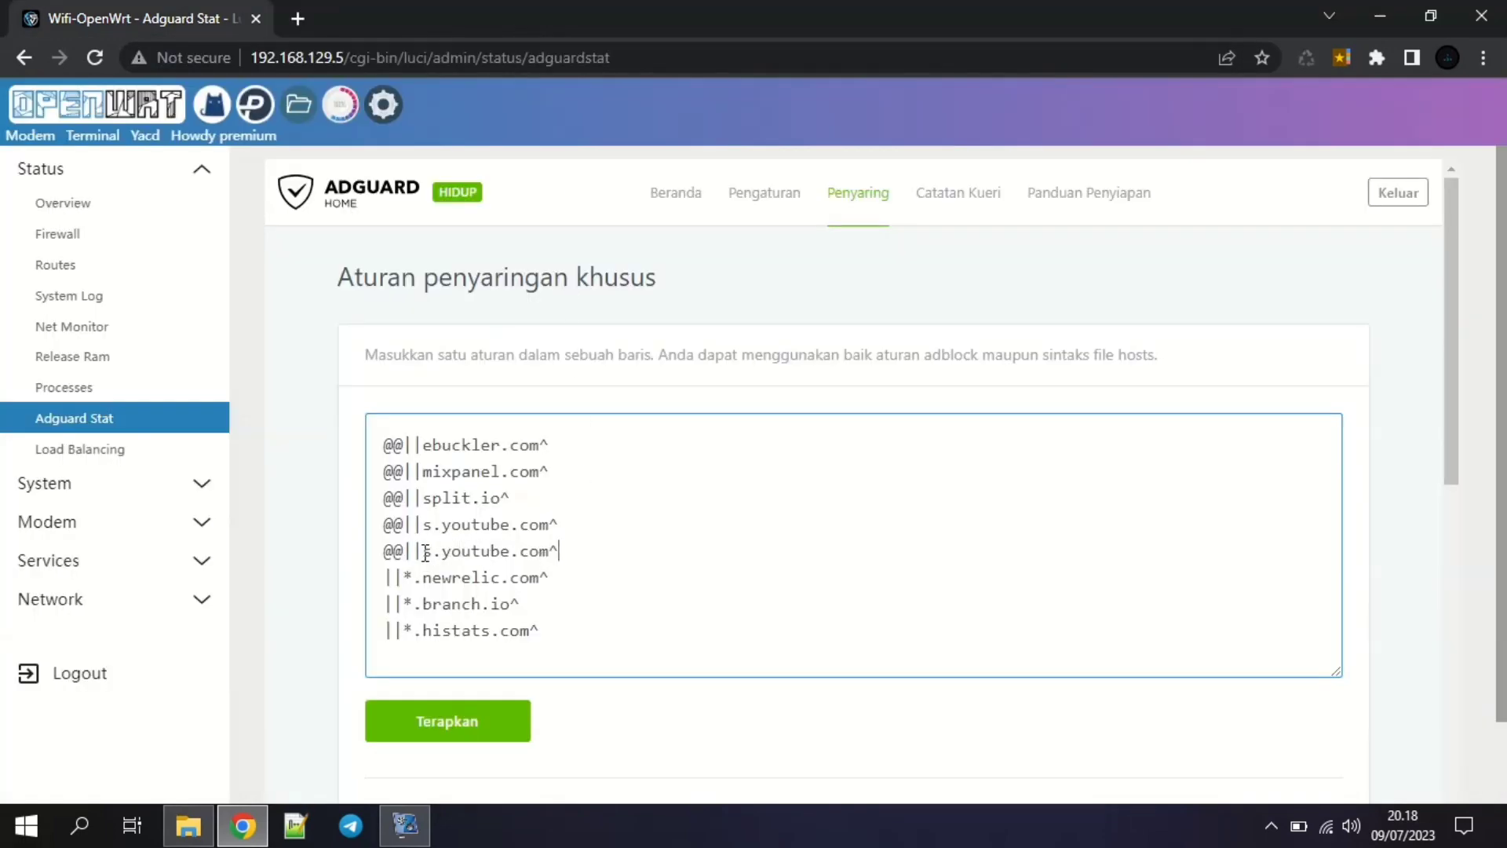
Change the duplicated allow rule to @@||pagead2.googlesyndication.com^ and apply the custom filtering rules.
left_click_drag(425, 553, 549, 559)
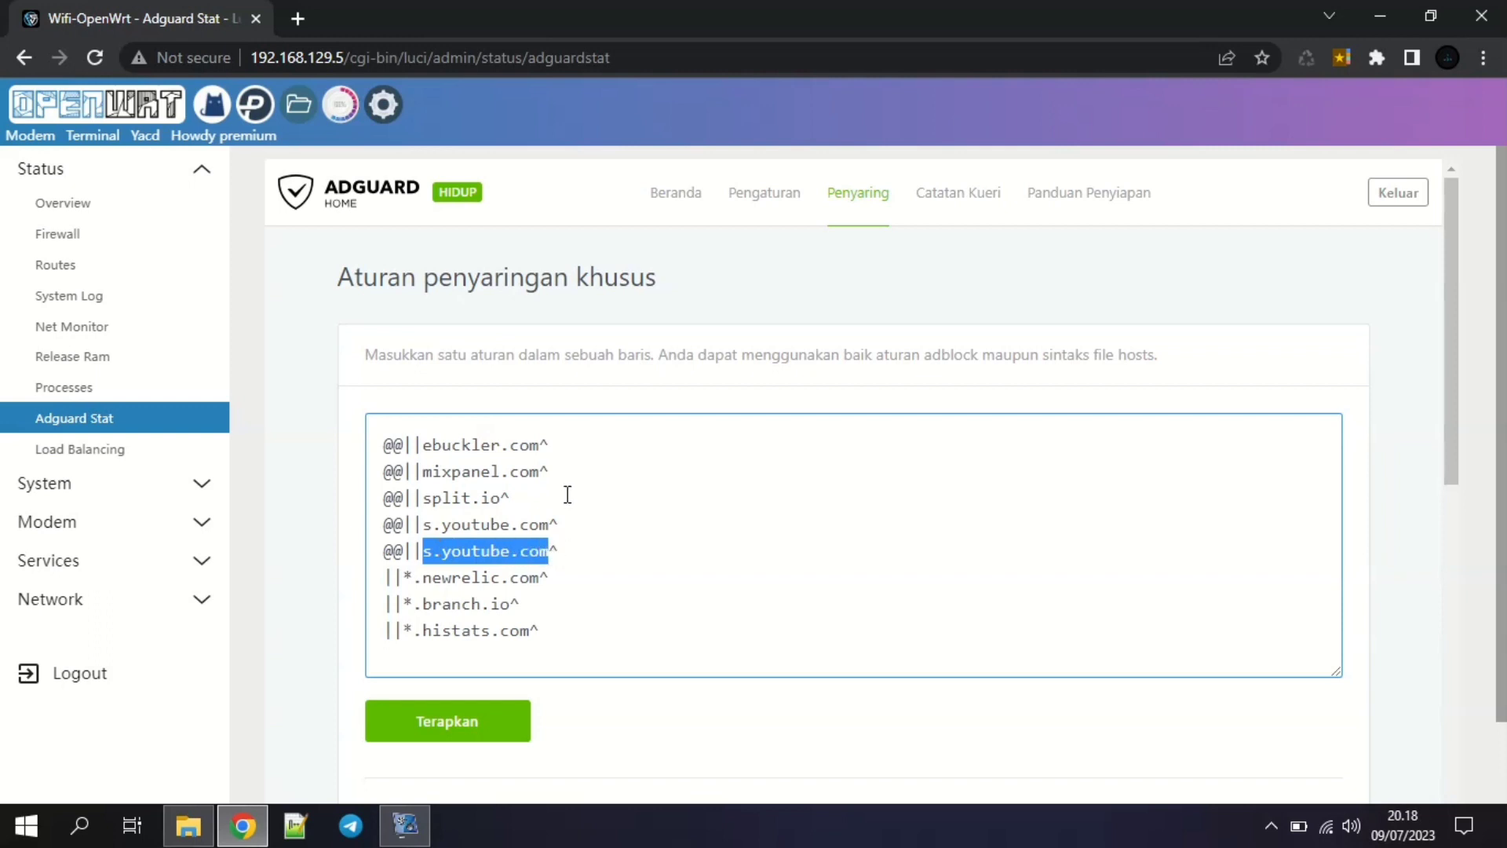
type("pagead2.googlesyndication")
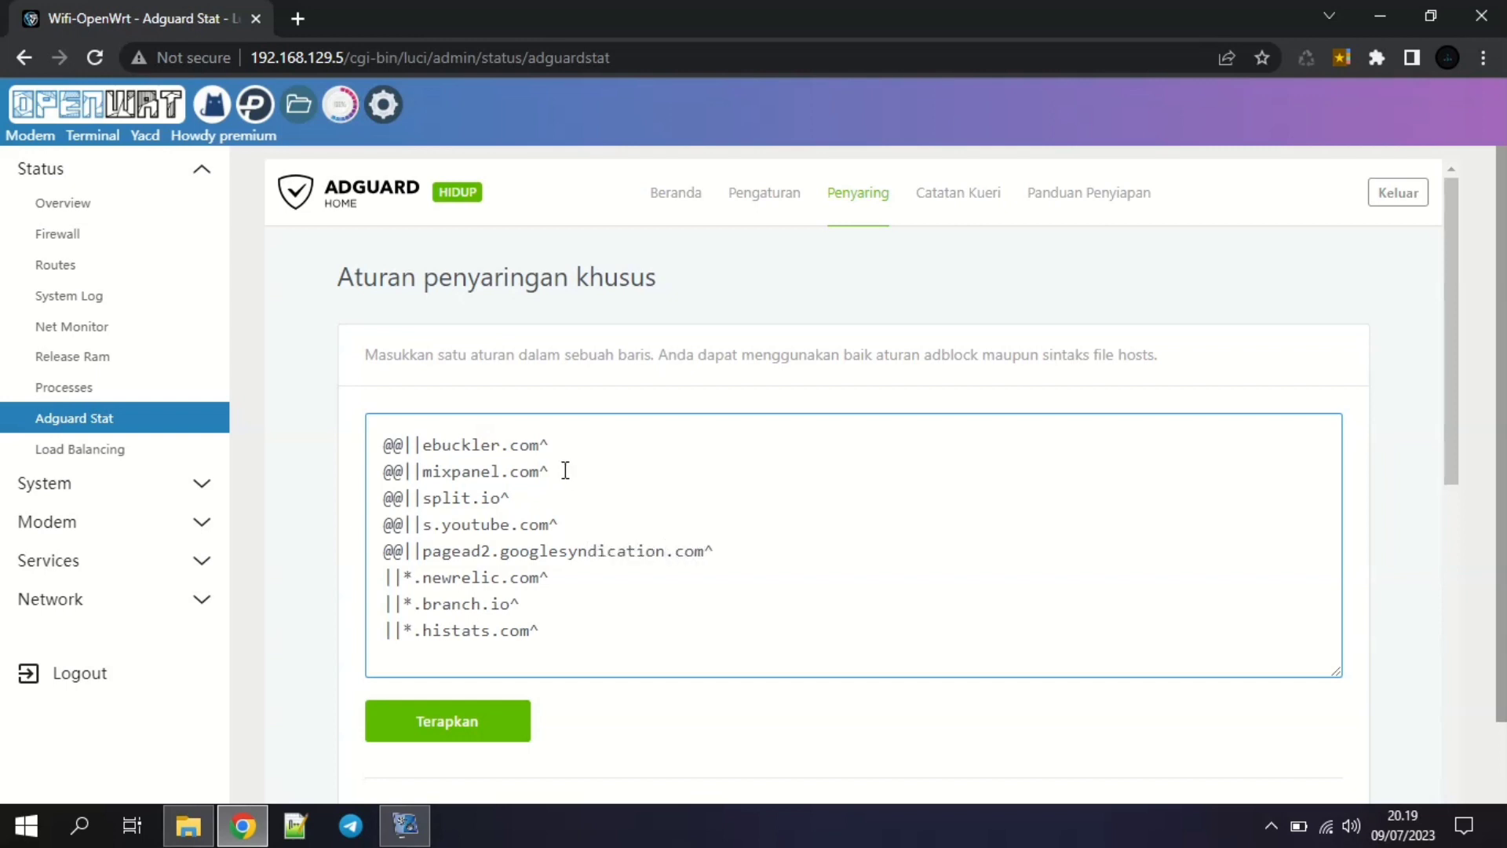
left_click(439, 750)
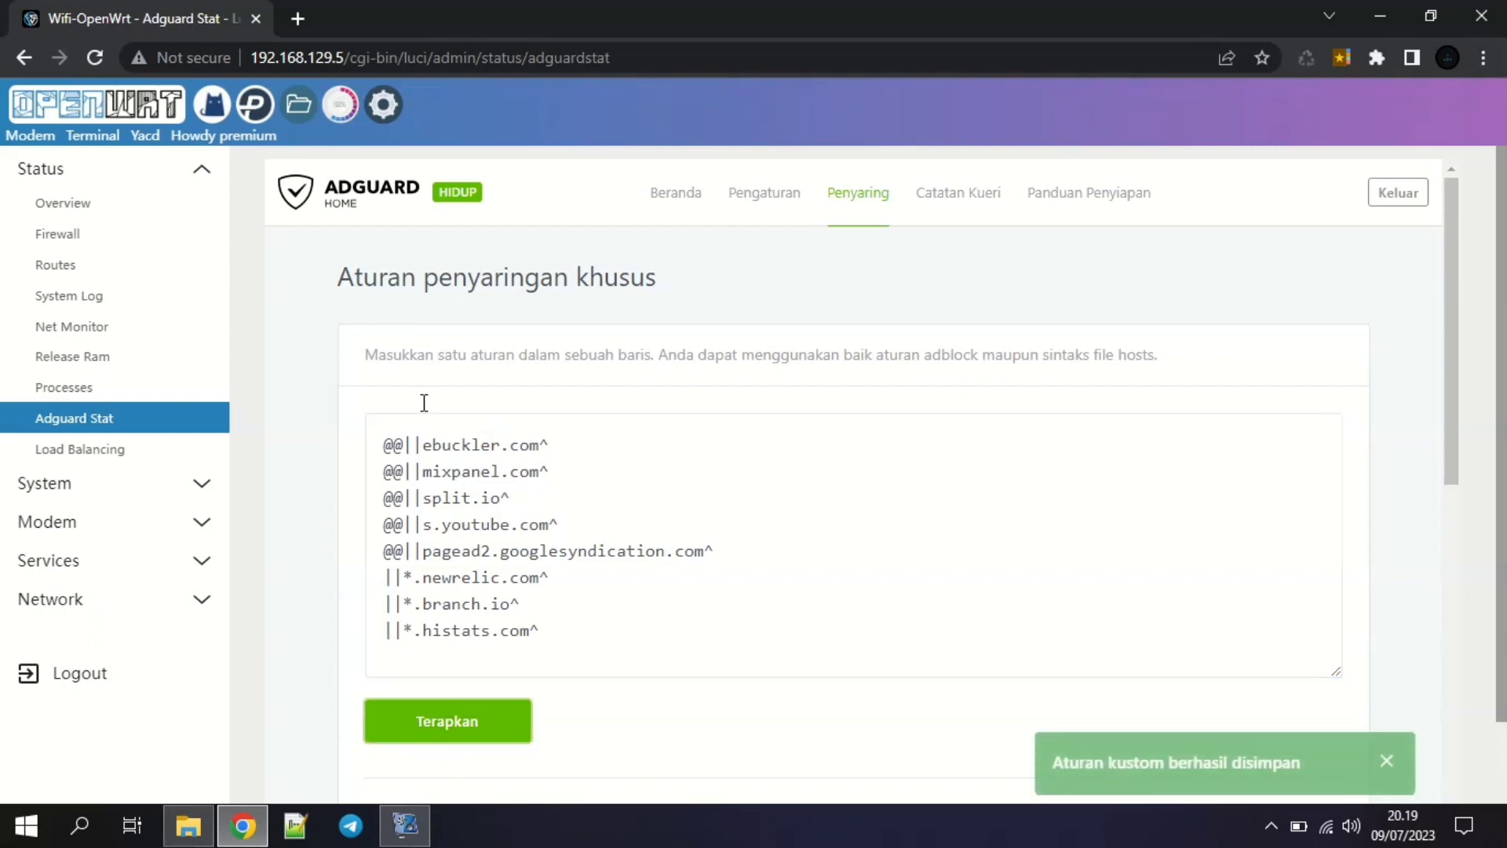
Retest fastssh.com in a new tab with the new allow rule, dismiss the alert and close the tab.
left_click(298, 19)
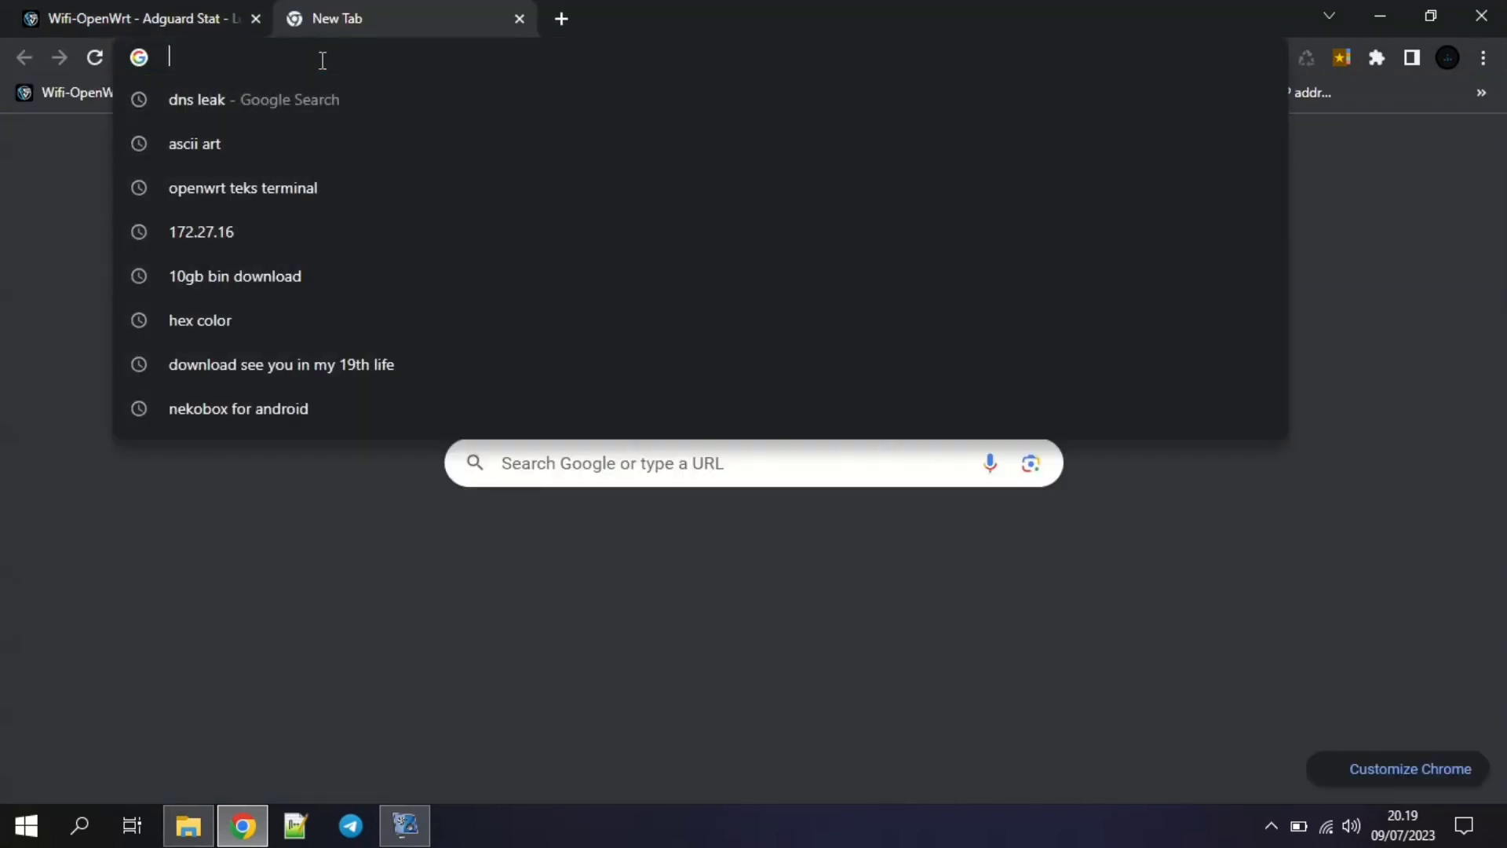
type("fast")
key("Return")
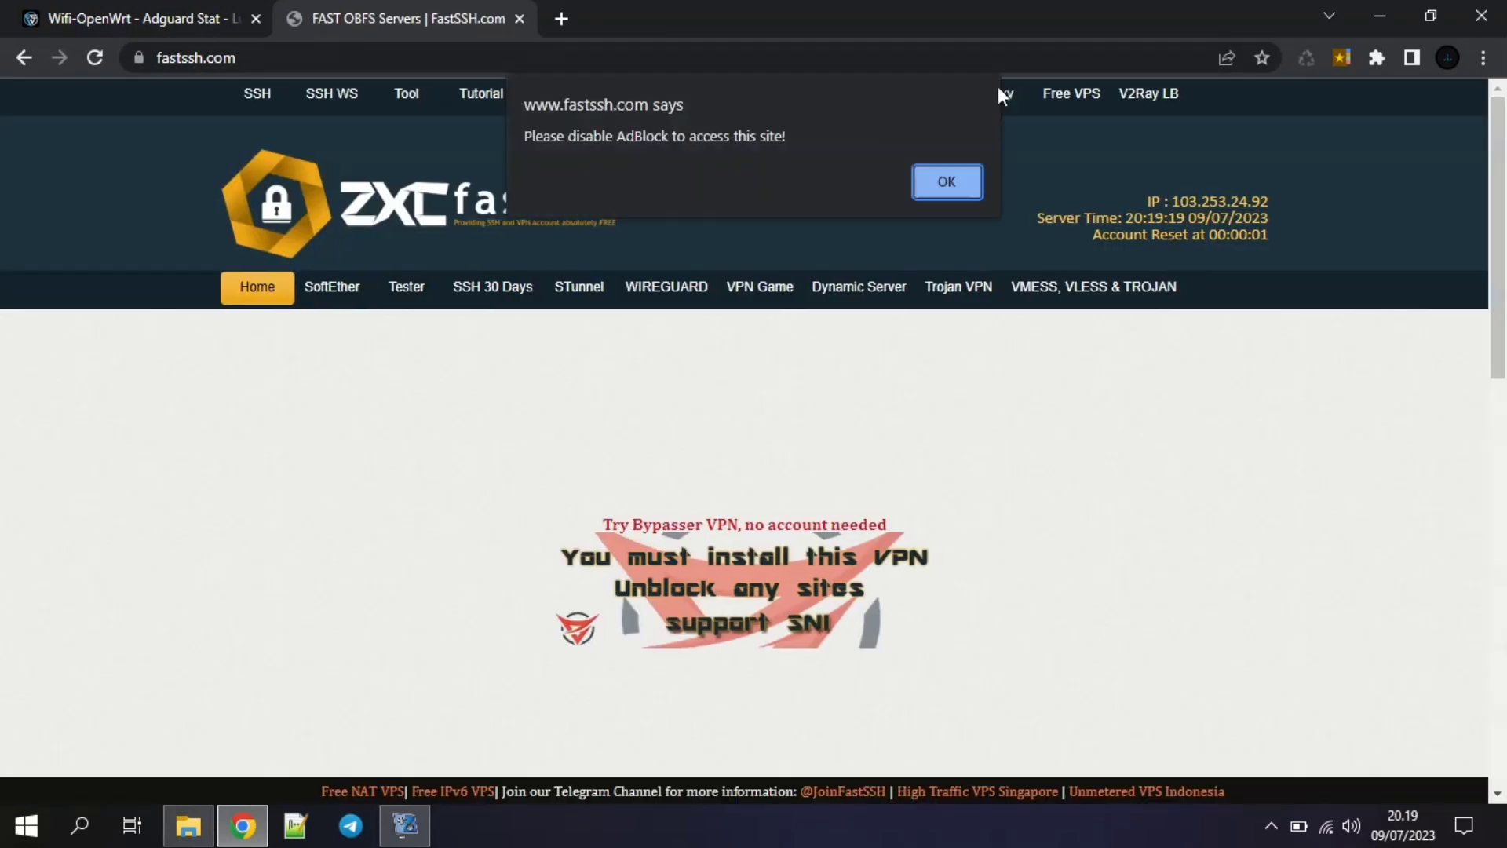
left_click(977, 181)
left_click(519, 18)
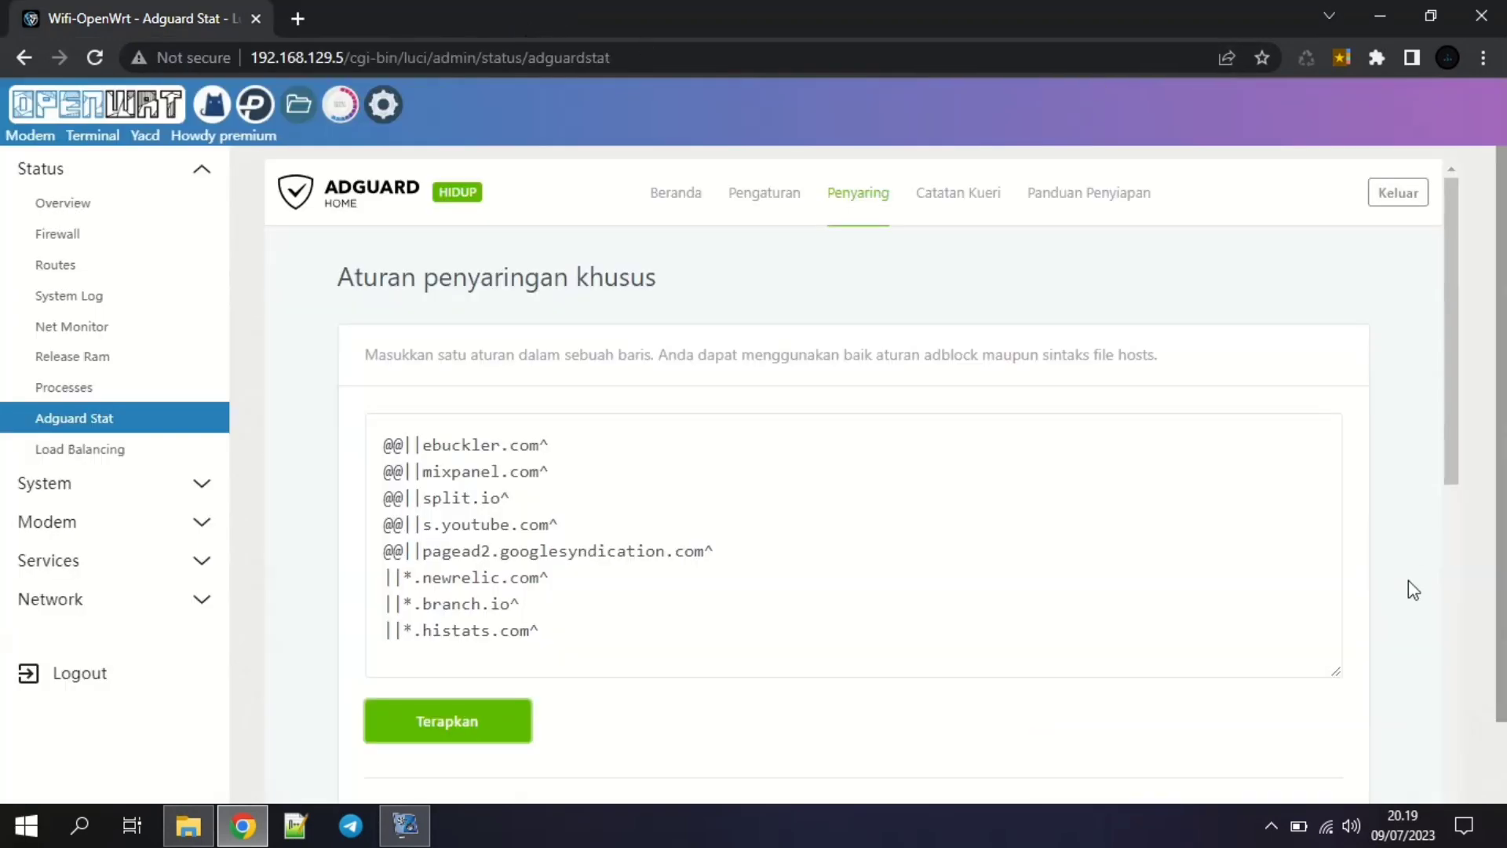
Reconnect the computer to the Wifi-OpenWrt network with automatic connection enabled.
left_click(1326, 829)
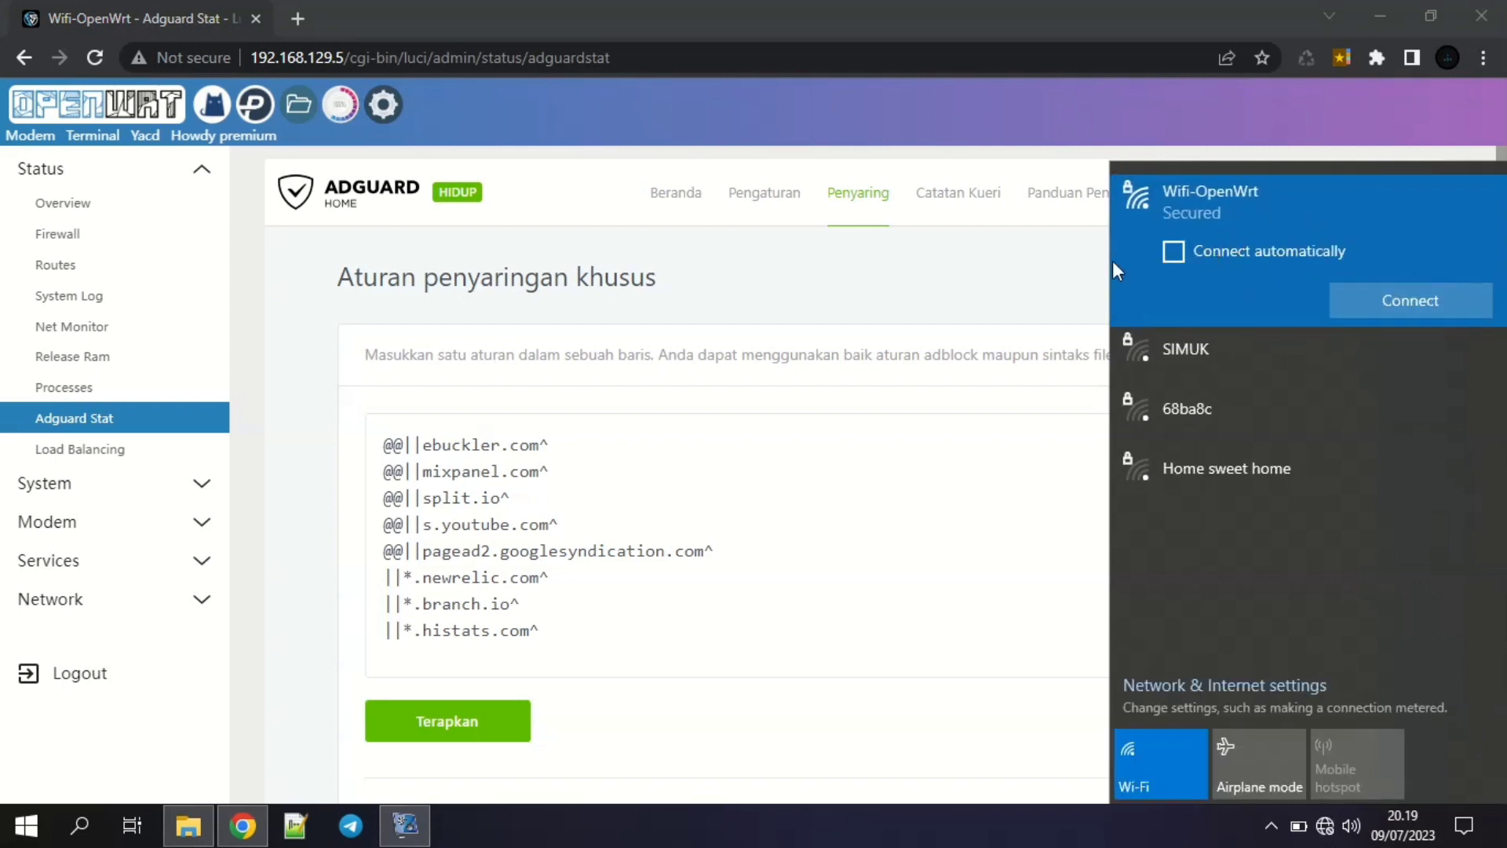
left_click(1189, 252)
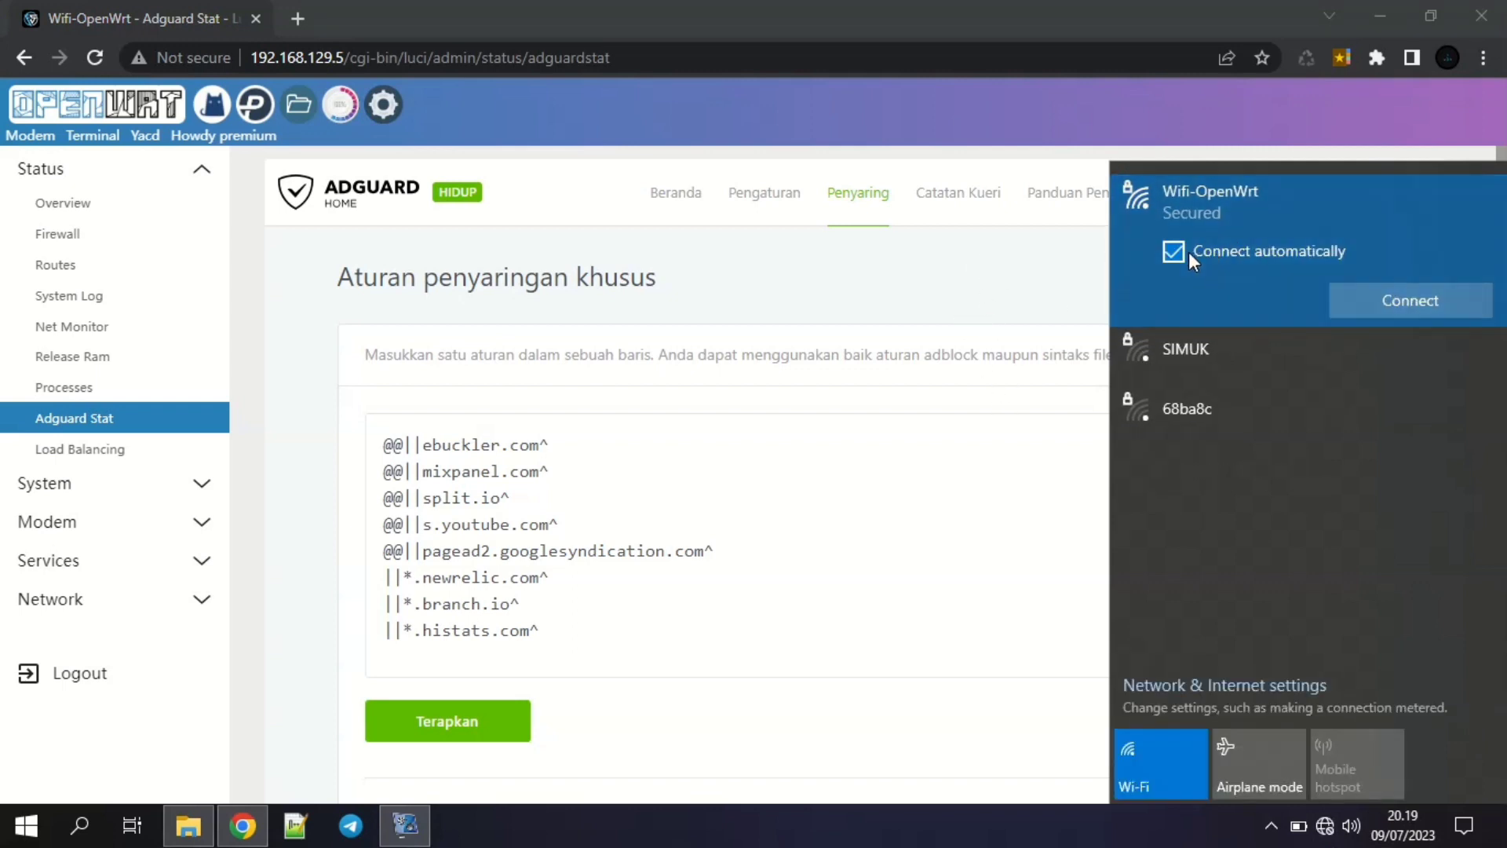
left_click(997, 265)
Switch to File Explorer, minimize the Adguardhome Mod folder window and refresh the desktop.
key("alt+Tab")
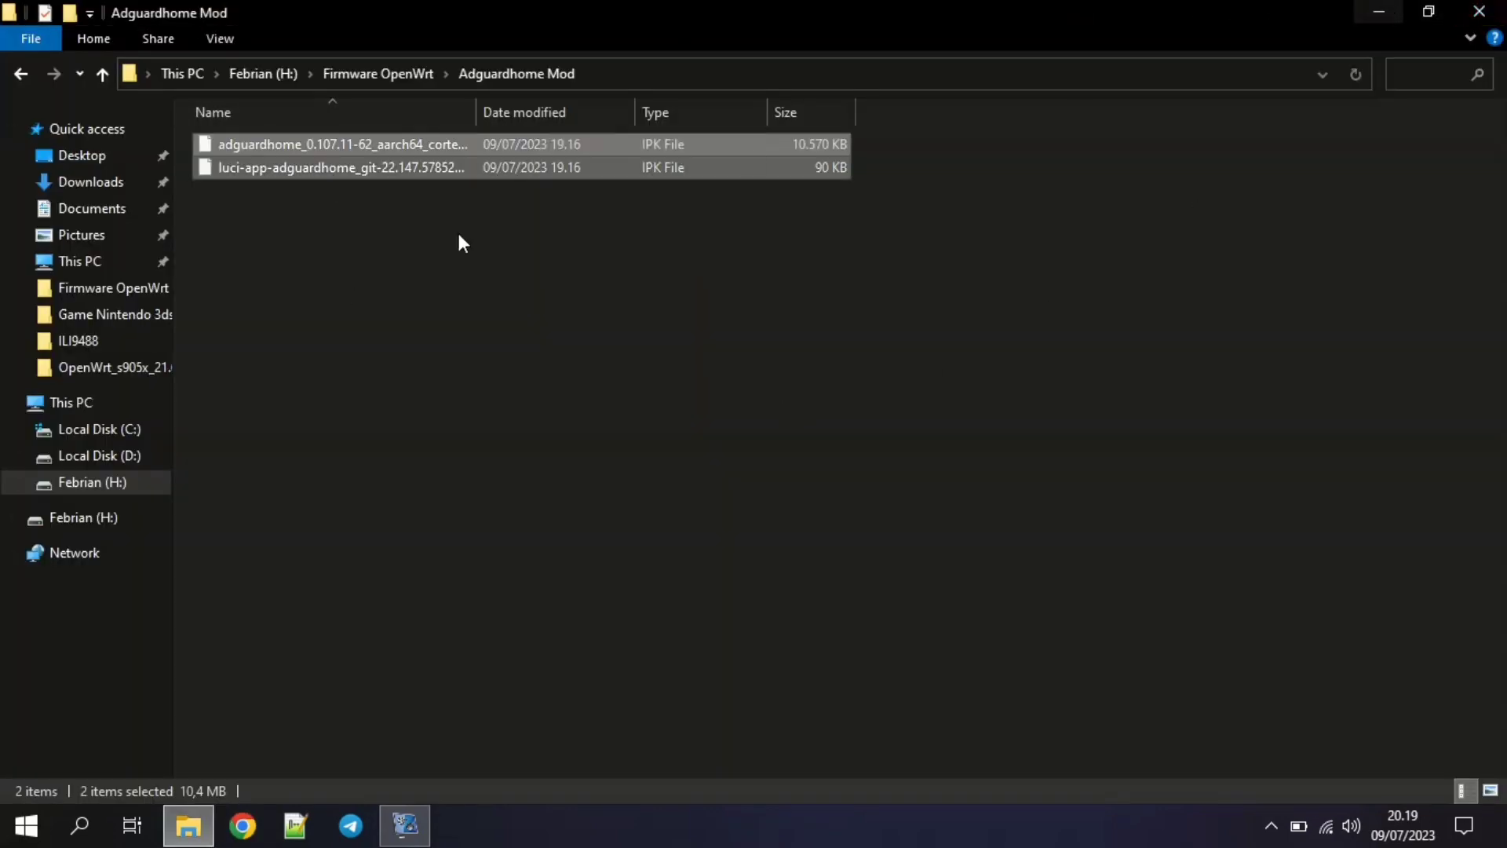
left_click(1399, 14)
right_click(565, 392)
left_click(691, 451)
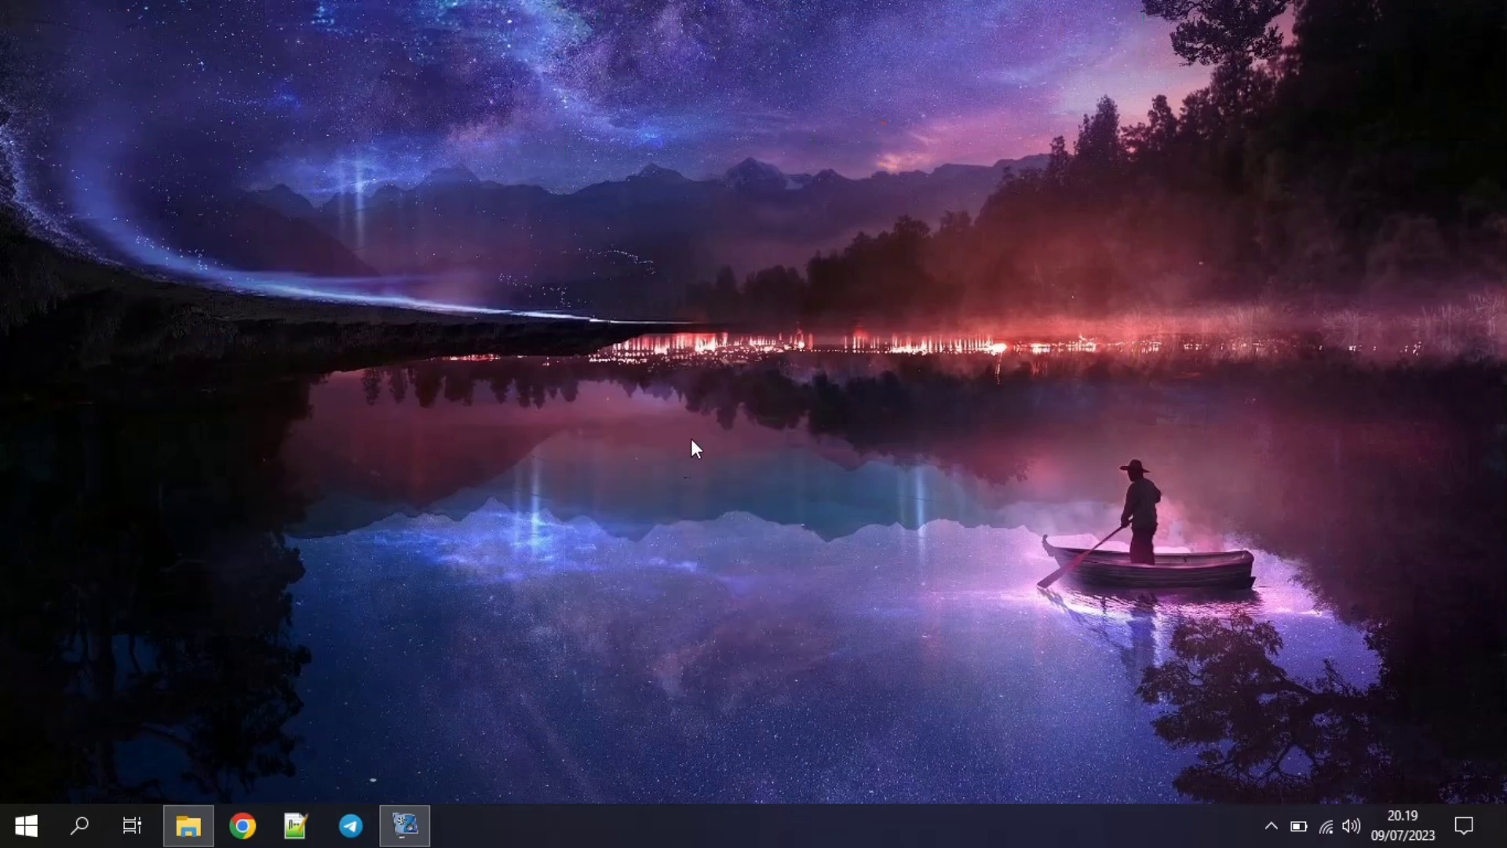
Relaunch Chrome, load the bookmarked Wifi-OpenWrt overview page and load fastssh.com in a second tab.
left_click(242, 824)
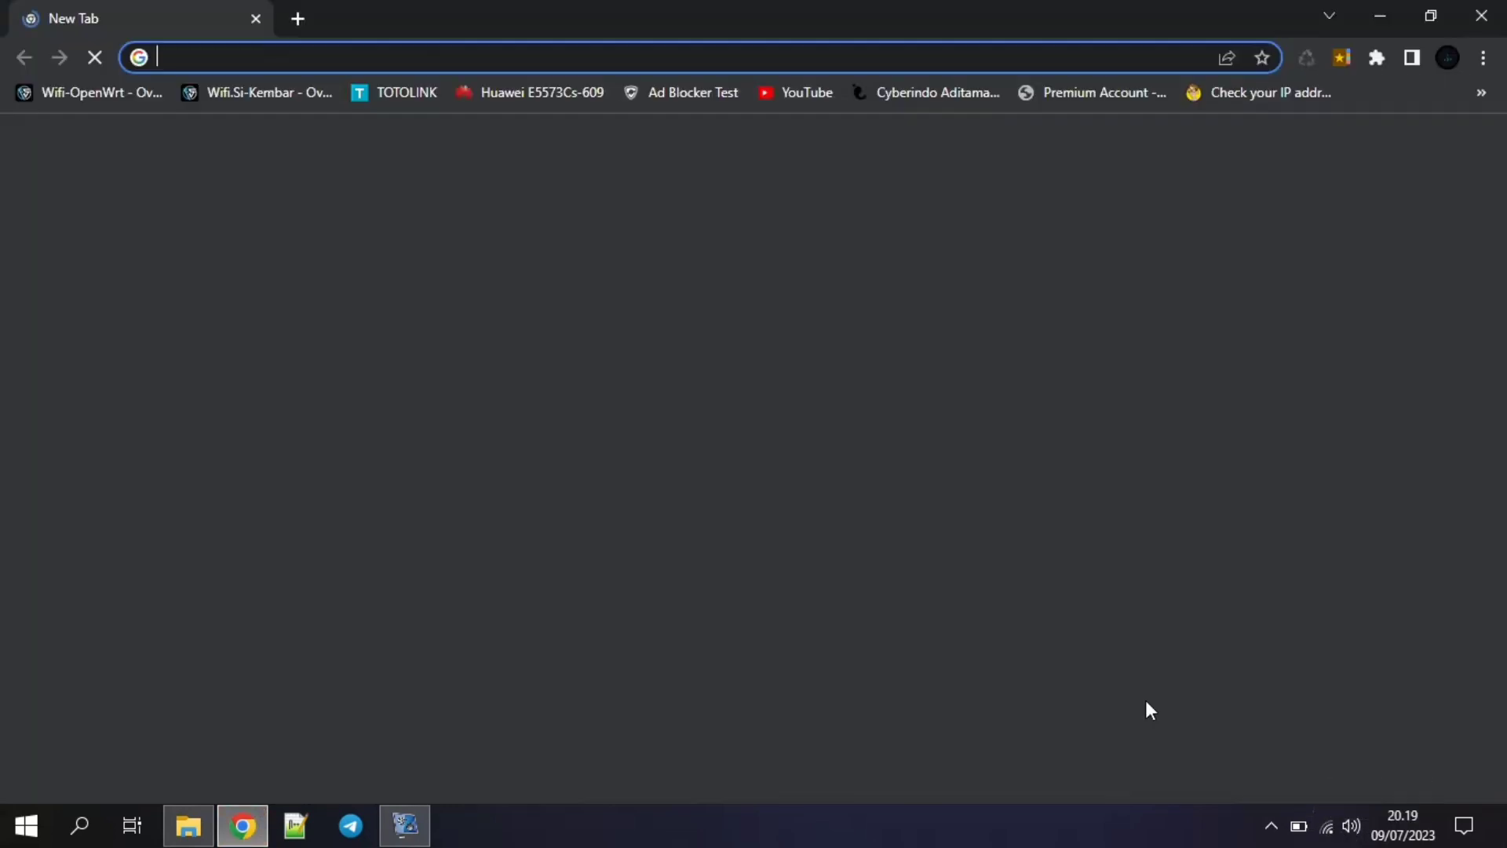
left_click(98, 91)
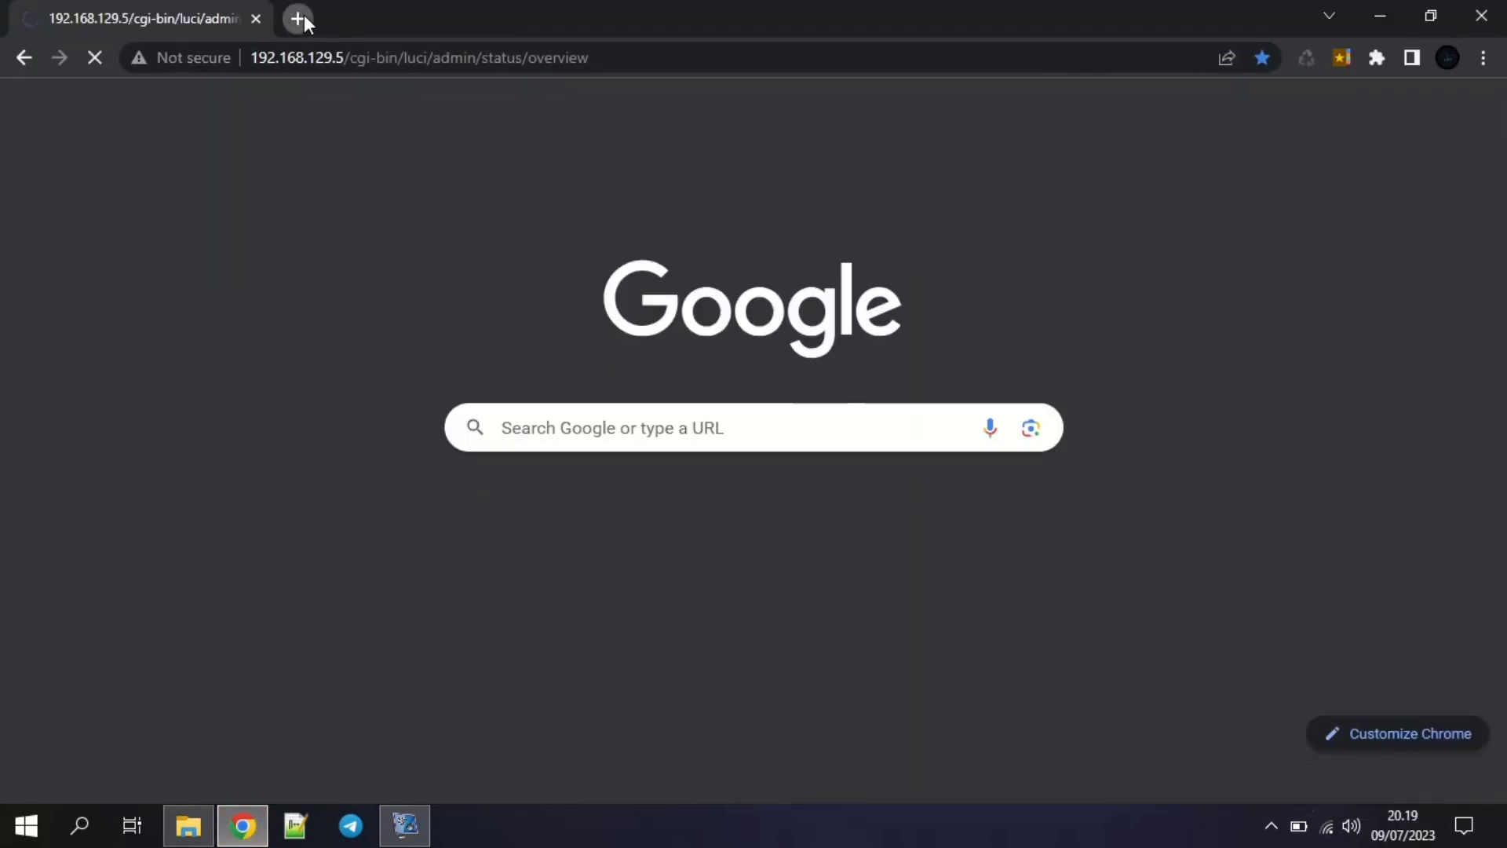
left_click(299, 16)
left_click(346, 59)
type("fast")
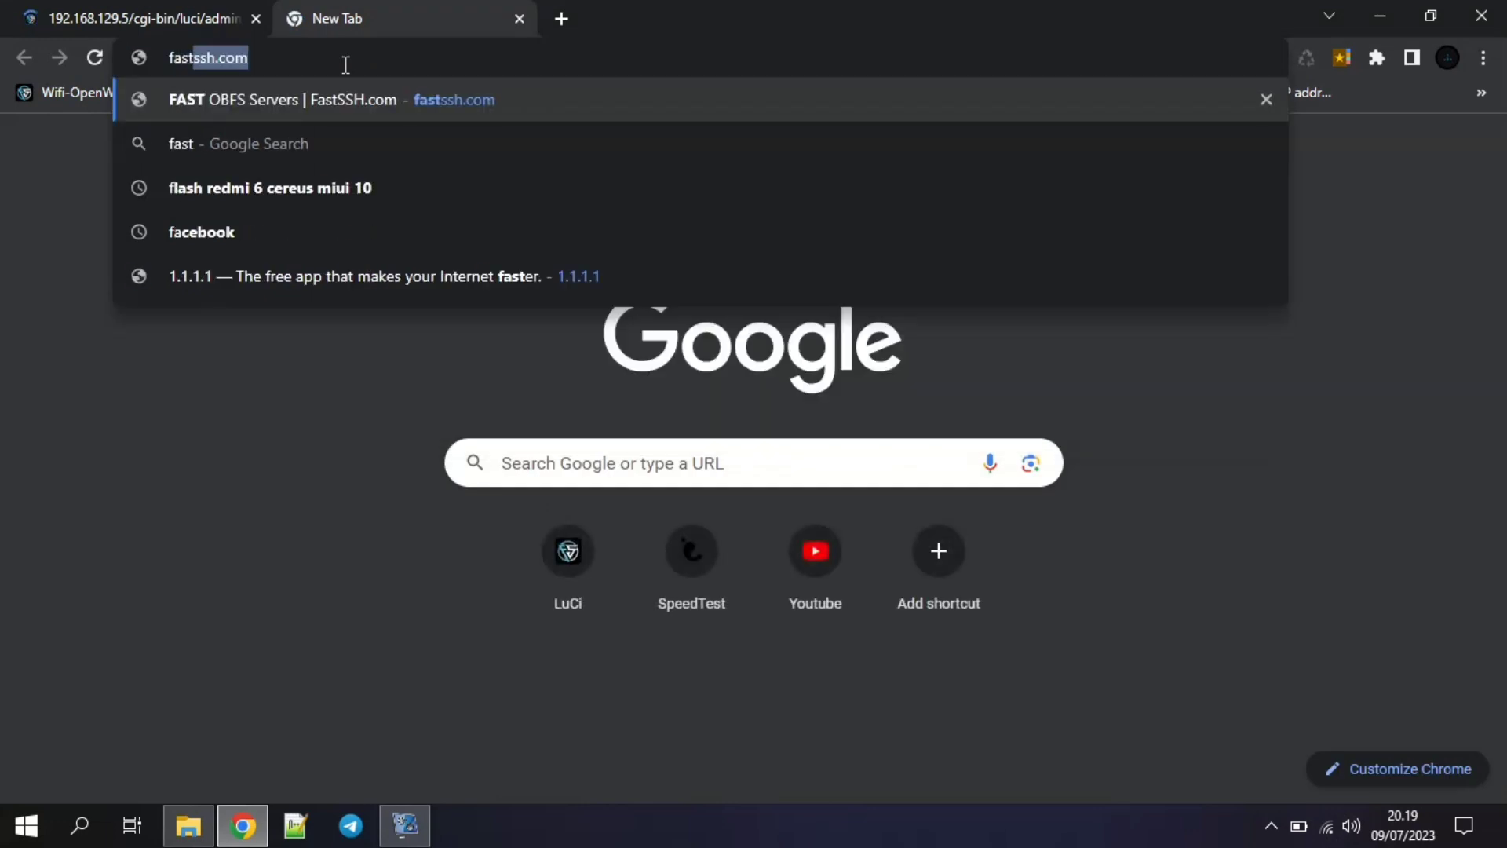
key("Right")
key("Return")
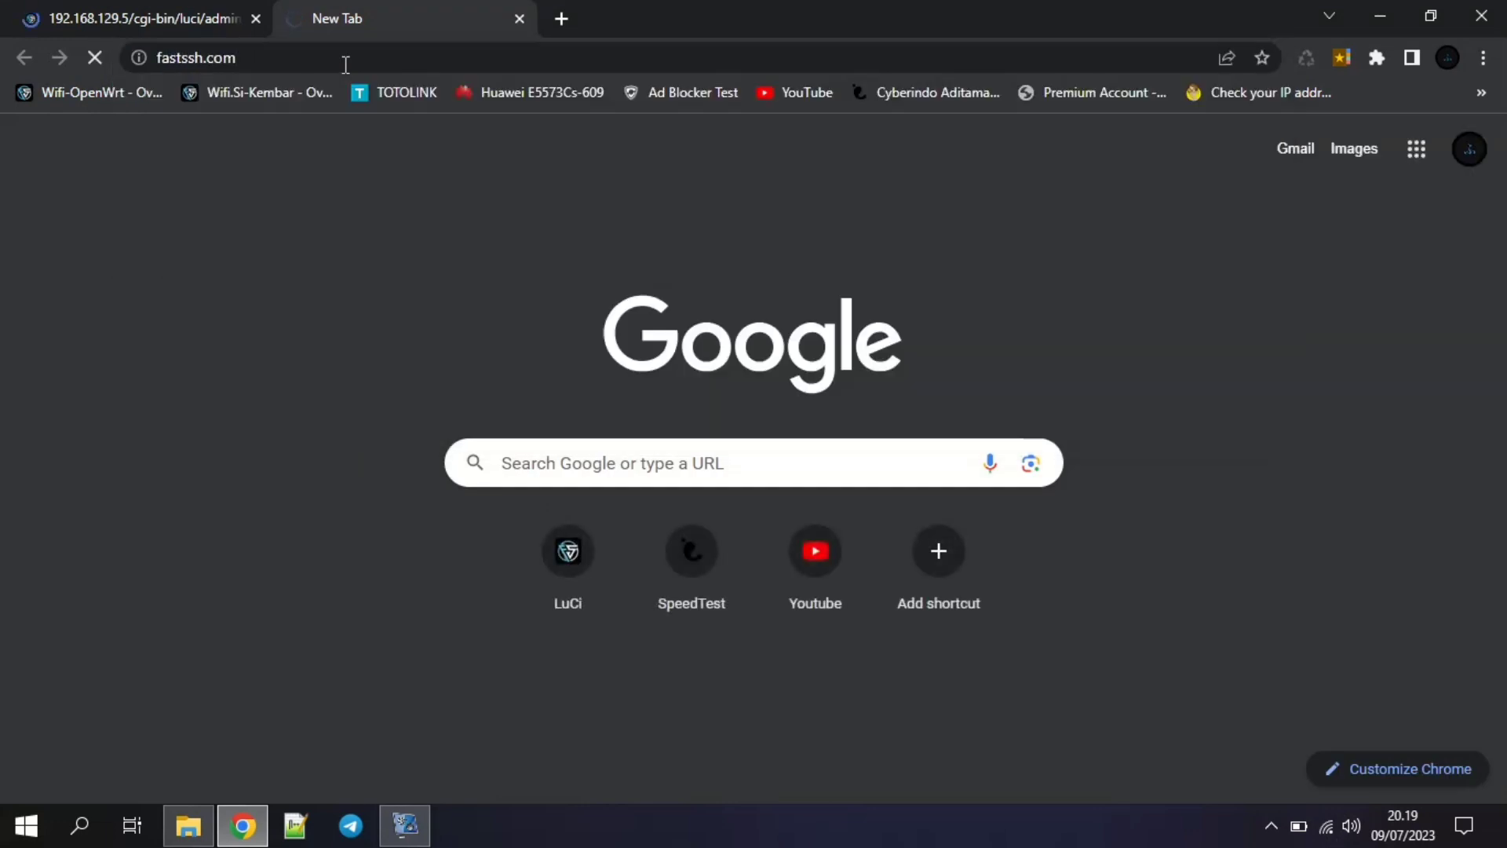
Return to the router's login page, fill in the root account's password and log in.
left_click(97, 17)
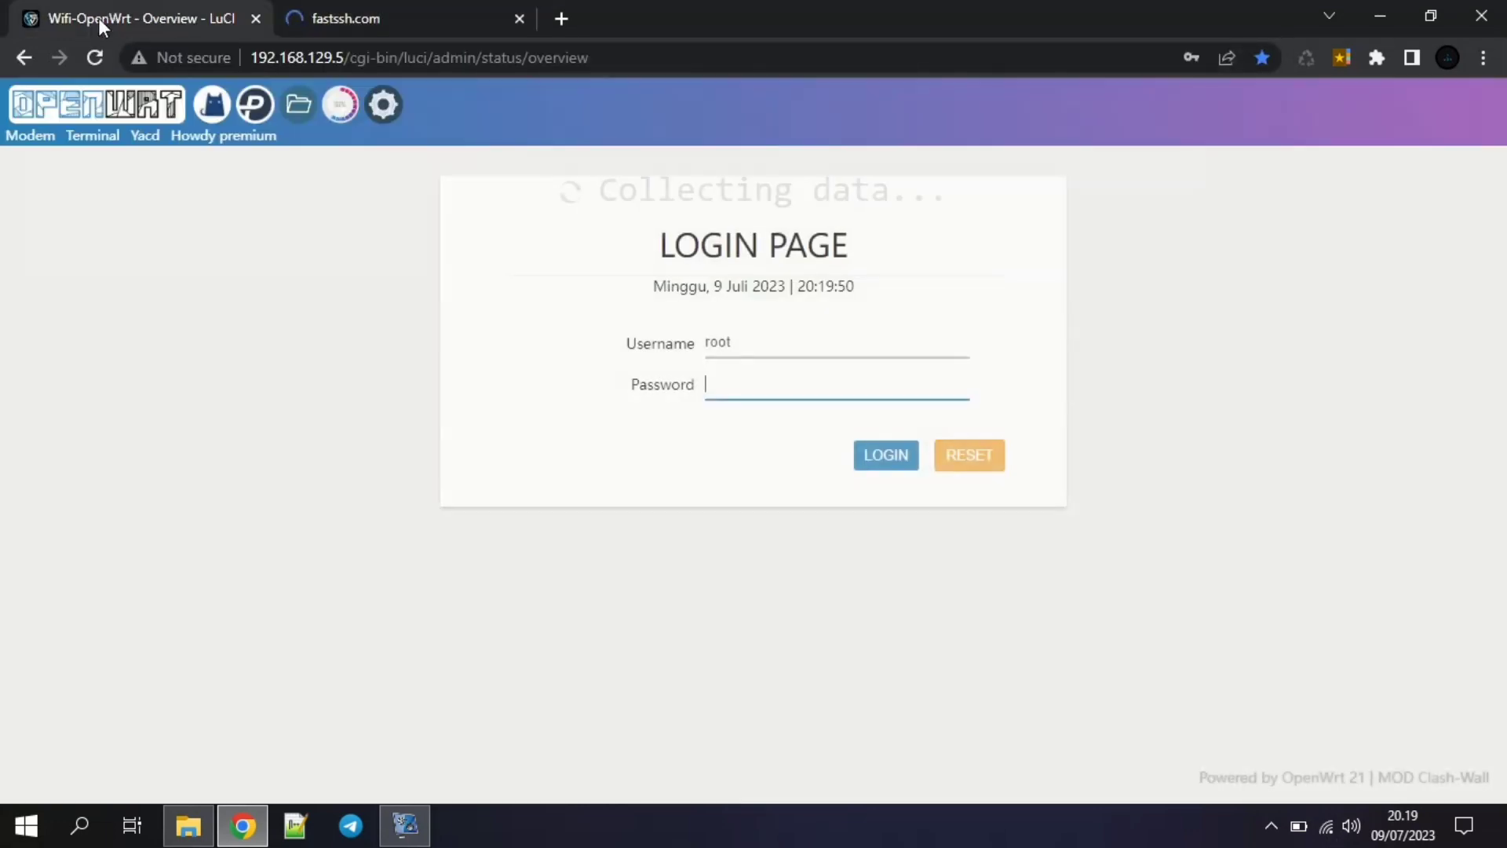
left_click(326, 15)
left_click(114, 13)
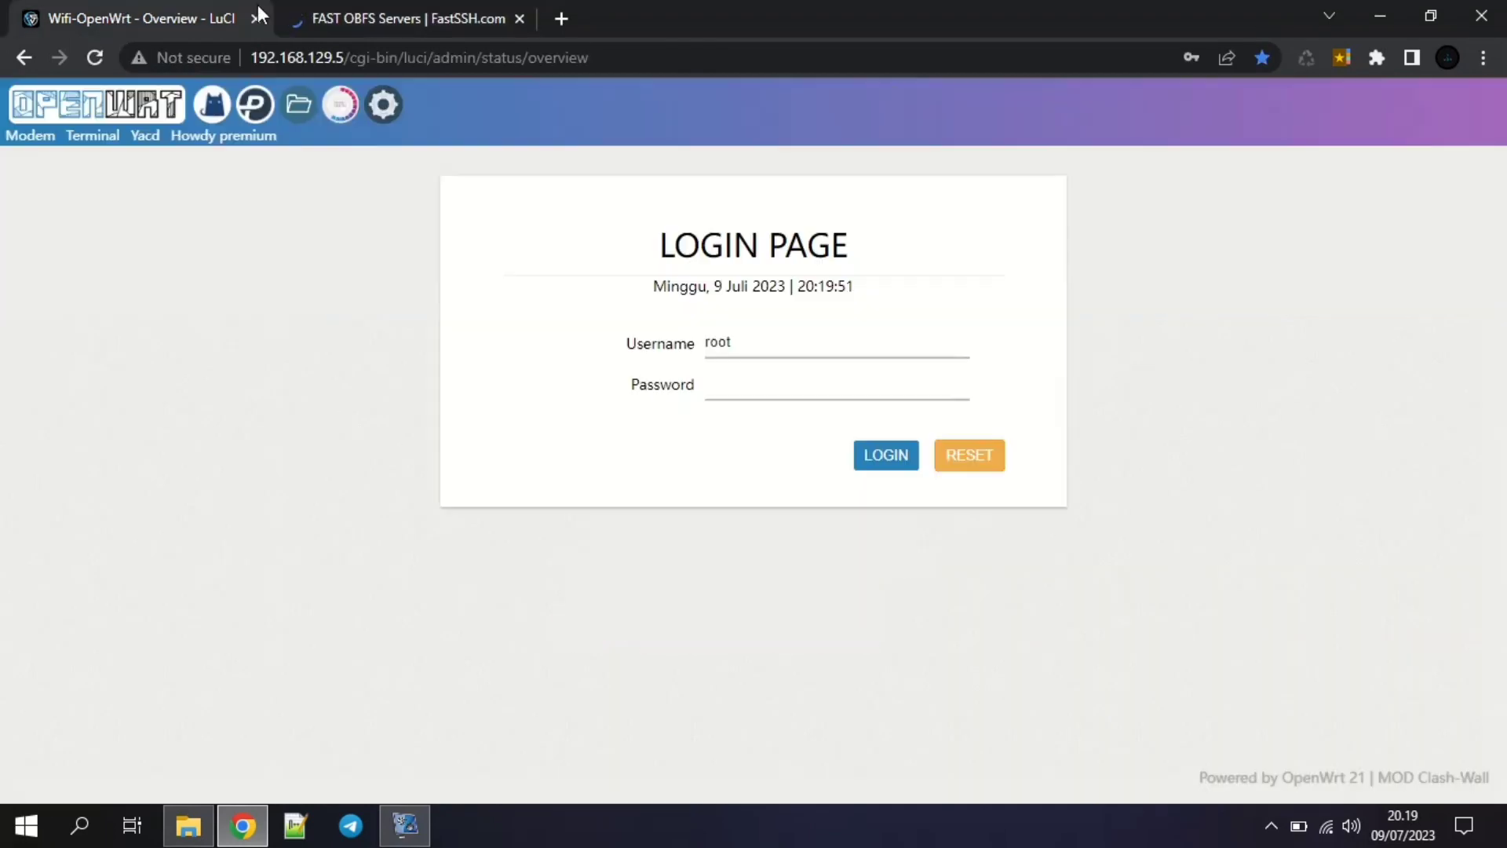
left_click(799, 381)
left_click(887, 437)
left_click(887, 456)
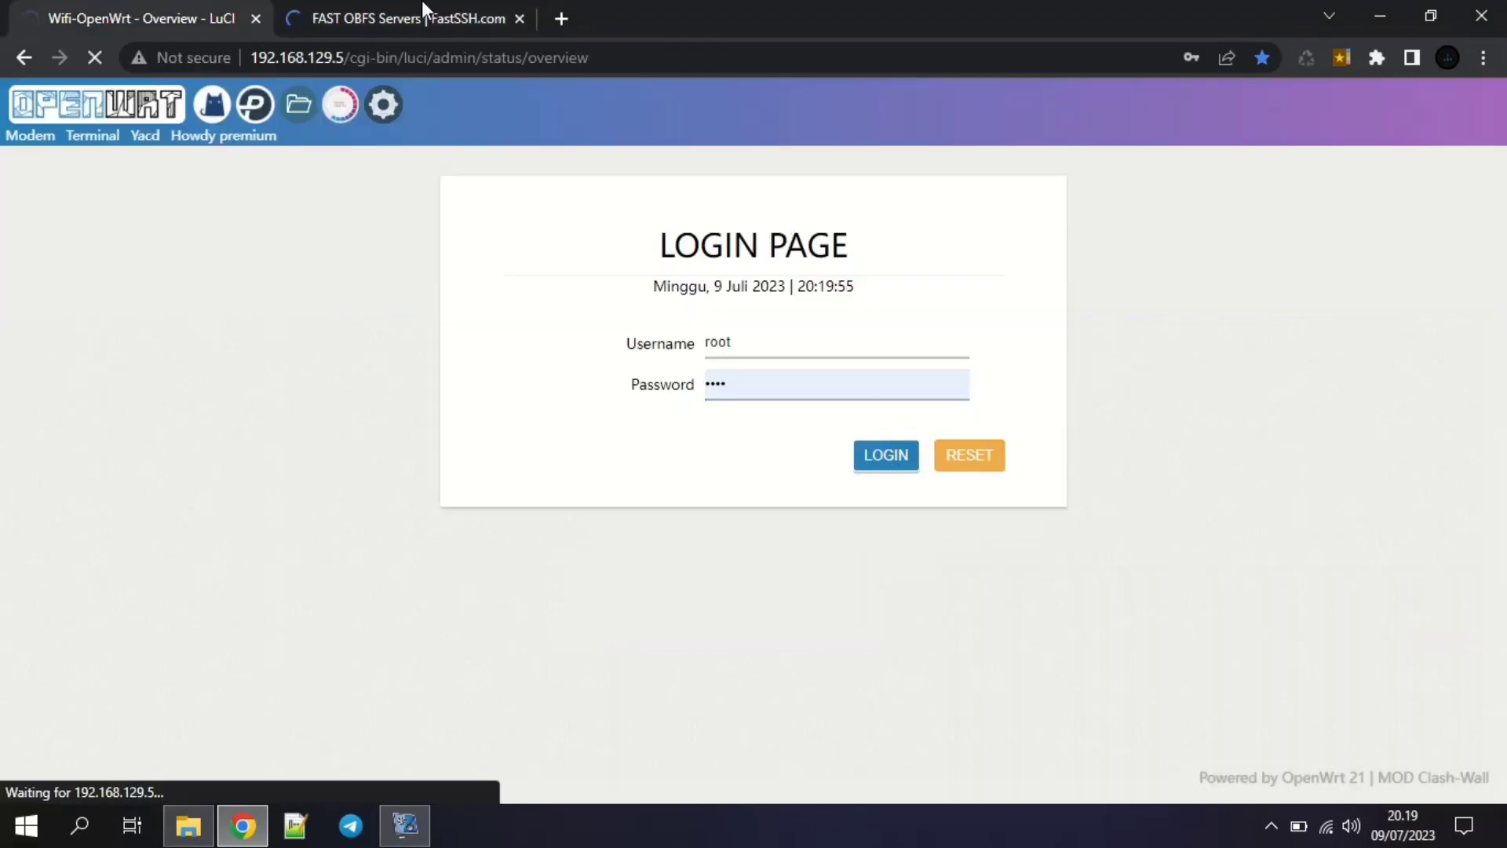
Look through the fastssh.com page to check how its ad spaces load.
left_click(418, 6)
scroll(698, 259, "down", 6)
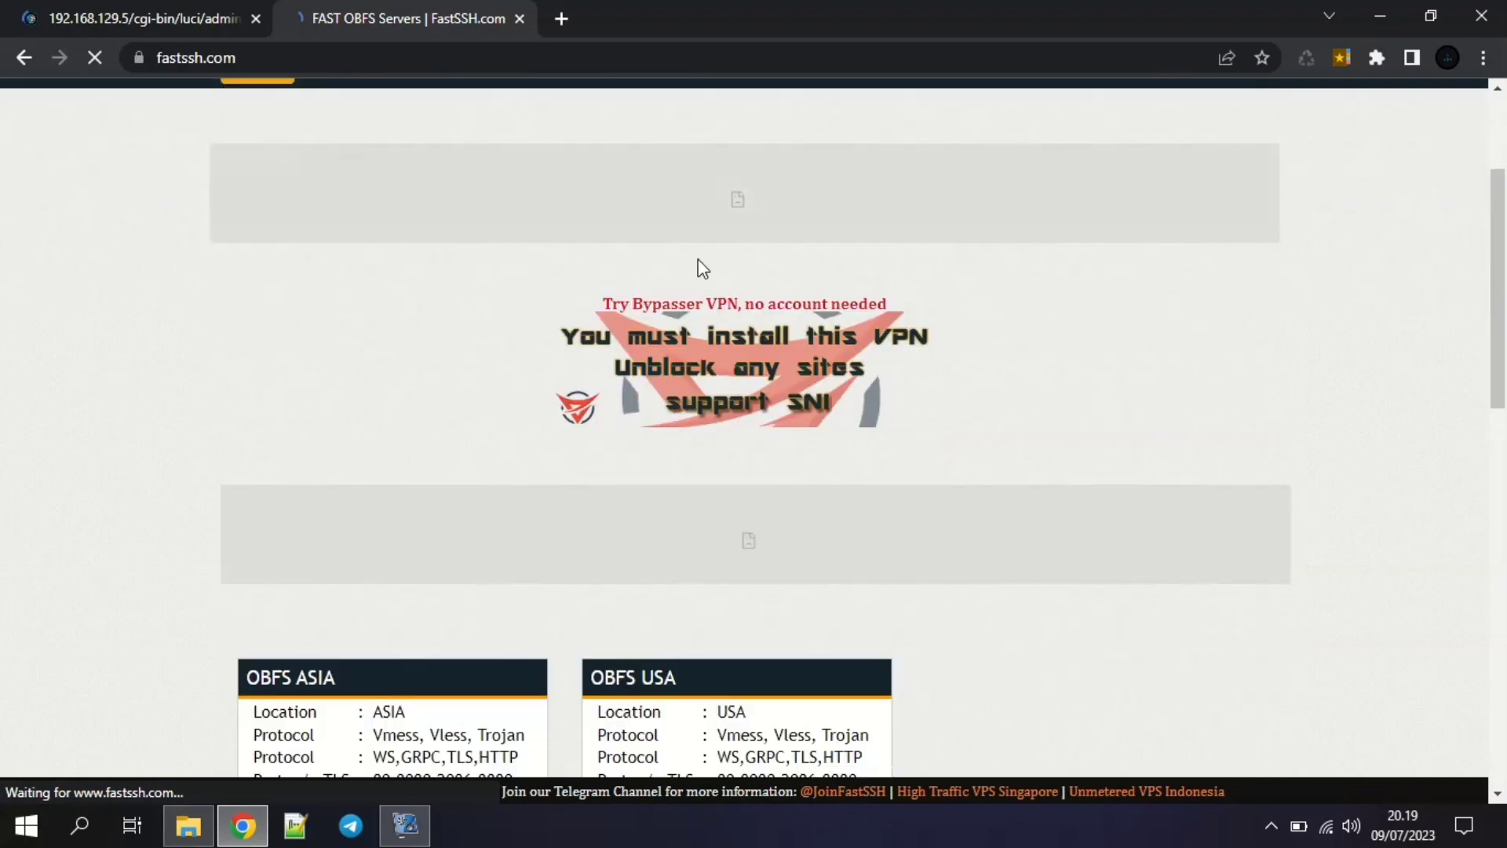
scroll(699, 259, "up", 7)
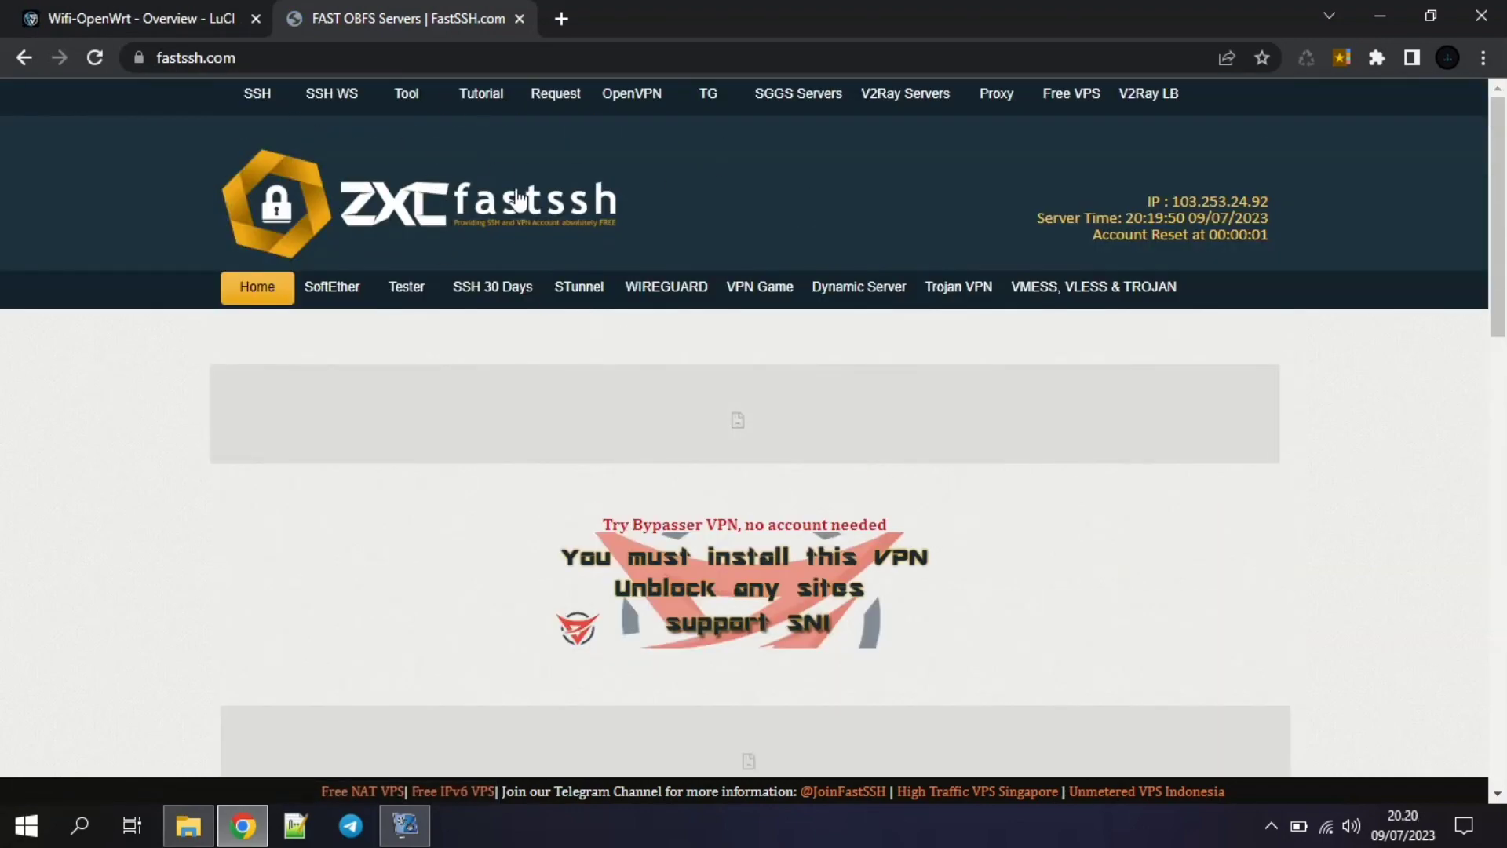
Review the Adguard Stat page of the 192.168.129.5 router and load that router's File Manager.
left_click(113, 9)
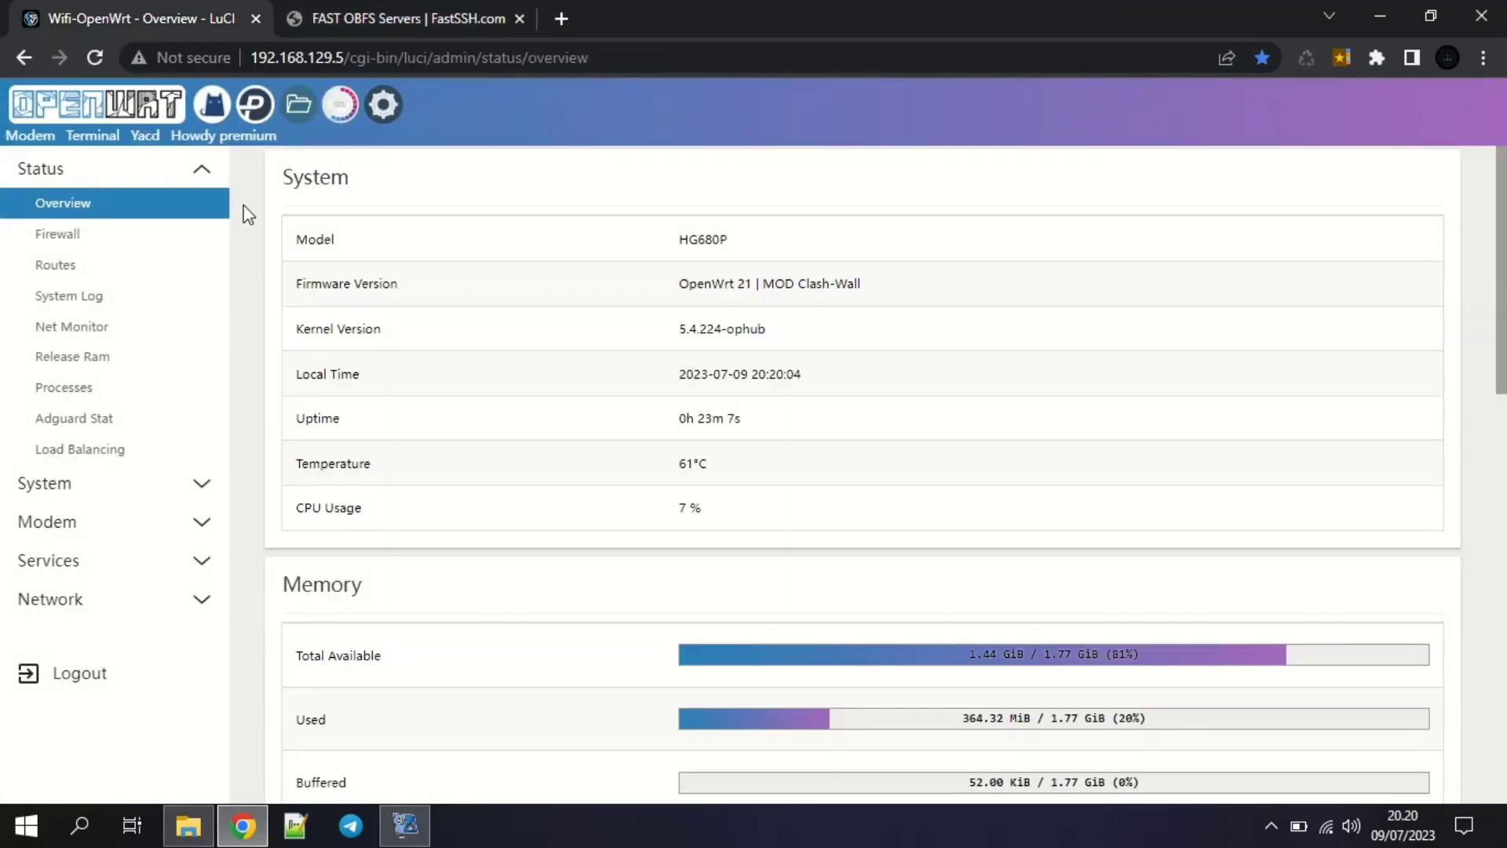
left_click(173, 412)
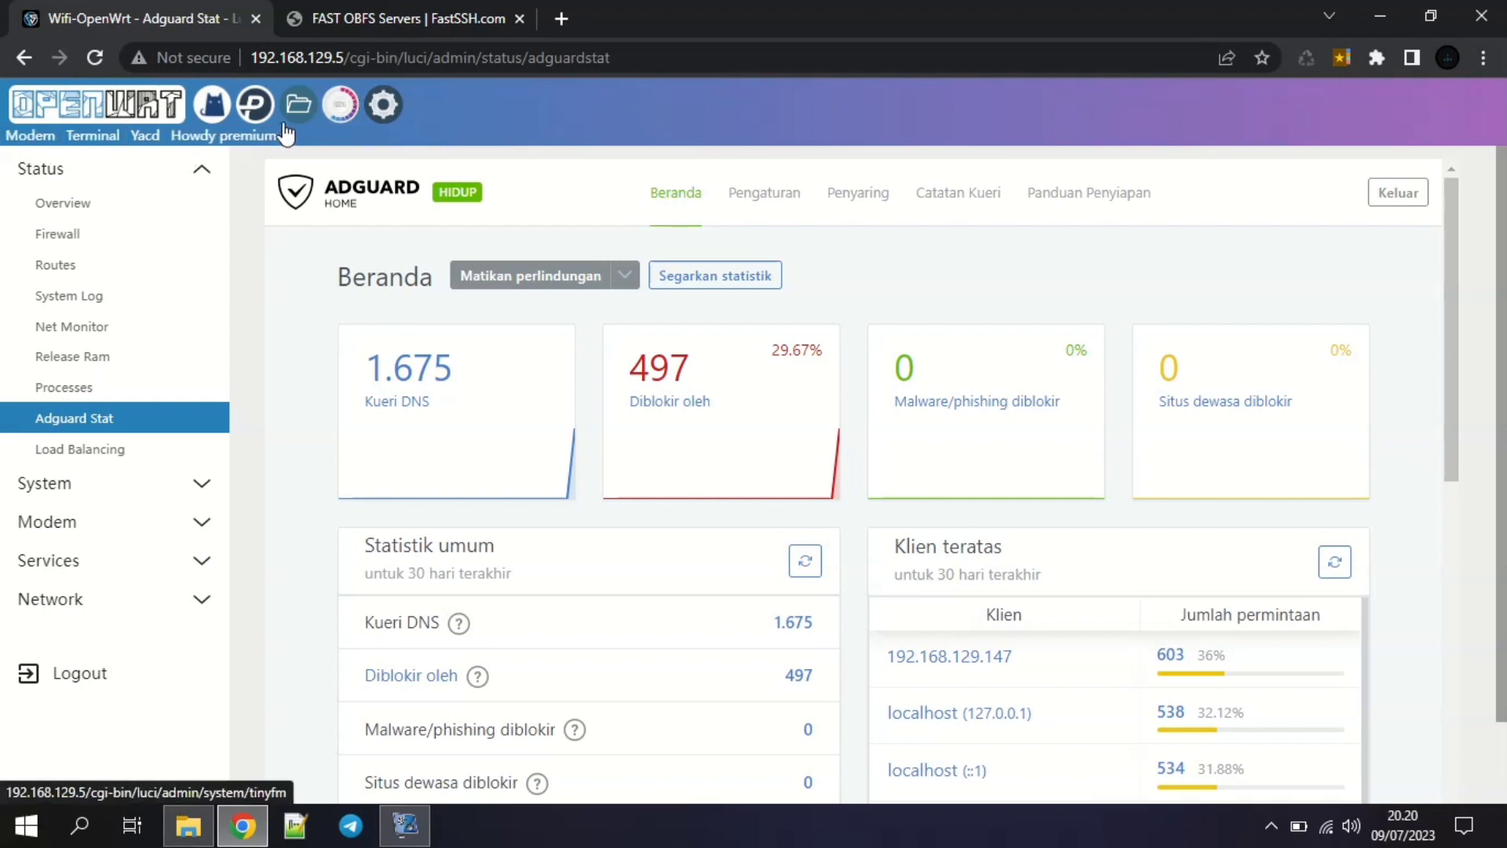
left_click(317, 110)
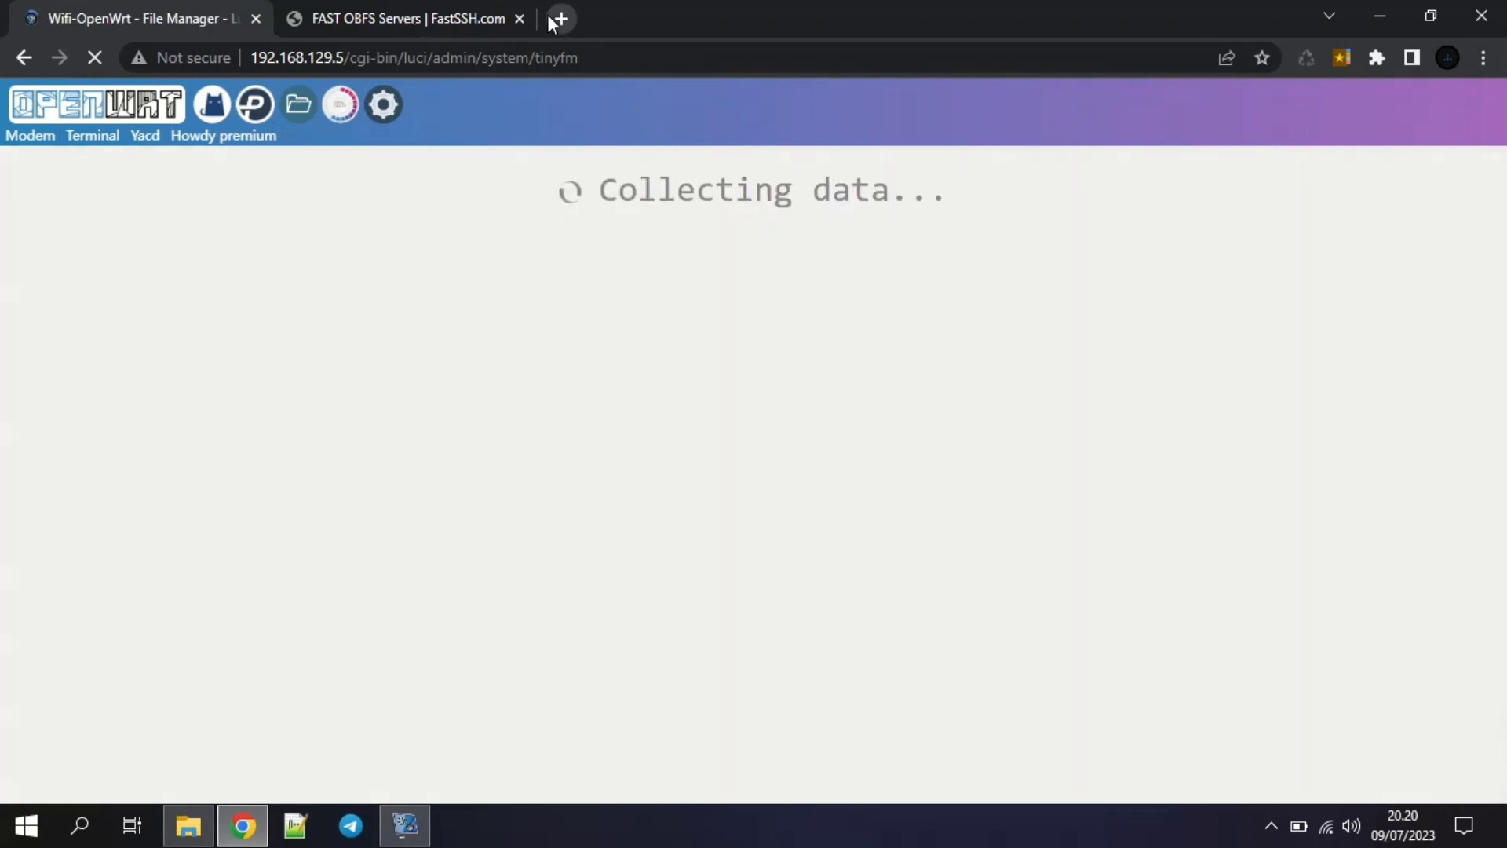
Load the bookmarked Wifi.Si-Kembar router page in a new tab, fill in the root account's password and log in.
left_click(561, 18)
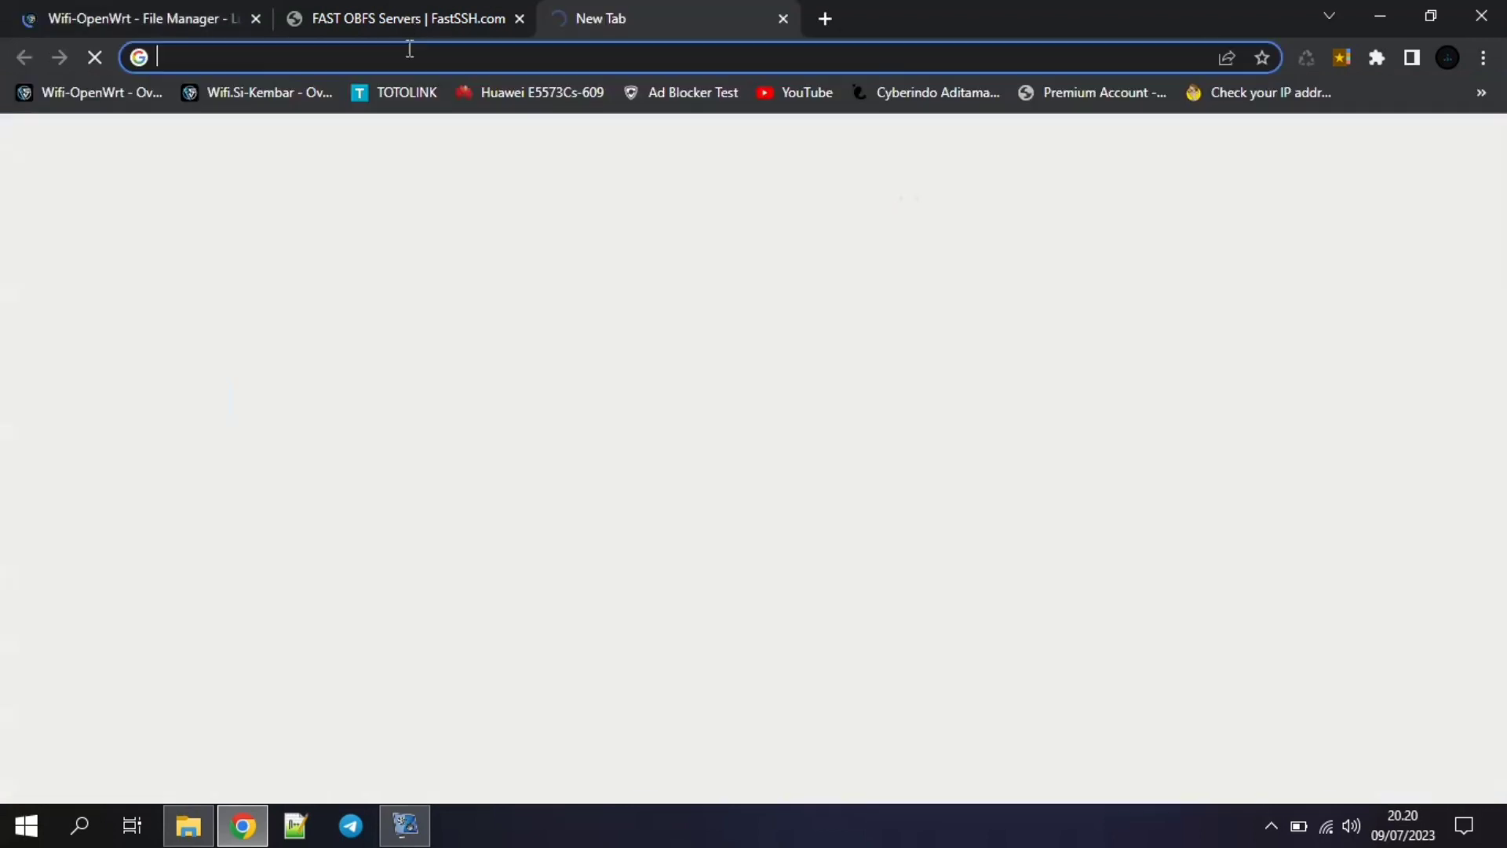
left_click(185, 92)
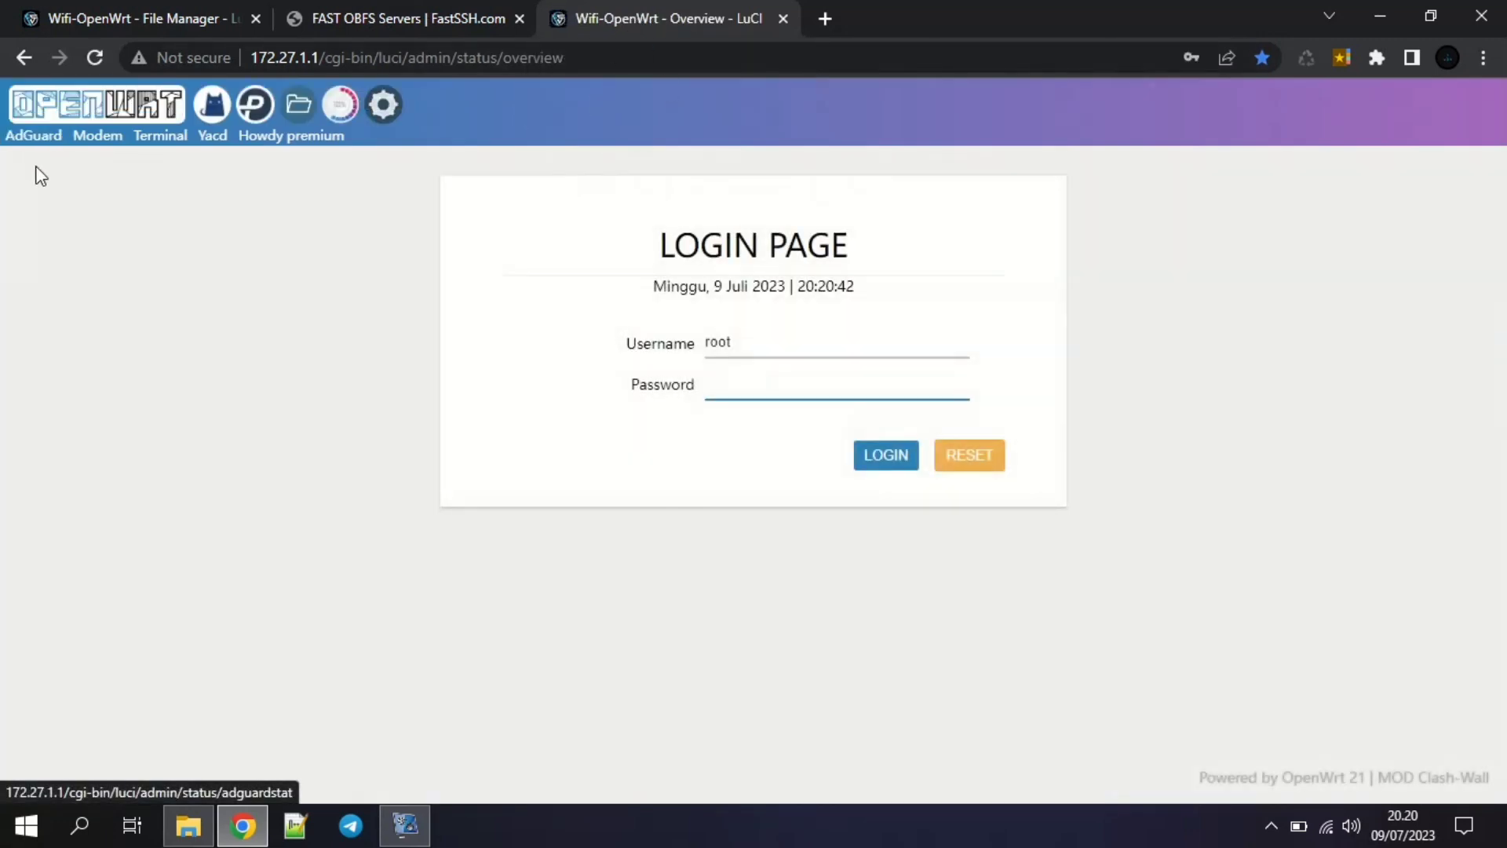
left_click(818, 379)
left_click(888, 436)
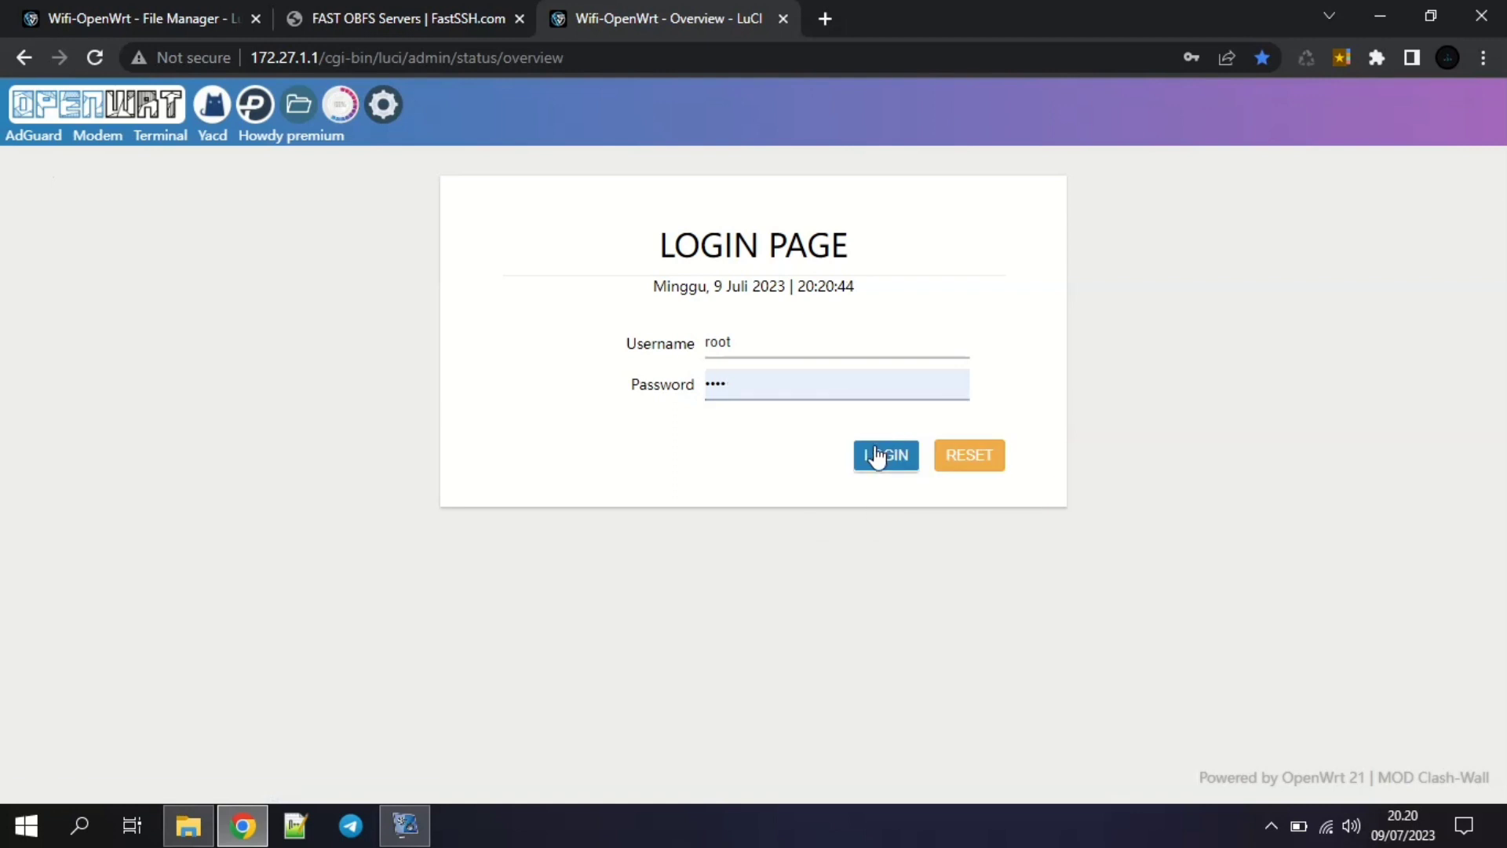
left_click(876, 454)
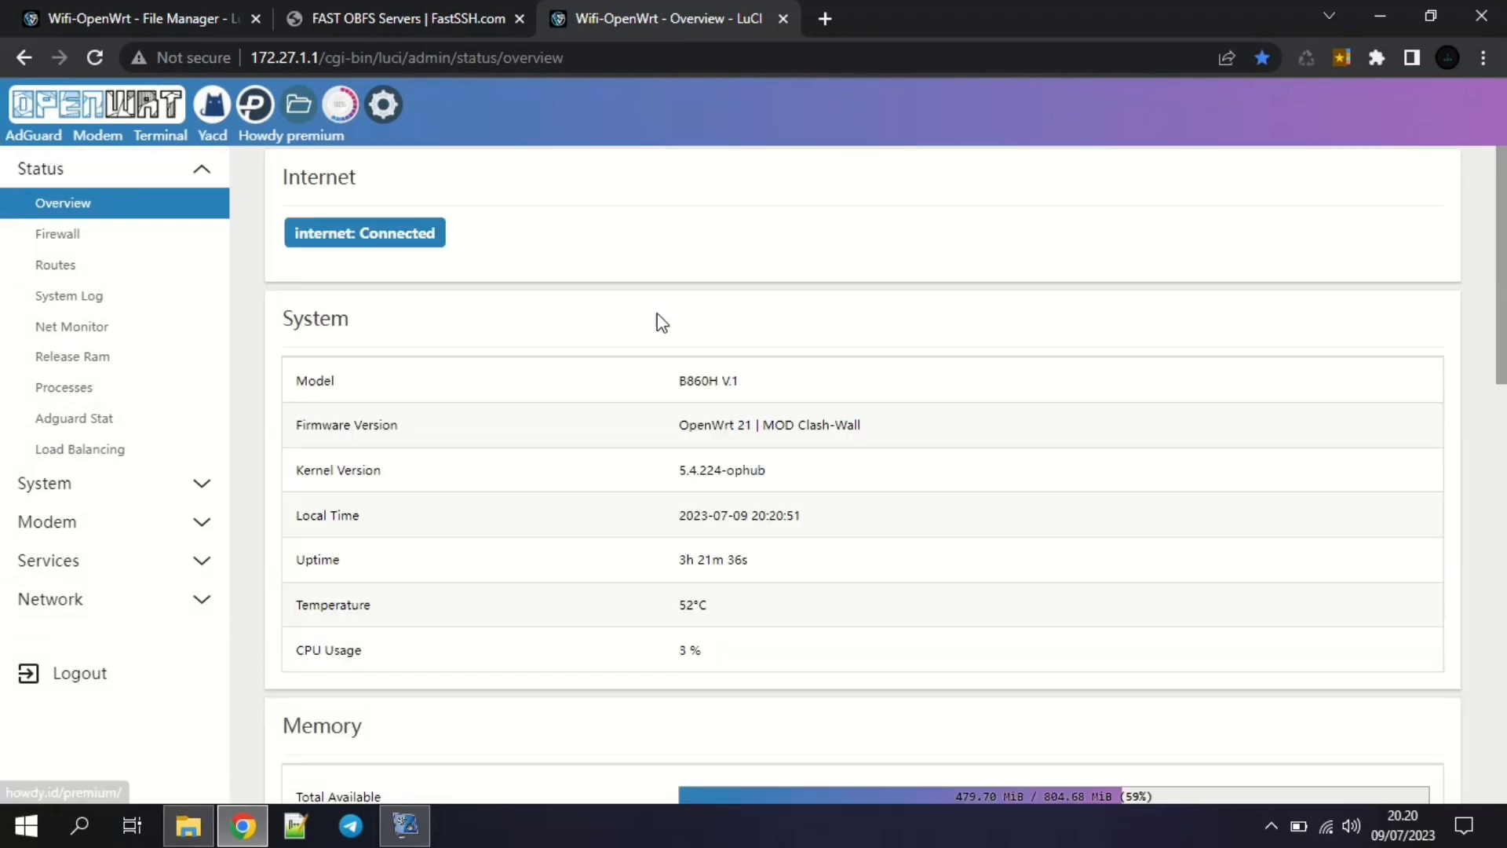
Examine the model on the 172.27.1.1 router's overview and compare its header links with those of the 192.168.129.5 router.
left_click_drag(674, 383, 742, 384)
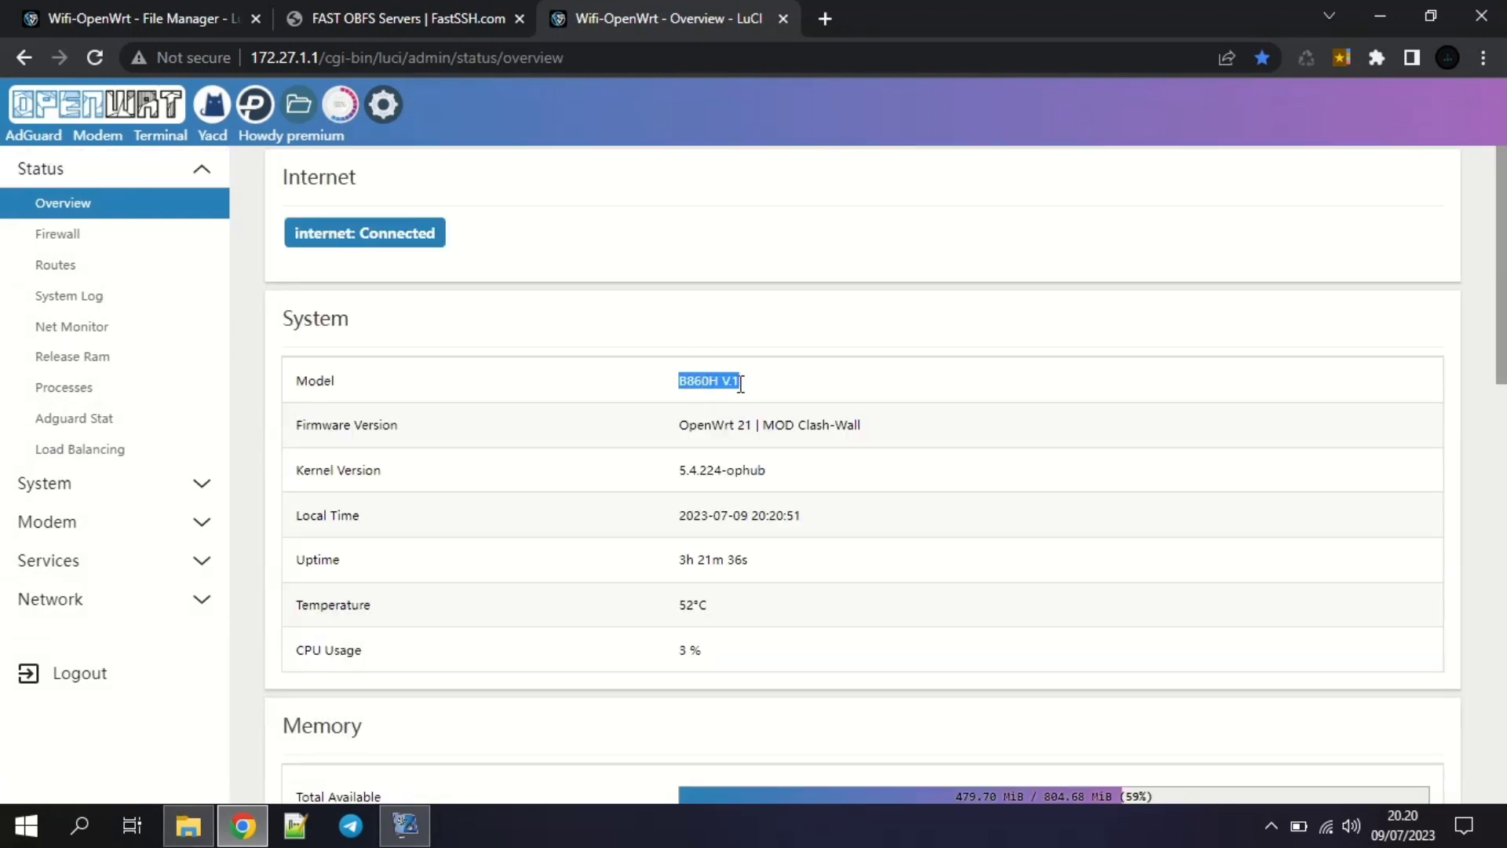
left_click(774, 383)
left_click(205, 17)
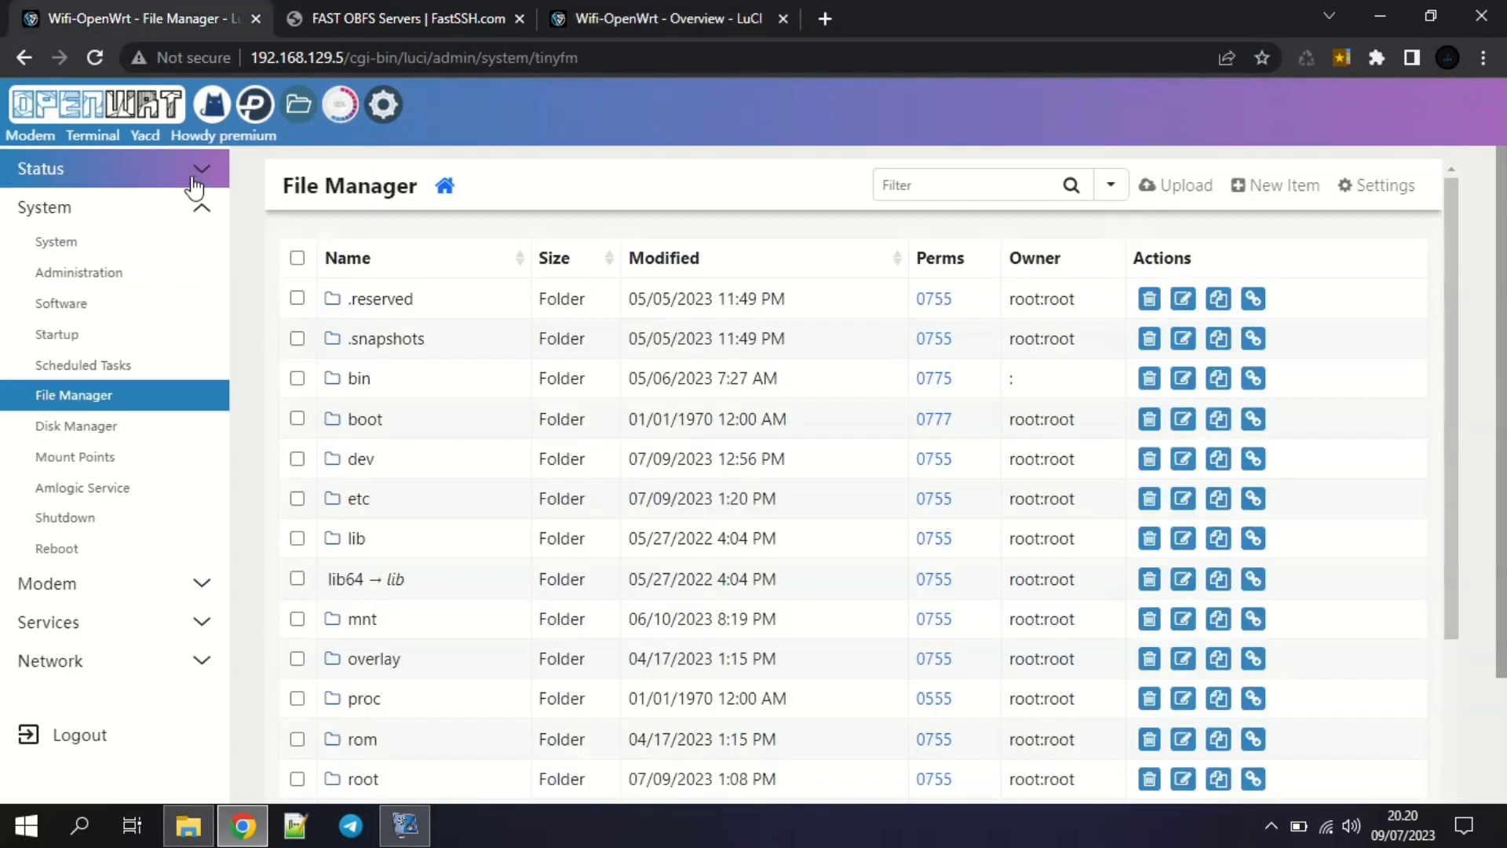
left_click(733, 20)
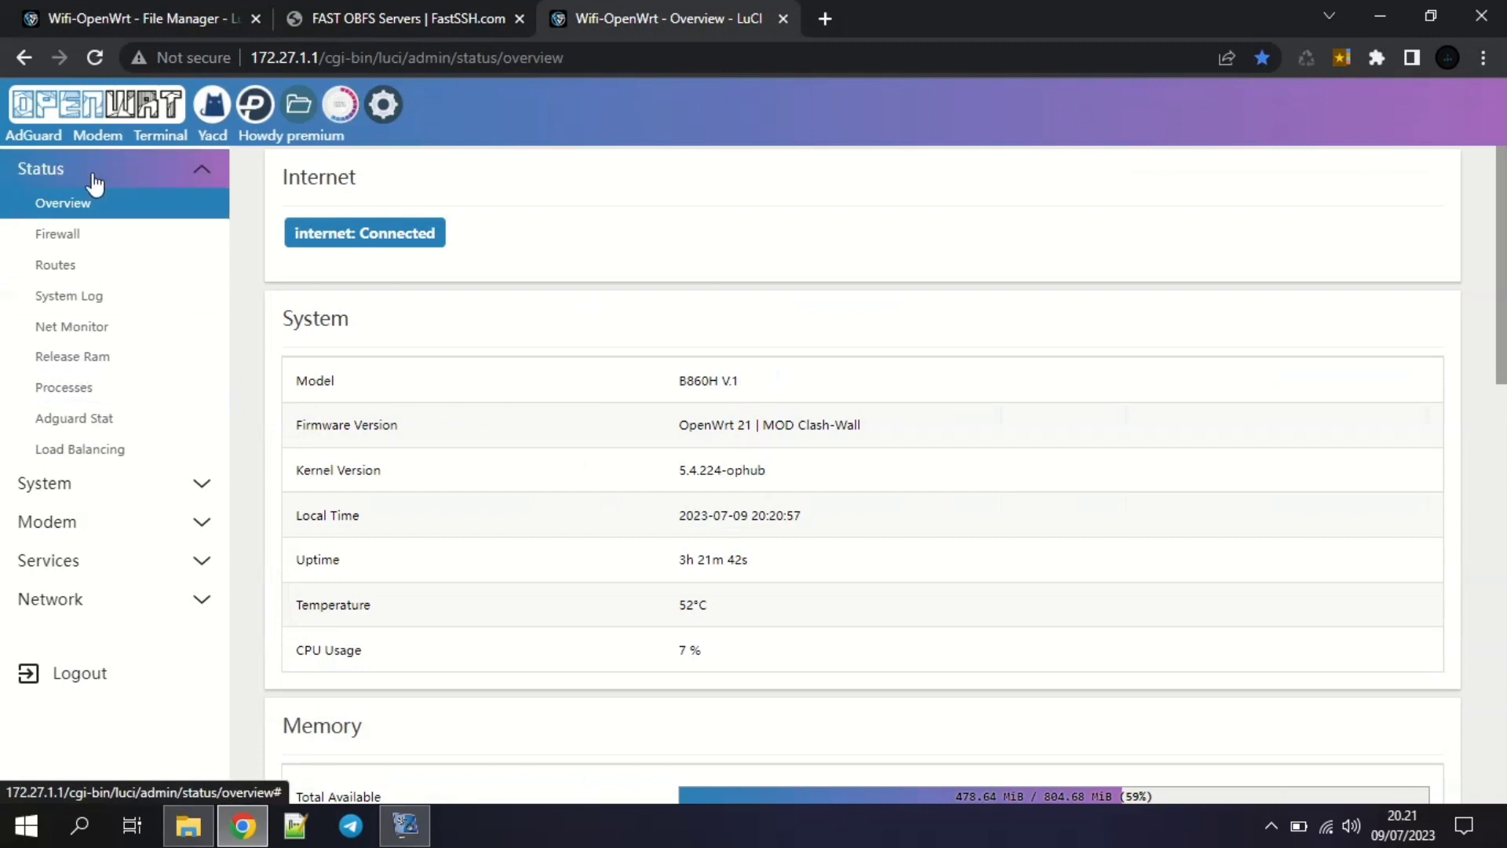
Display the 172.27.1.1 router's Adguard Stat page and fill in the AdGuard Home username root and the account password.
left_click(107, 428)
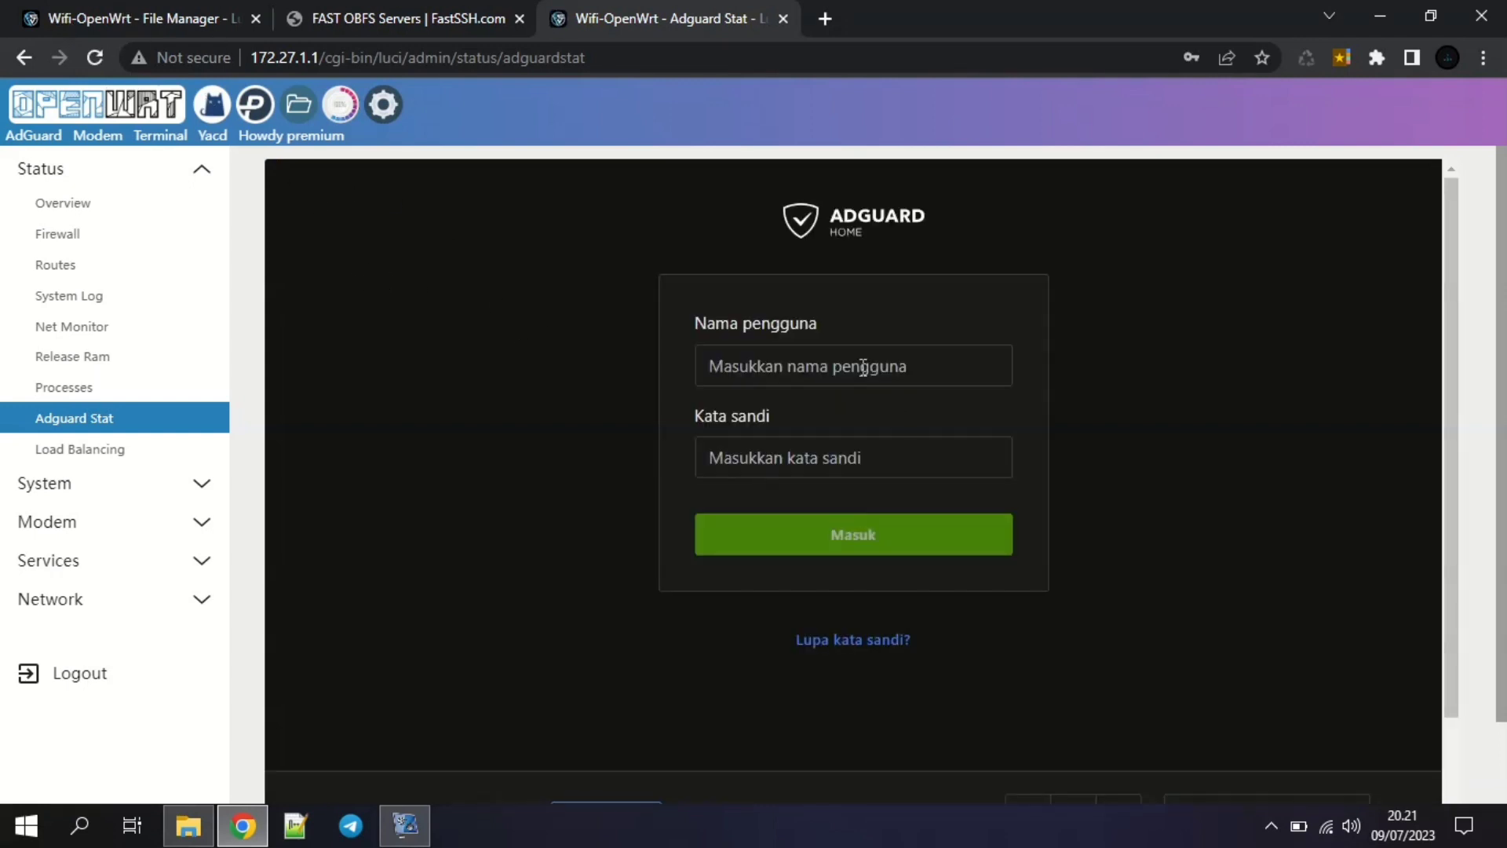
left_click(862, 368)
left_click(910, 445)
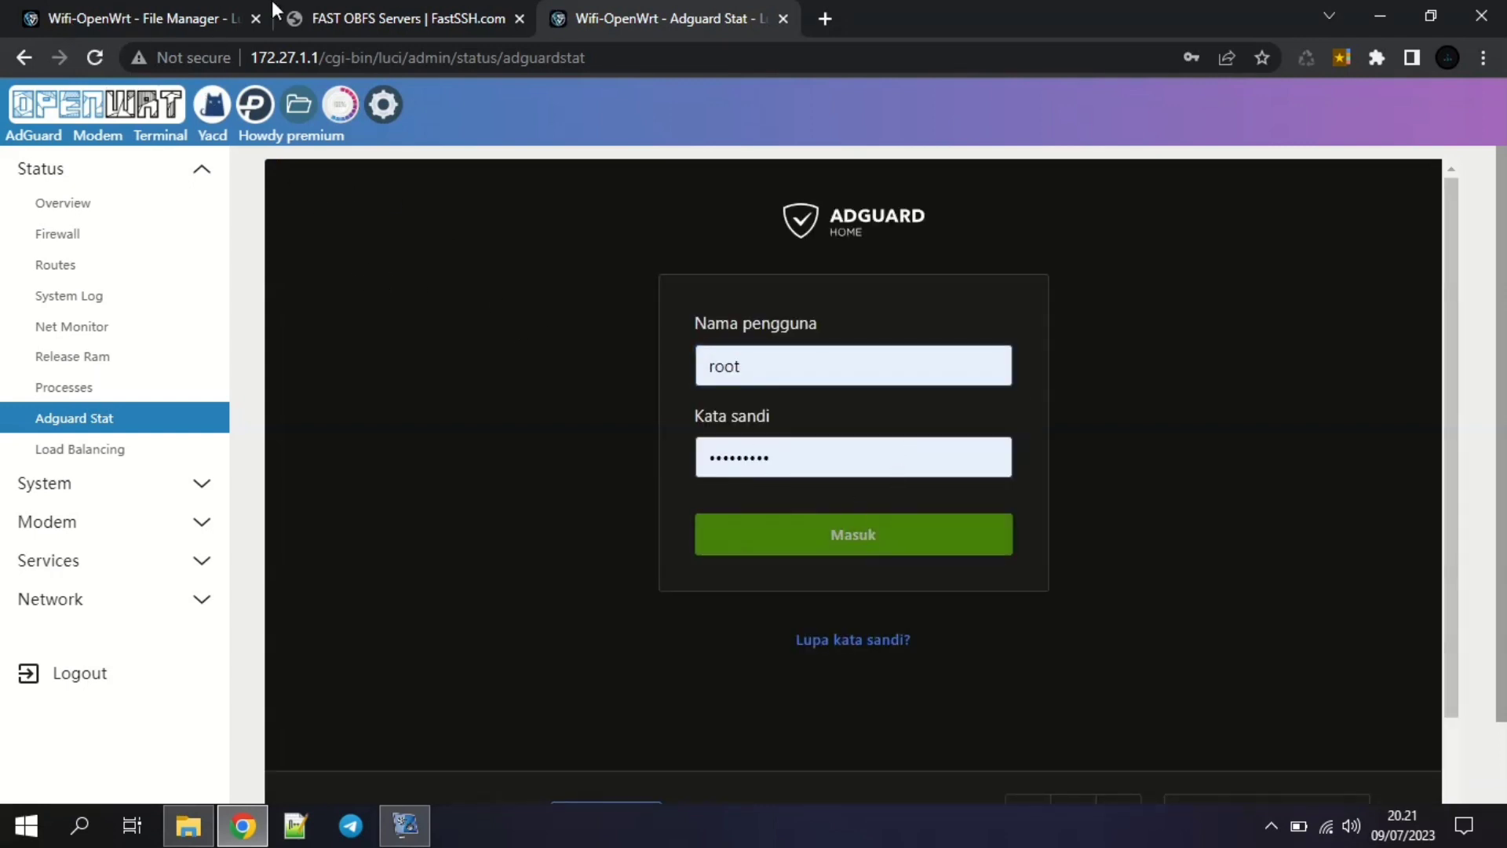
Return to the 192.168.129.5 router's File Manager and browse to the folder usr/lib/lua/luci/view.
left_click(271, 4)
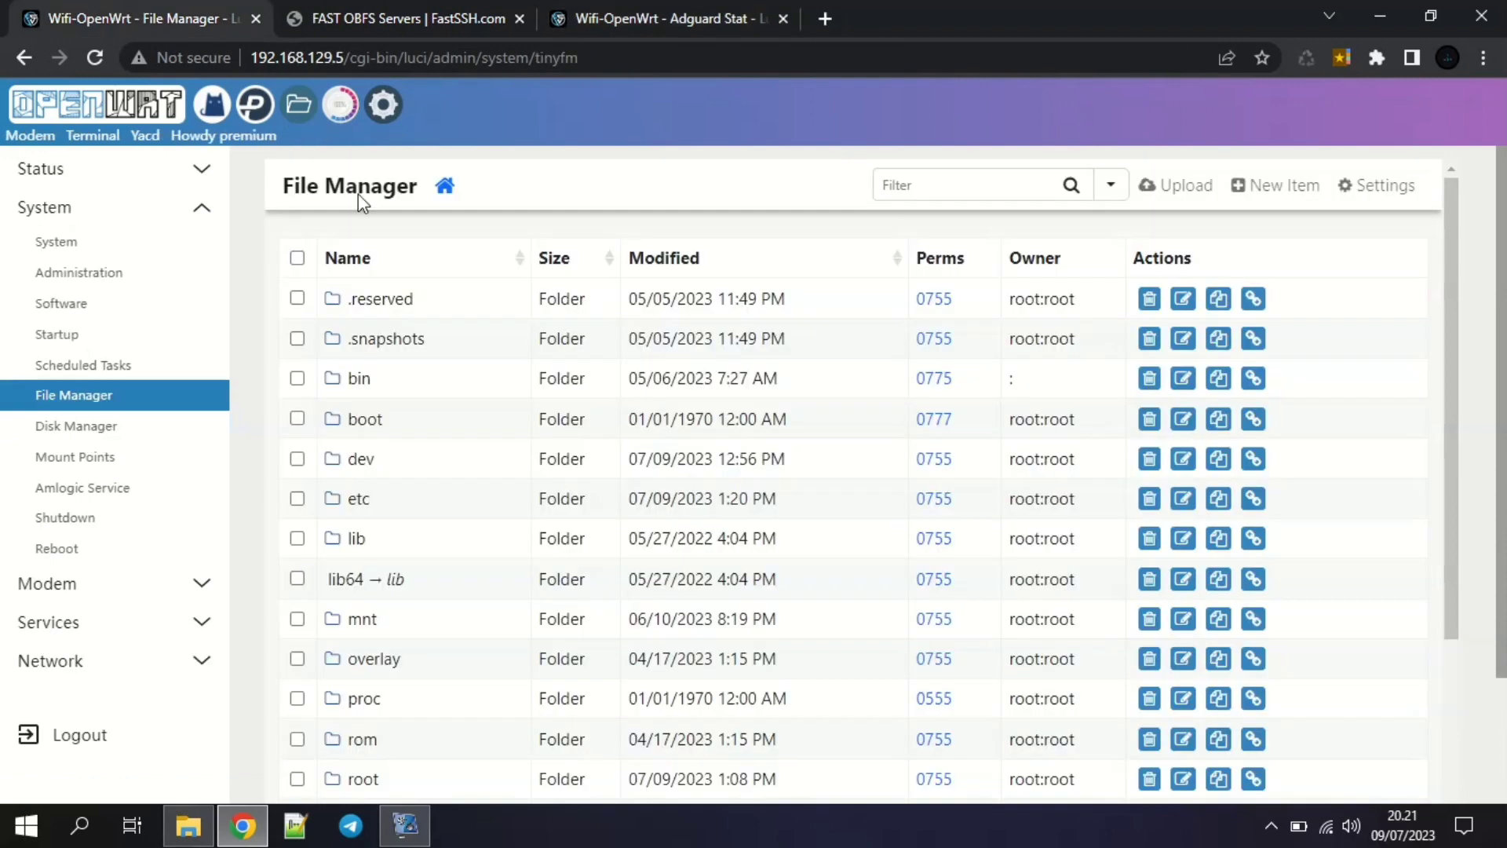
left_click(300, 106)
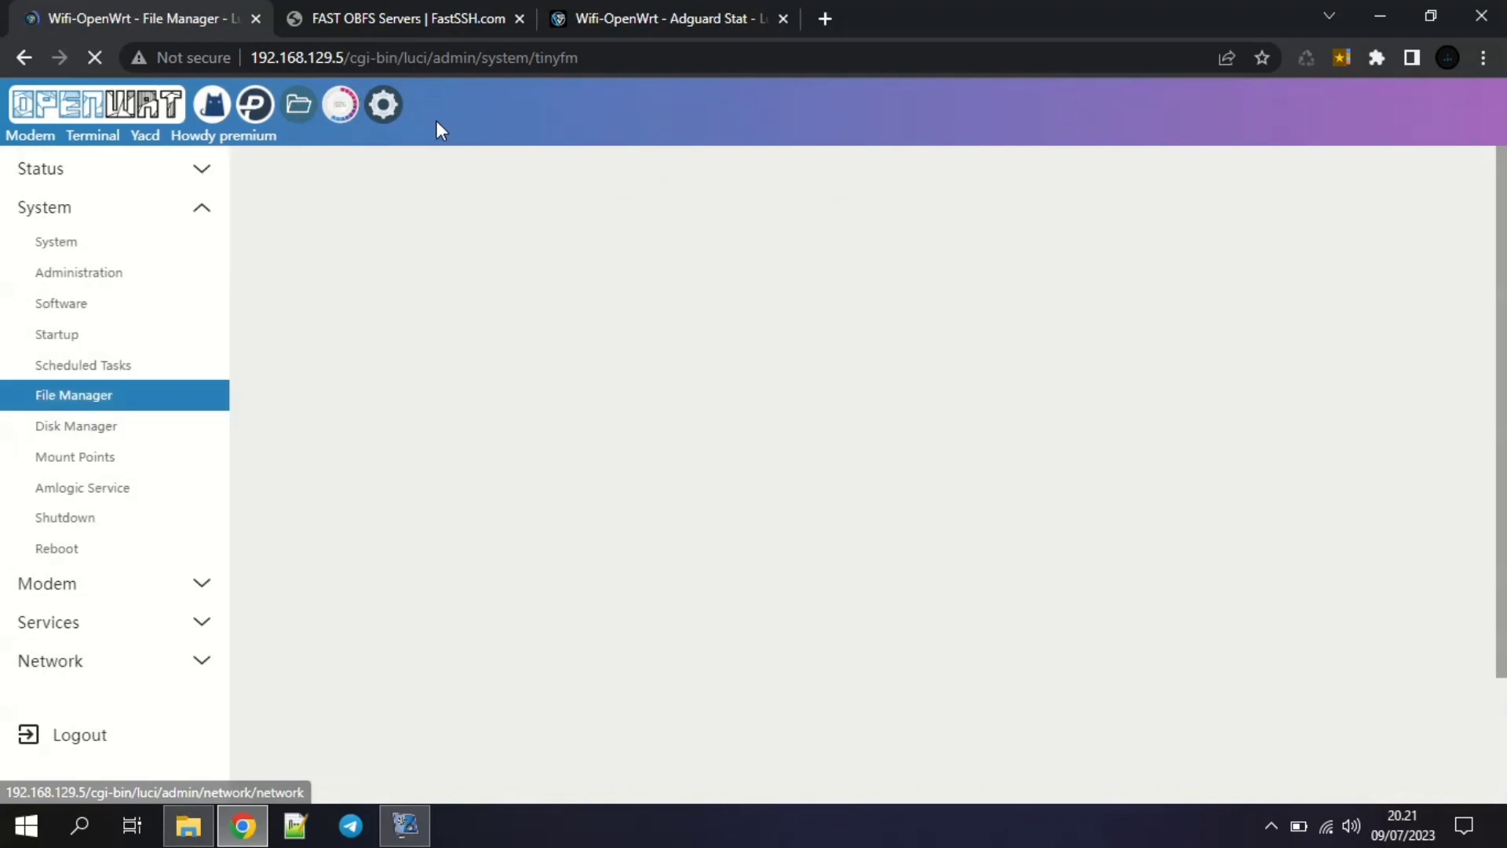
scroll(369, 444, "down", 5)
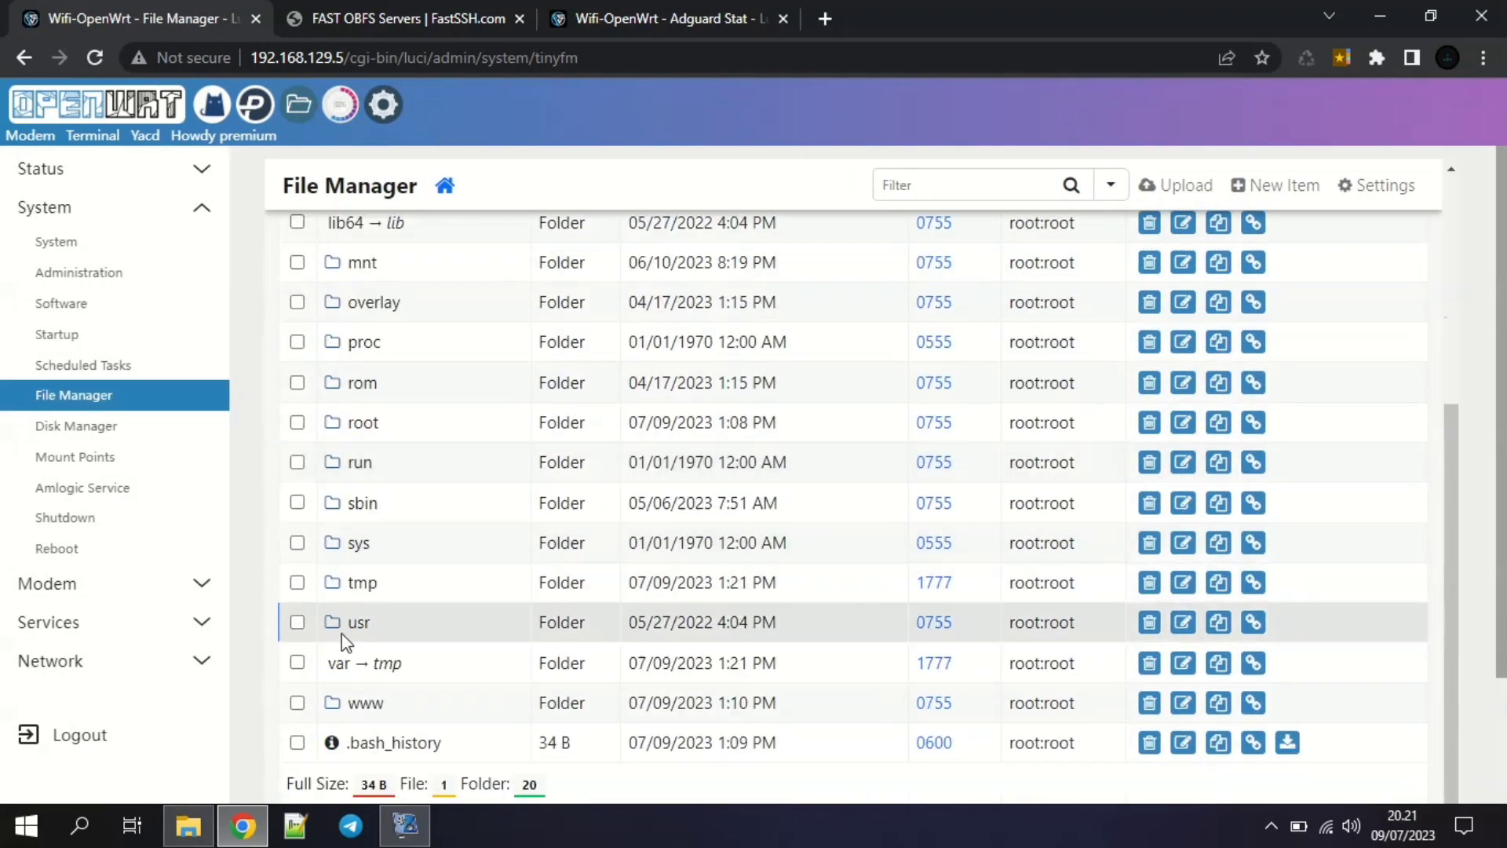
left_click(355, 624)
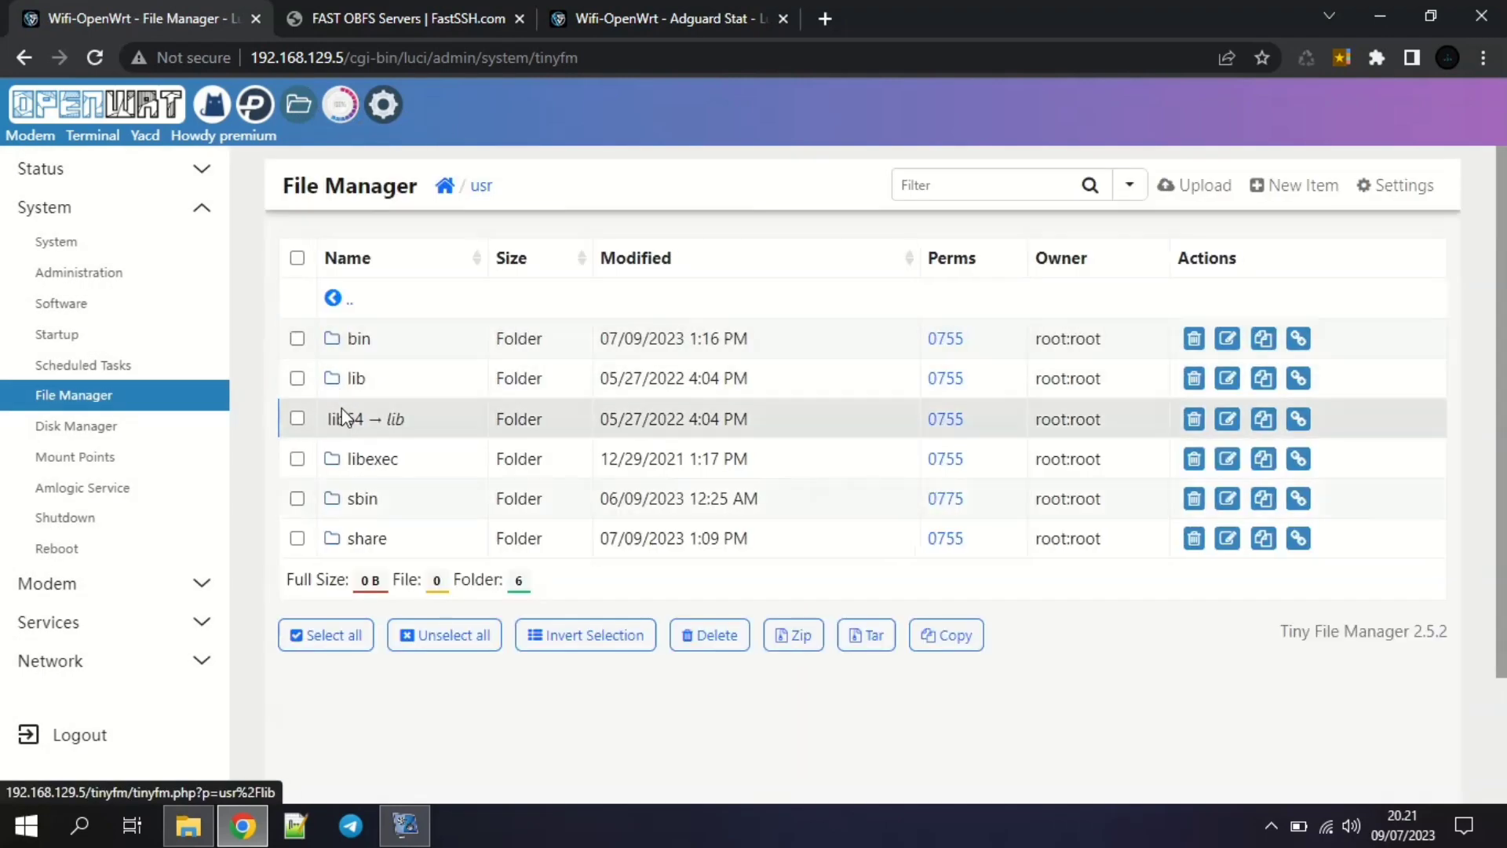
left_click(345, 380)
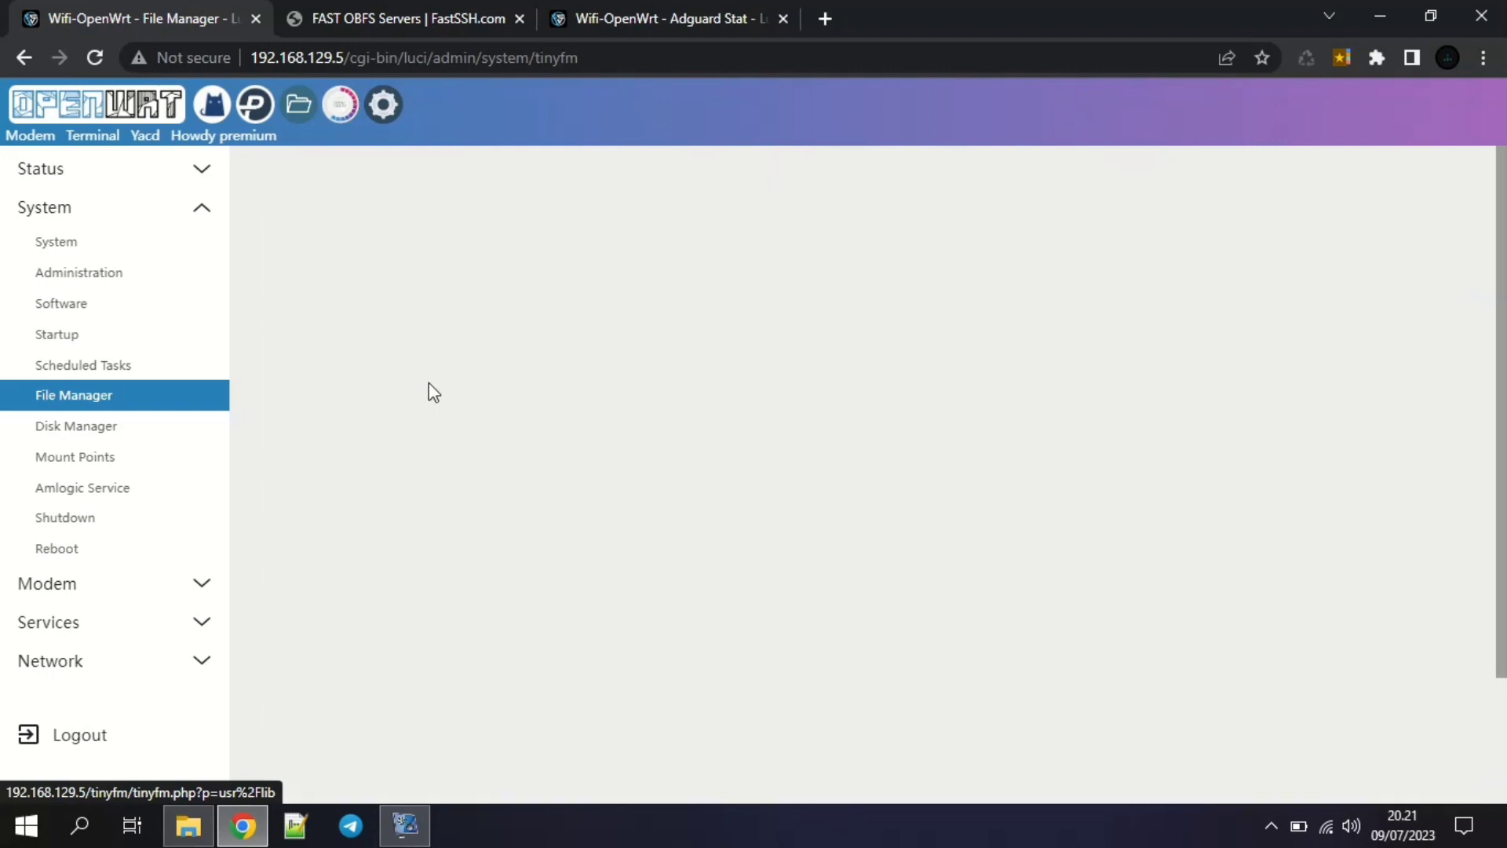
left_click(353, 462)
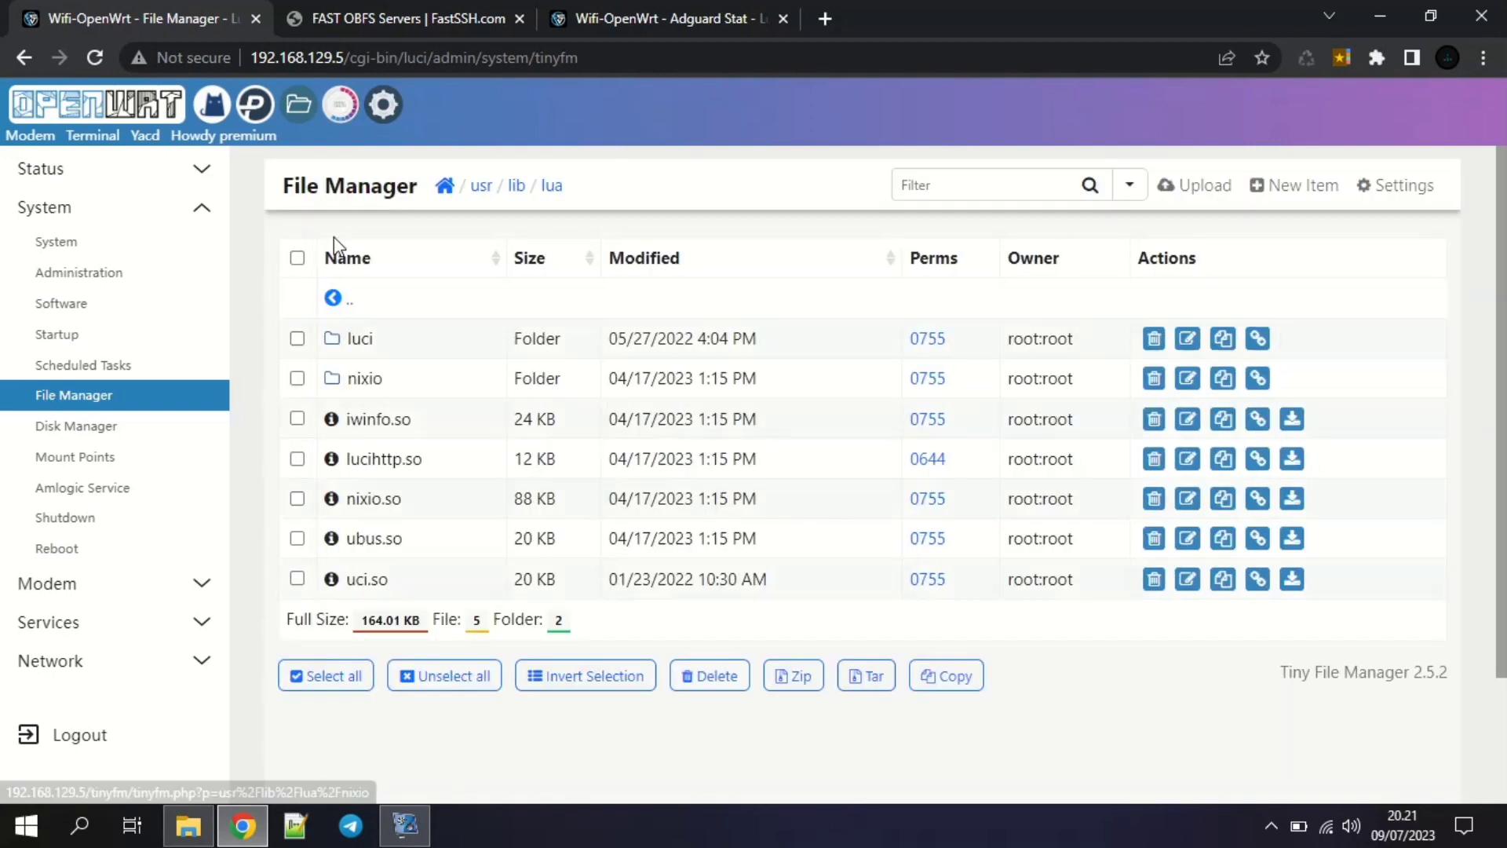
left_click(357, 339)
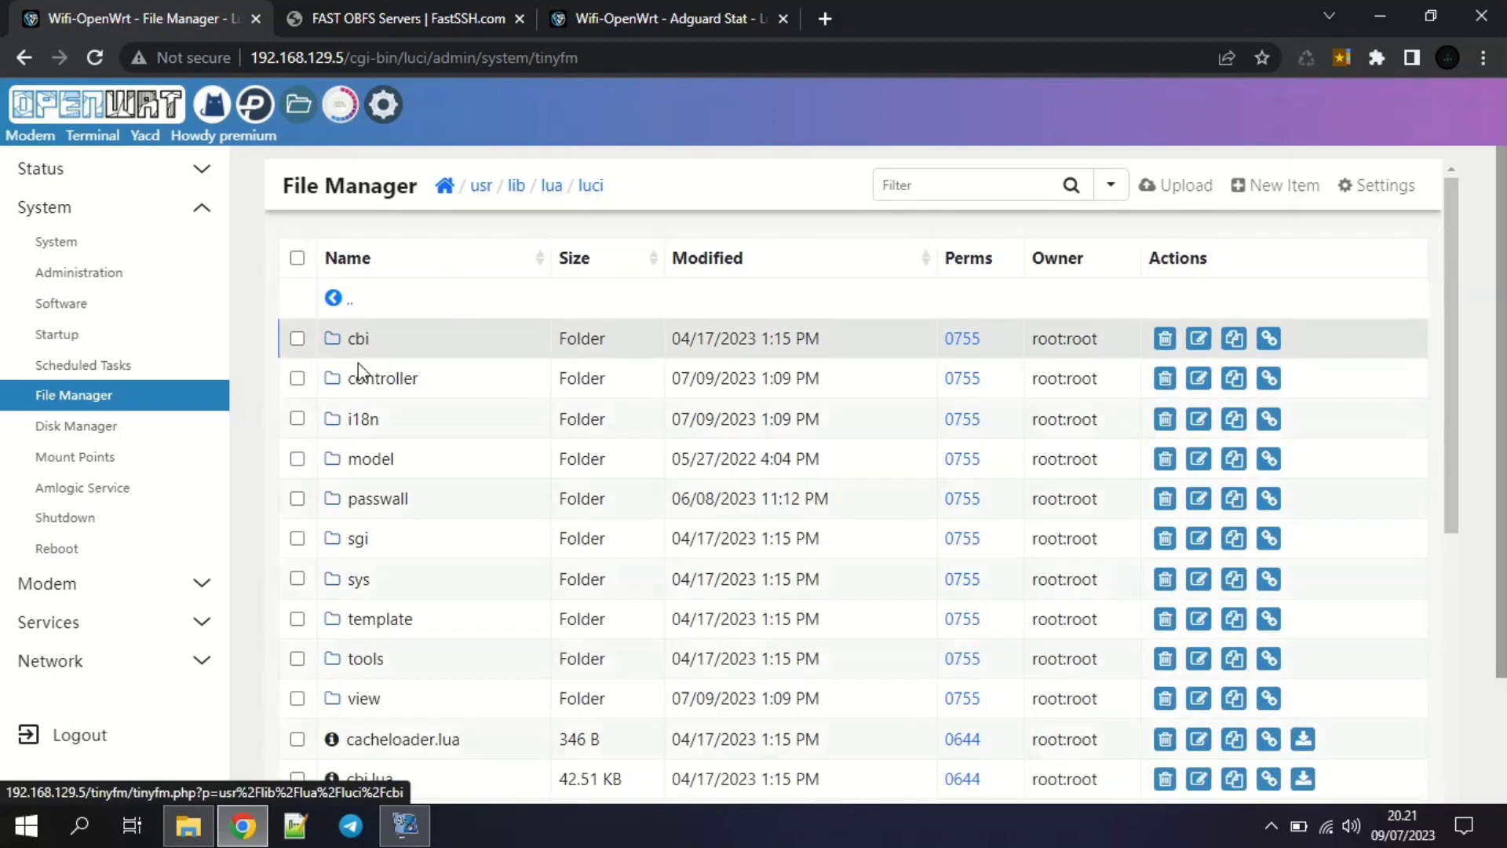
left_click(359, 698)
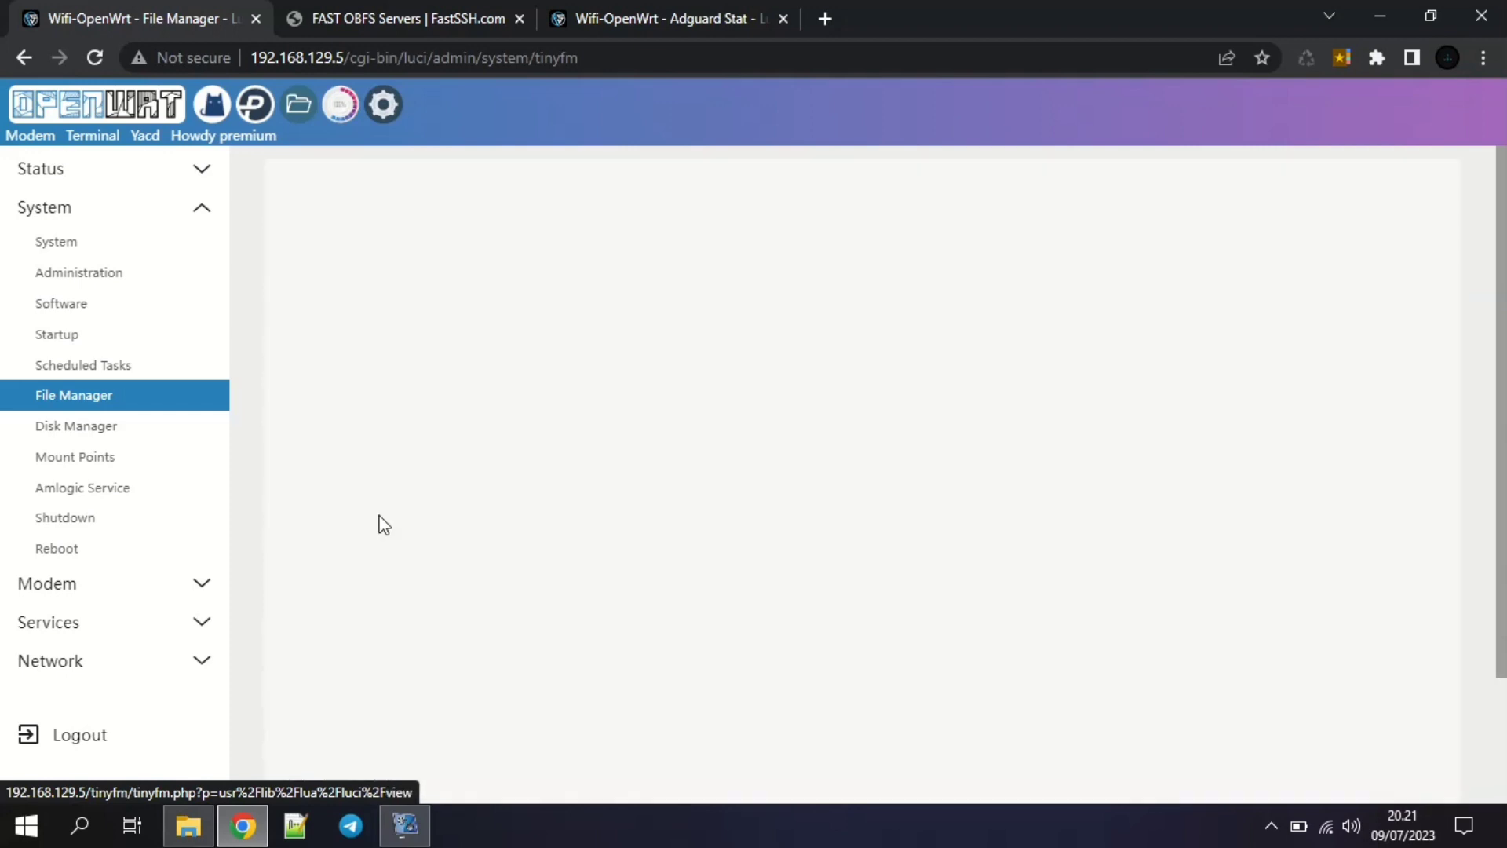
Open header.htm from the themes/material folder in the Advanced Editor.
scroll(349, 565, "down", 1)
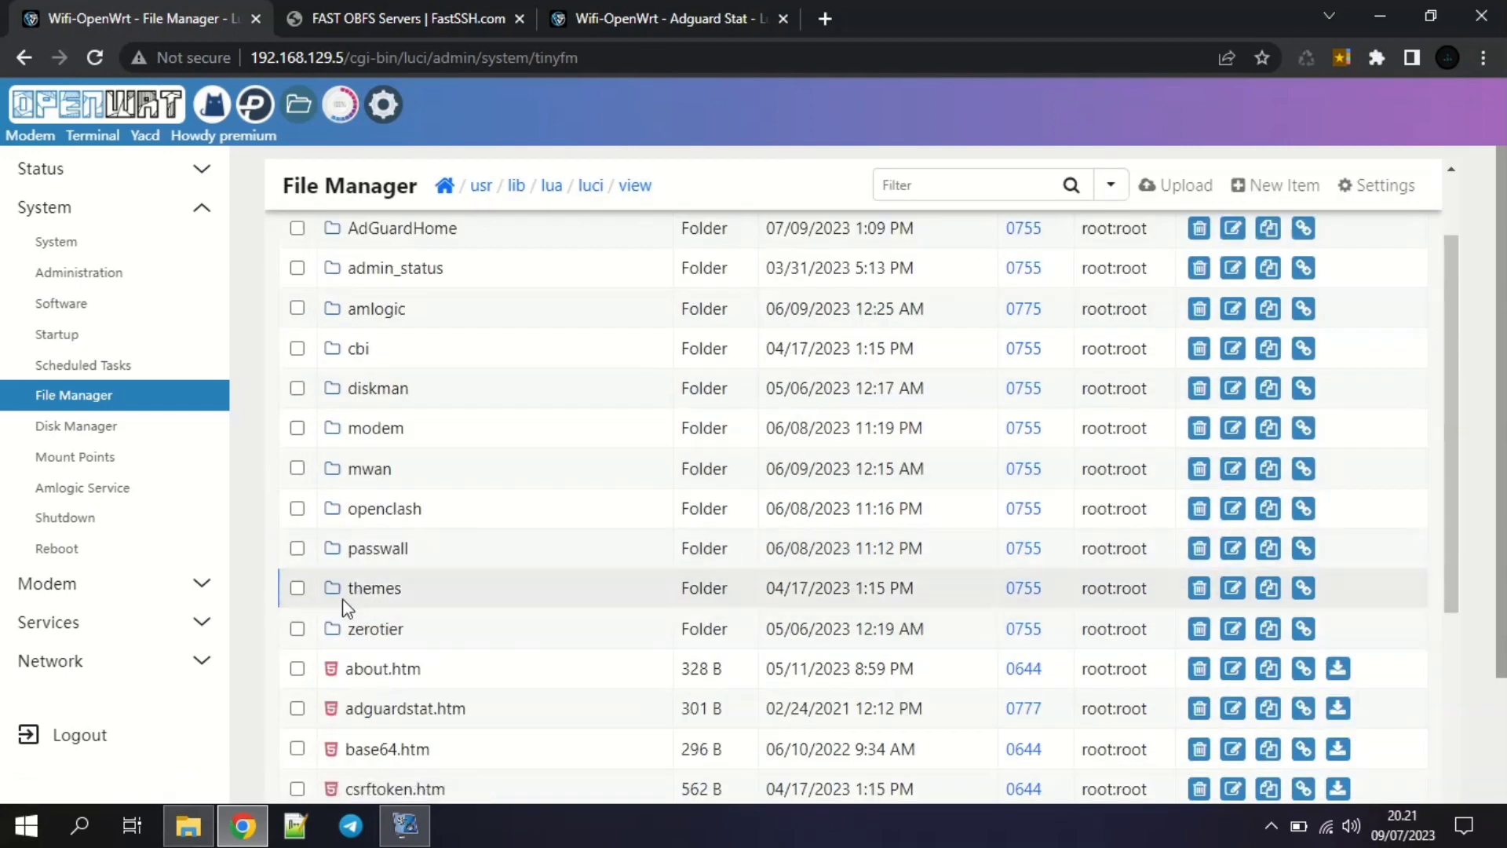
left_click(345, 587)
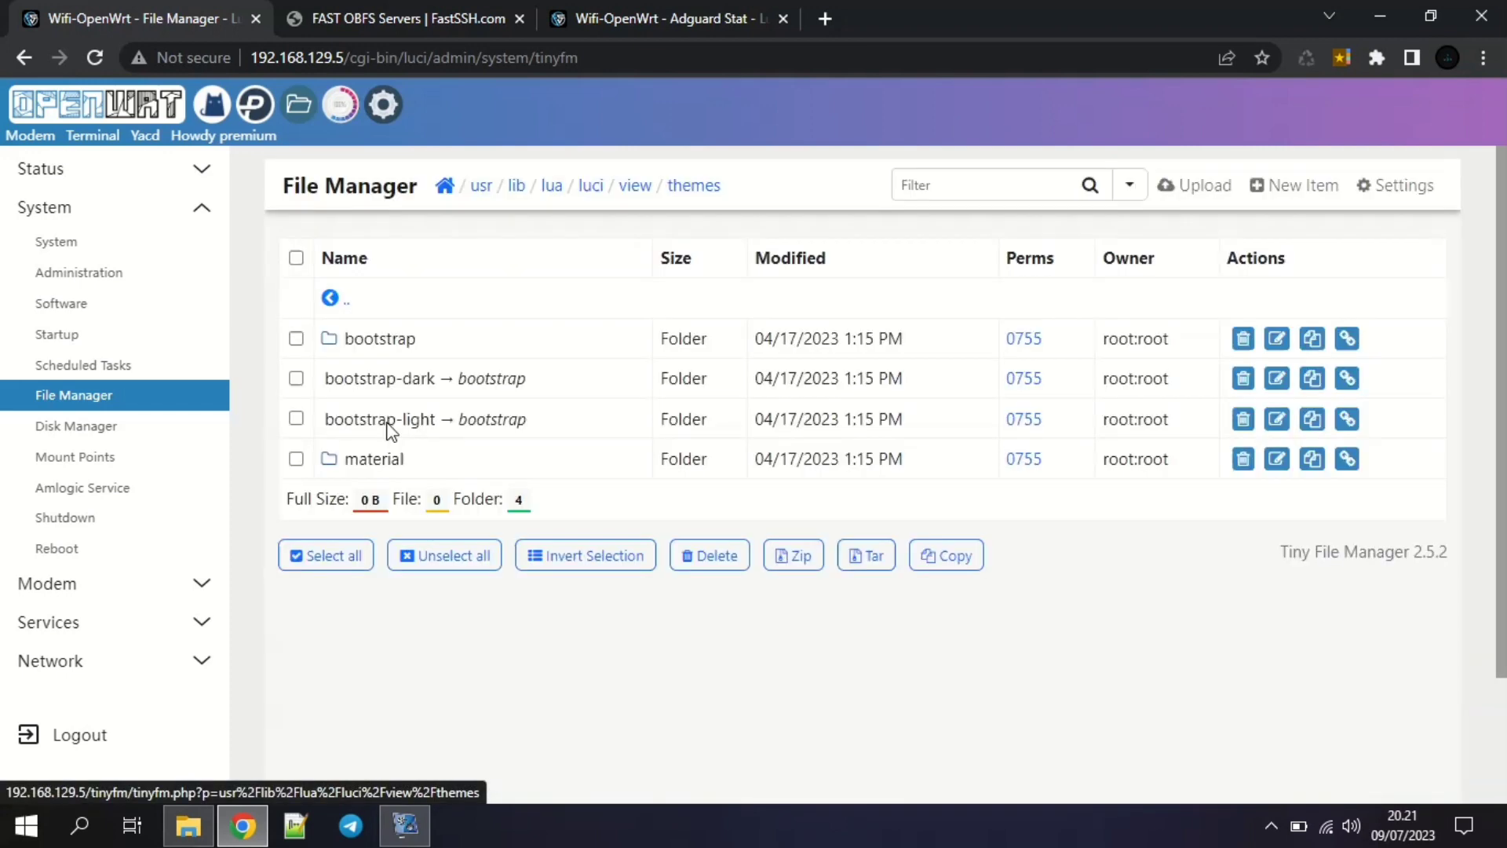
left_click(331, 458)
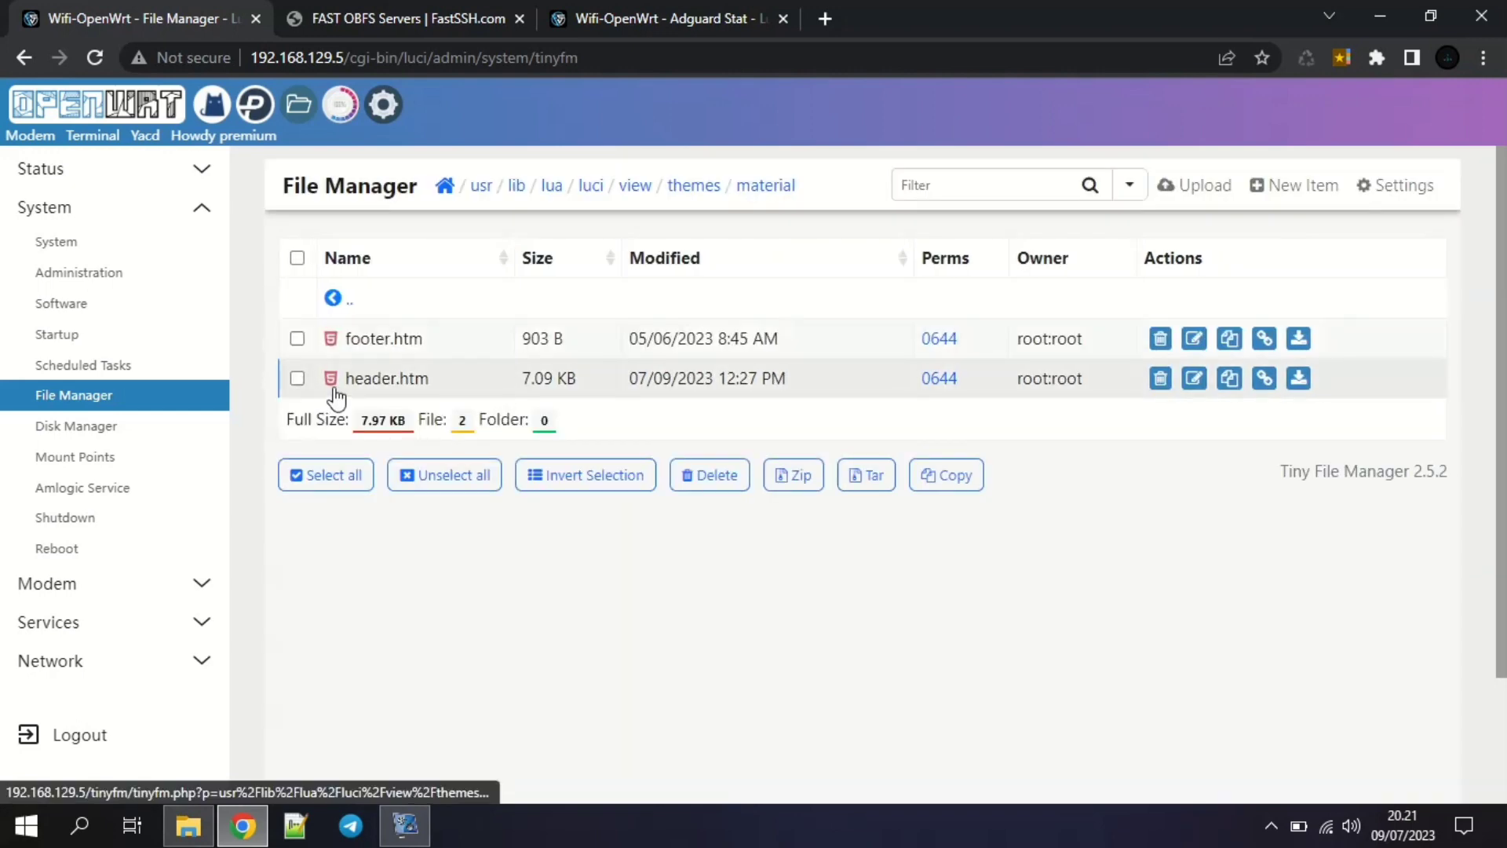
left_click(331, 385)
left_click(493, 396)
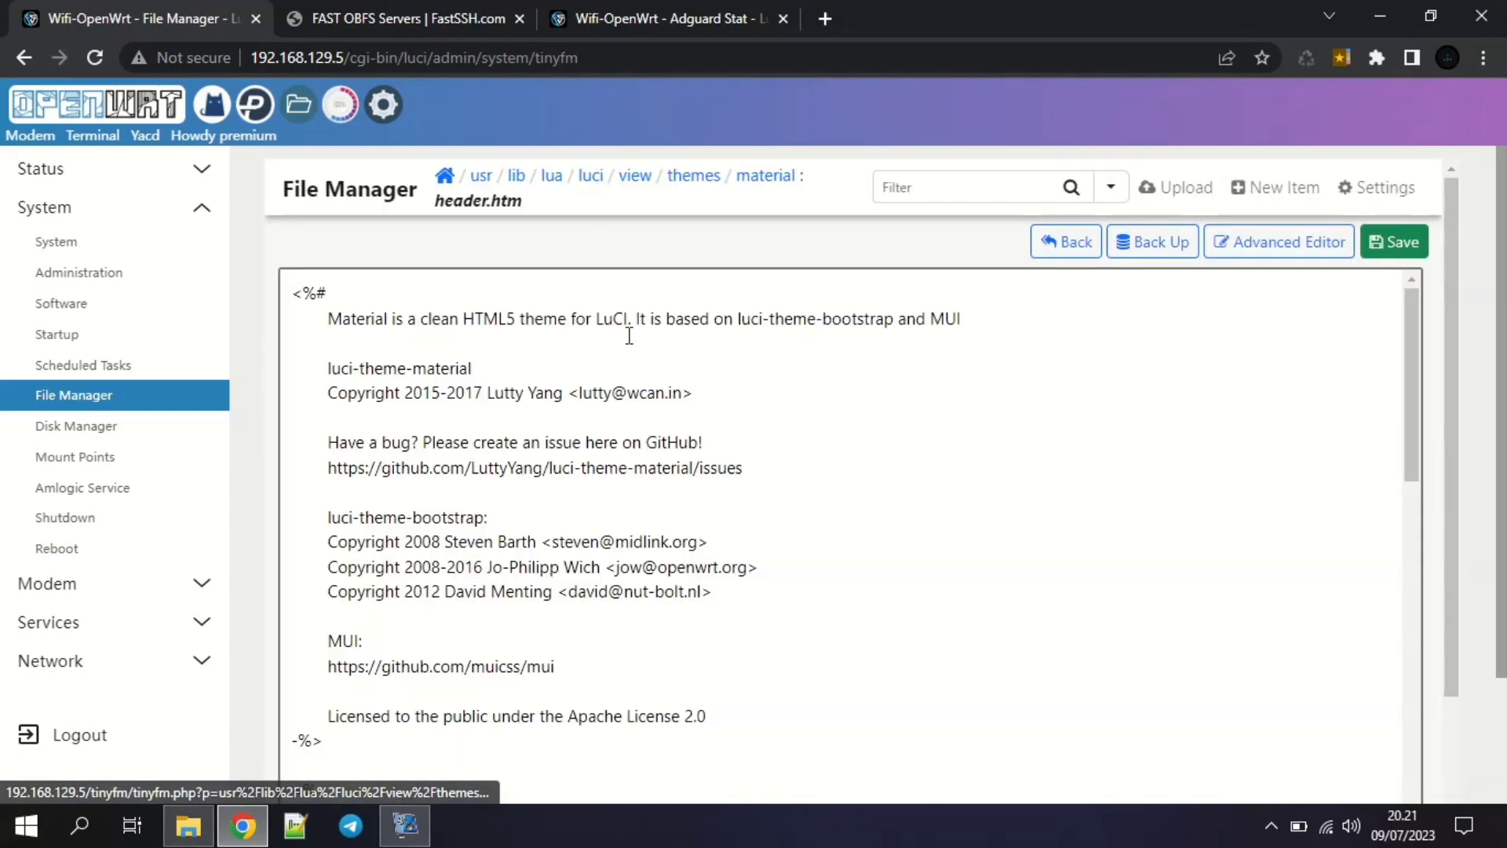
left_click(1224, 242)
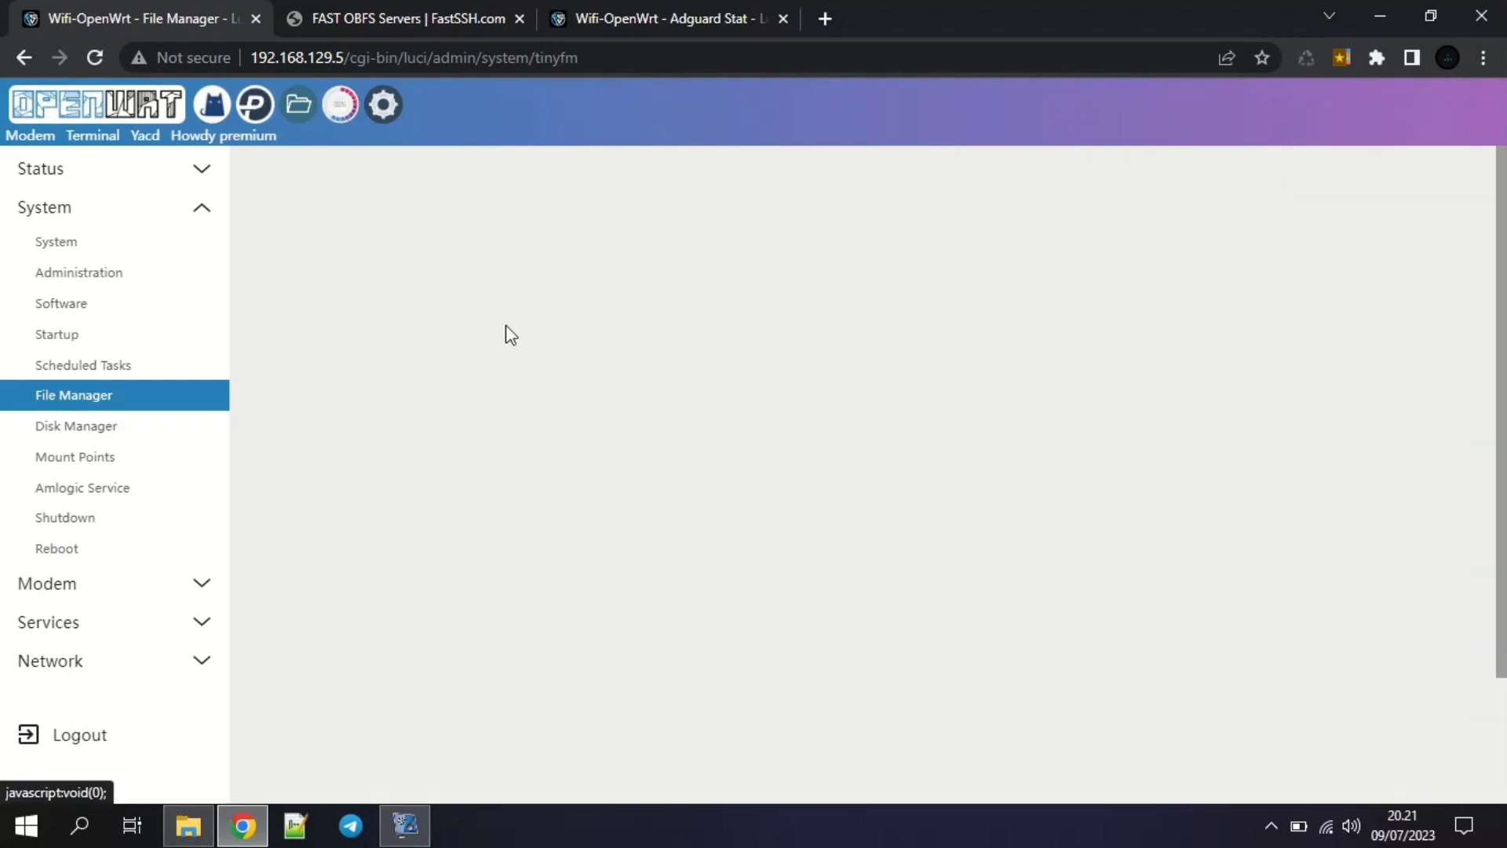
Duplicate the Modem link's list item onto a new line directly below the menu's opening <ul> tag in header.htm.
scroll(537, 455, "down", 15)
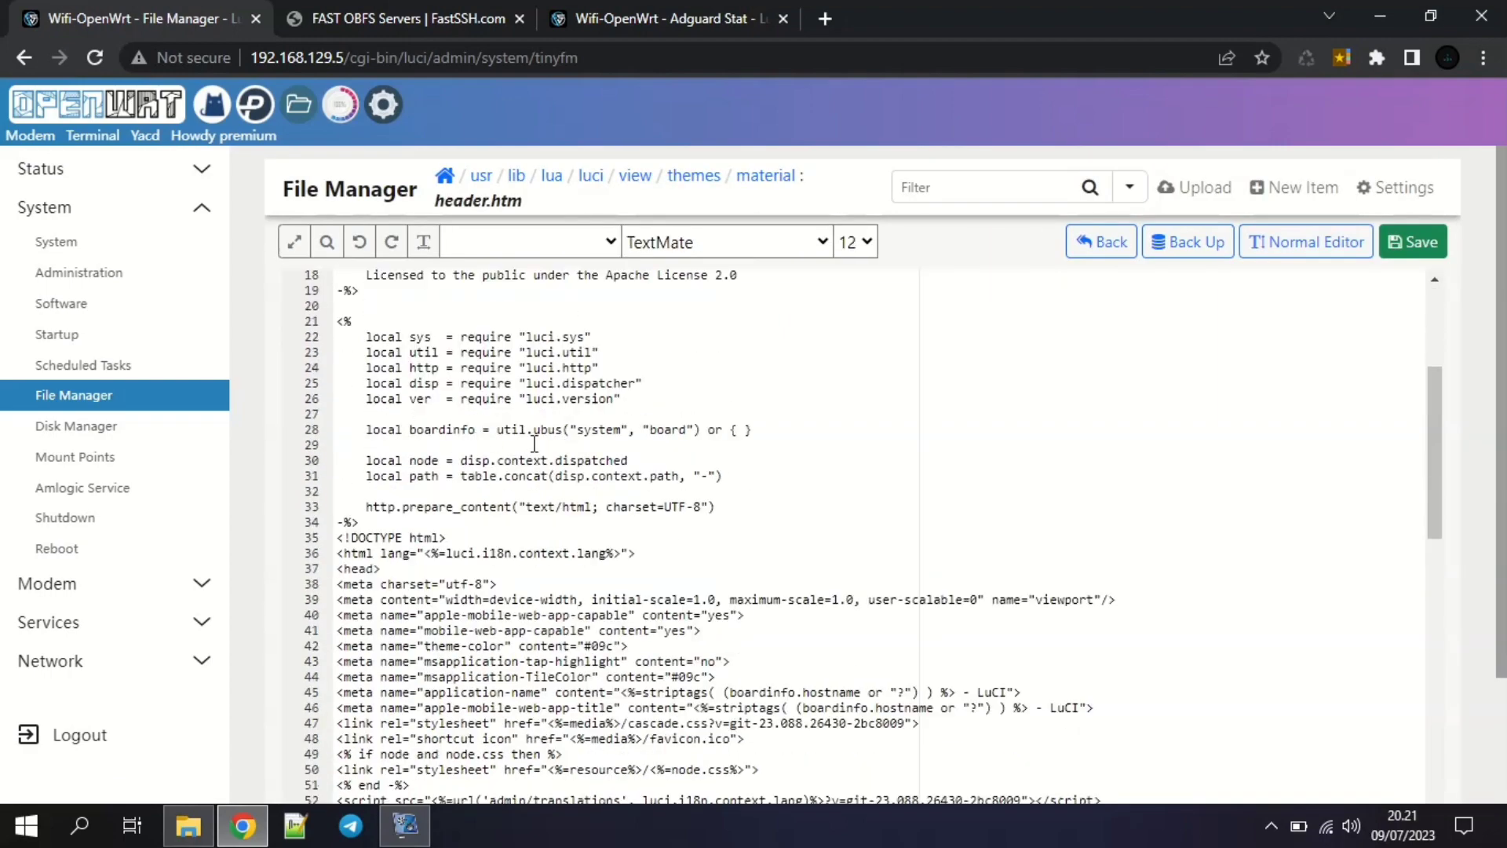
scroll(541, 467, "down", 1)
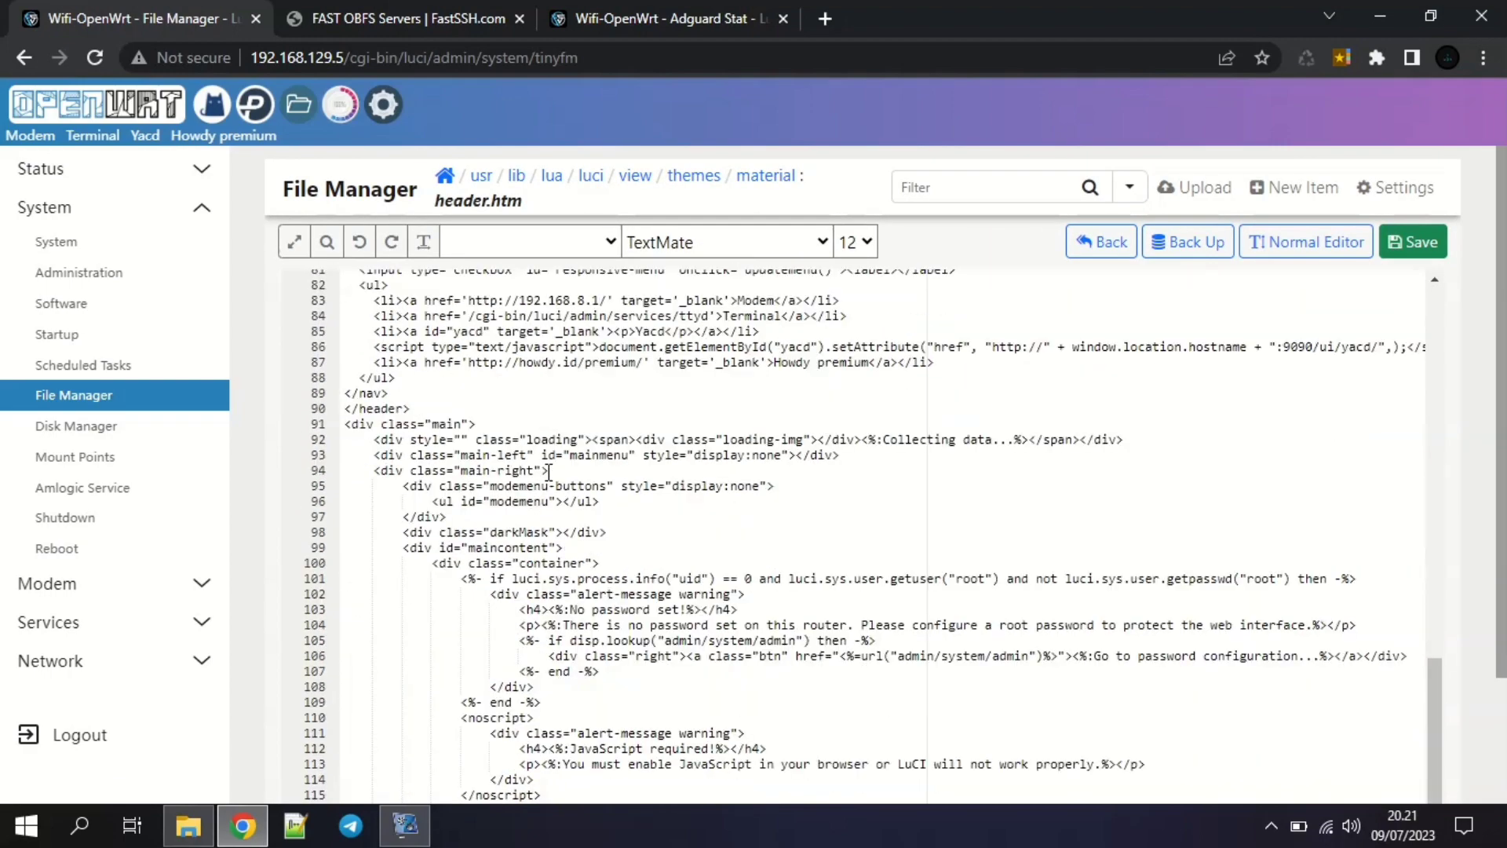
scroll(548, 471, "down", 3)
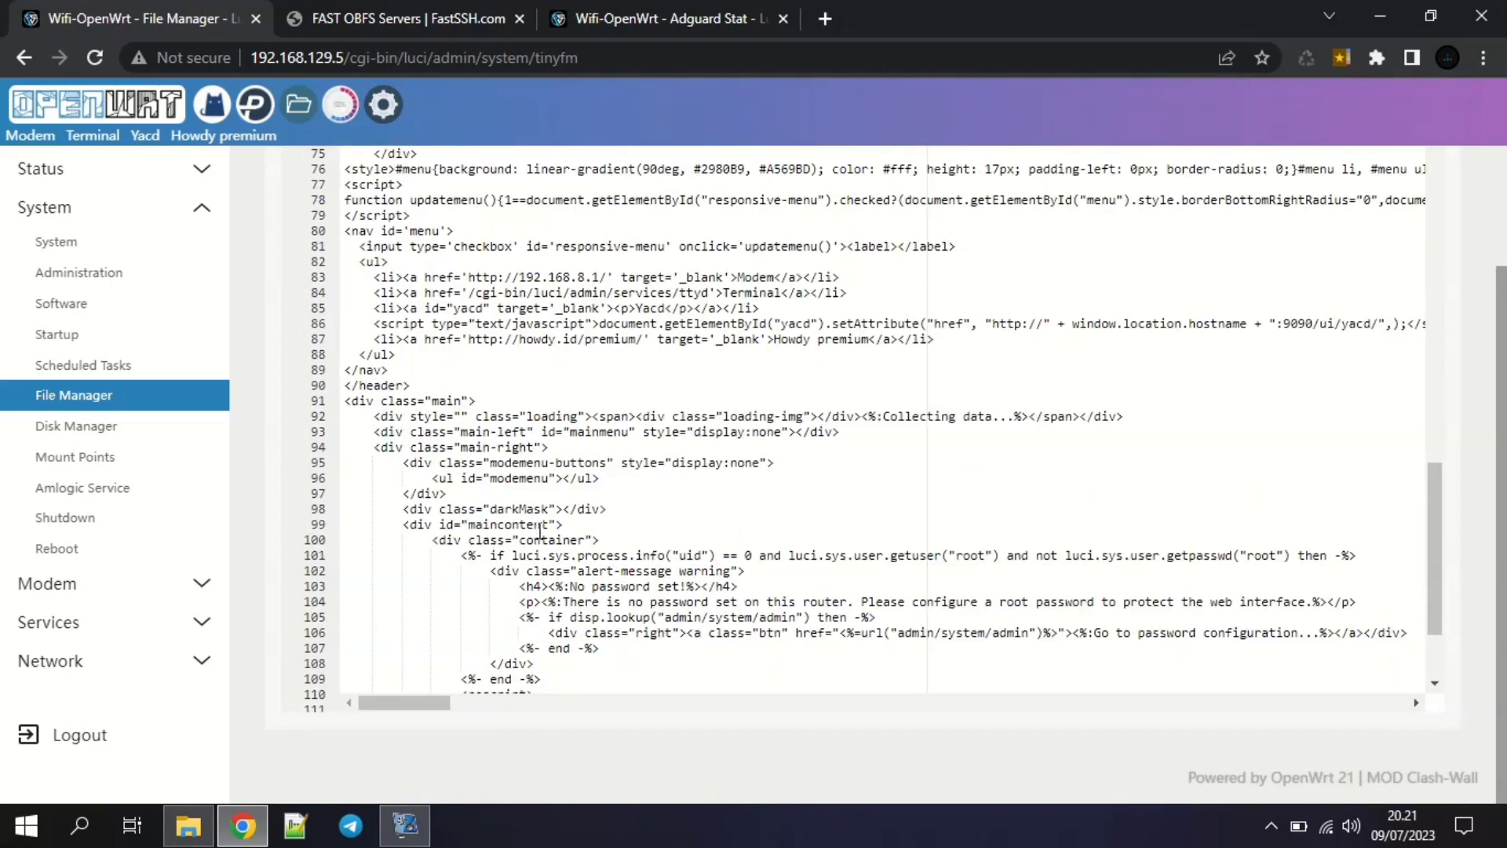
scroll(701, 432, "up", 1)
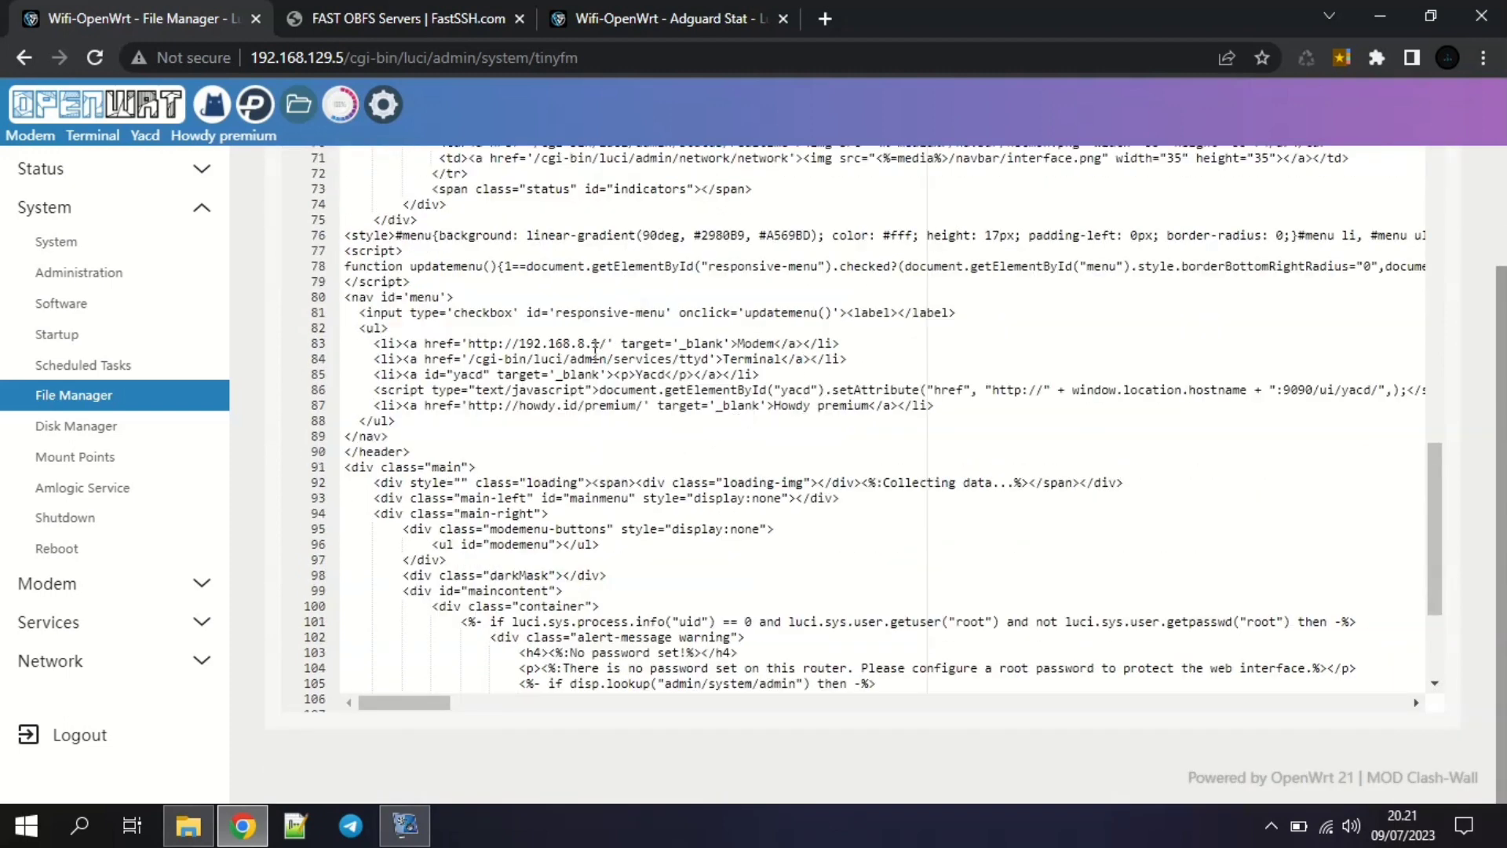
left_click_drag(849, 342, 328, 347)
key("ctrl+c")
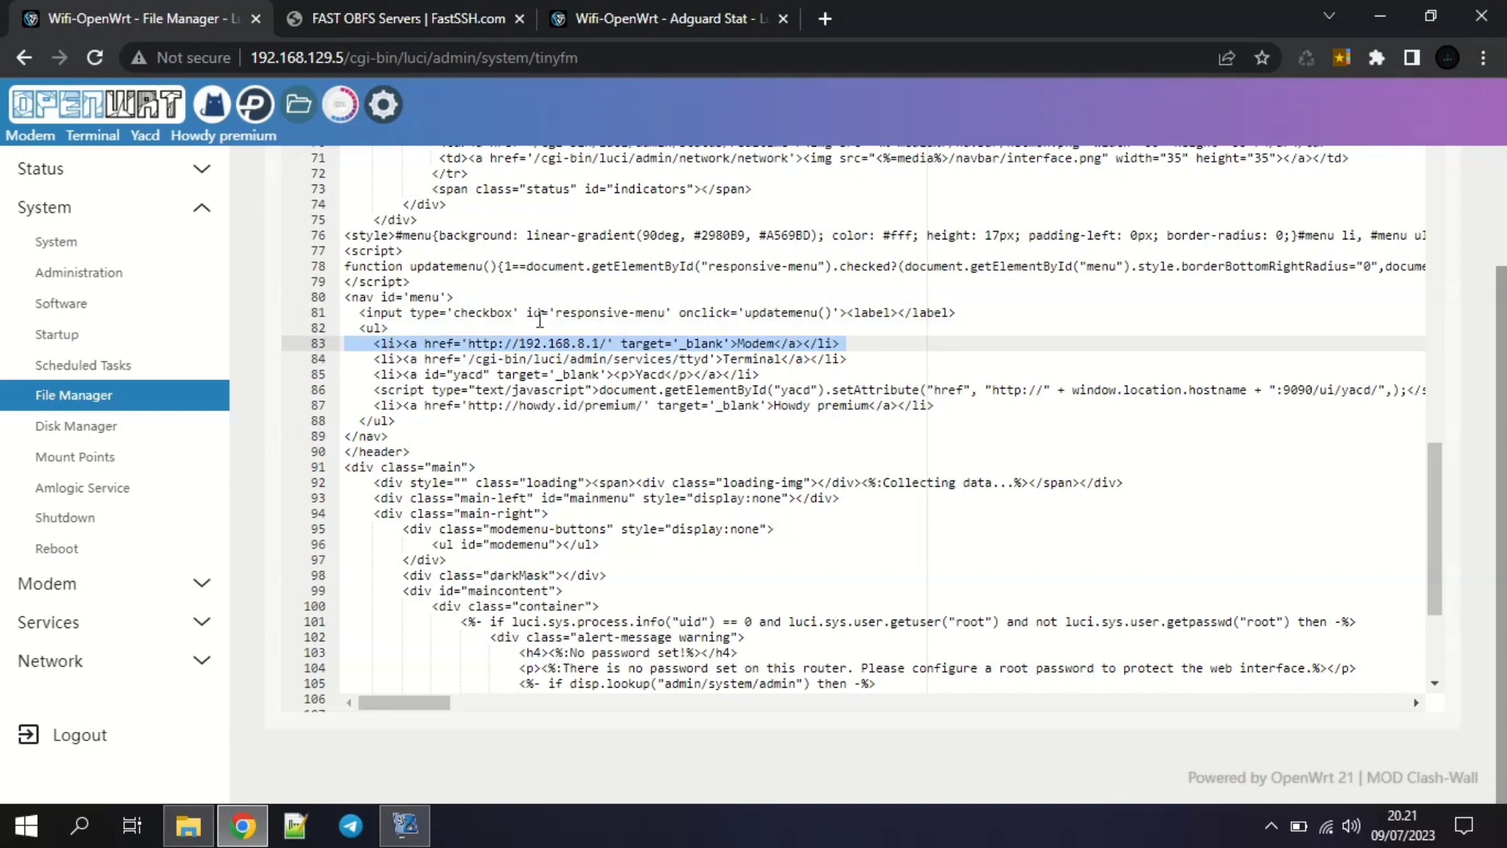
left_click(415, 328)
key("Return")
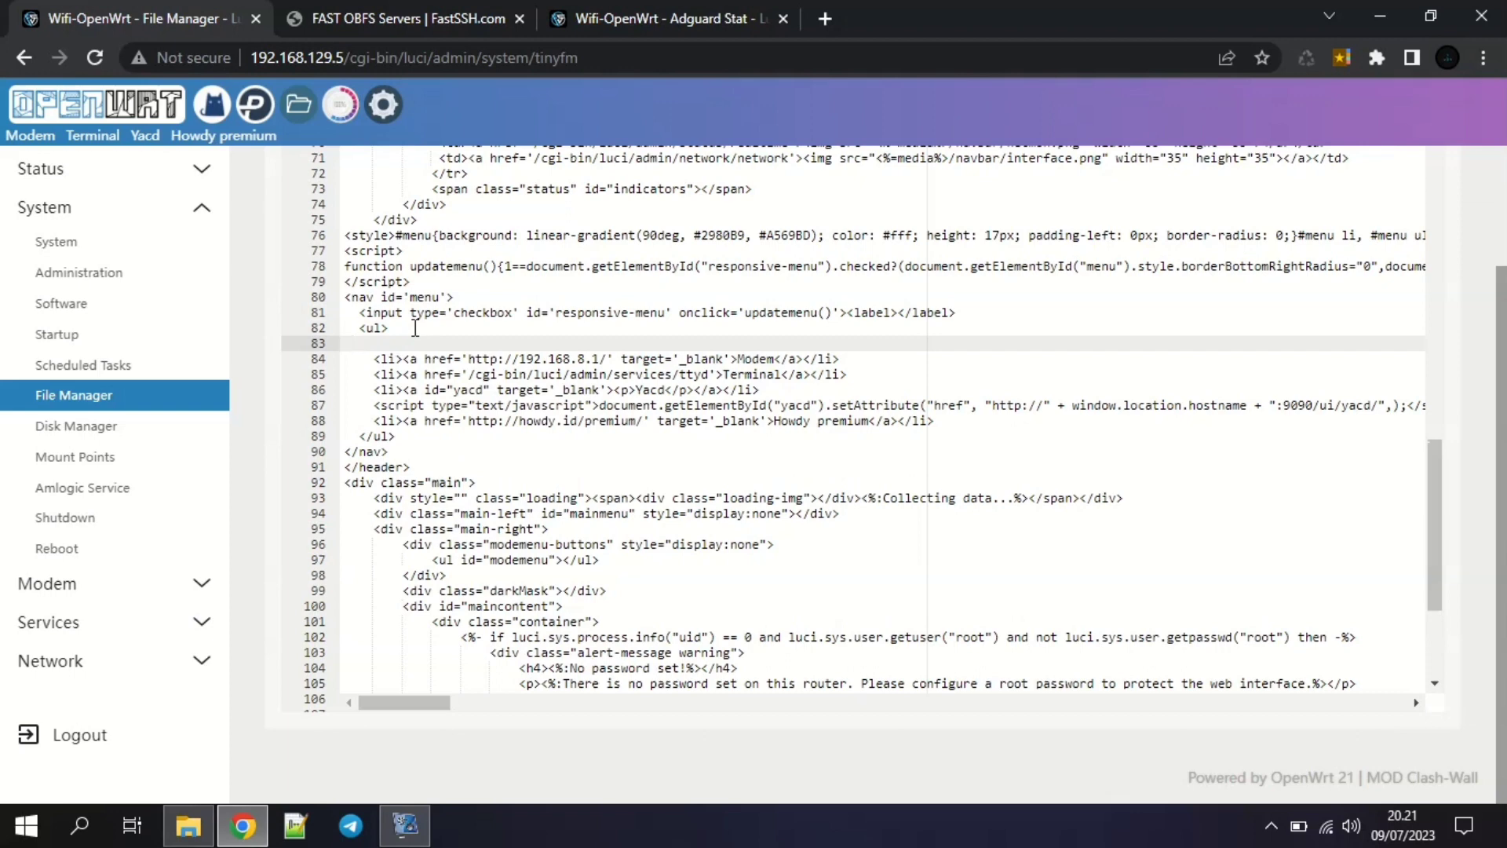
key("ctrl+v")
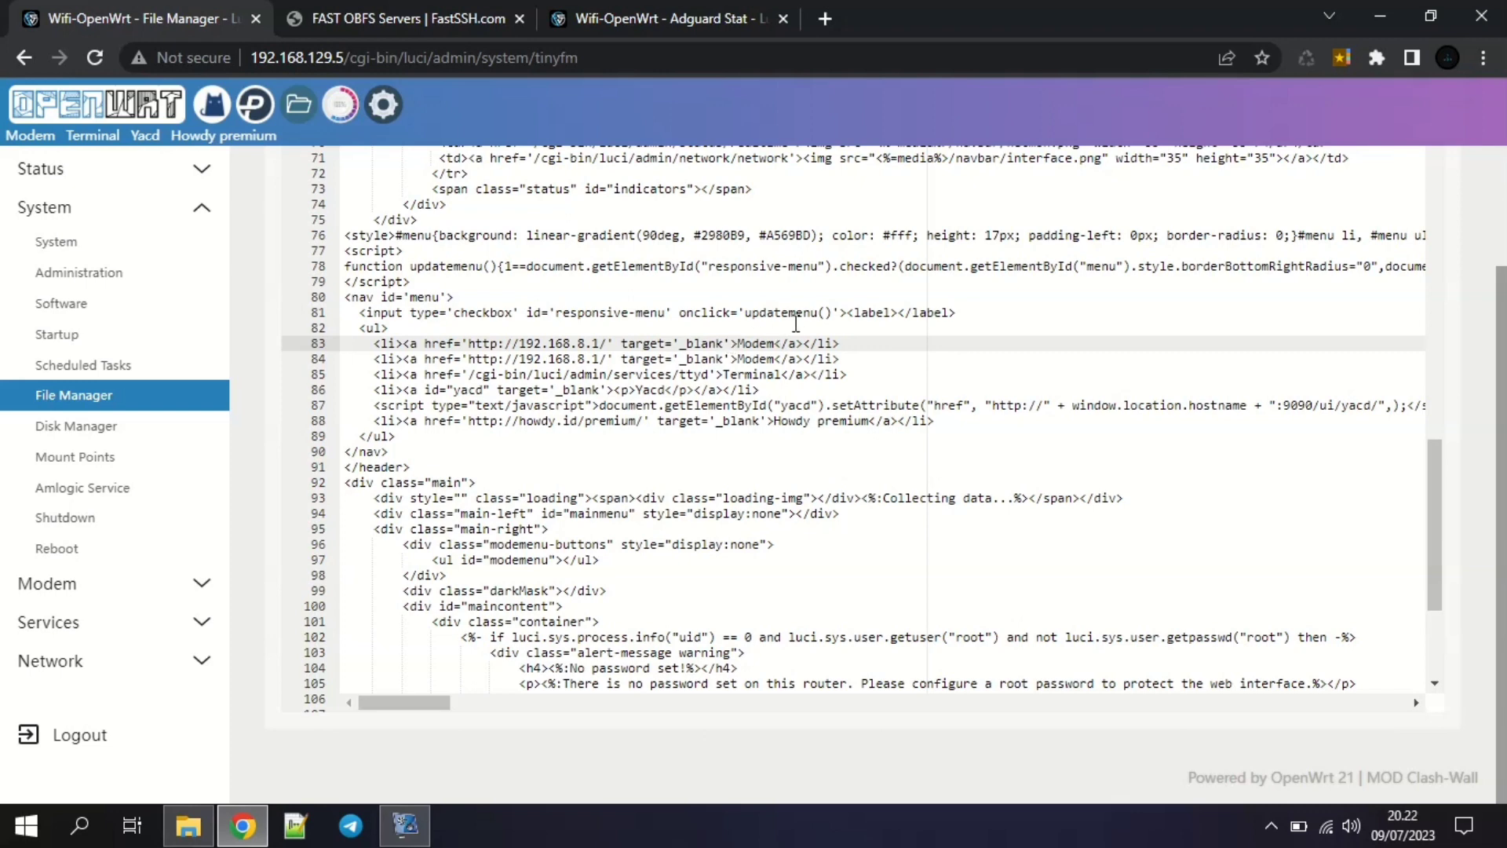
Remove the target='_blank' attribute from the duplicated Modem link on line 83 and change its label to AdGuard.
key("BackSpace")
key("BackSpace")
key("BackSpace")
key("BackSpace")
key("BackSpace")
key("BackSpace")
key("BackSpace")
key("BackSpace")
key("BackSpace")
key("BackSpace")
key("BackSpace")
key("BackSpace")
key("BackSpace")
key("BackSpace")
key("BackSpace")
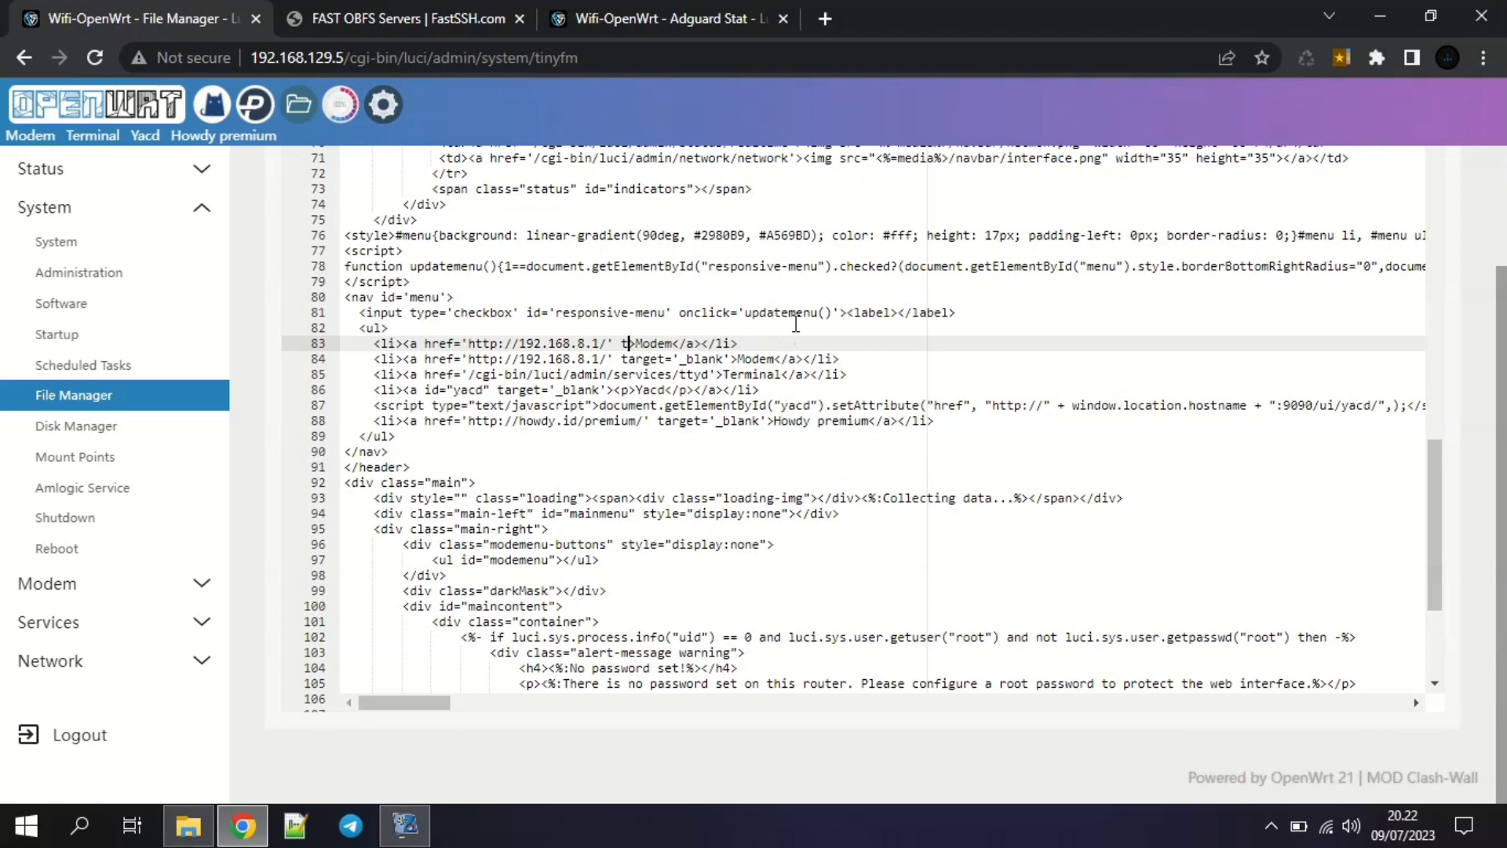
key("BackSpace")
key("BackSpace")
double_click(643, 343)
type("AdG")
type("uard")
Open the Adguard Stat page in a new tab and copy the path /cgi-bin/luci/admin/status/adguardstat from its address.
left_click(110, 168)
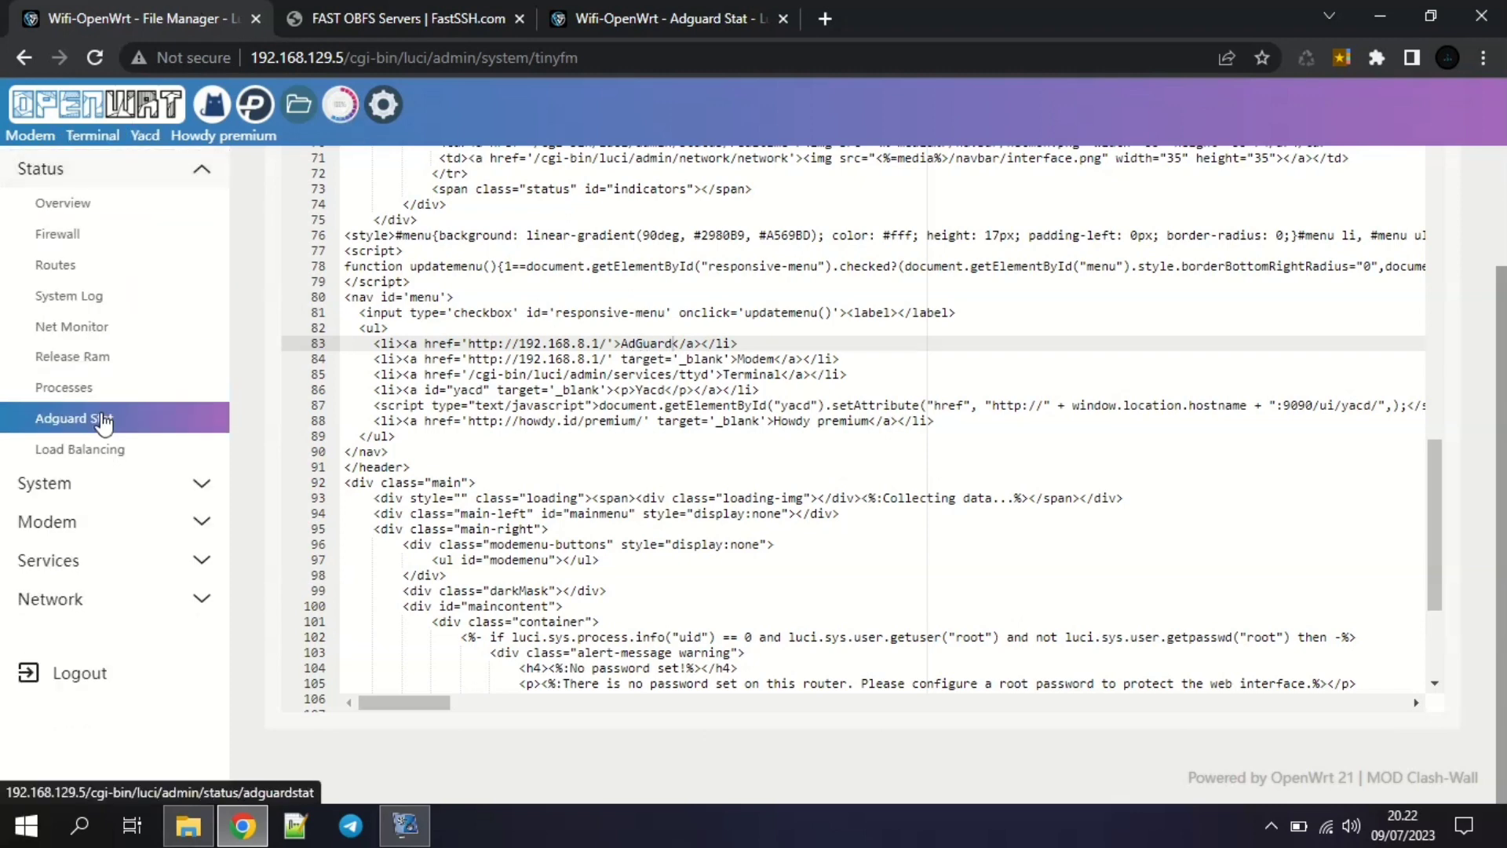
right_click(97, 417)
left_click(200, 427)
left_click(410, 14)
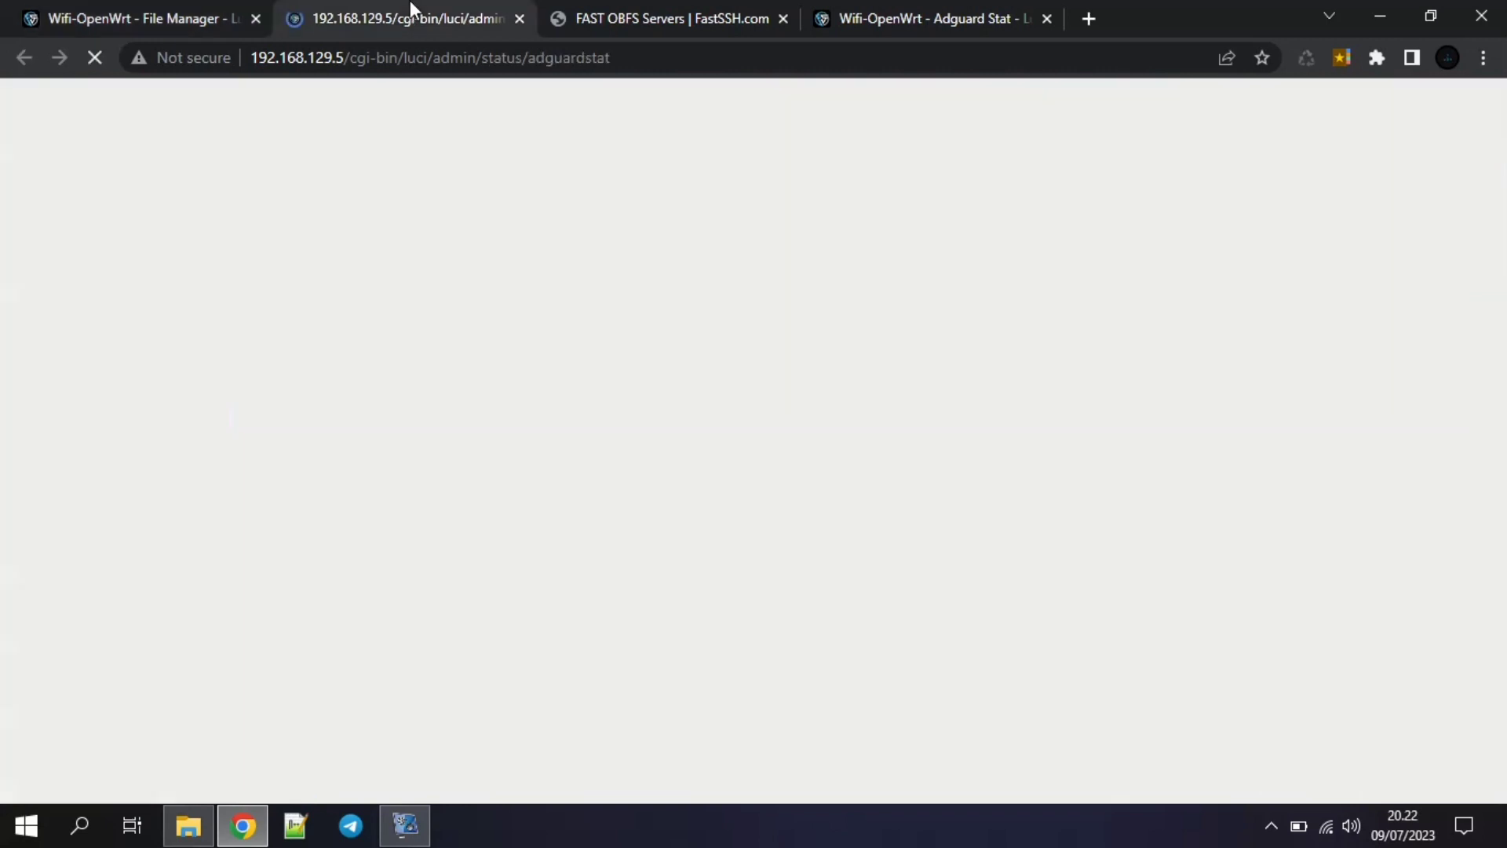
left_click(347, 57)
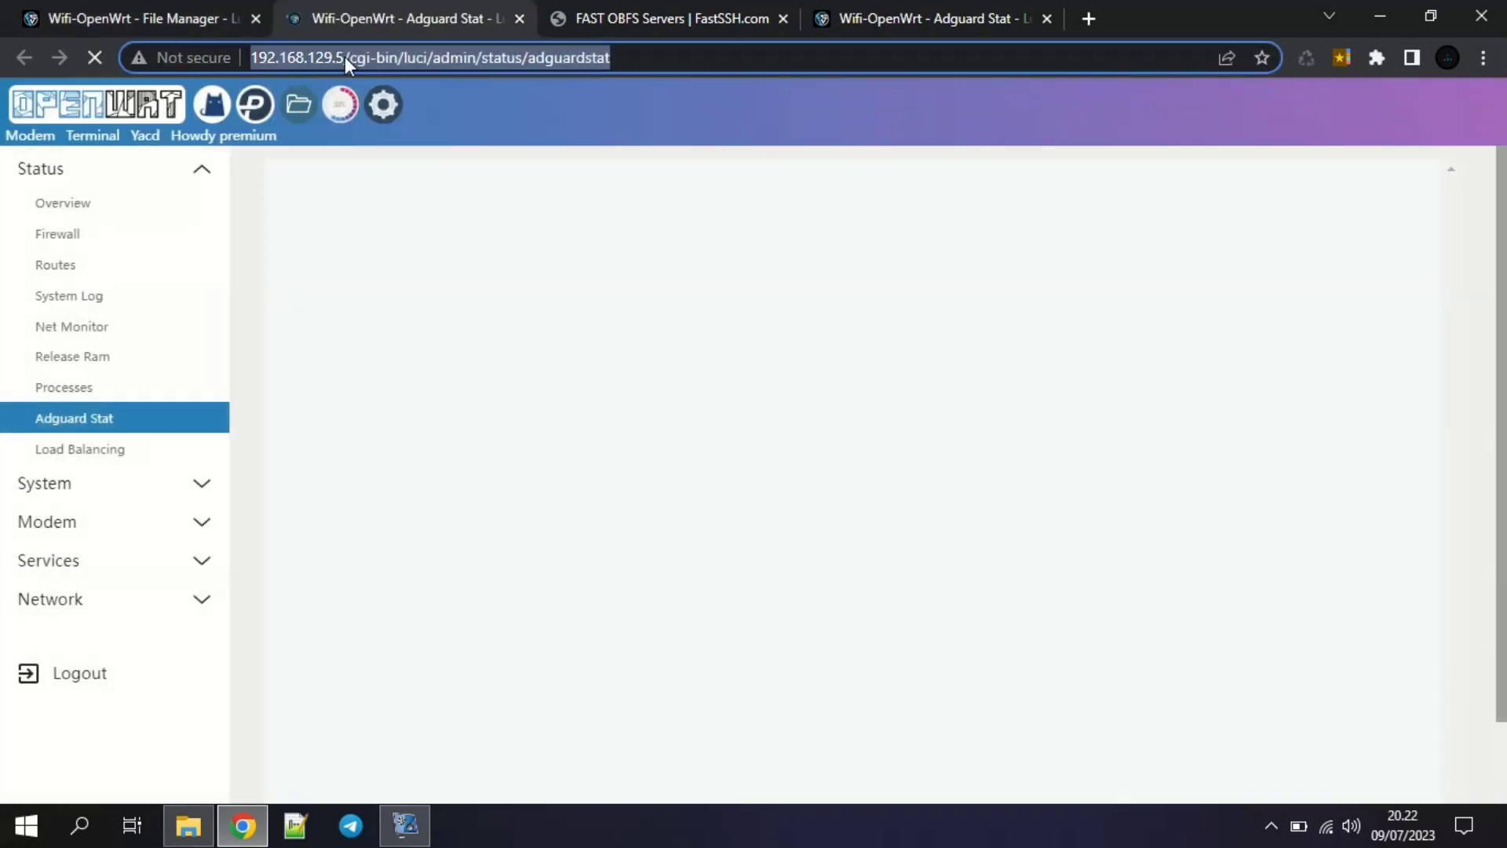
left_click(347, 59)
left_click_drag(347, 60, 636, 59)
key("ctrl+c")
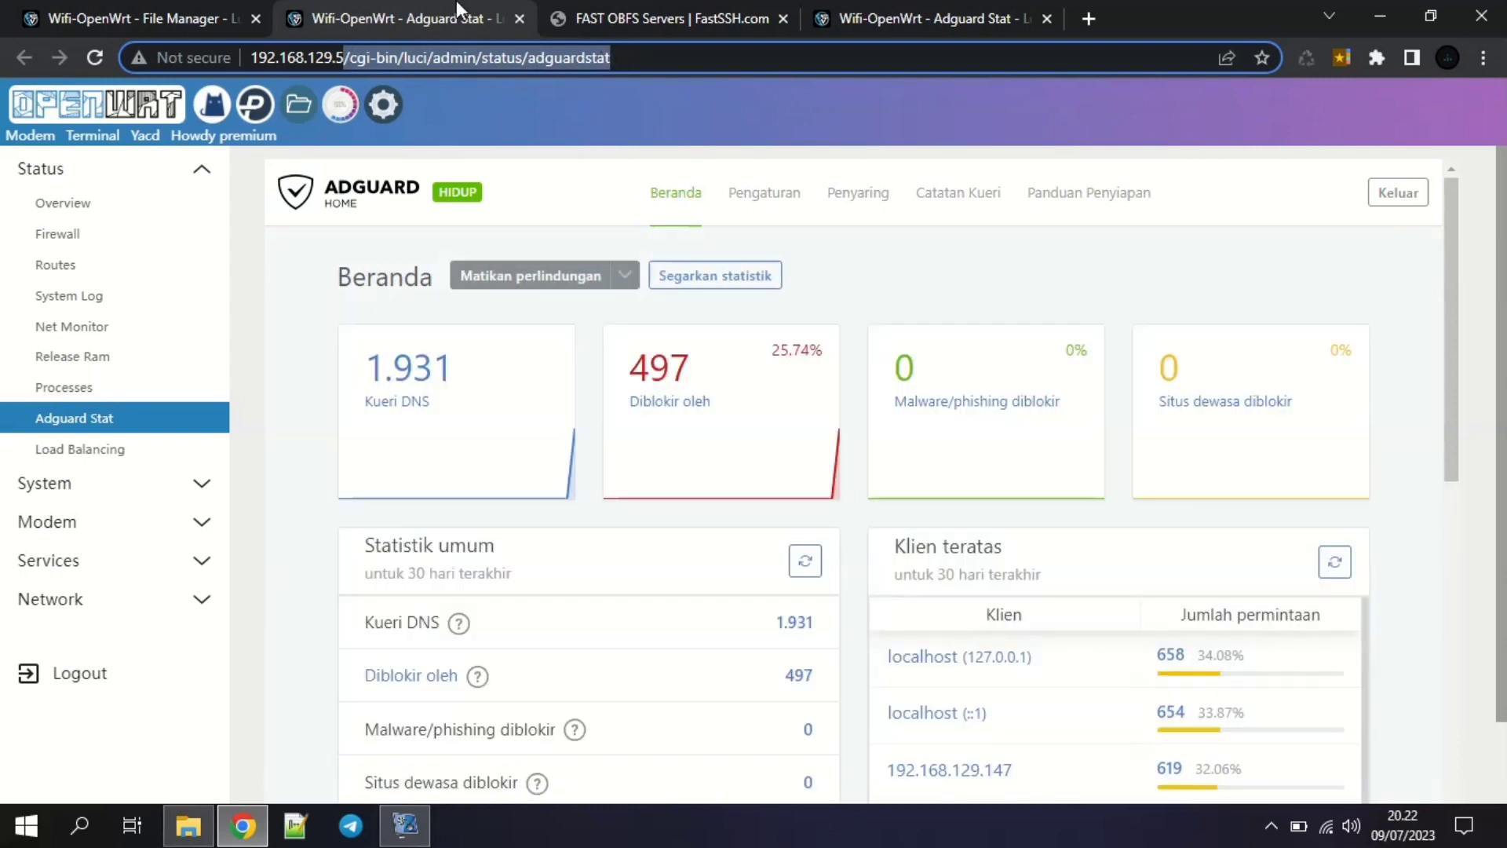
left_click(133, 11)
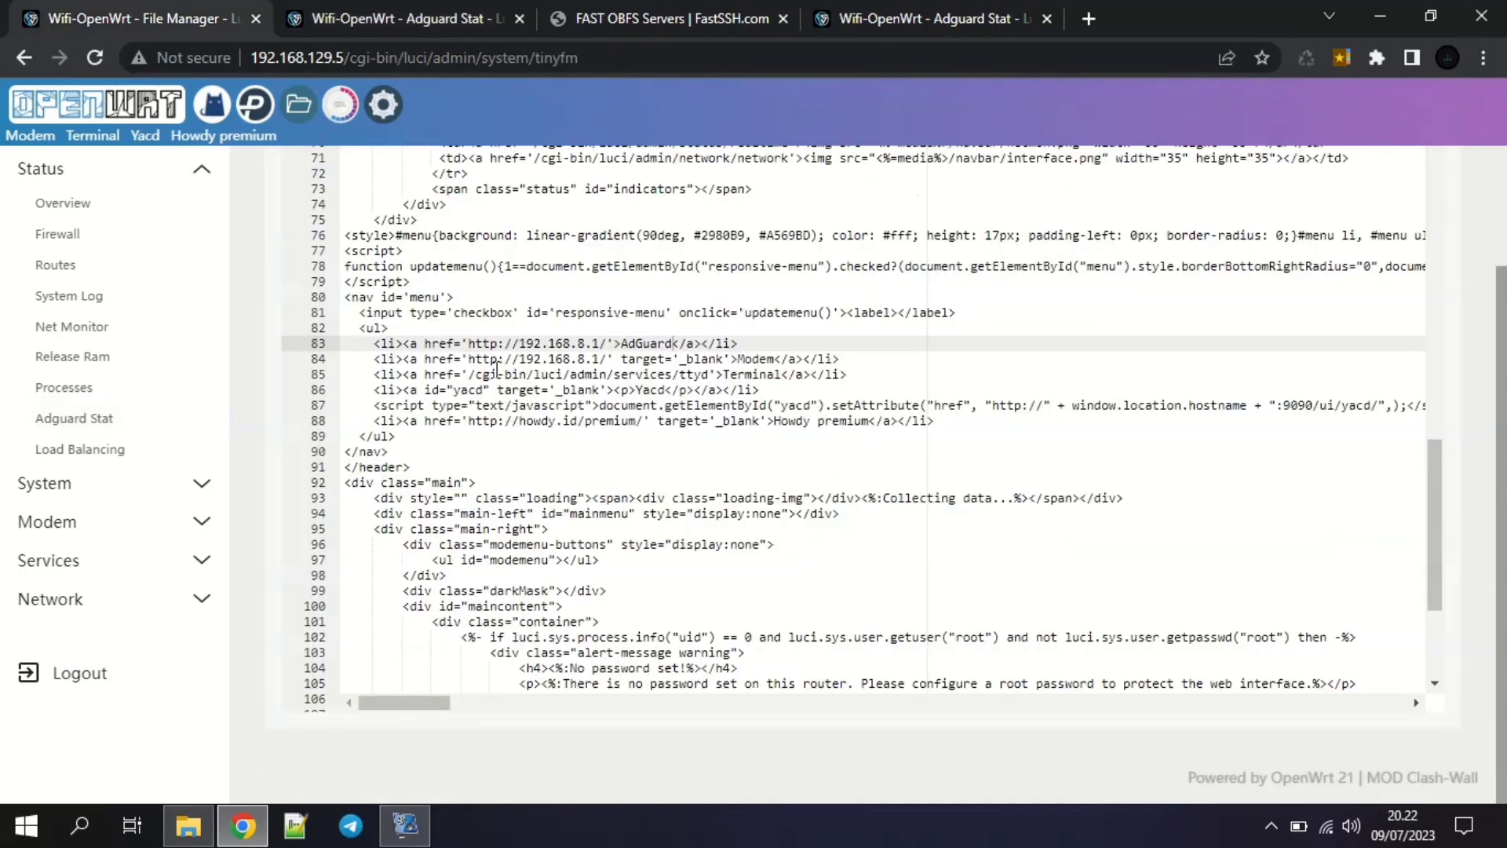
left_click_drag(469, 343, 602, 343)
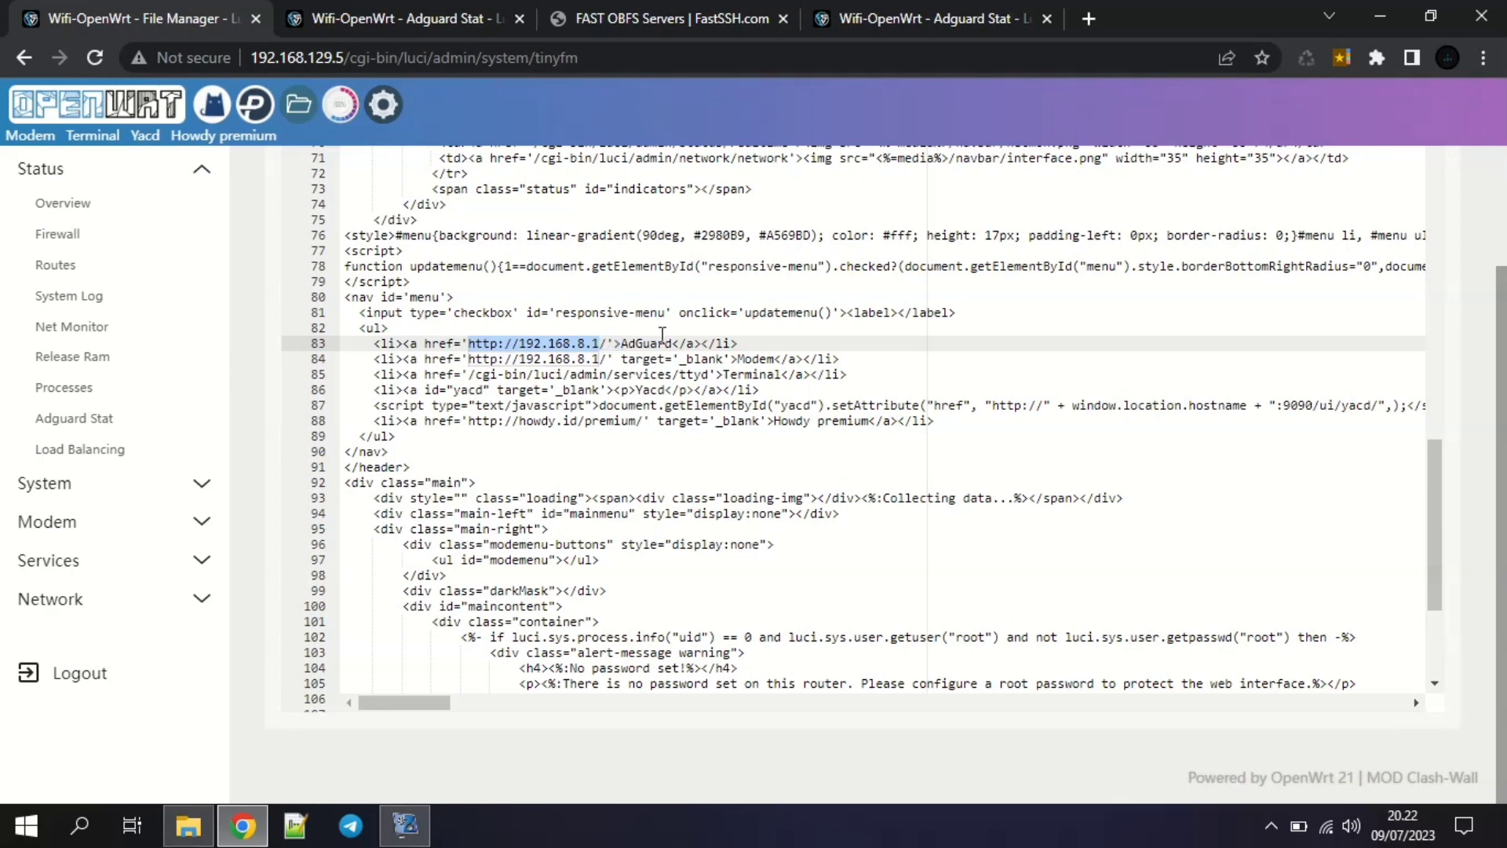
key("BackSpace")
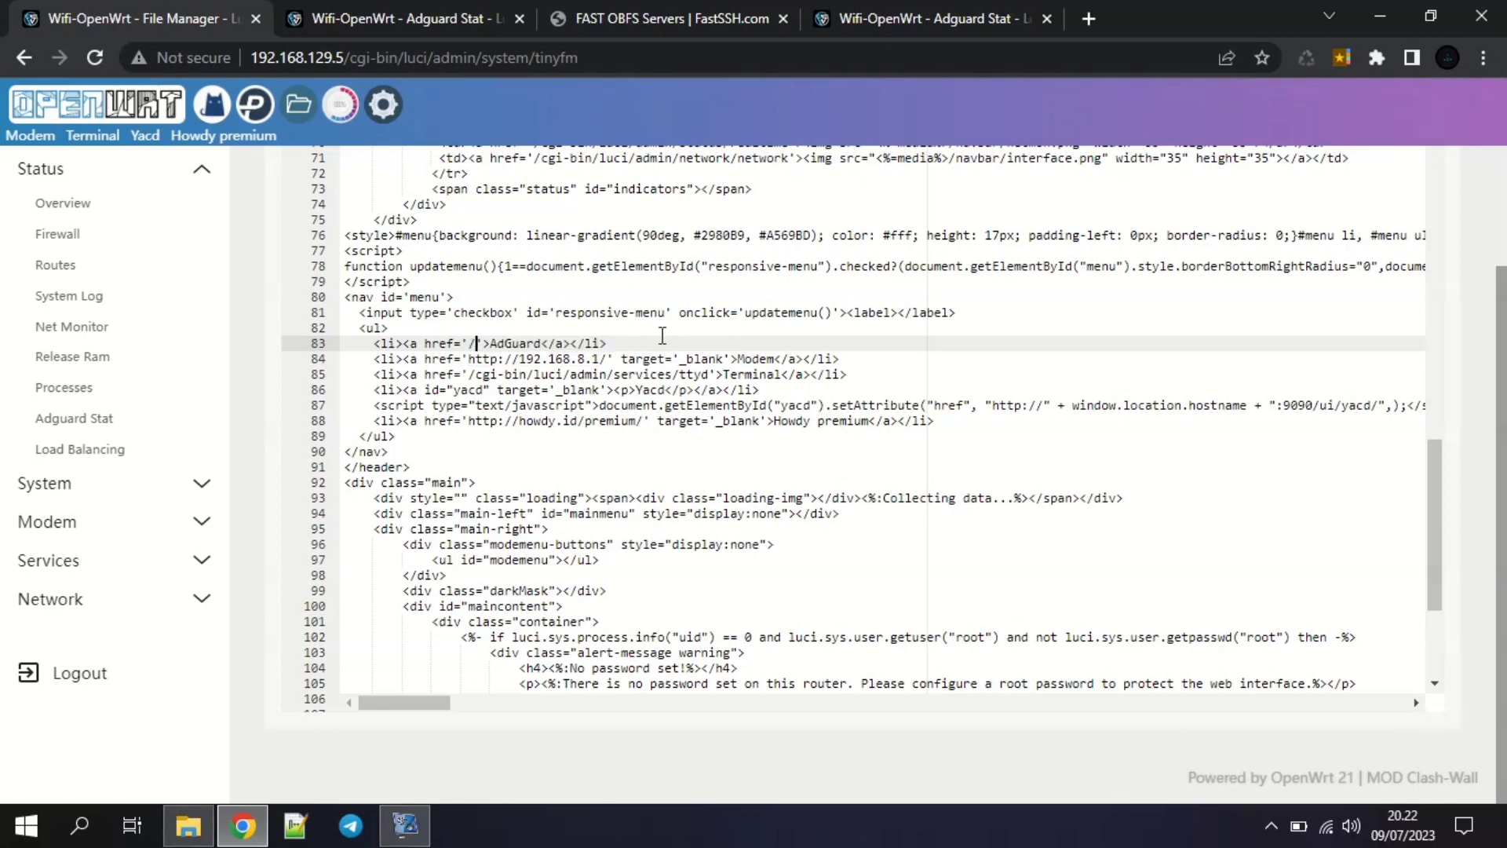
key("ctrl+v")
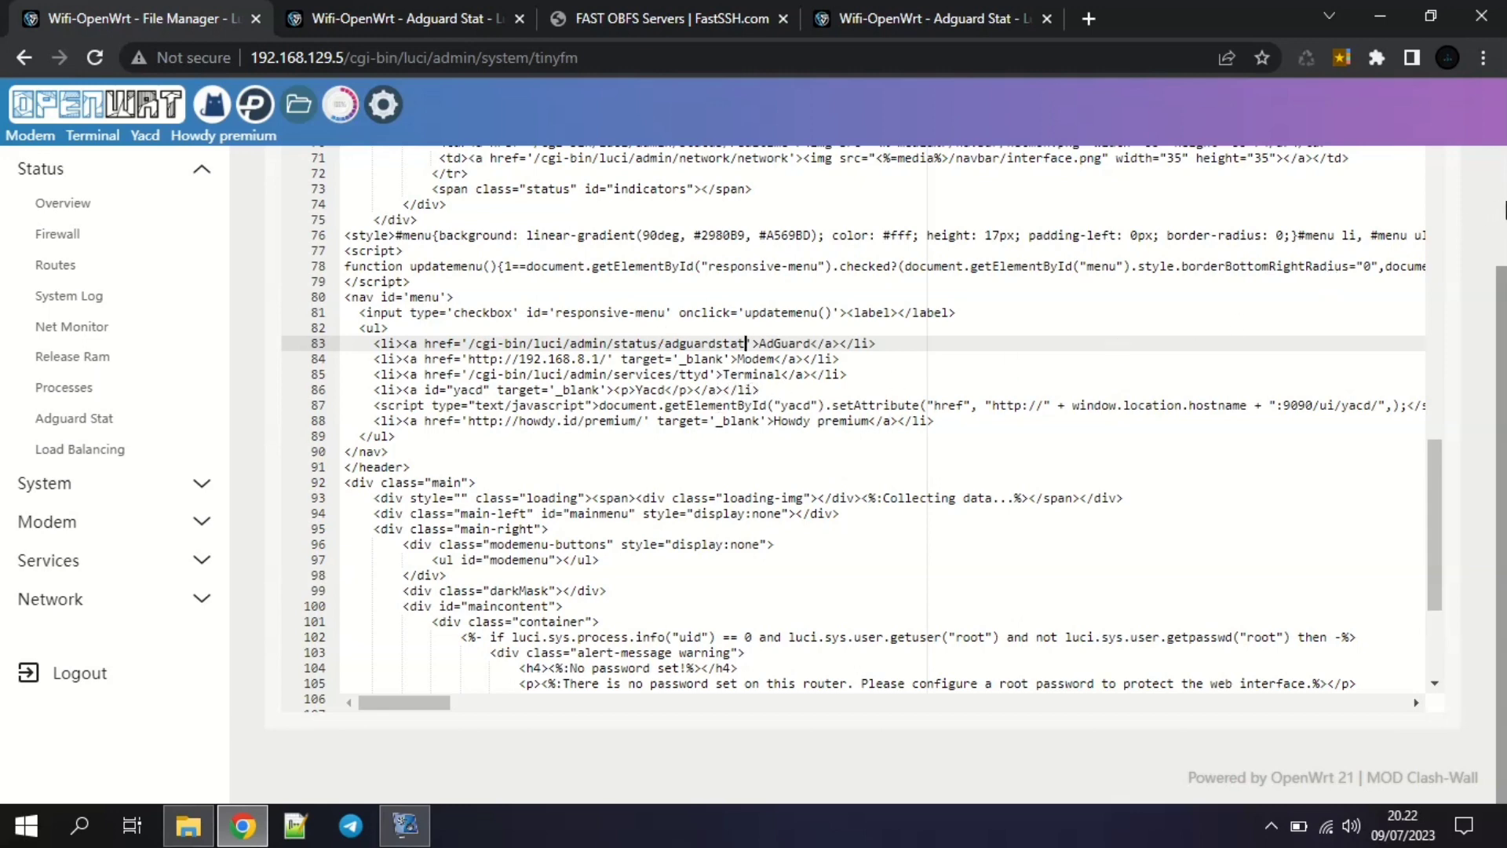
scroll(1505, 210, "up", 2)
left_click(1421, 242)
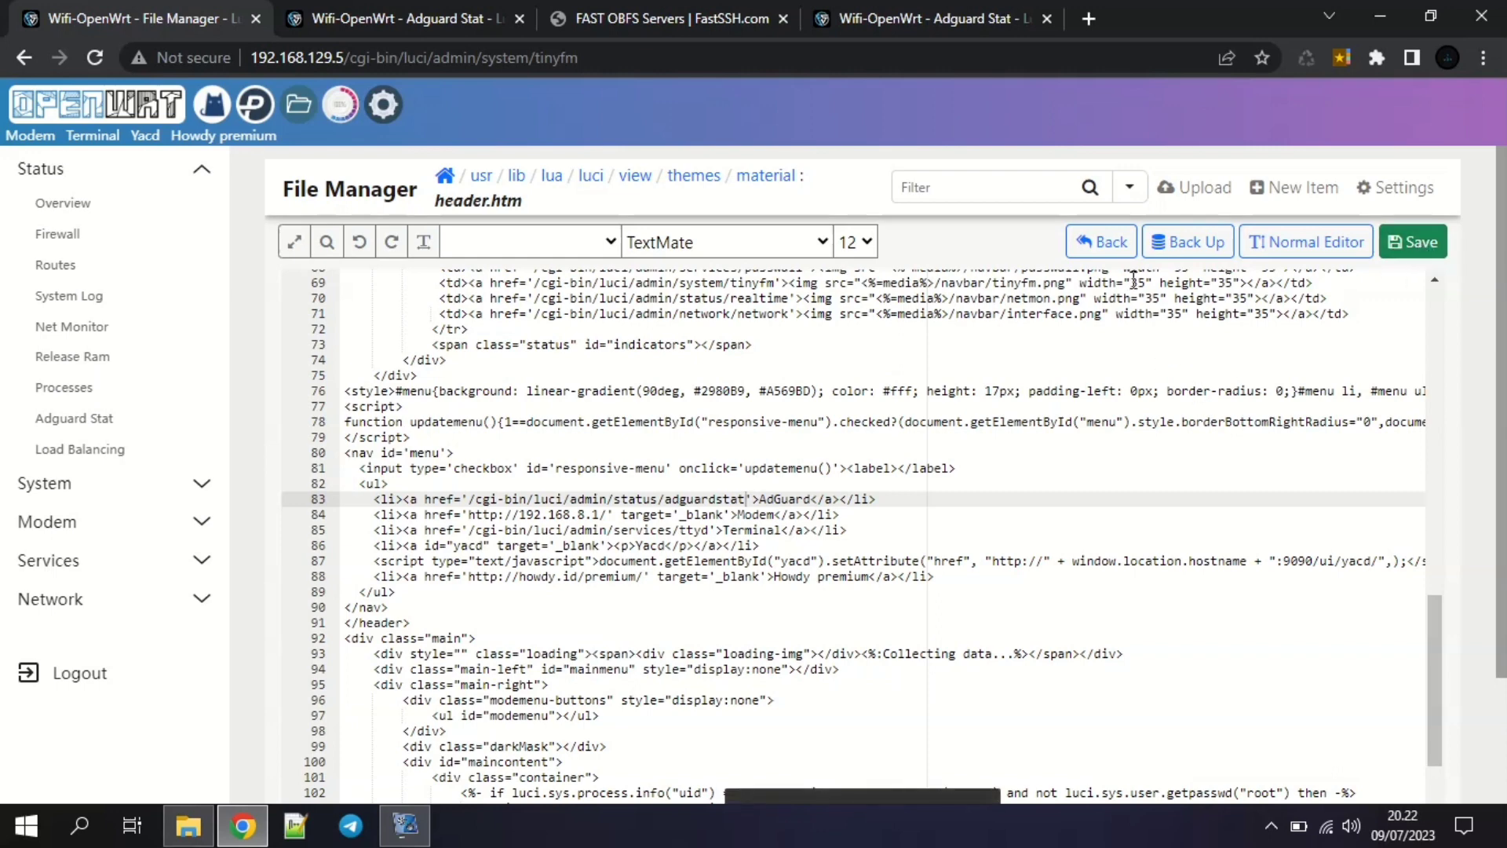
Leave the file editor, load the router's Overview page and test the AdGuard link in the header.
left_click(1104, 245)
left_click(95, 98)
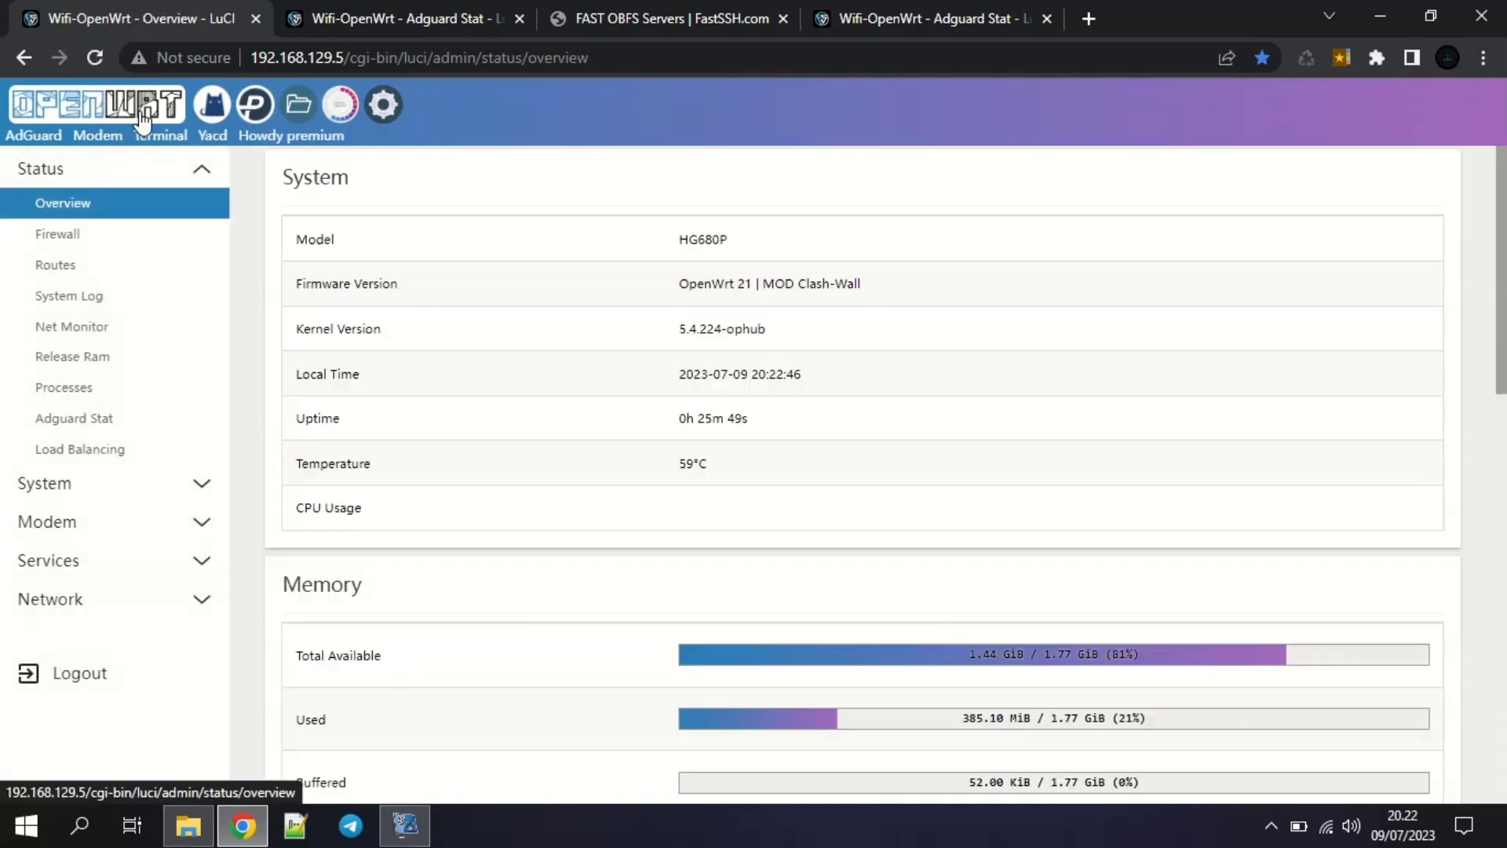
left_click(29, 140)
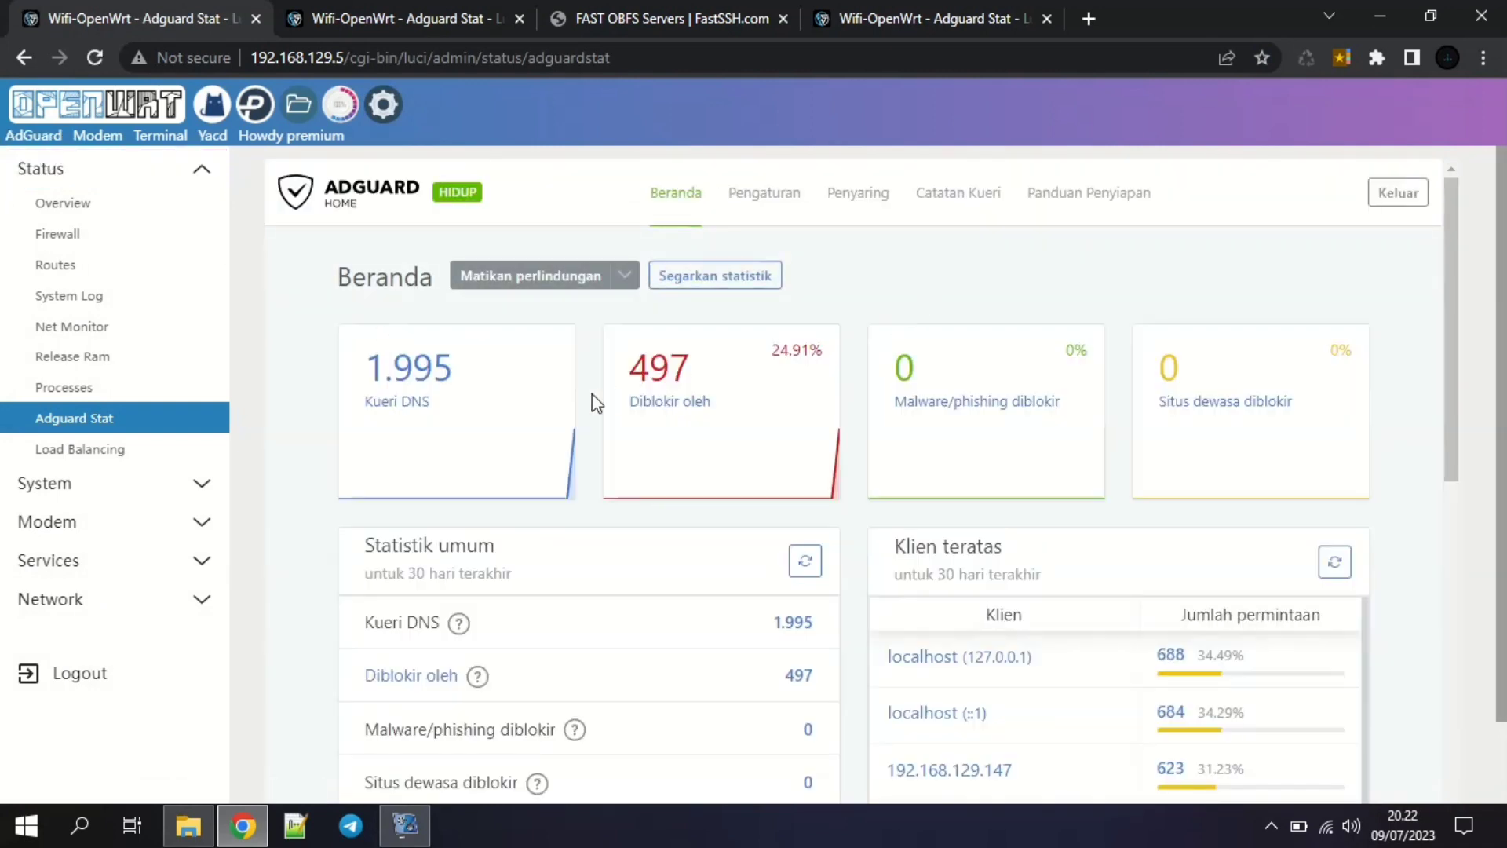
Close the FastSSH tab and the two extra Adguard Stat tabs.
left_click(730, 11)
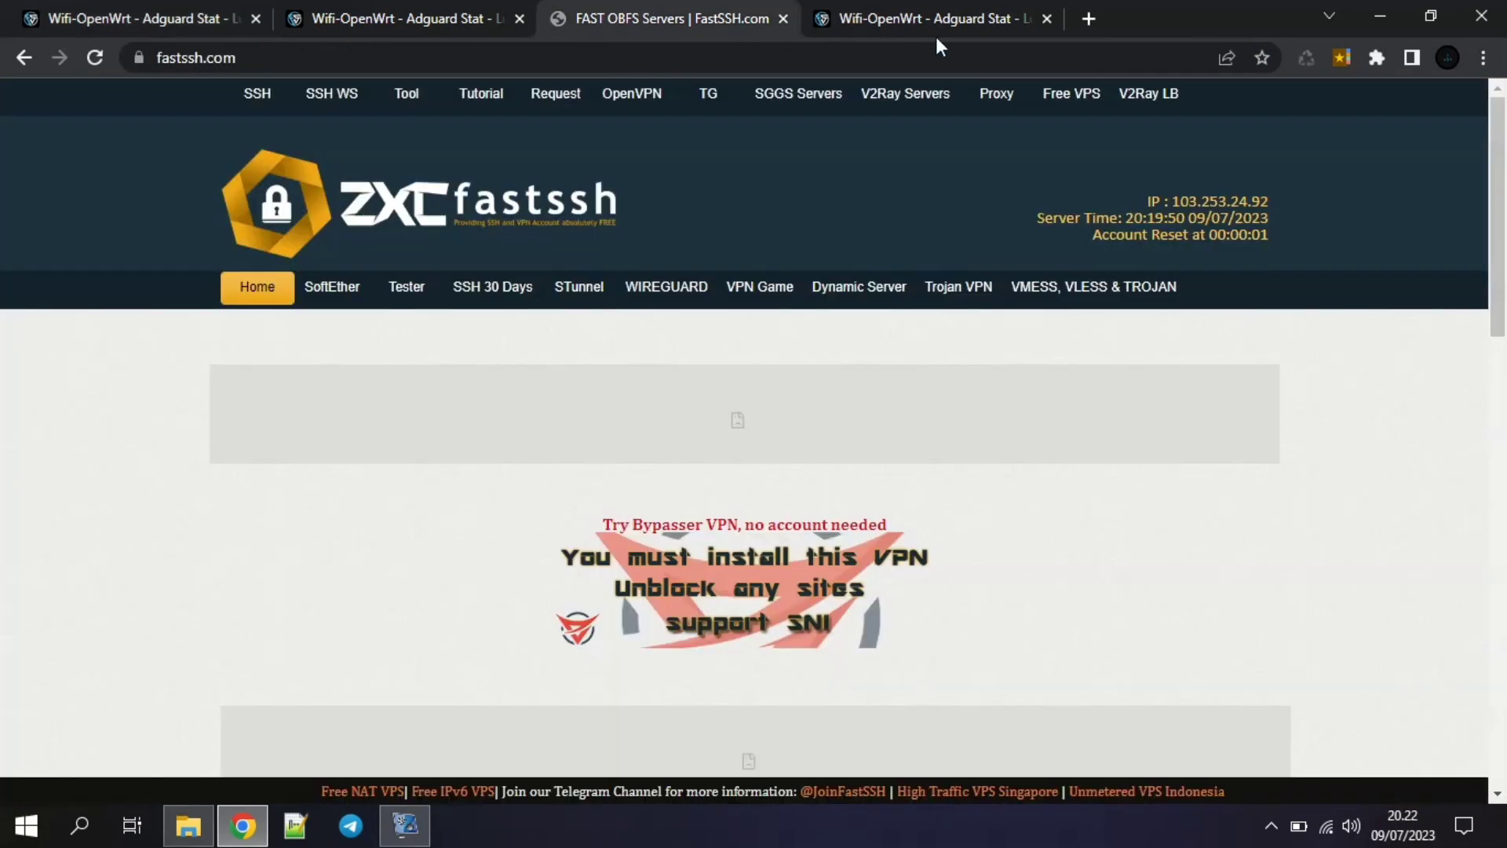
left_click(782, 19)
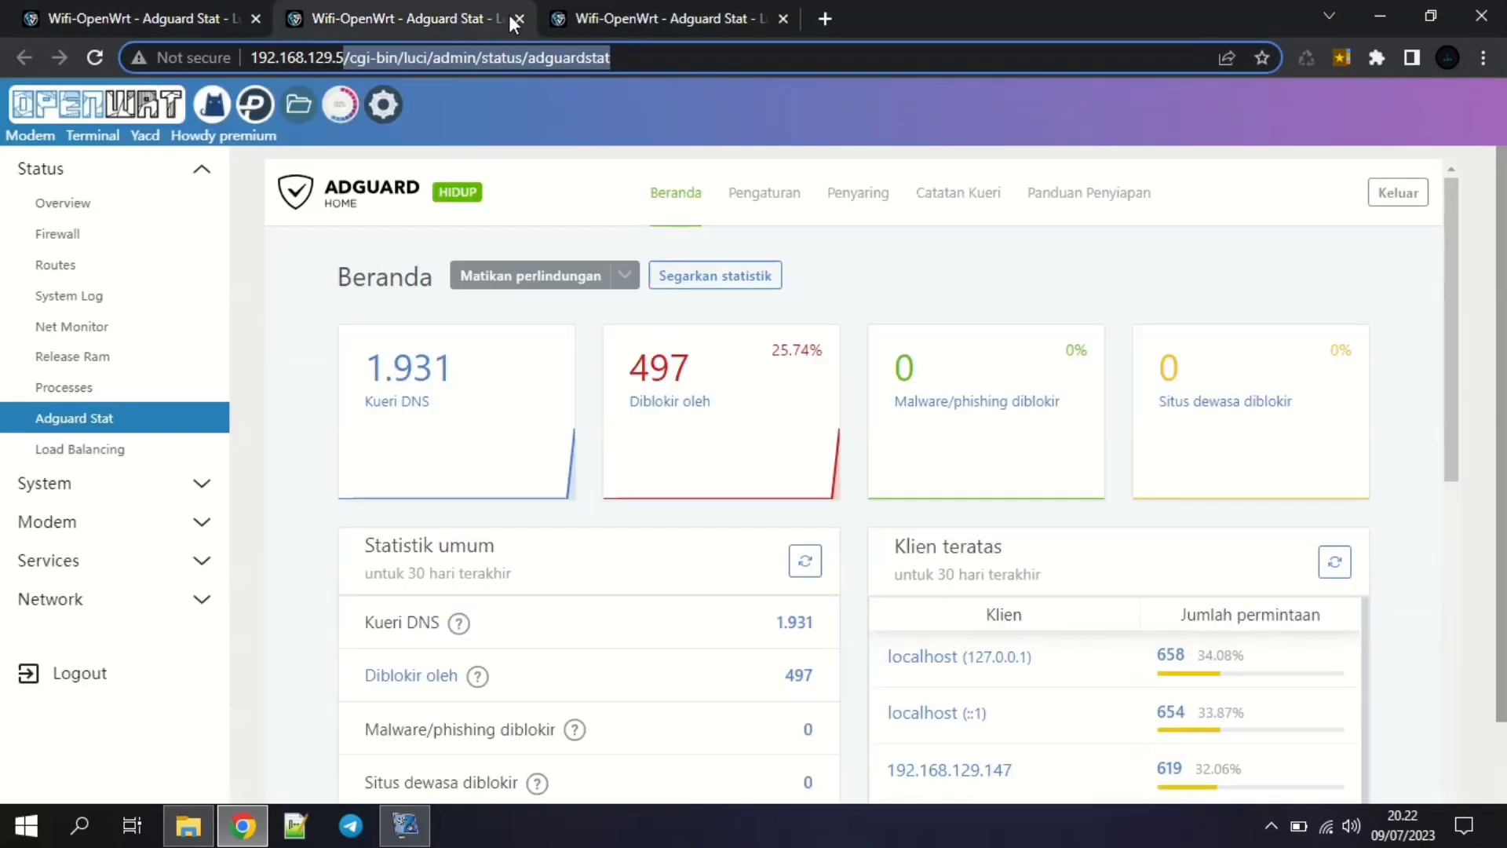
left_click(513, 20)
left_click(519, 19)
Run the bookmarked Ad Blocker Test in a new tab, review its results by category, and close the test.
left_click(305, 19)
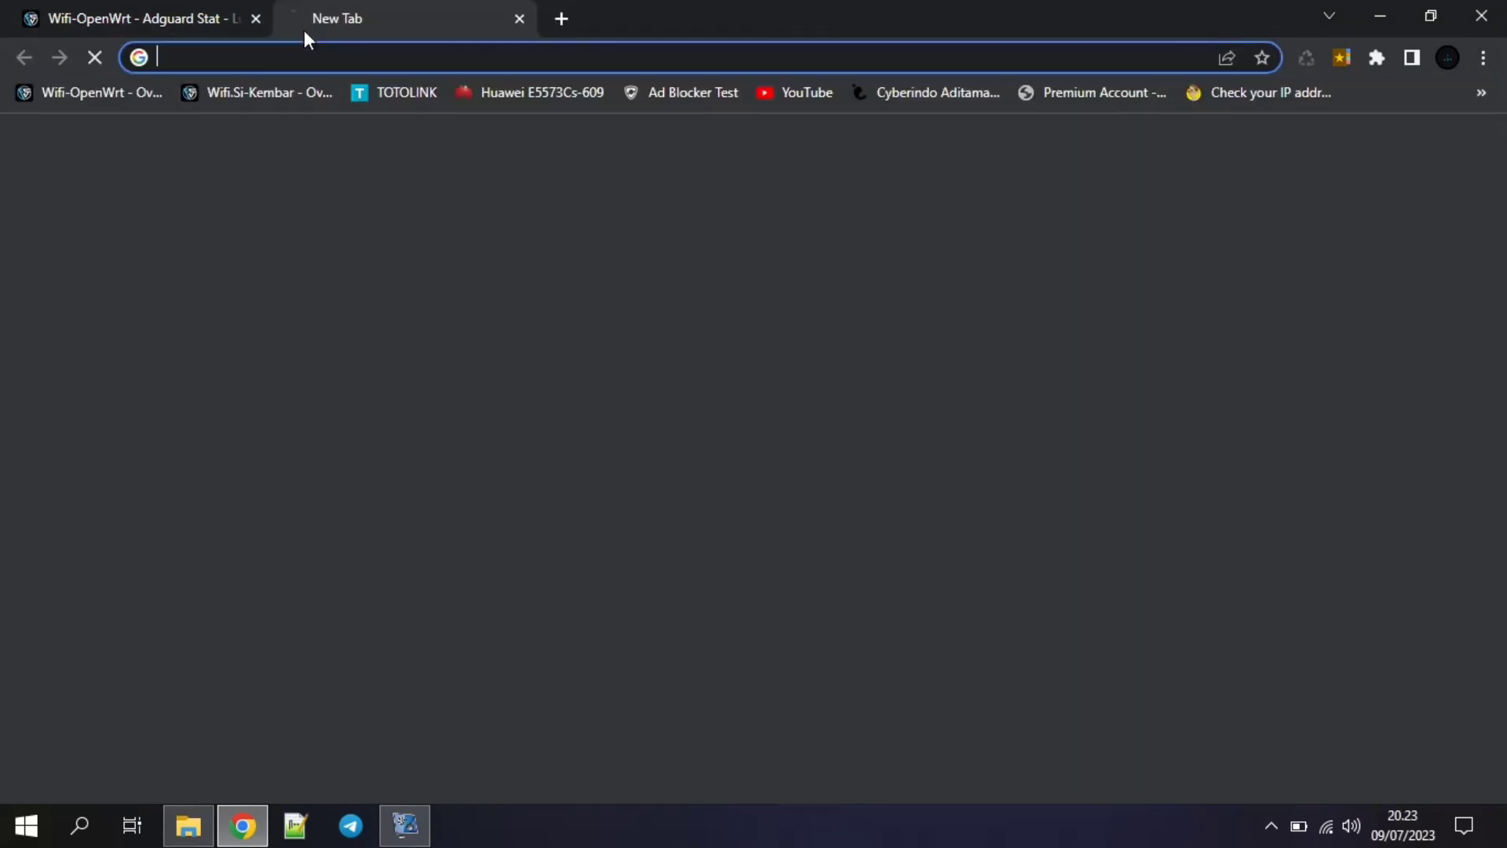
left_click(662, 92)
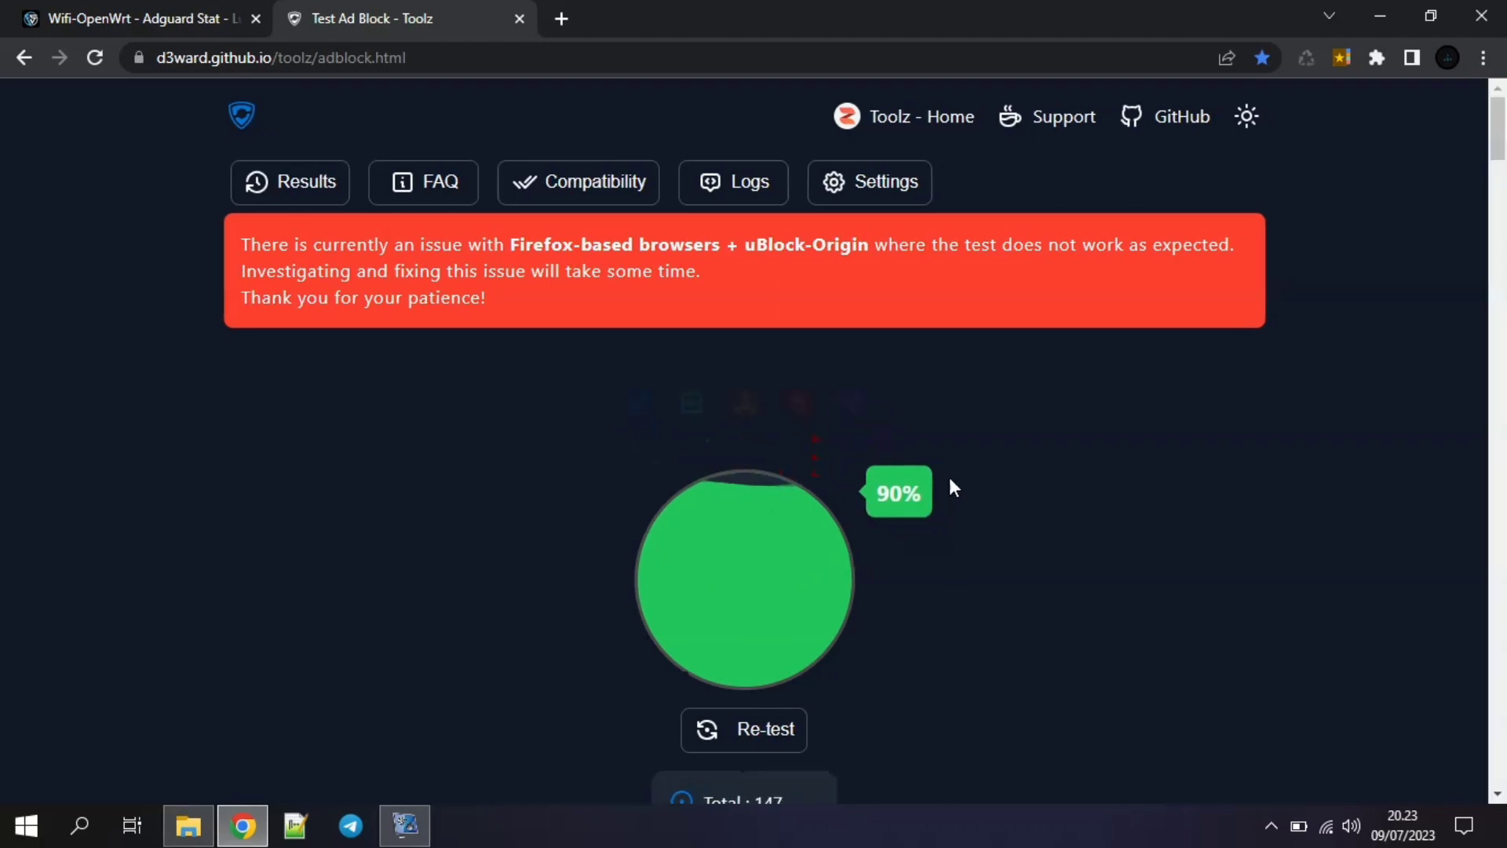
scroll(949, 478, "down", 3)
scroll(770, 322, "down", 10)
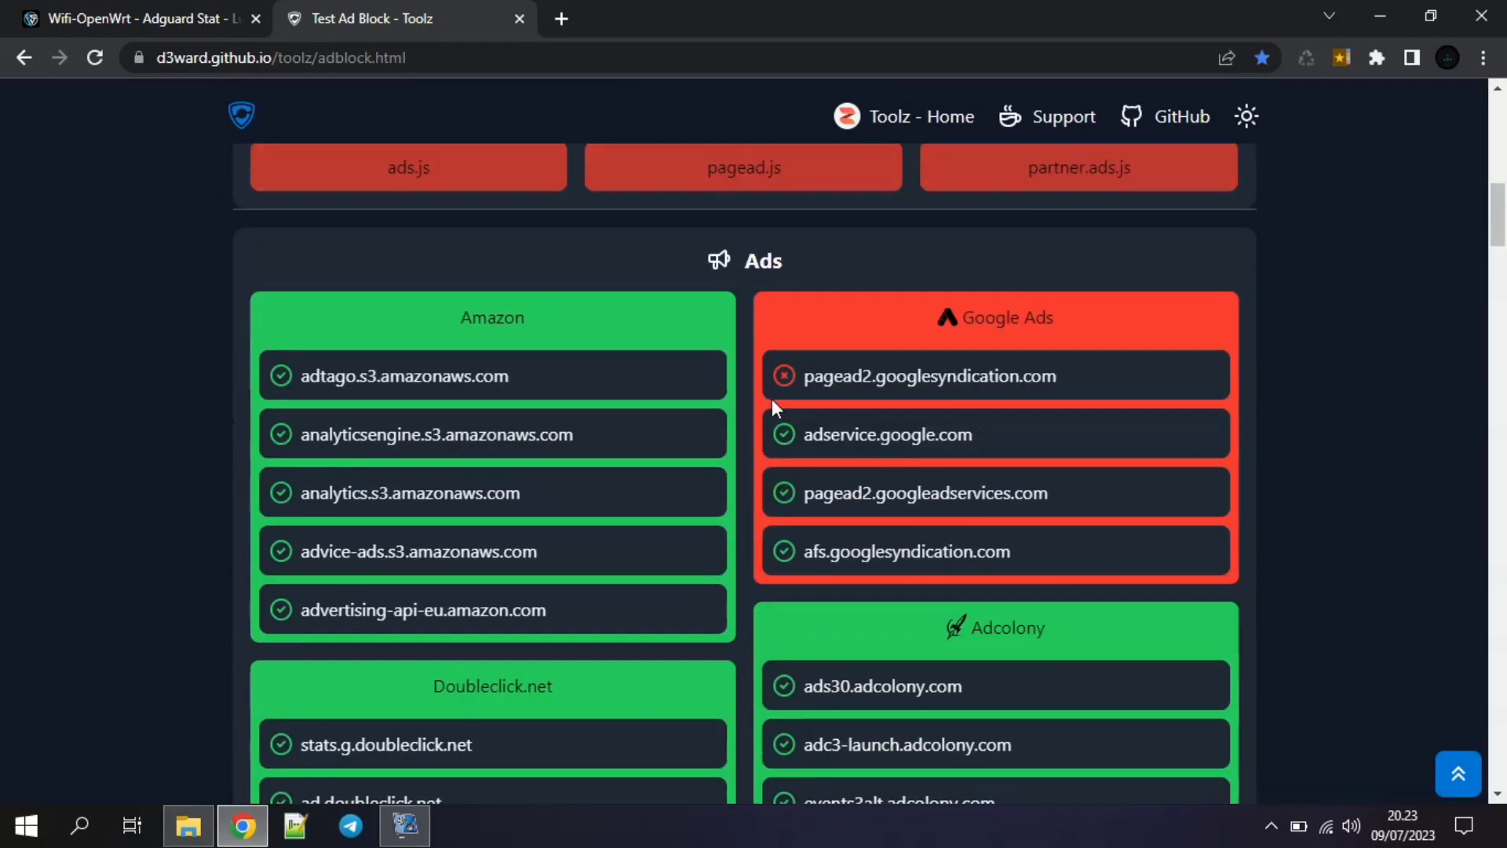
scroll(780, 424, "down", 10)
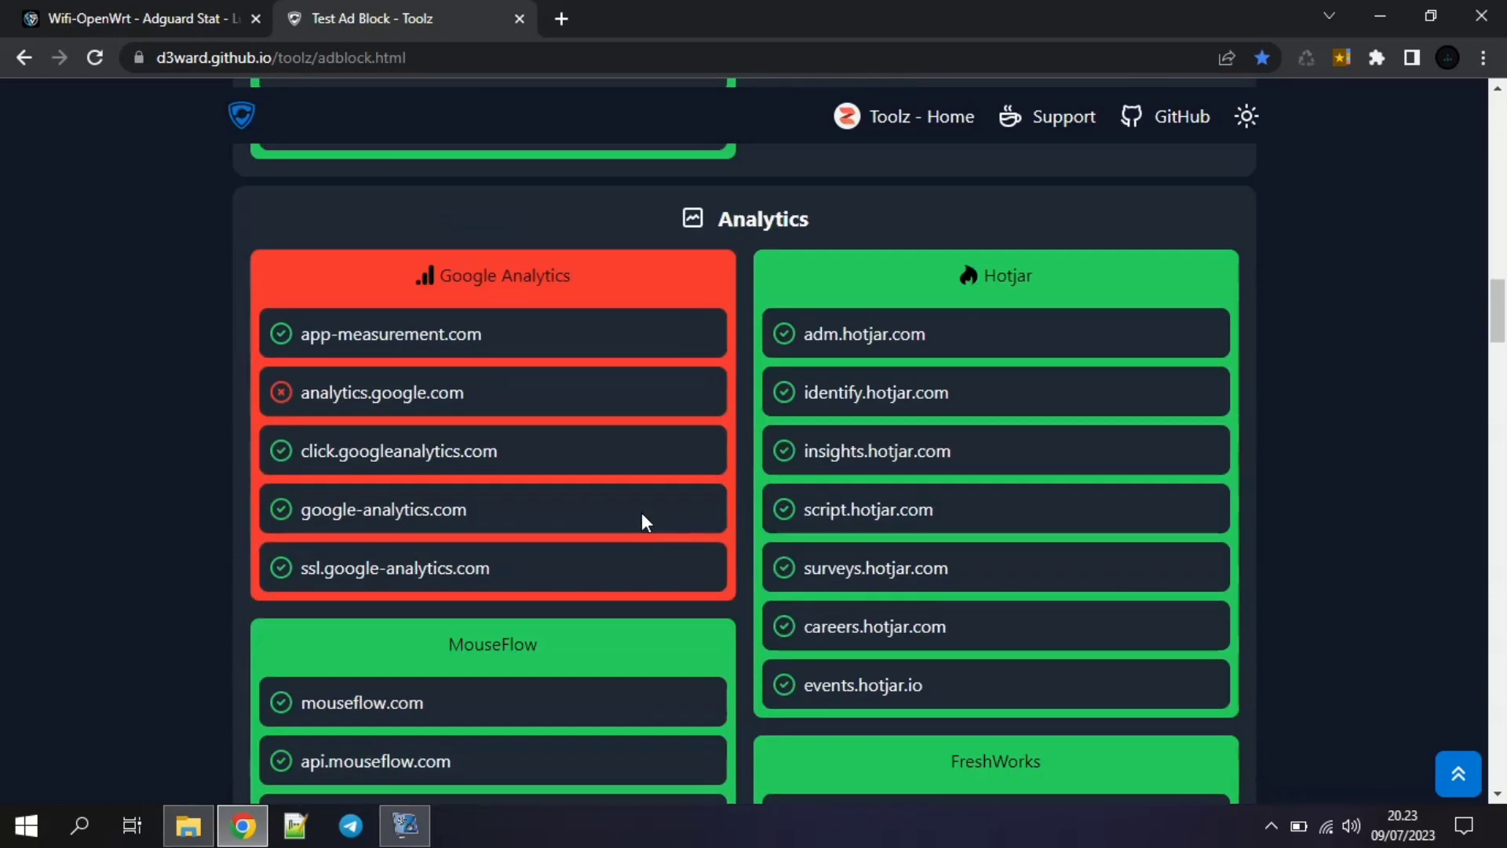
scroll(590, 487, "down", 15)
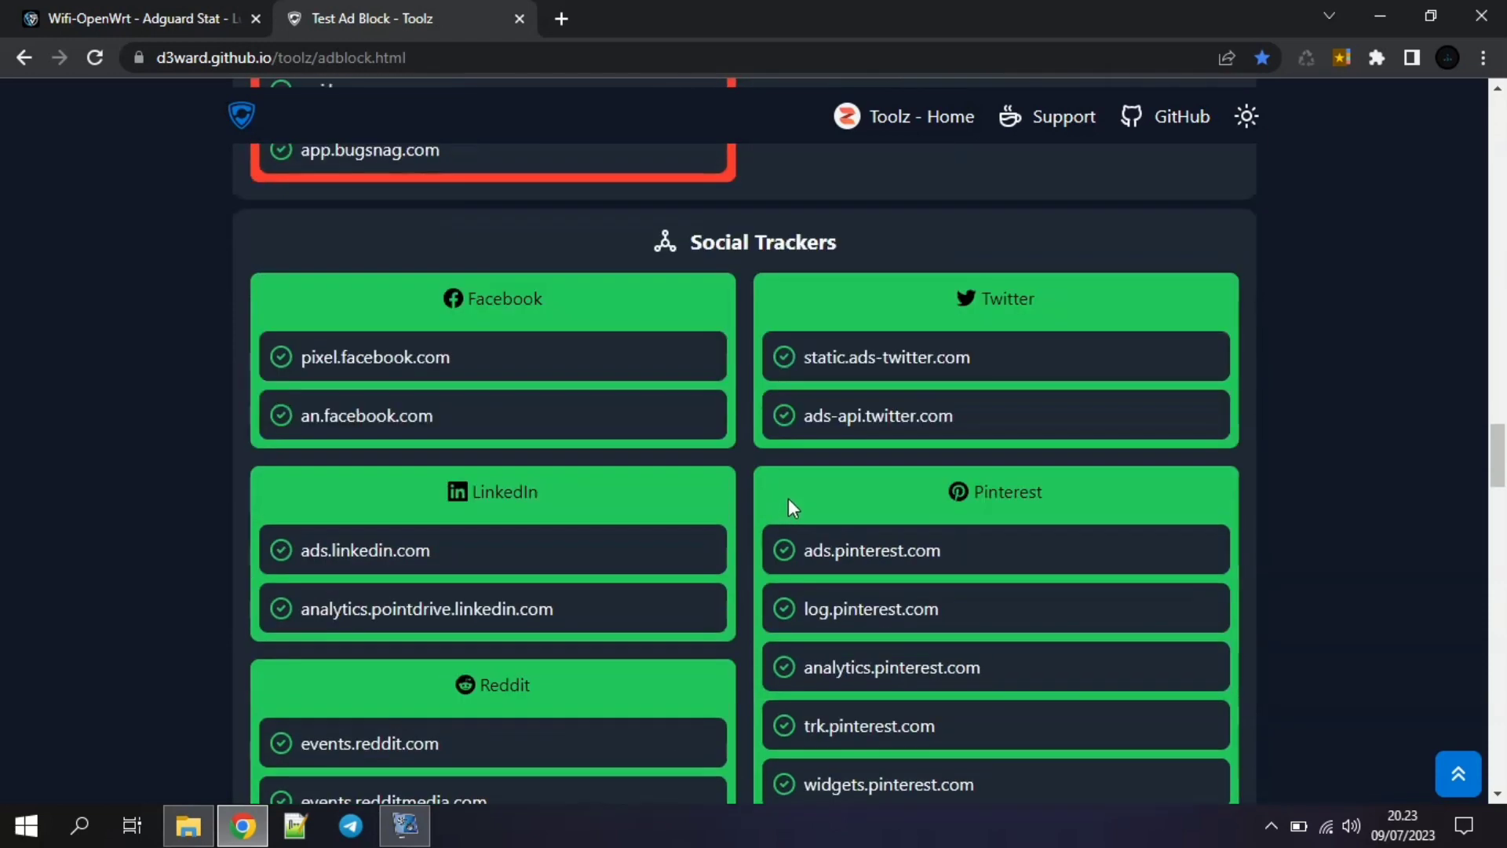
scroll(790, 504, "up", 5)
scroll(895, 437, "down", 15)
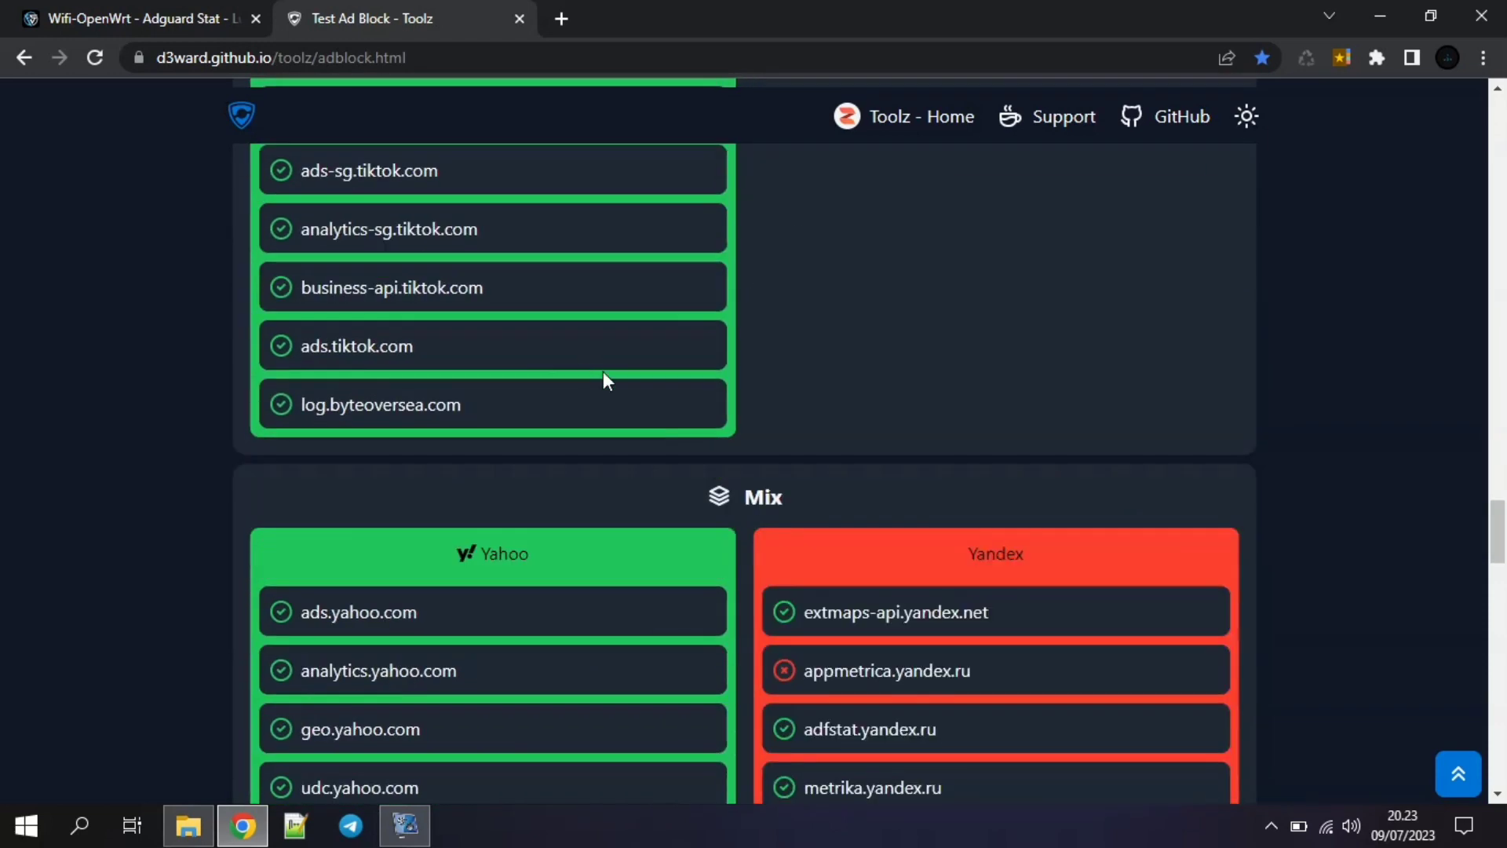
scroll(605, 377, "up", 5)
scroll(521, 418, "up", 15)
middle_click(501, 20)
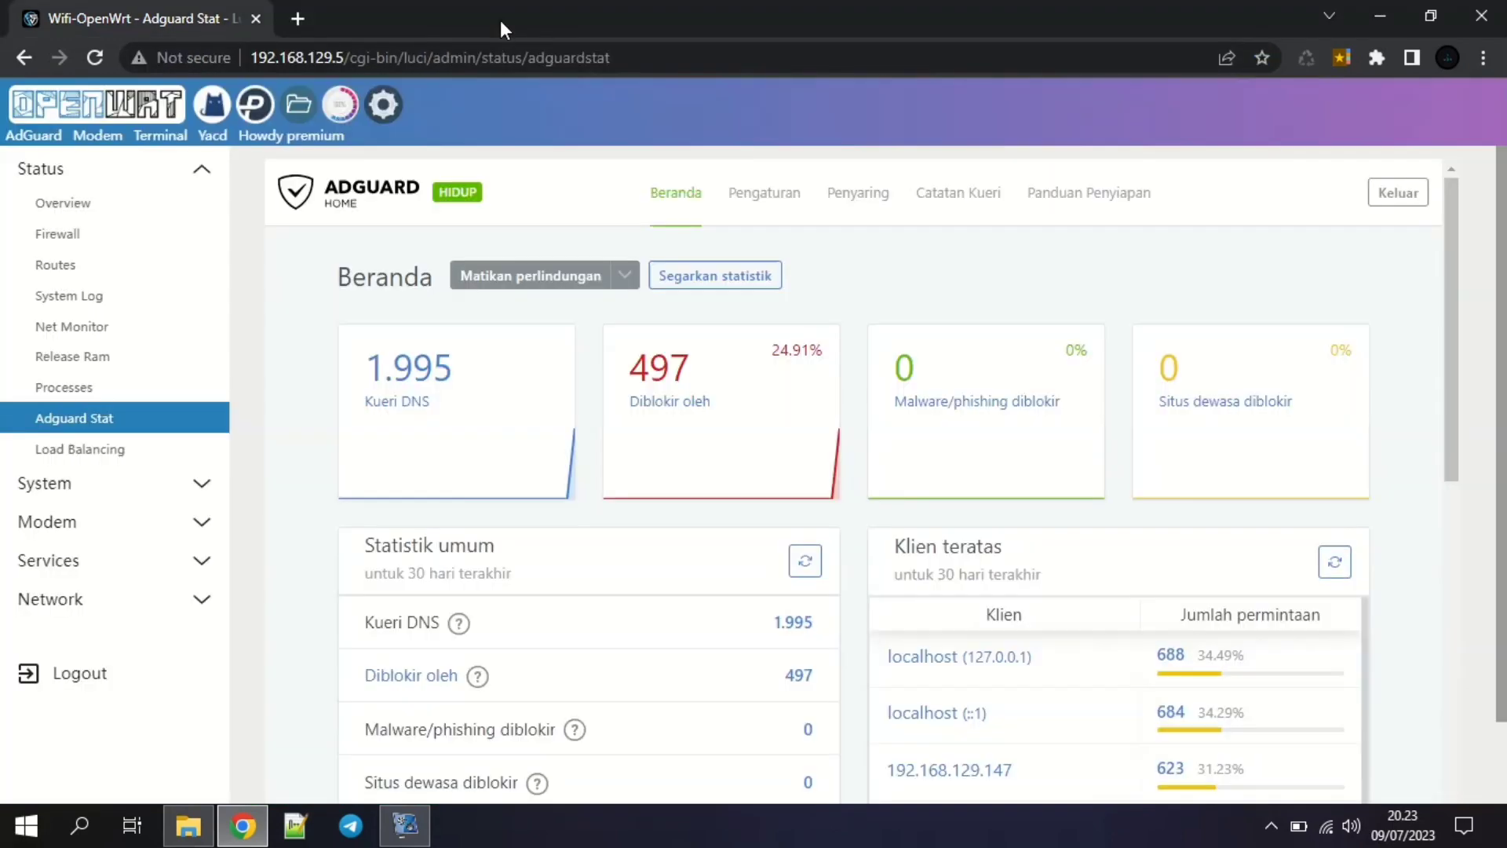
Set Redirect Local DNS Setting to Disable in the DNS settings of OpenClash's Plugin Settings and commit the settings.
left_click(110, 202)
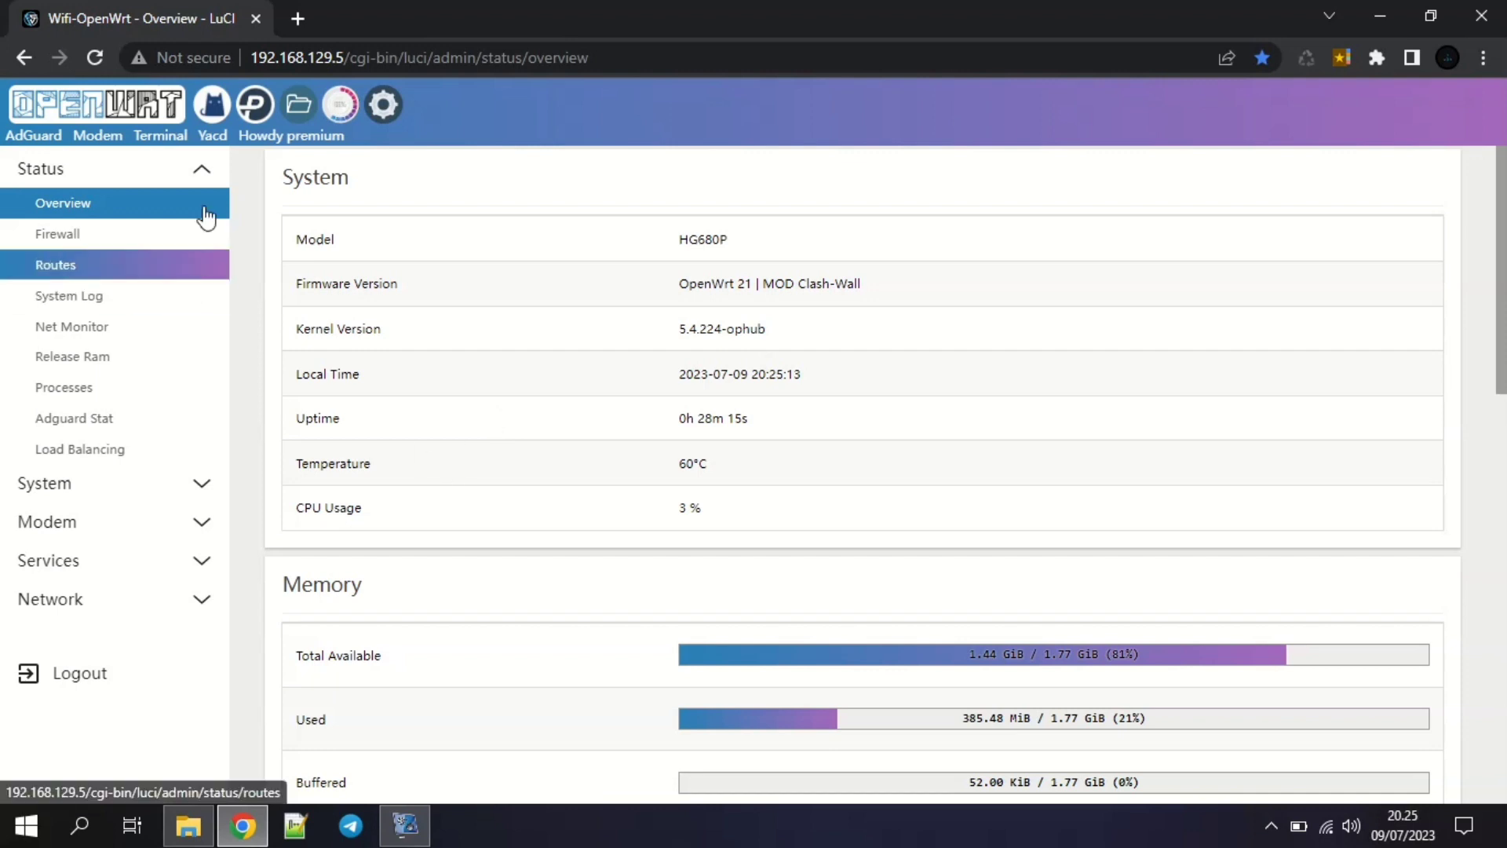
left_click(210, 103)
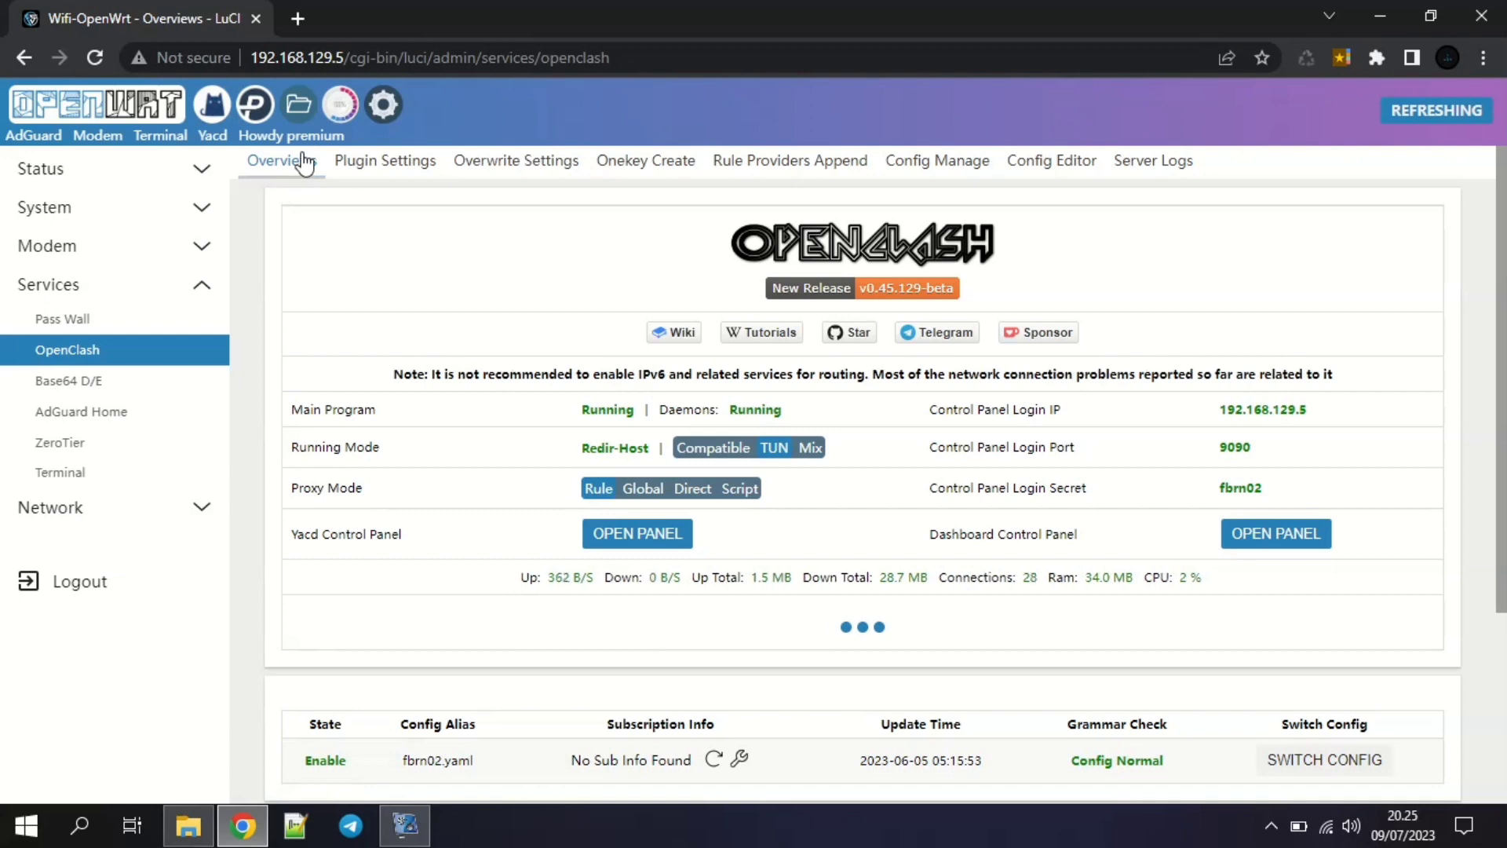
left_click(399, 168)
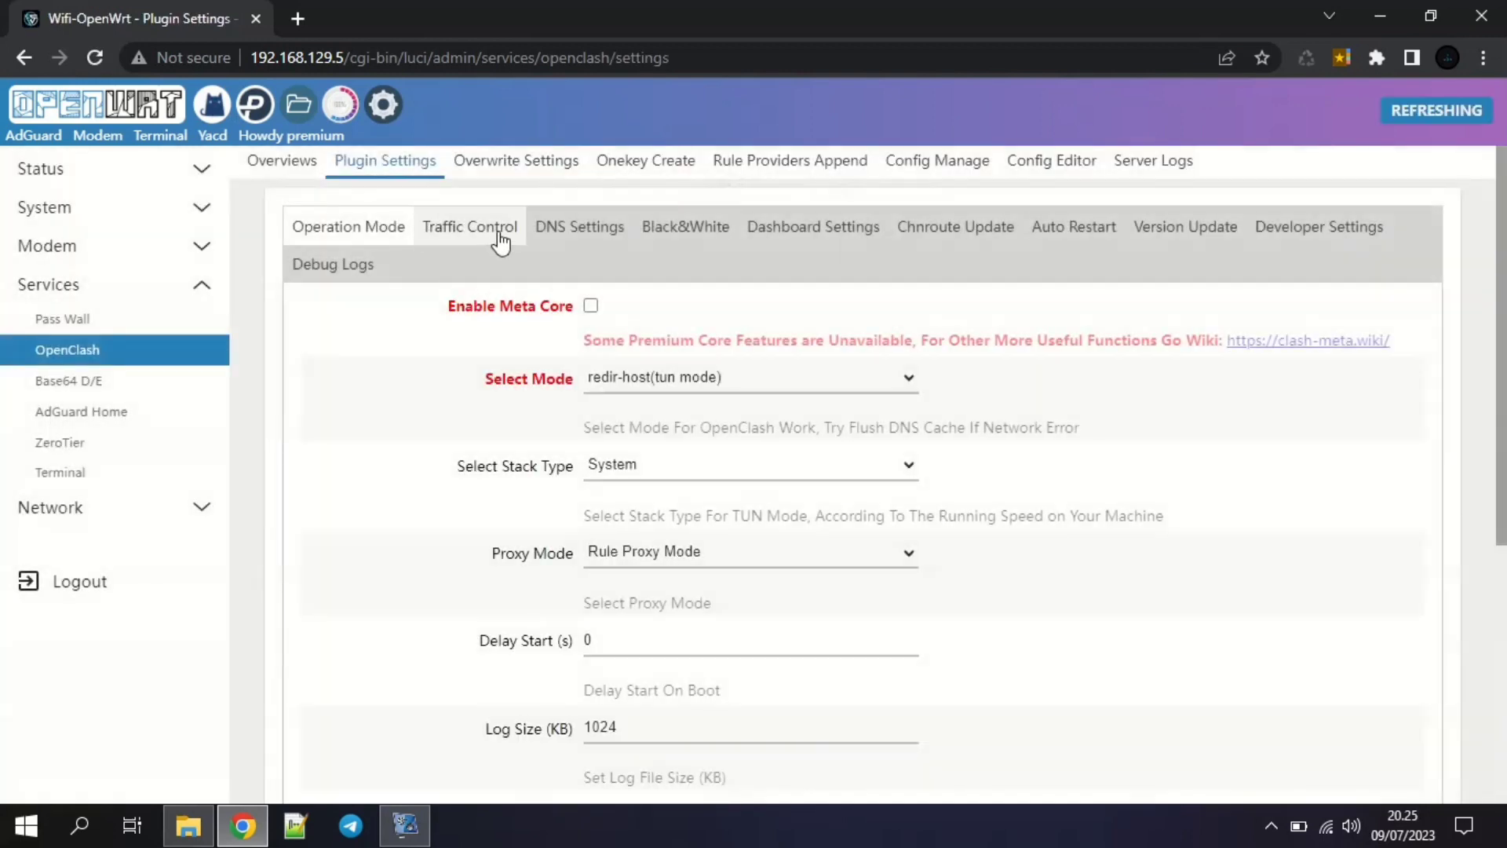
left_click(559, 240)
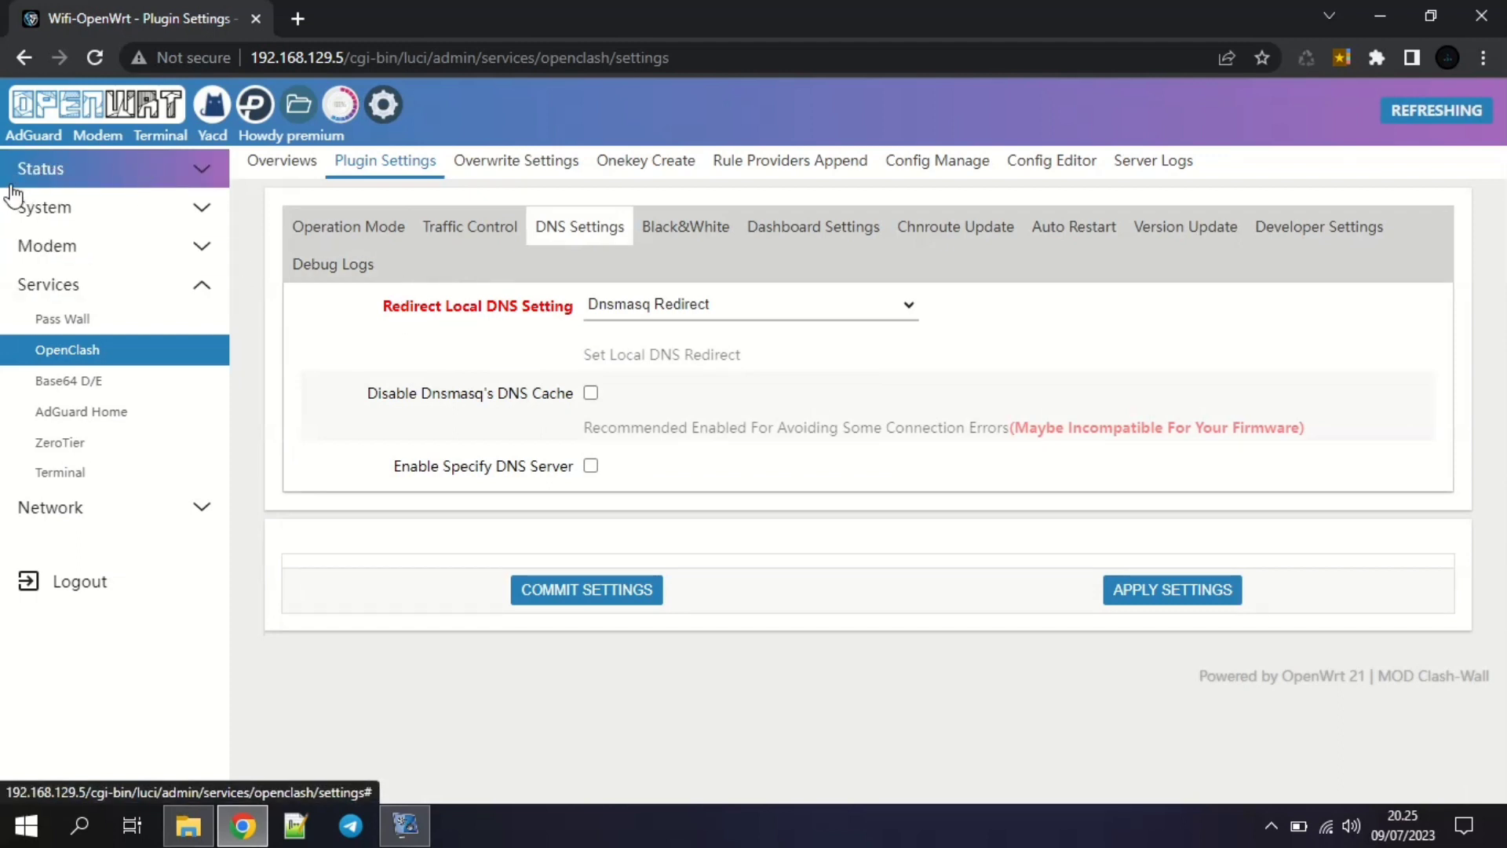
left_click(655, 316)
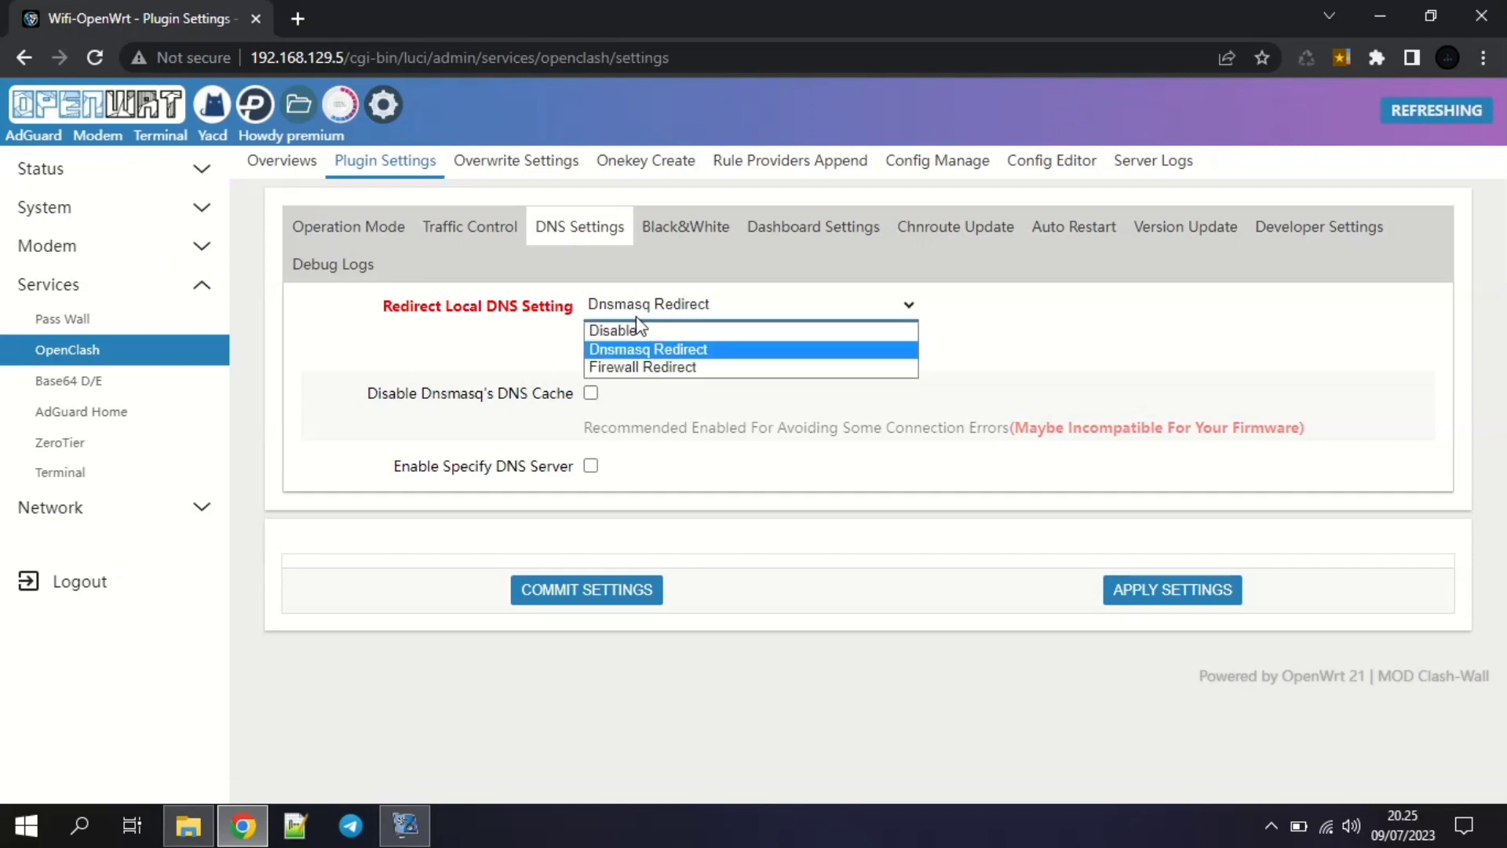
left_click(636, 331)
left_click(637, 593)
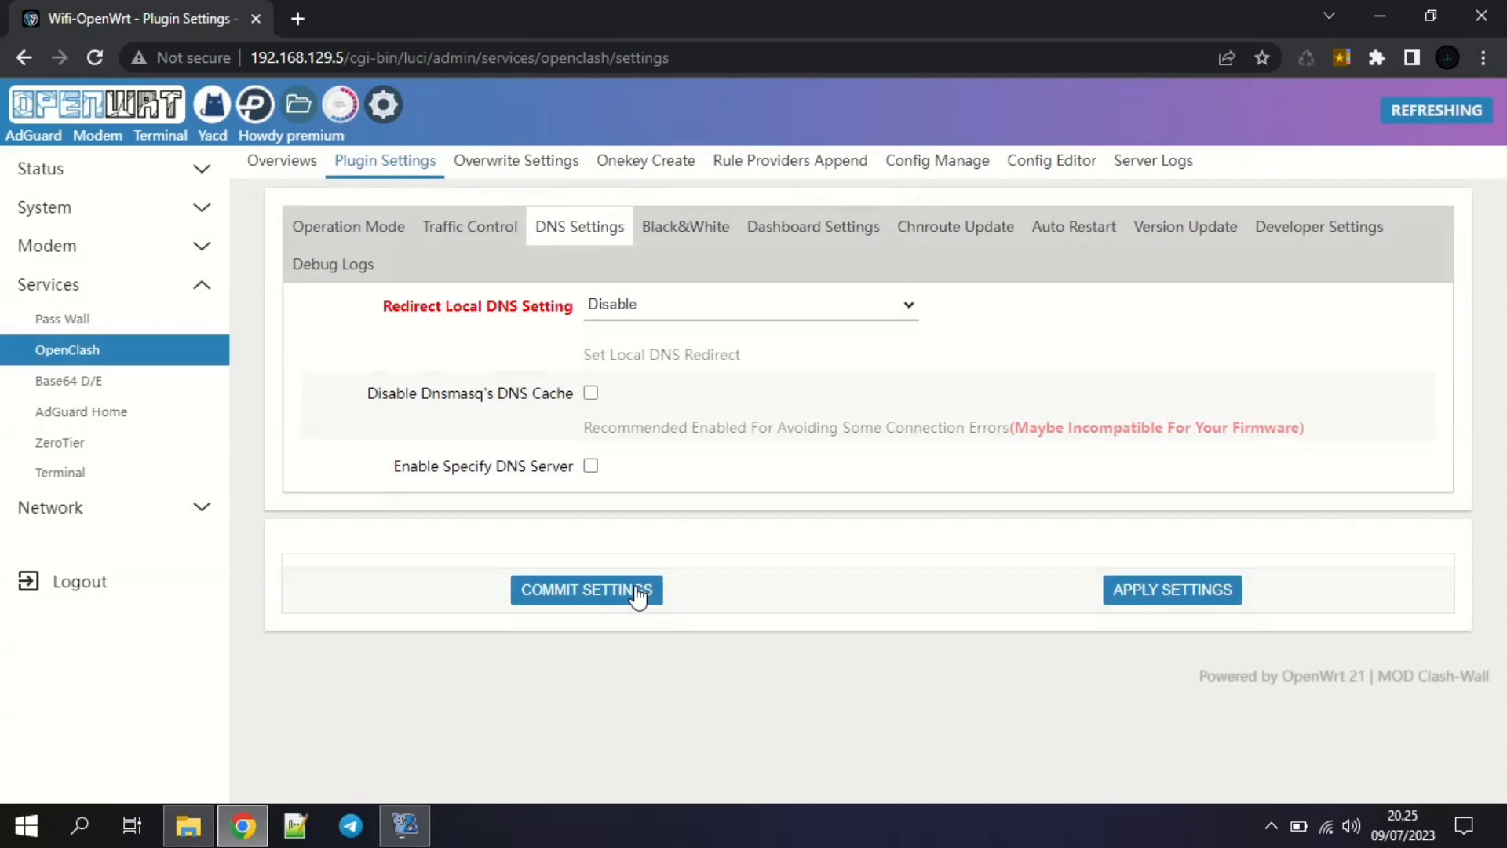
Check that Custom DNS Setting is enabled in the DNS settings of OpenClash's Overwrite Settings and apply the settings.
left_click(500, 163)
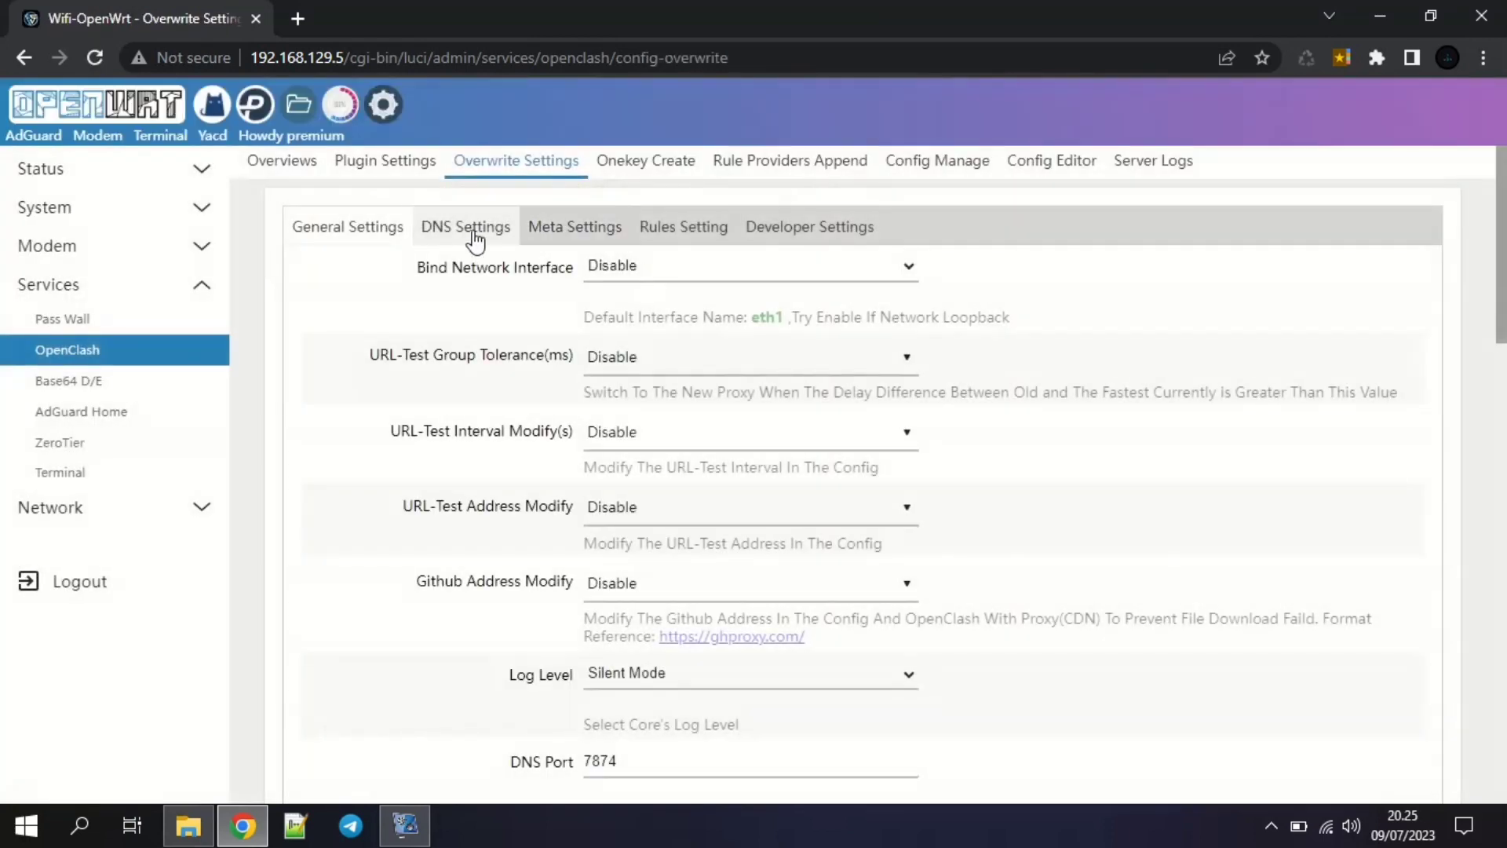
left_click(474, 236)
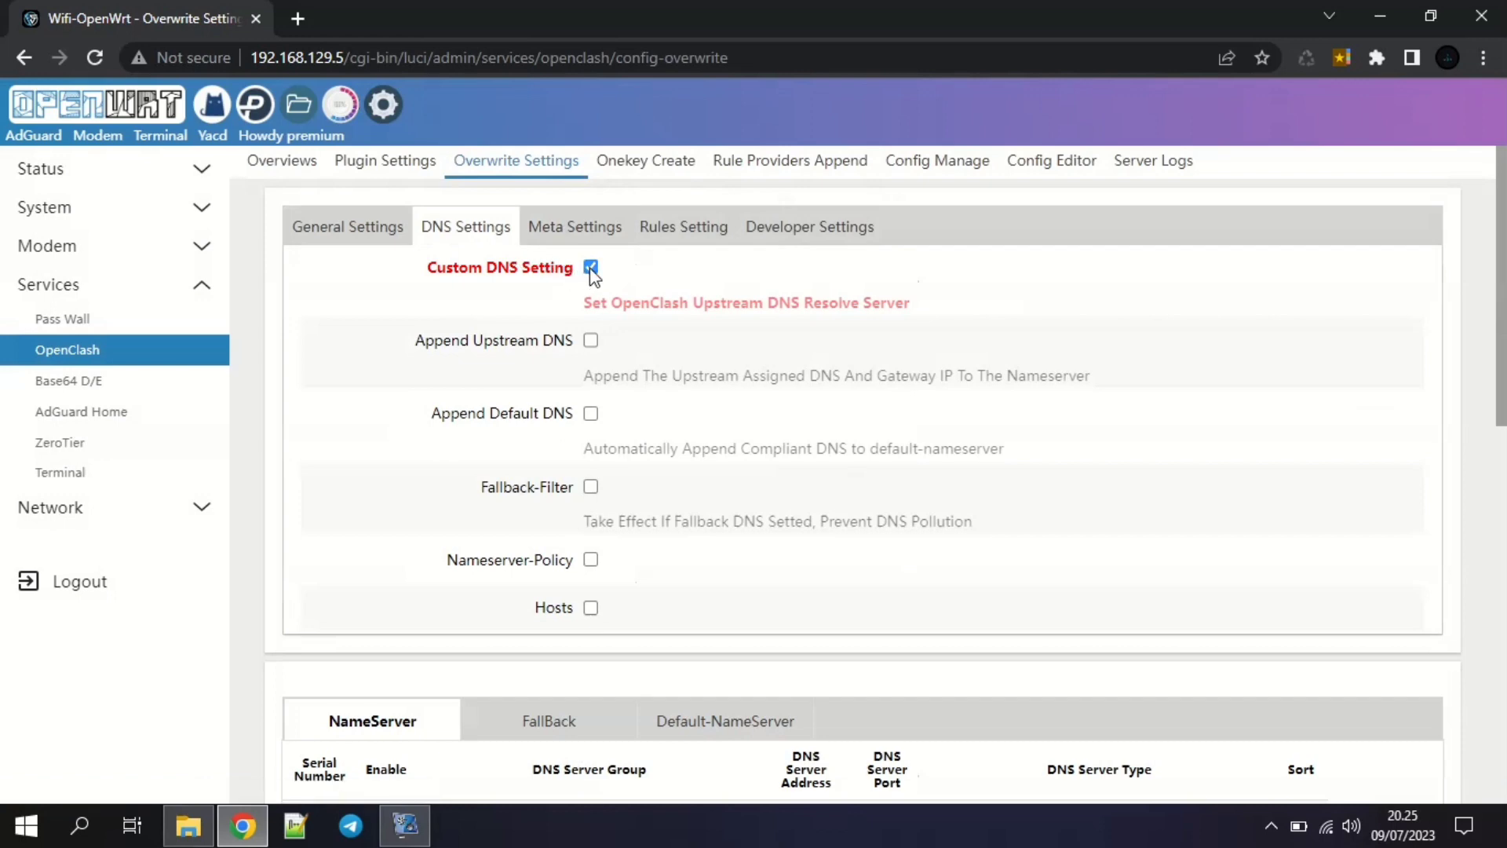
scroll(707, 424, "down", 10)
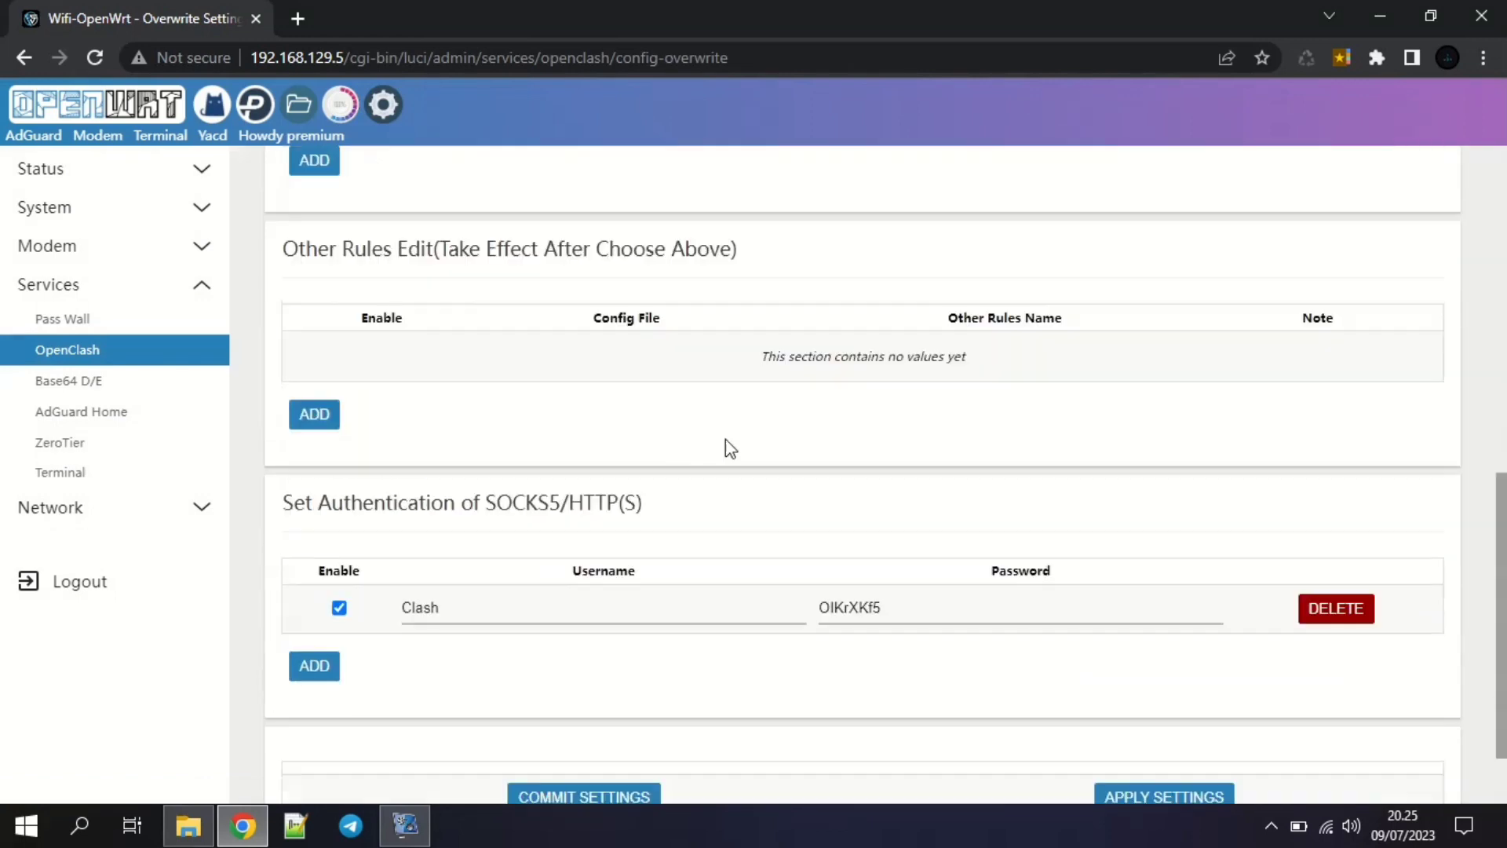
left_click(1185, 694)
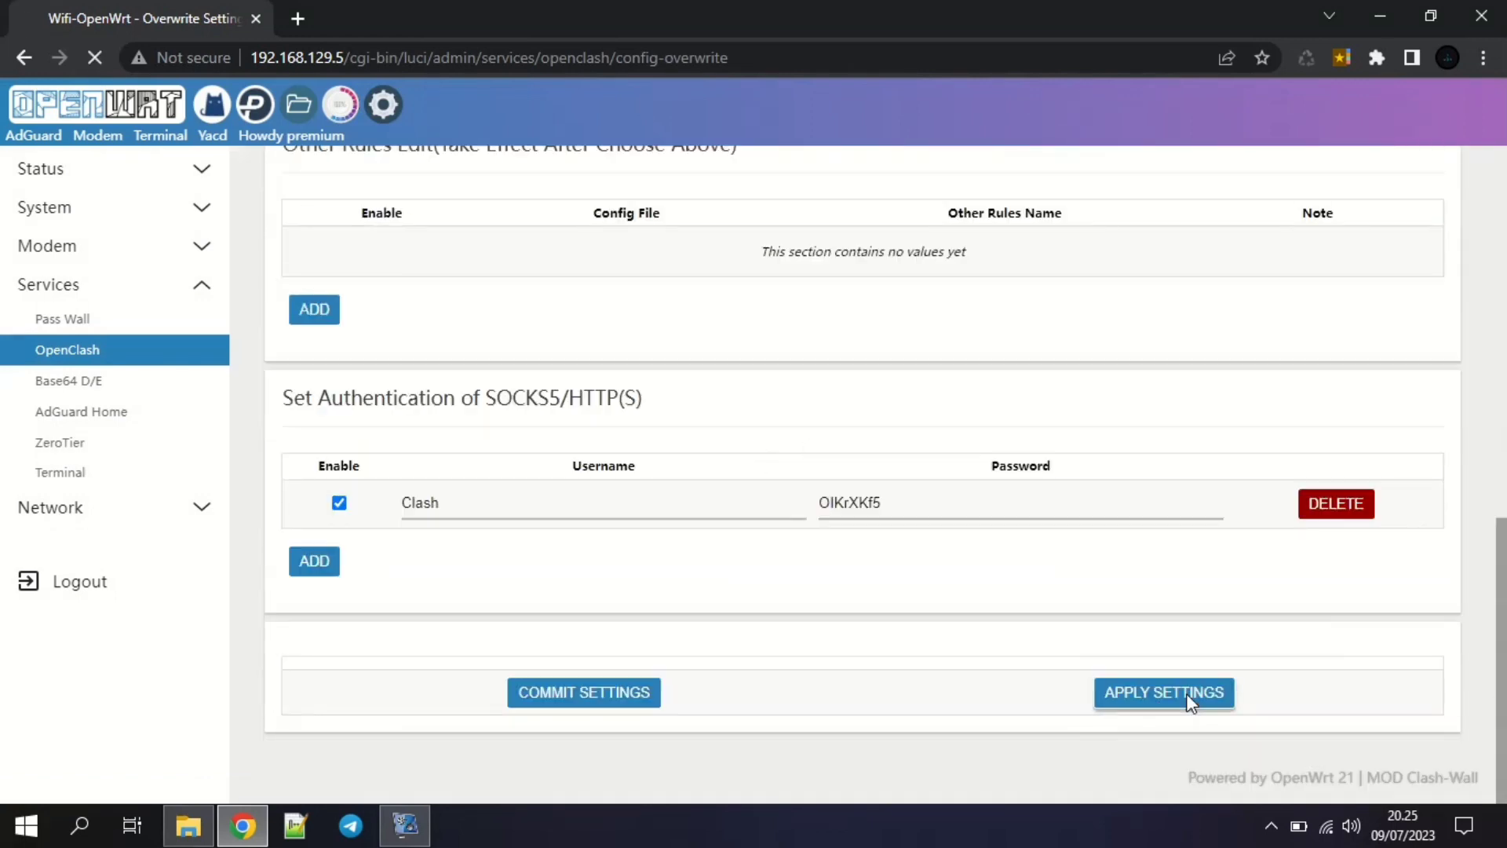
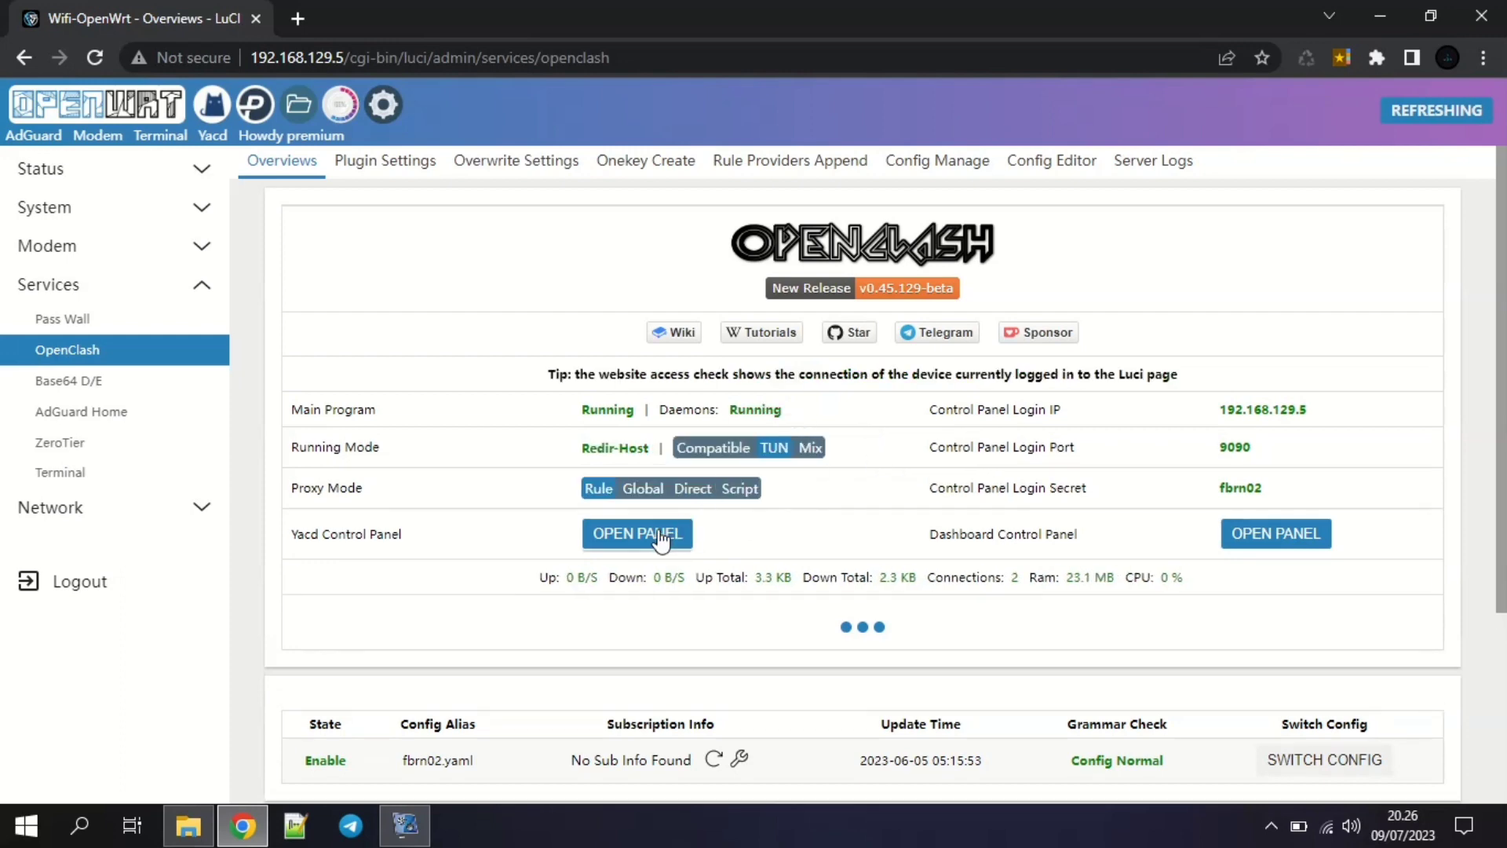
Run the Ad Blocker Test again in a new tab with the new OpenClash DNS settings and review the results.
left_click(297, 19)
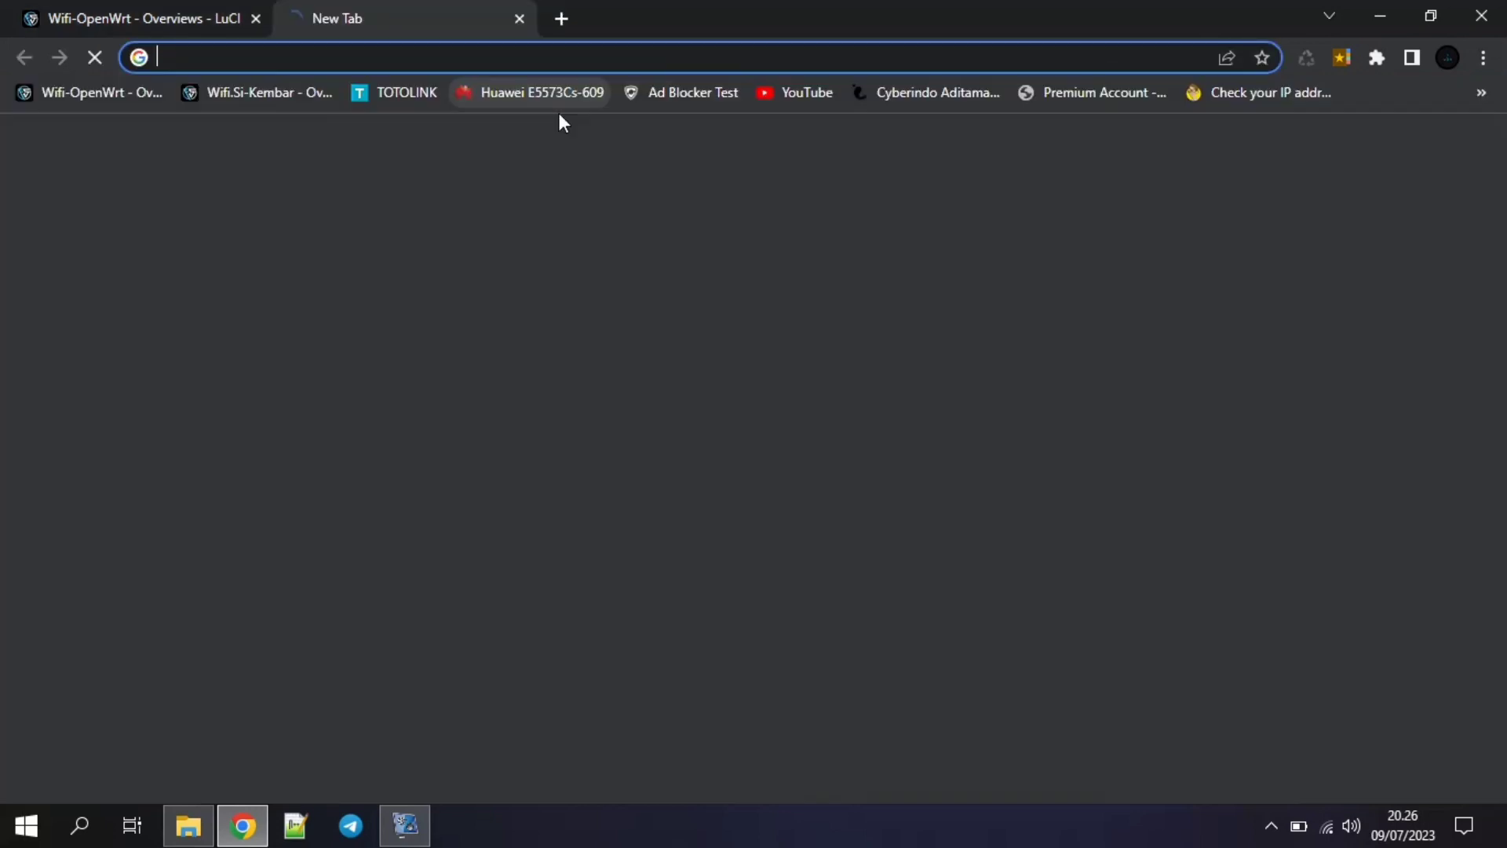
left_click(651, 94)
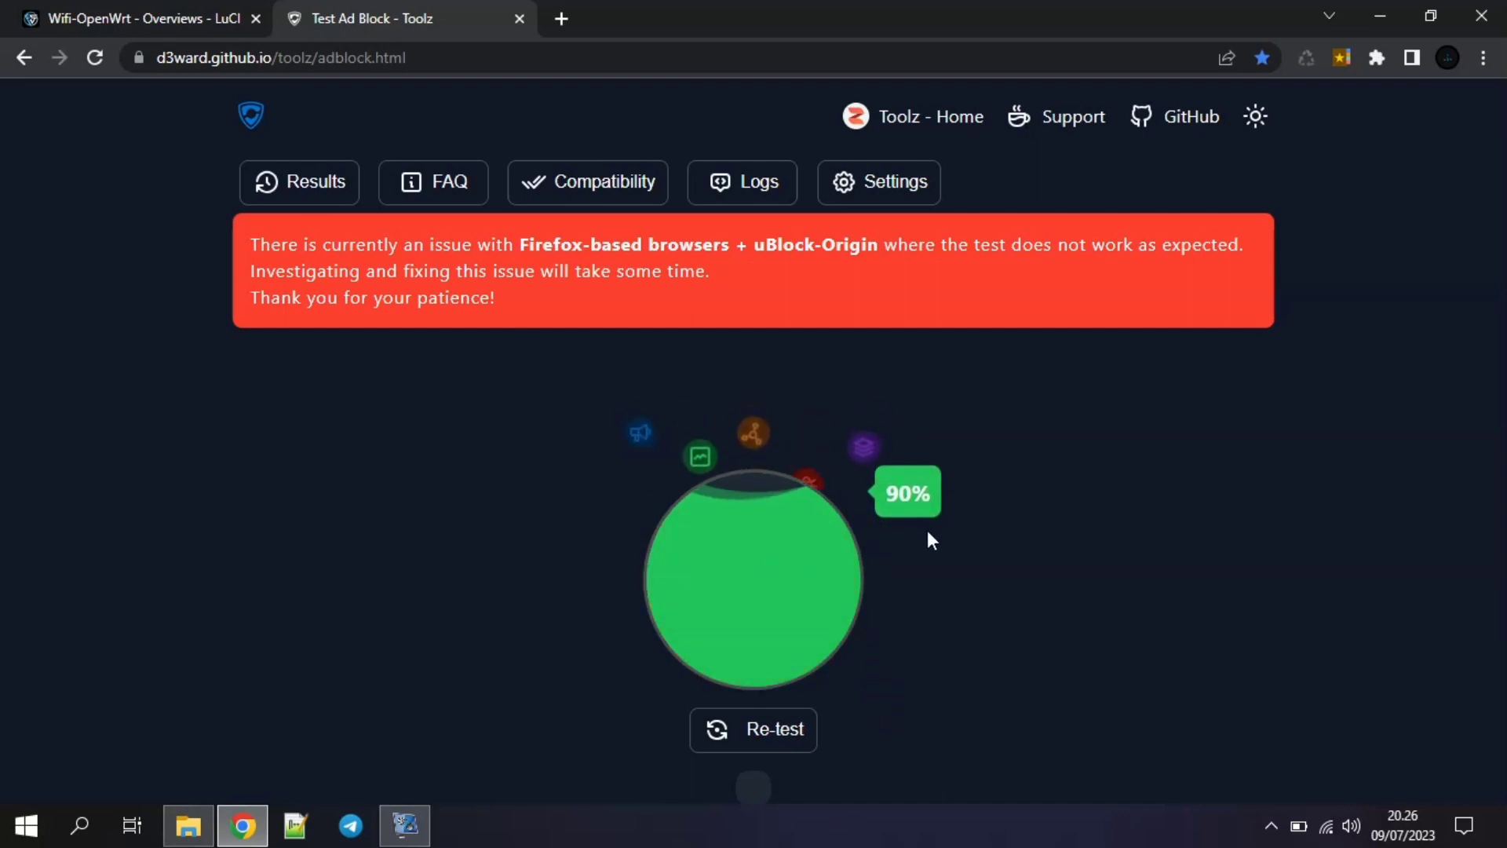
scroll(811, 626, "down", 20)
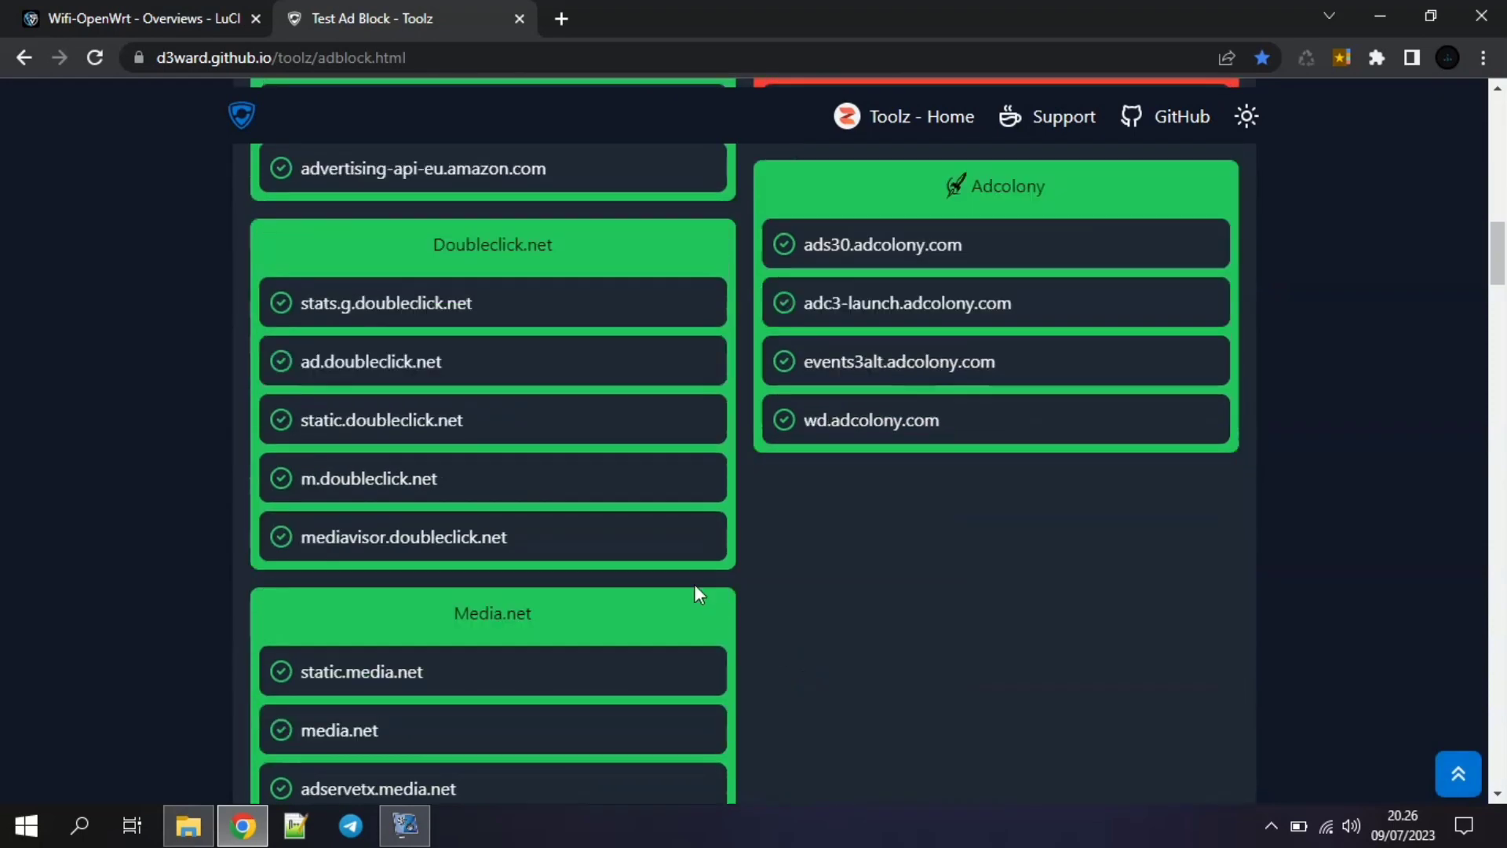
Examine the Ad Blocker Test's domain results in the ads and analytics categories.
scroll(628, 447, "down", 5)
scroll(541, 353, "up", 7)
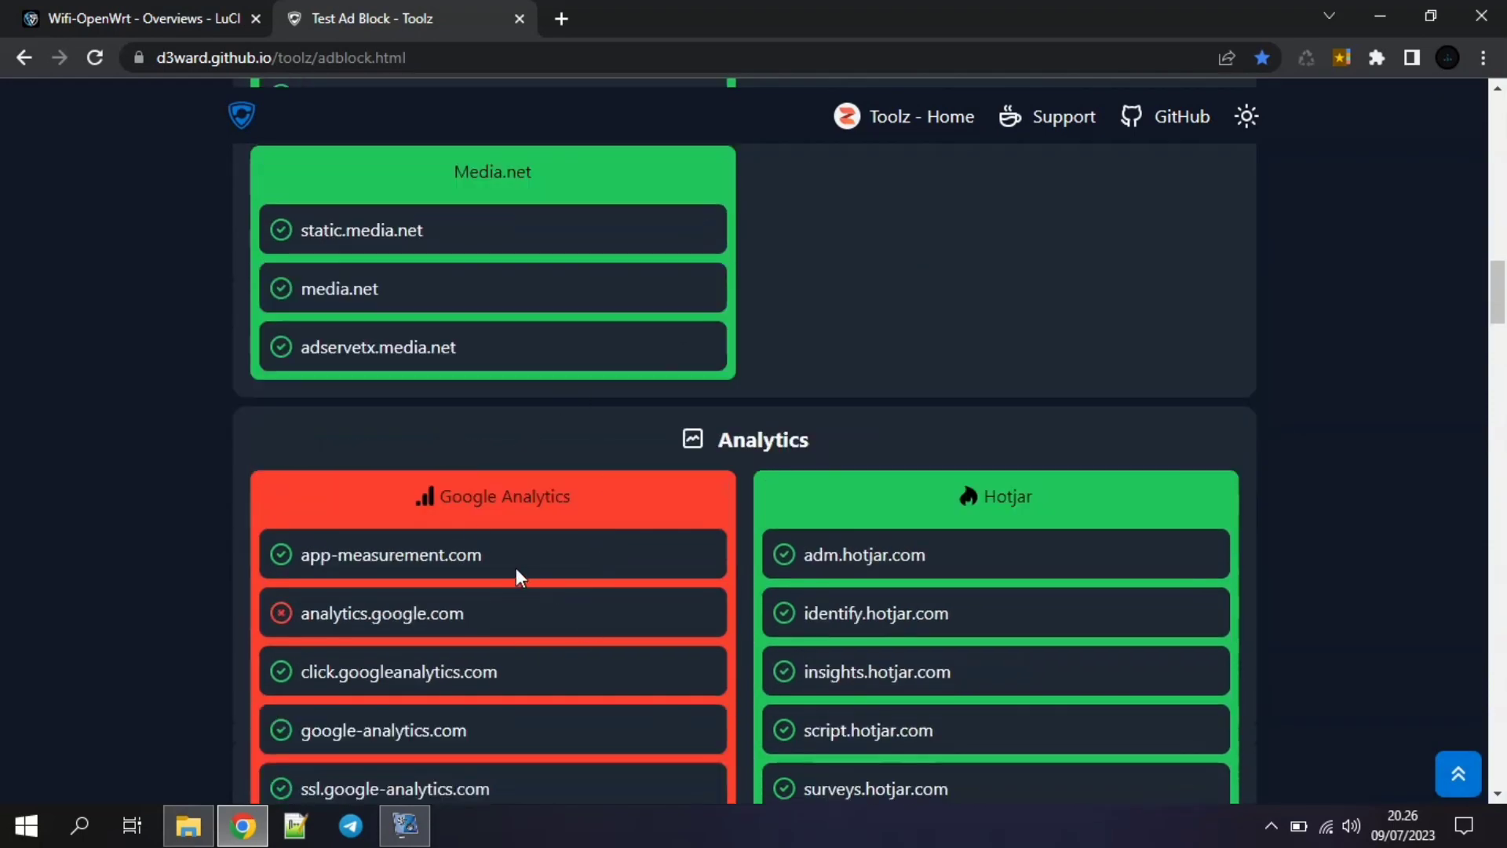
scroll(516, 568, "down", 10)
Open AdGuard Home from the LuCI header shortcut and view its blocked services and custom filtering rules, including the histats.com rule.
left_click(134, 18)
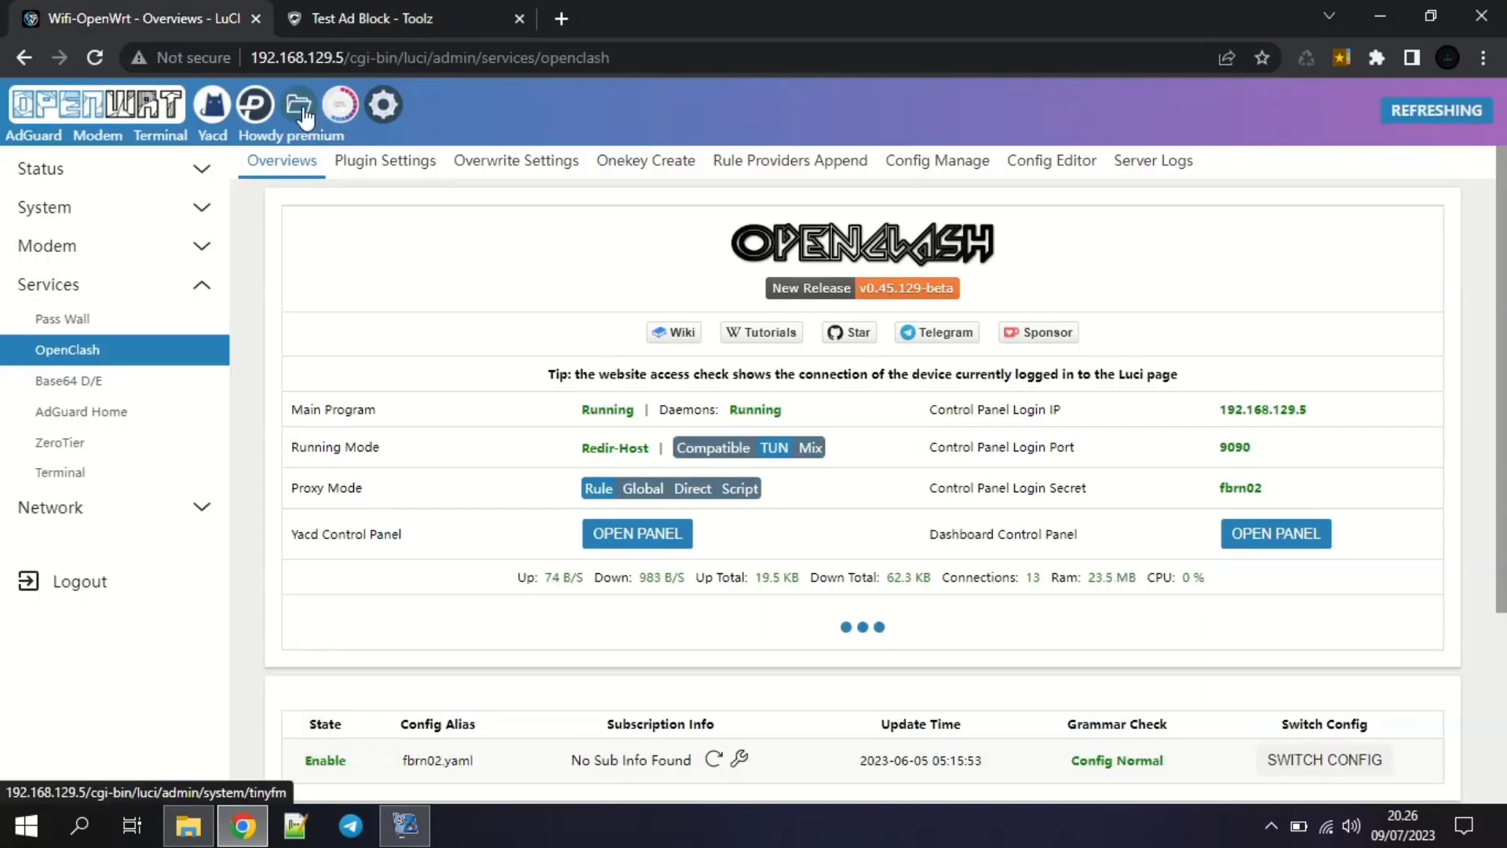
left_click(30, 132)
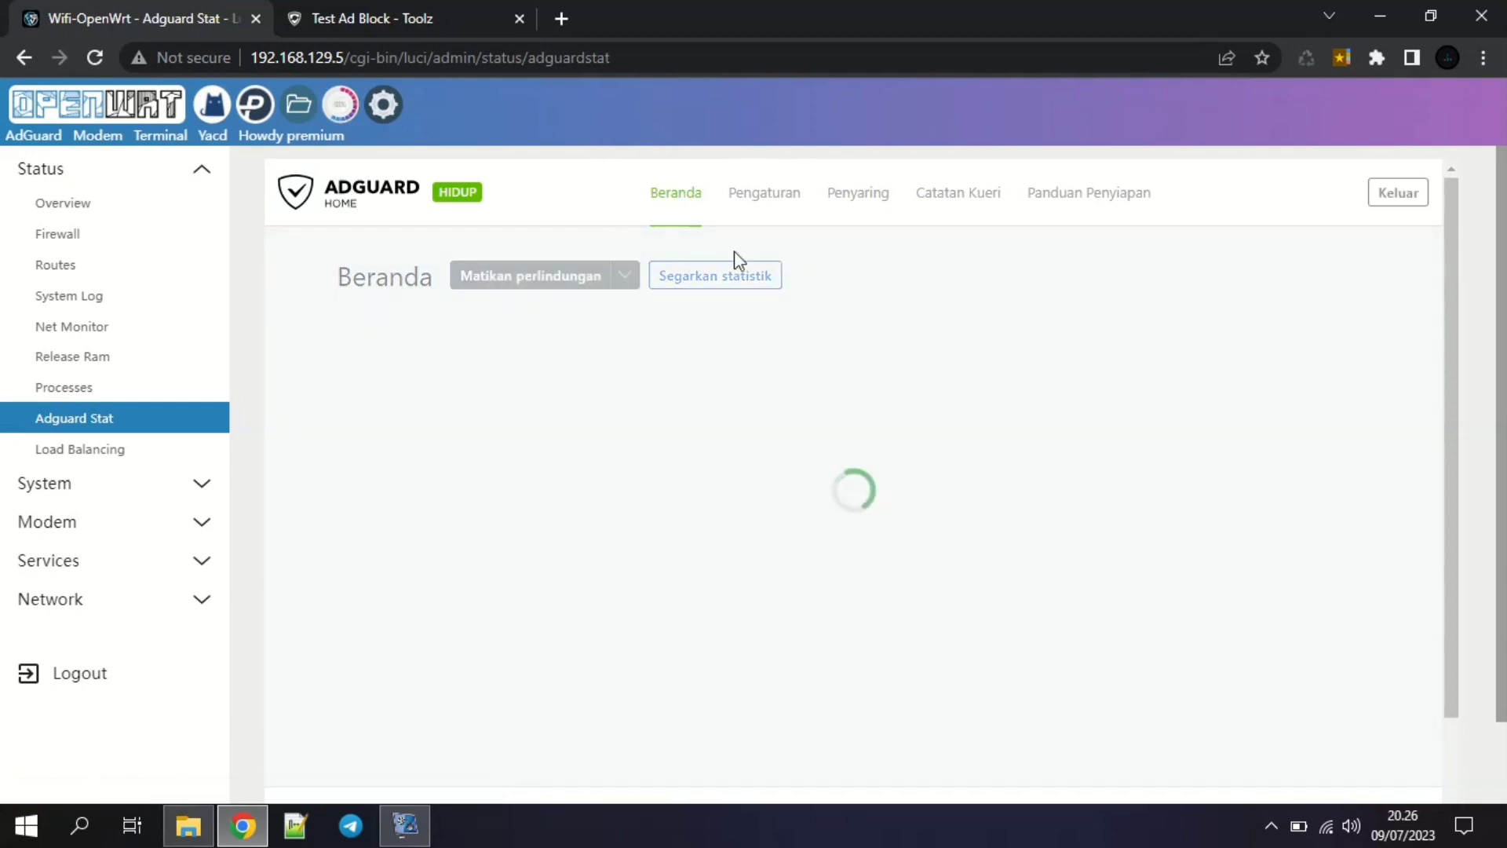
mouse_move(840, 204)
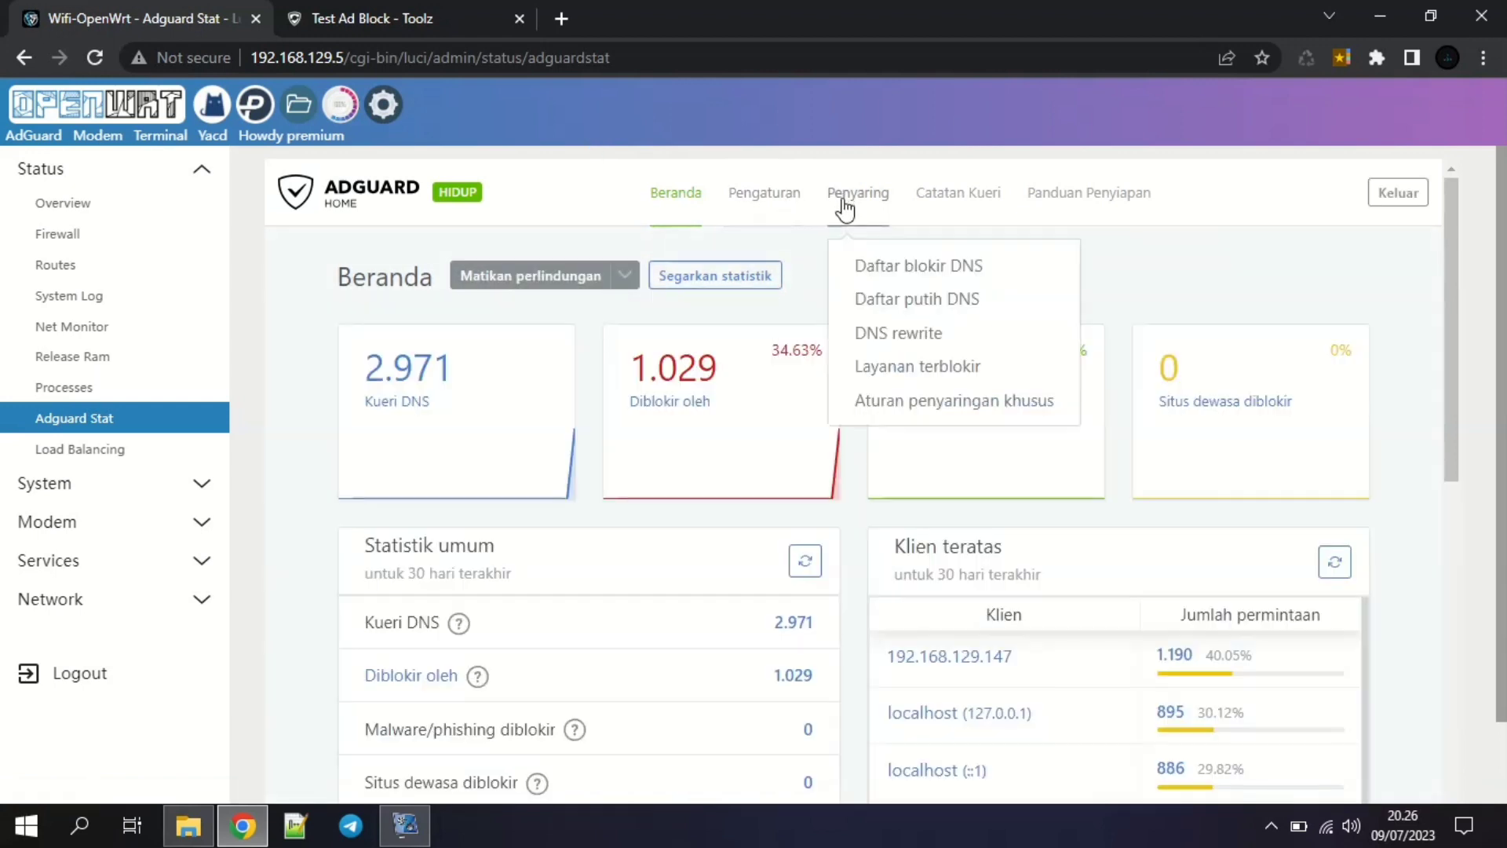
left_click(926, 368)
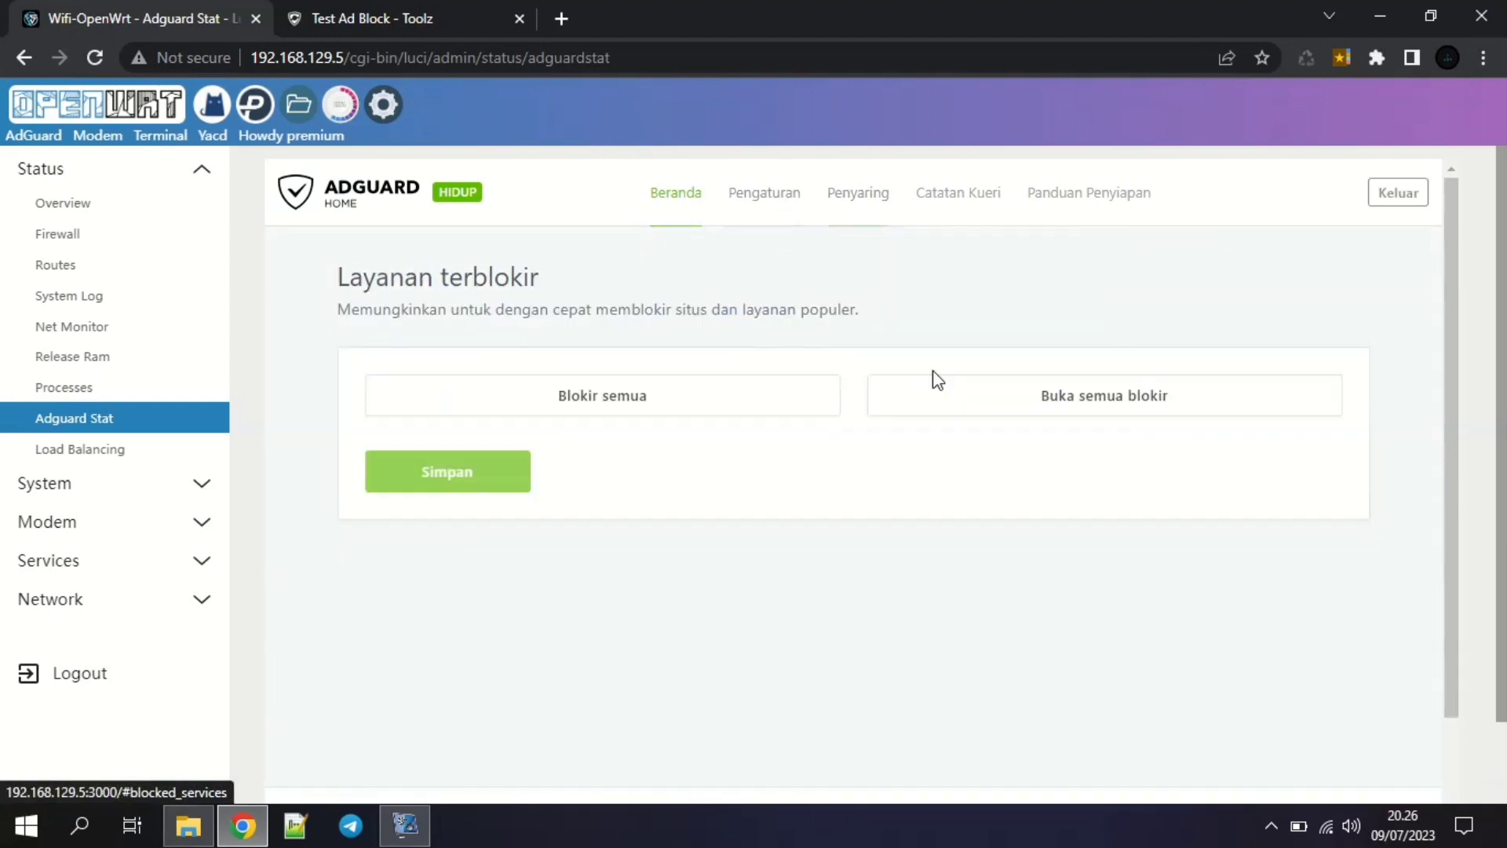
mouse_move(860, 206)
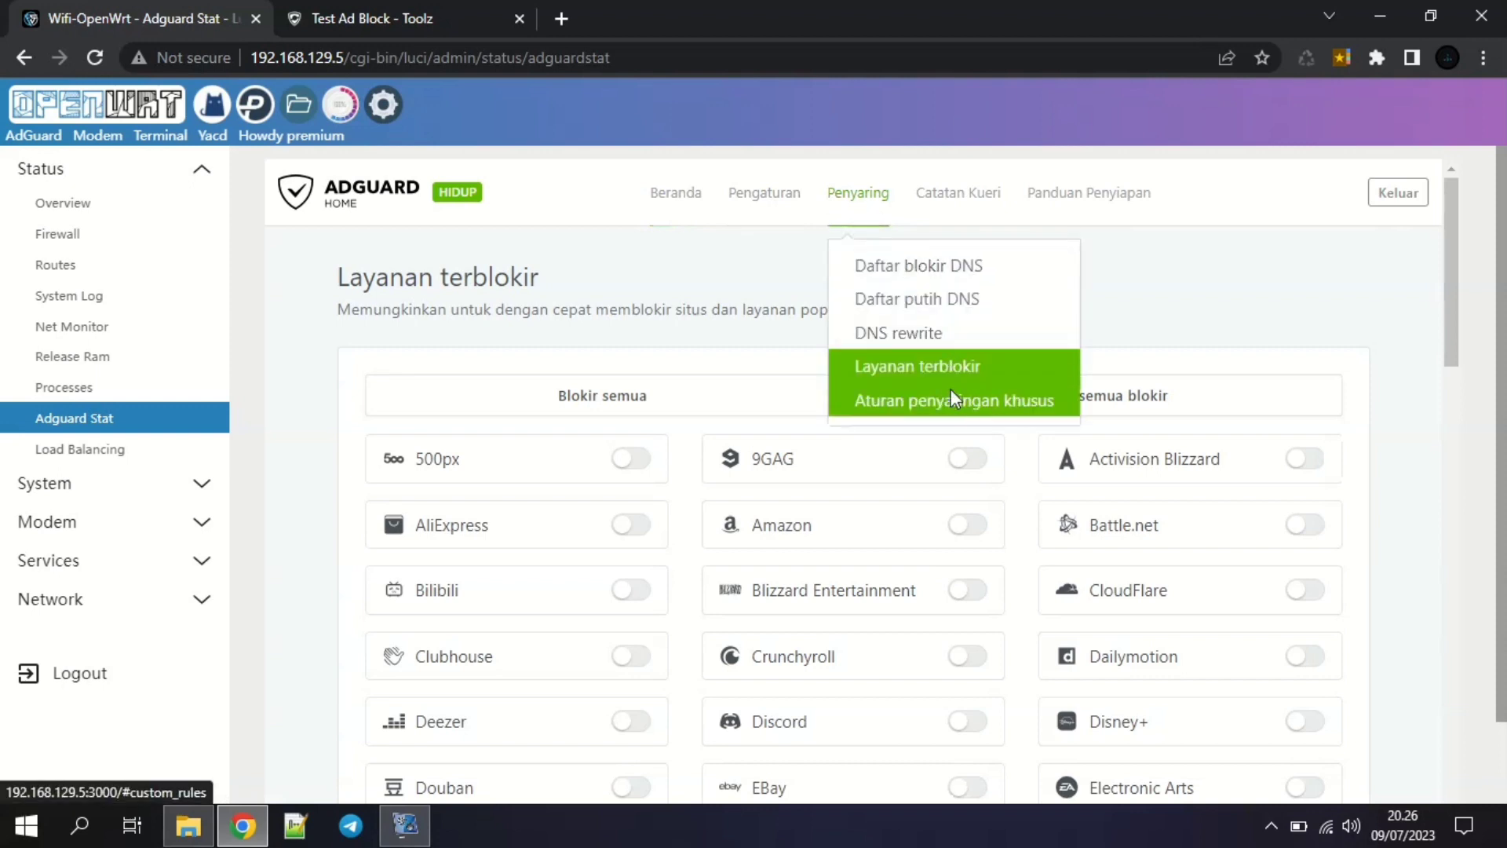
left_click(950, 394)
left_click_drag(566, 638, 355, 649)
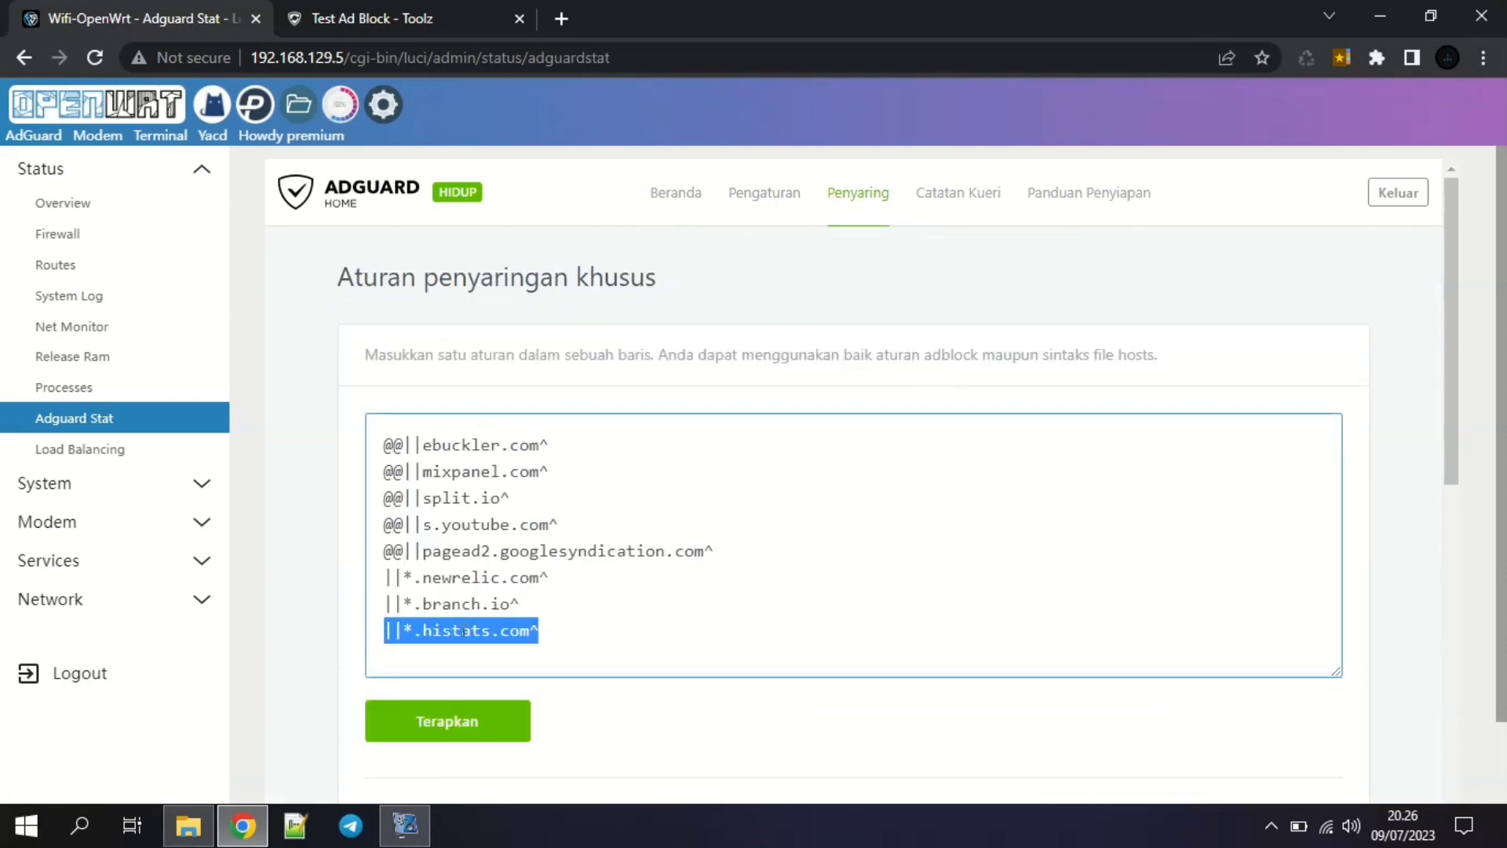
left_click(535, 631)
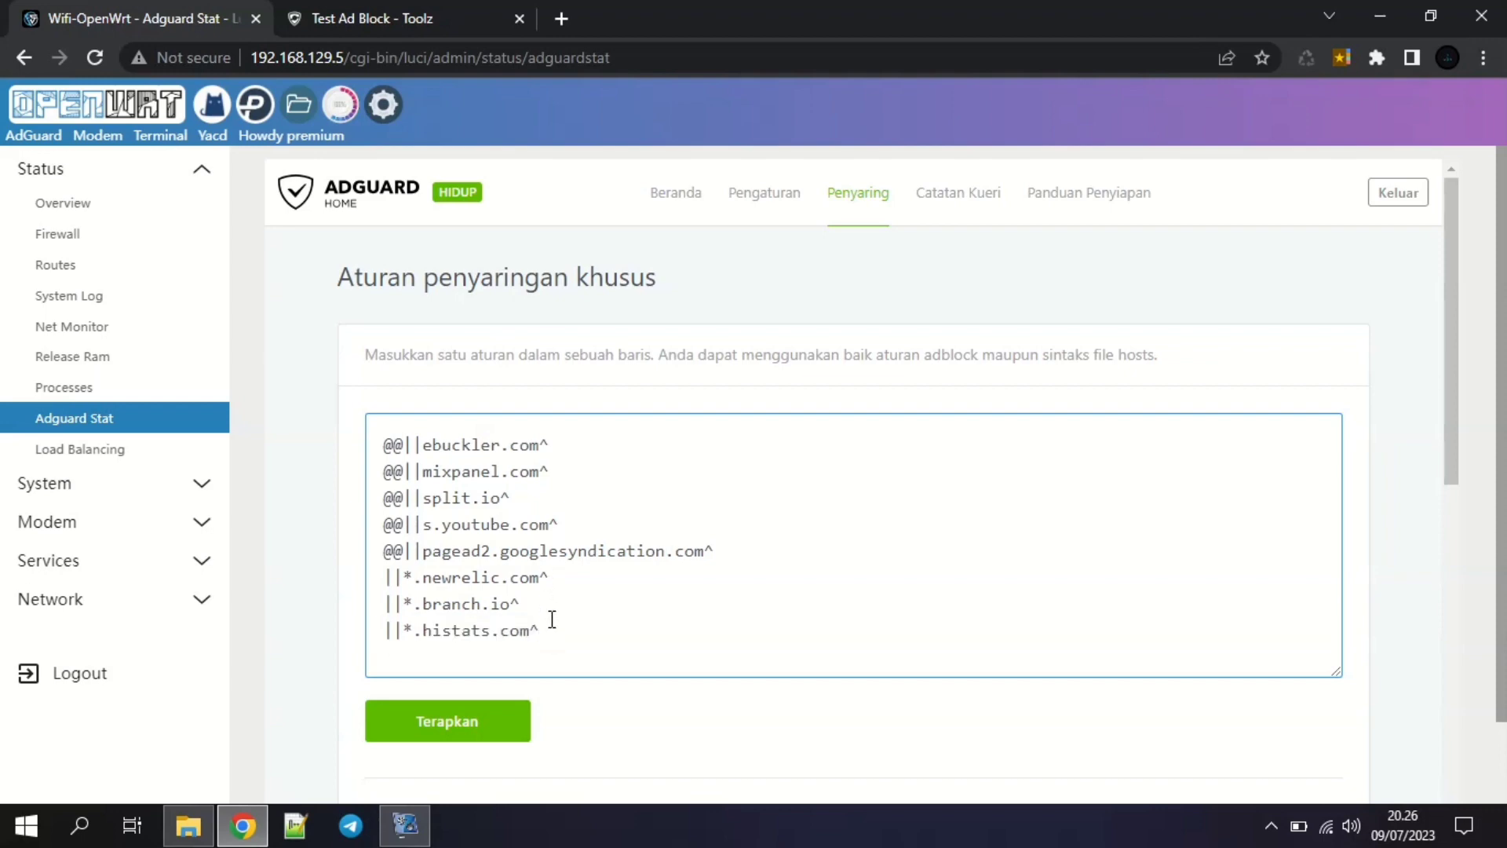
Review the remaining Ad Blocker Test results and overall score, close the test, and return to the router's status overview.
left_click(457, 6)
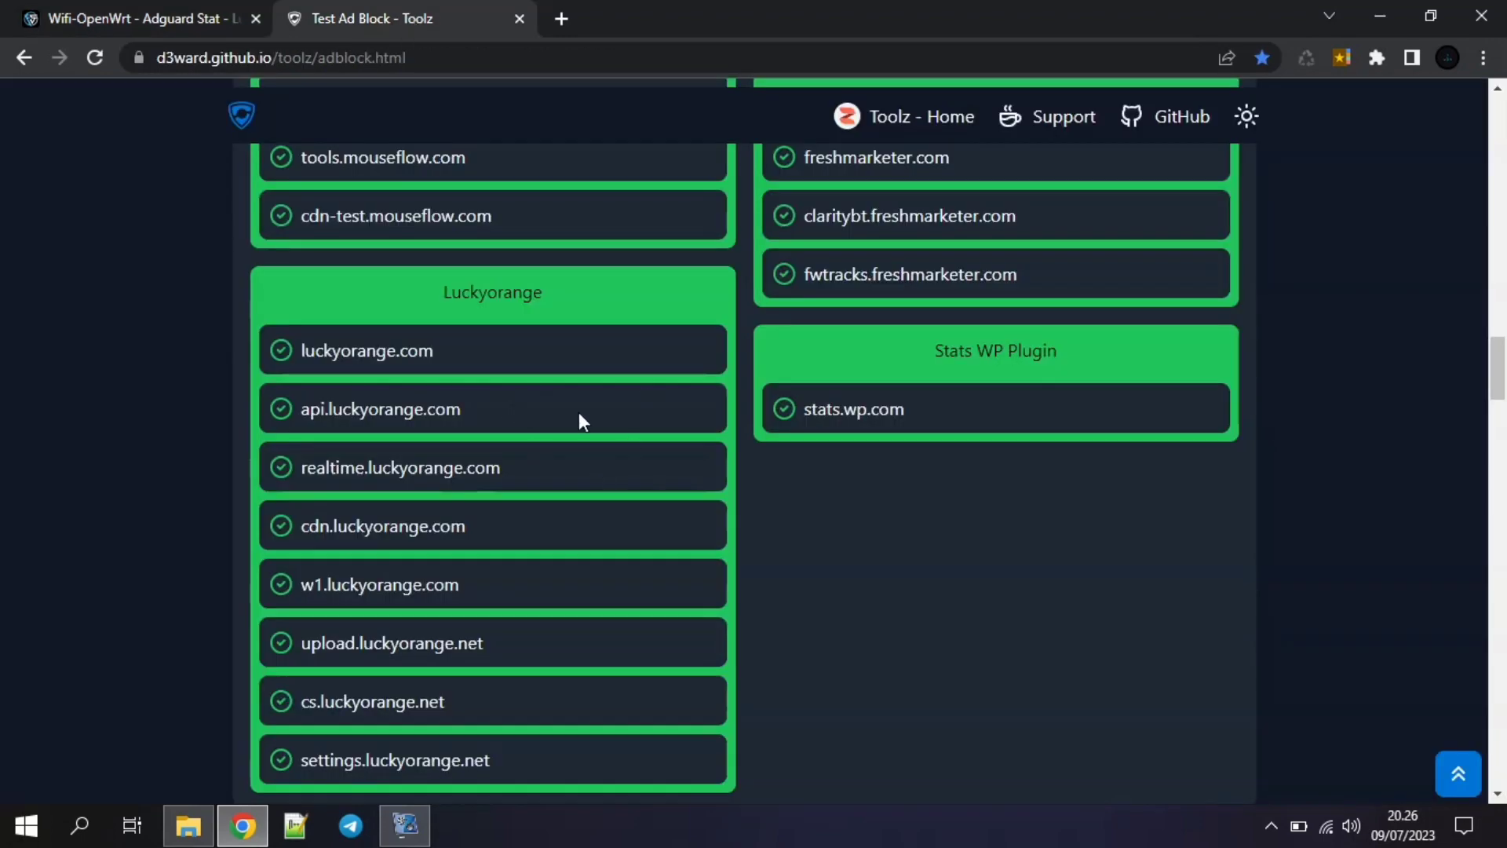
scroll(581, 421, "down", 7)
scroll(492, 476, "up", 20)
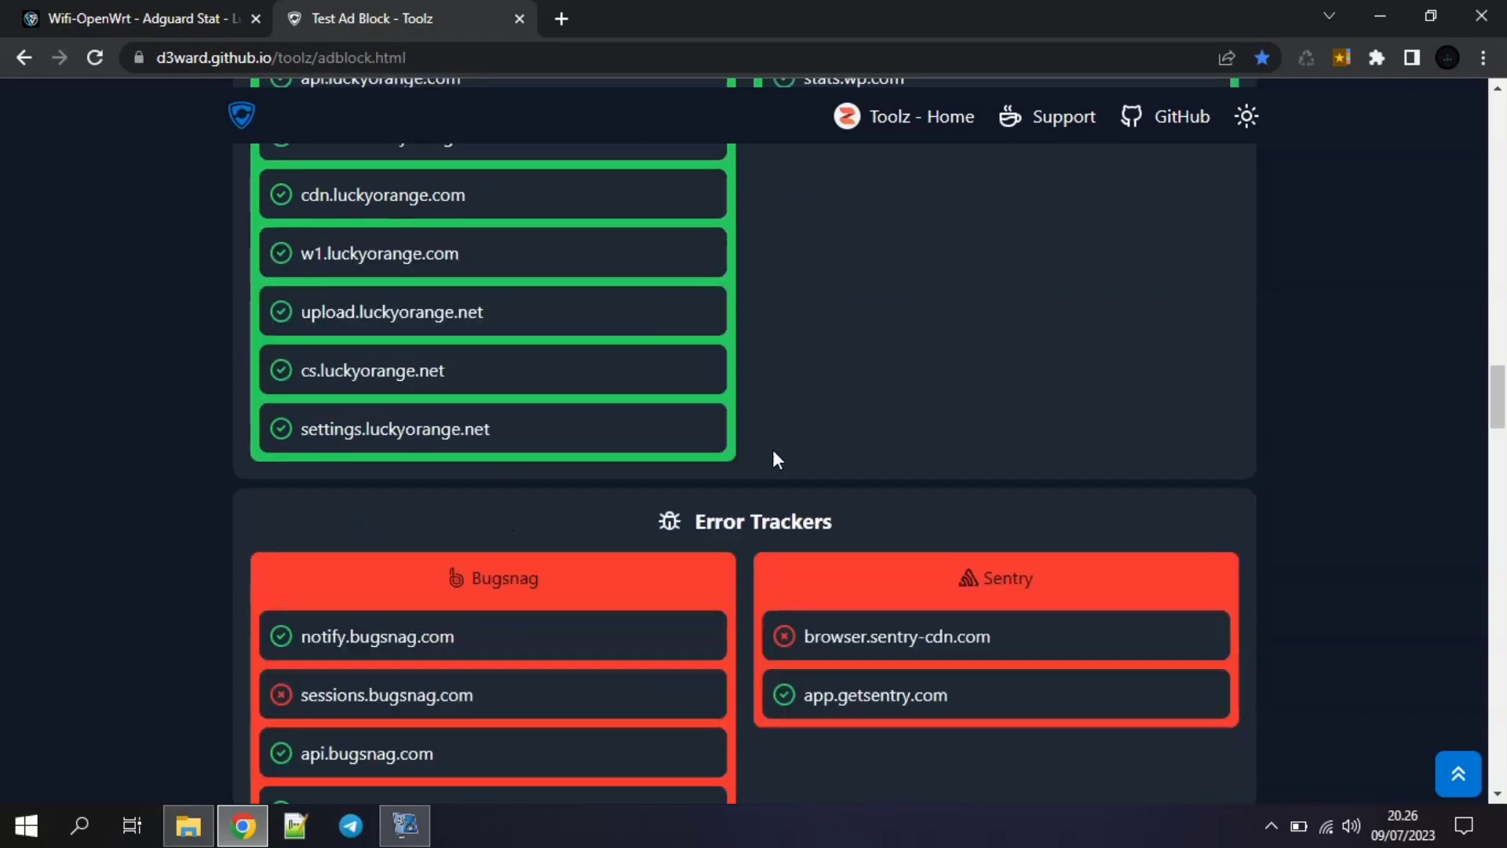
scroll(695, 549, "up", 15)
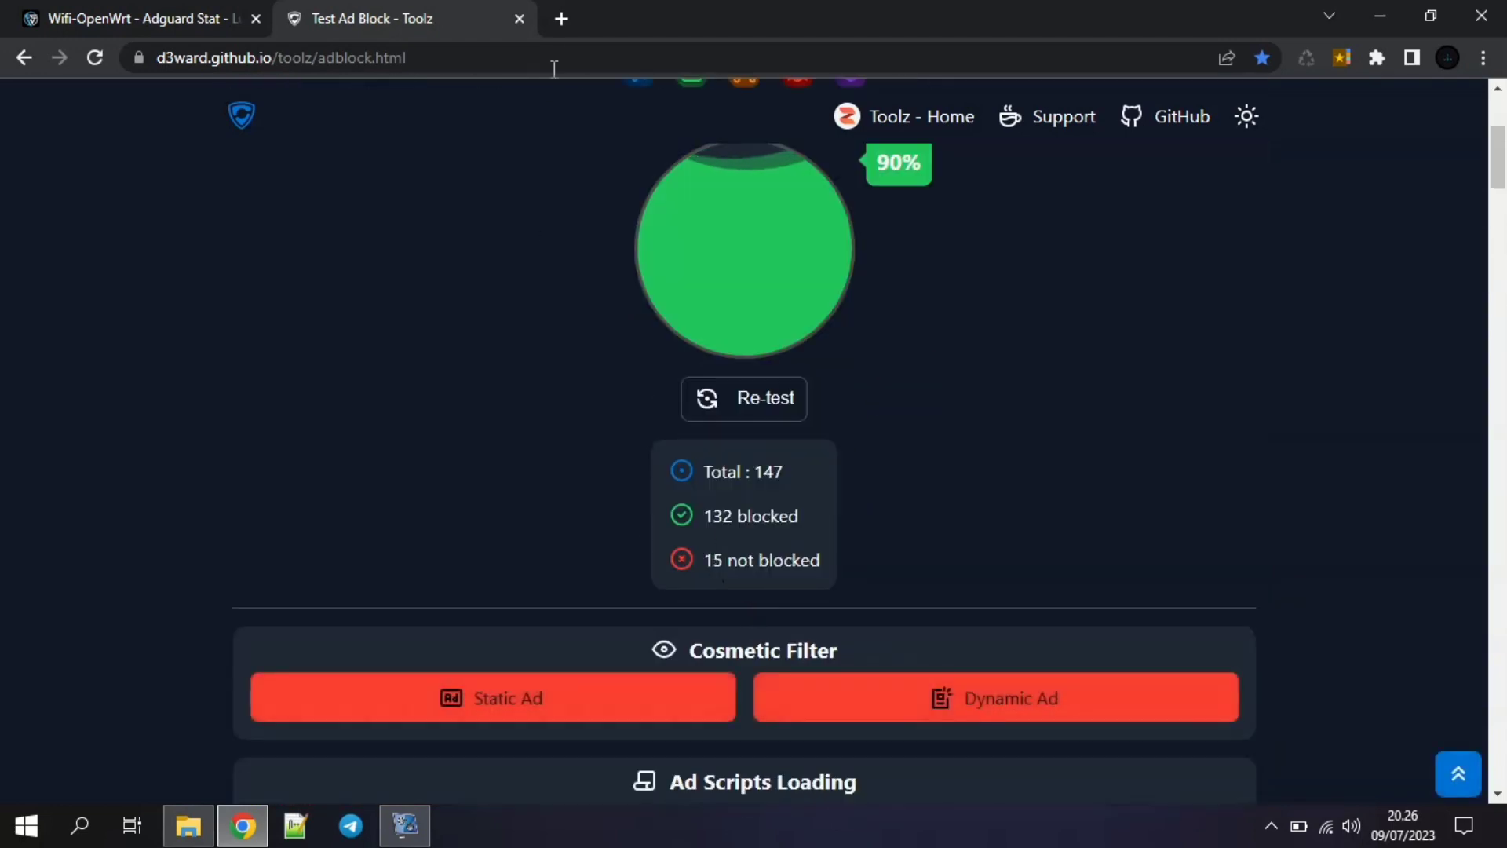
left_click(520, 19)
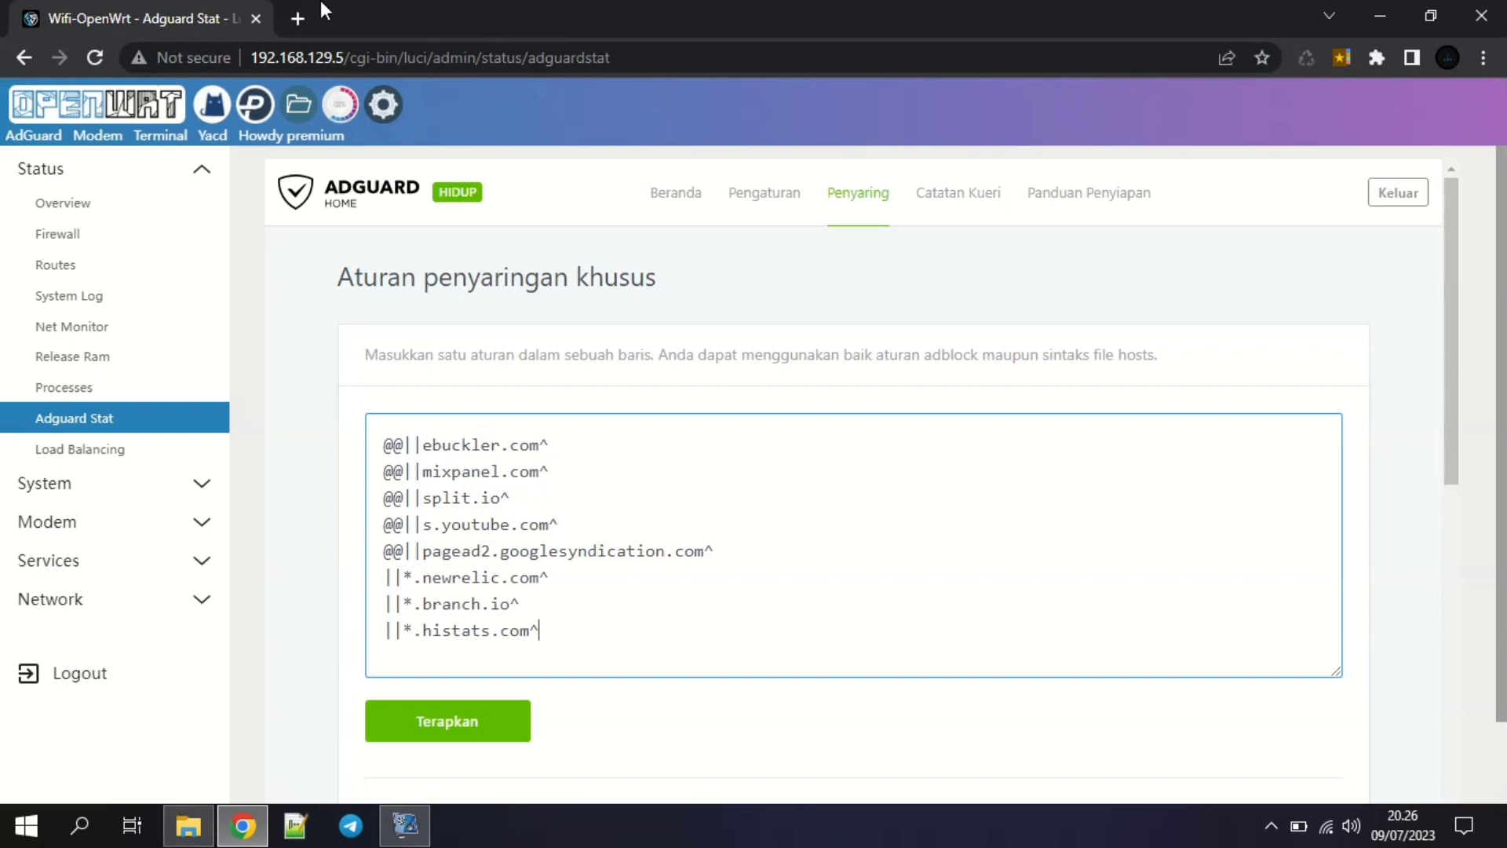
left_click(144, 105)
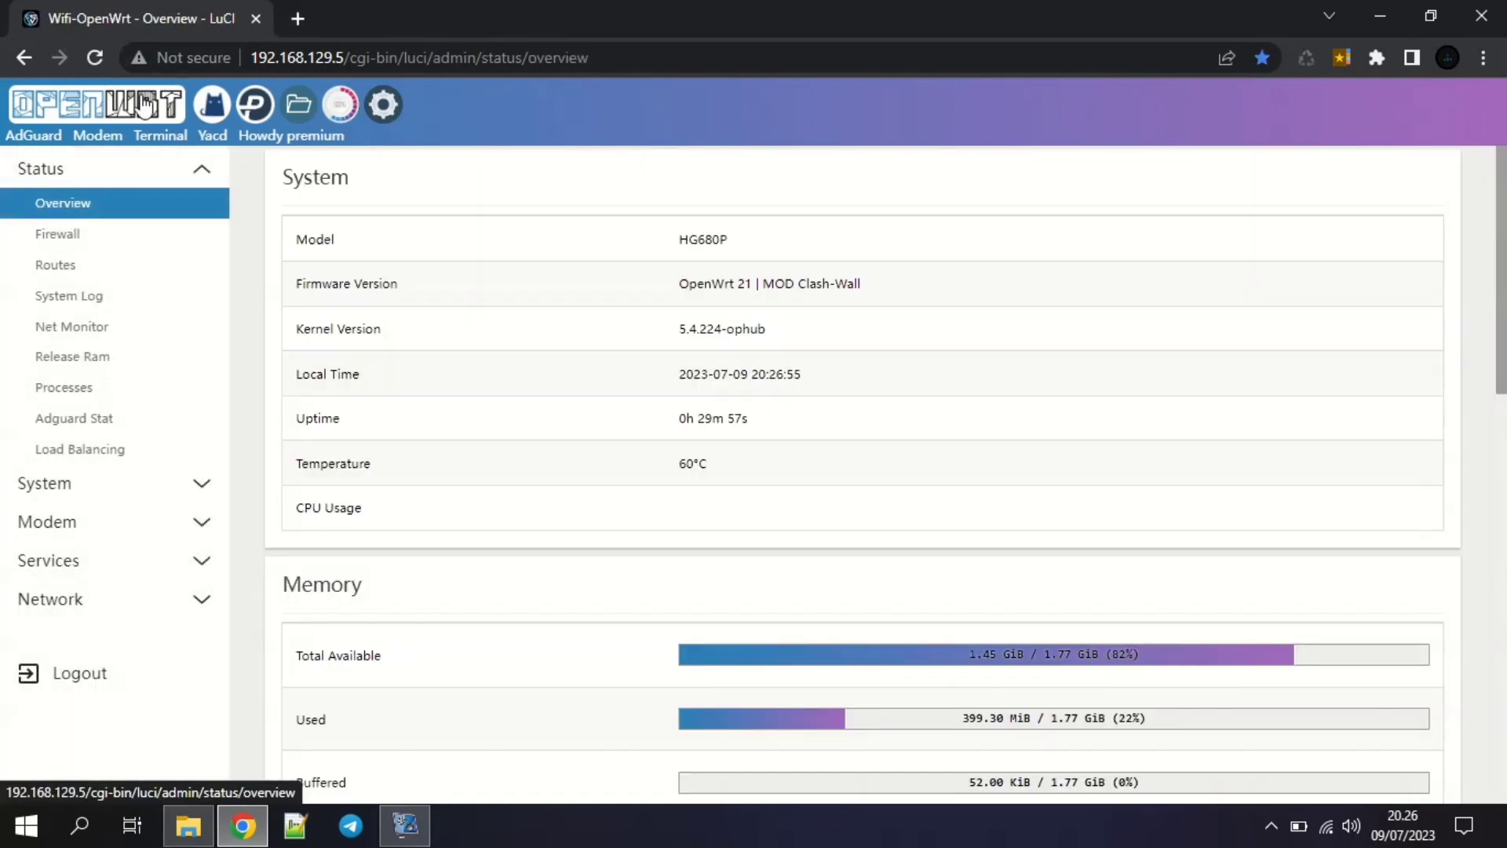